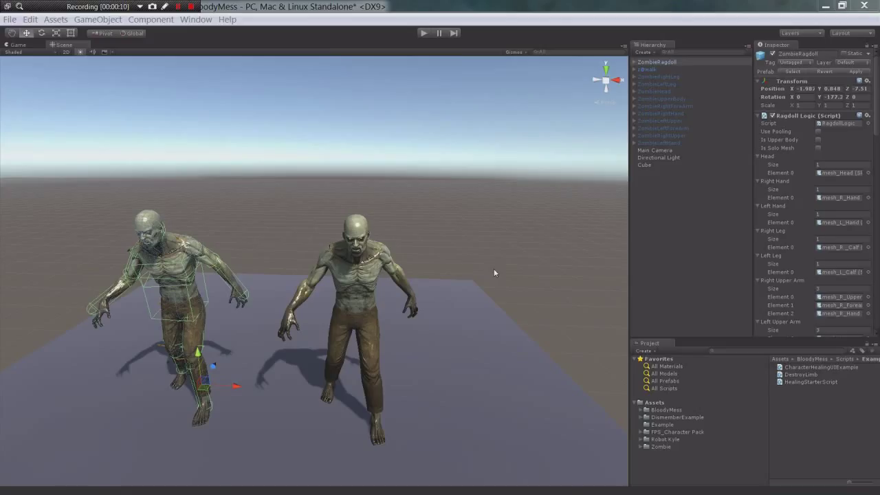
# Select the z@walk and ZombieRagdoll zombies in the Scene view to compare them
pyautogui.click(359, 238)
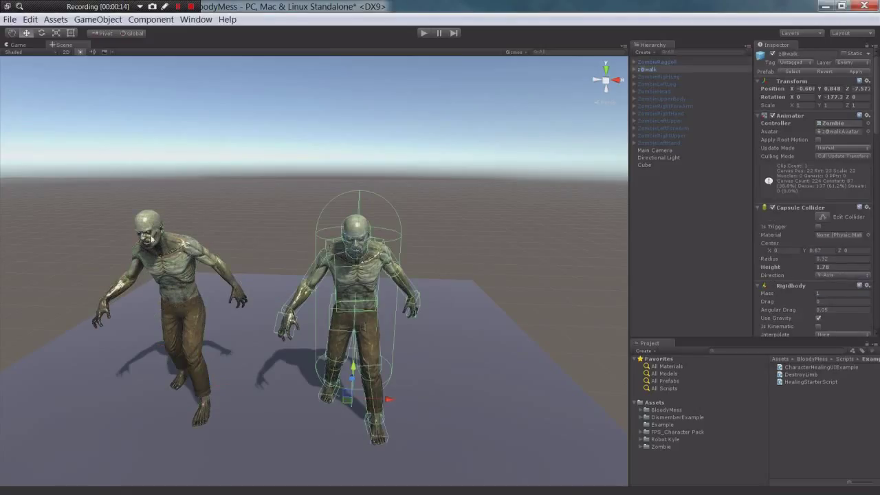
pyautogui.click(150, 237)
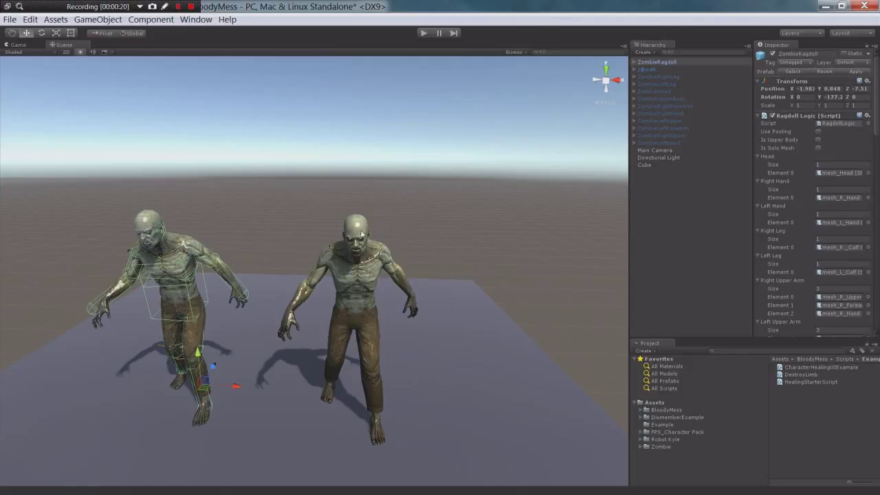
pyautogui.click(365, 234)
pyautogui.scroll(5, 406, 265)
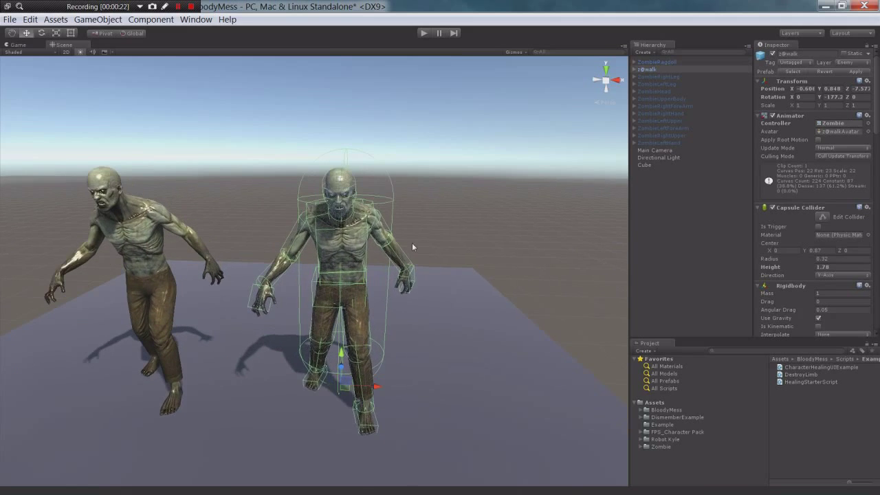
pyautogui.scroll(4, 414, 242)
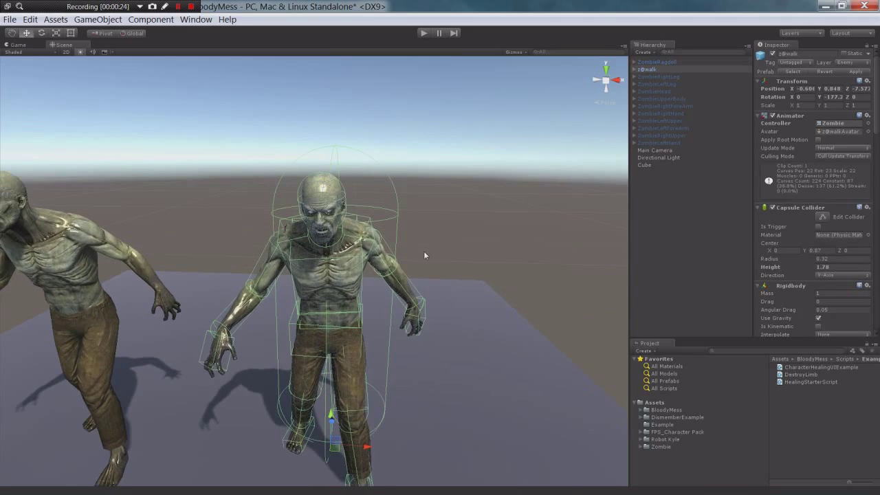
# Orbit around both zombies, then widen the Hierarchy and Inspector area
pyautogui.keyDown('alt'); pyautogui.moveTo(472, 250); pyautogui.dragTo(537, 237); pyautogui.keyUp('alt')
pyautogui.scroll(-2, 460, 263)
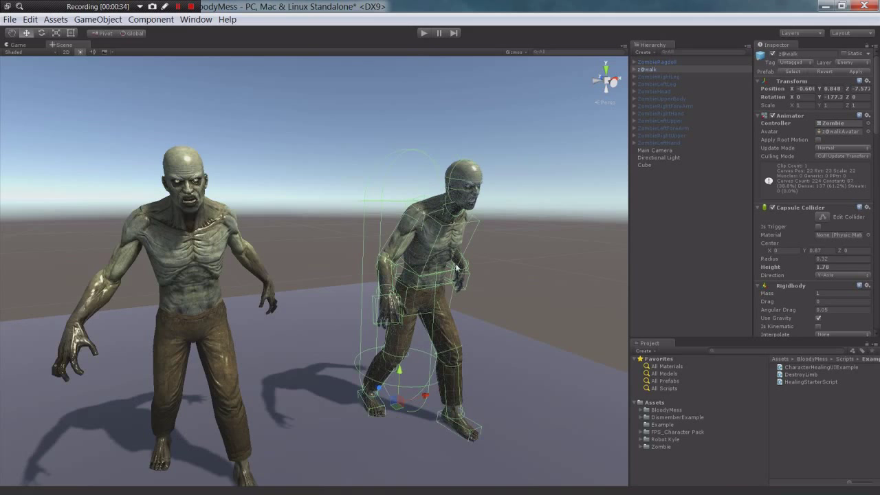
pyautogui.keyDown('alt'); pyautogui.moveTo(471, 270); pyautogui.dragTo(357, 255); pyautogui.keyUp('alt')
pyautogui.keyDown('alt'); pyautogui.moveTo(394, 282); pyautogui.dragTo(455, 270); pyautogui.keyUp('alt')
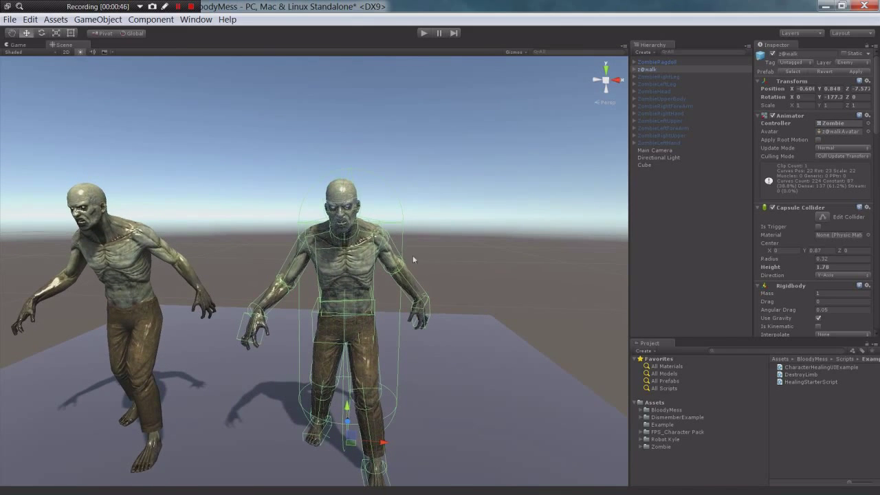
pyautogui.keyDown('alt'); pyautogui.moveTo(429, 236); pyautogui.dragTo(532, 268); pyautogui.keyUp('alt')
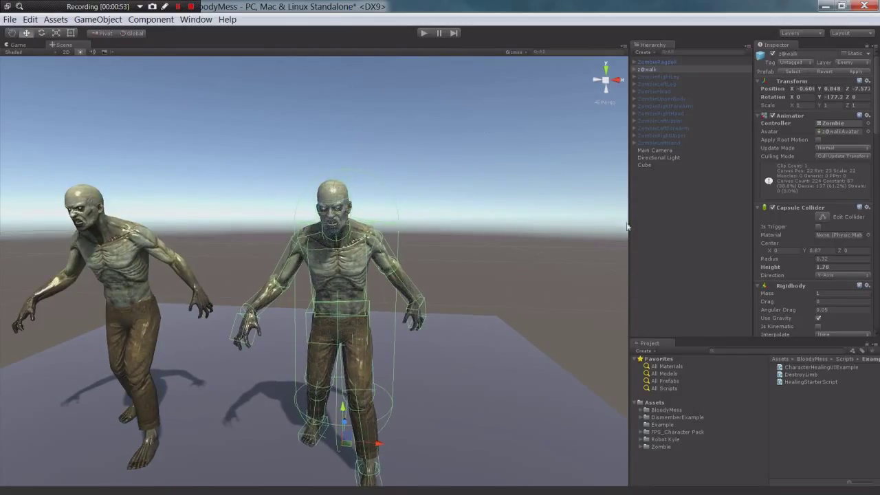
pyautogui.moveTo(627, 227); pyautogui.dragTo(513, 224)
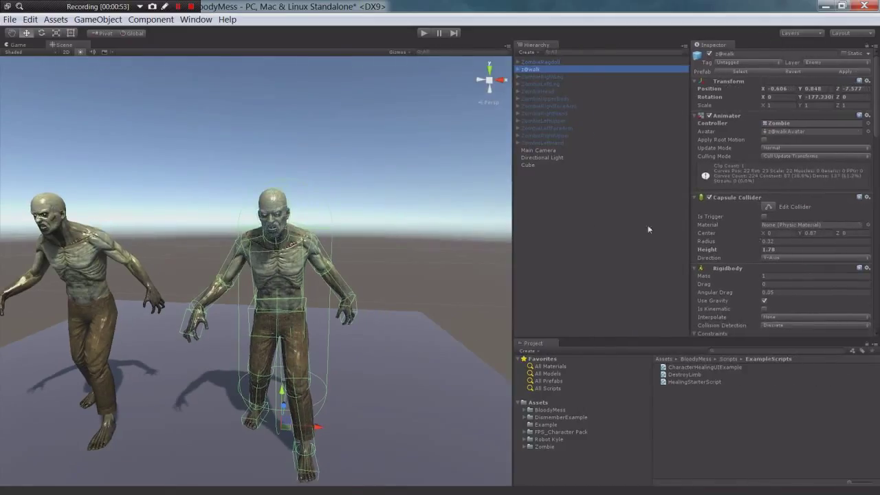
# Expand z@walk and assign its Renderers child as the Renderers Parent
pyautogui.scroll(-6, 748, 237)
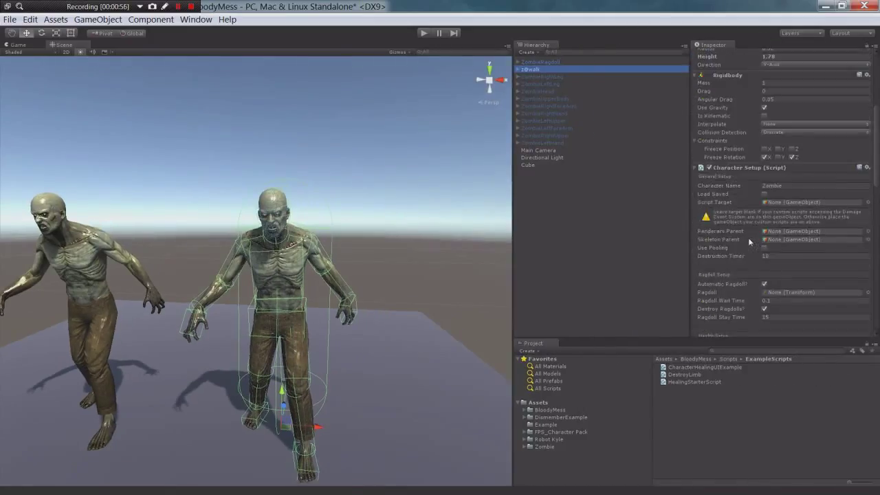
pyautogui.scroll(-2, 748, 237)
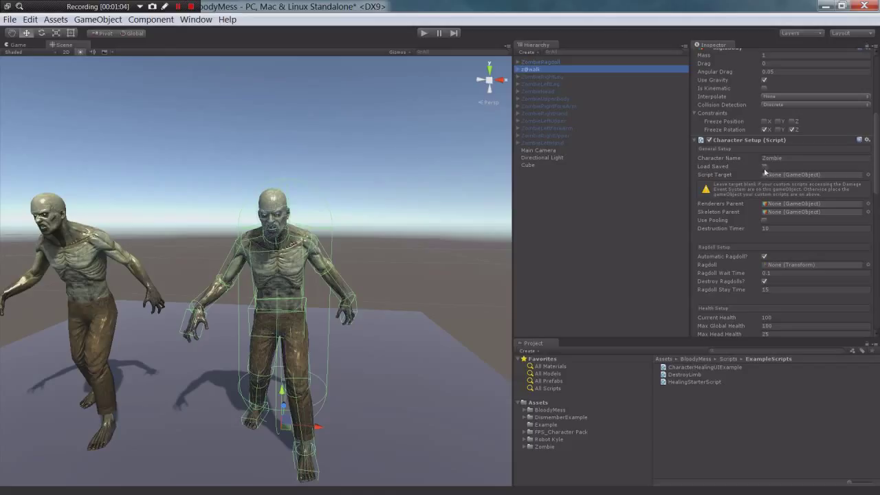
pyautogui.click(518, 69)
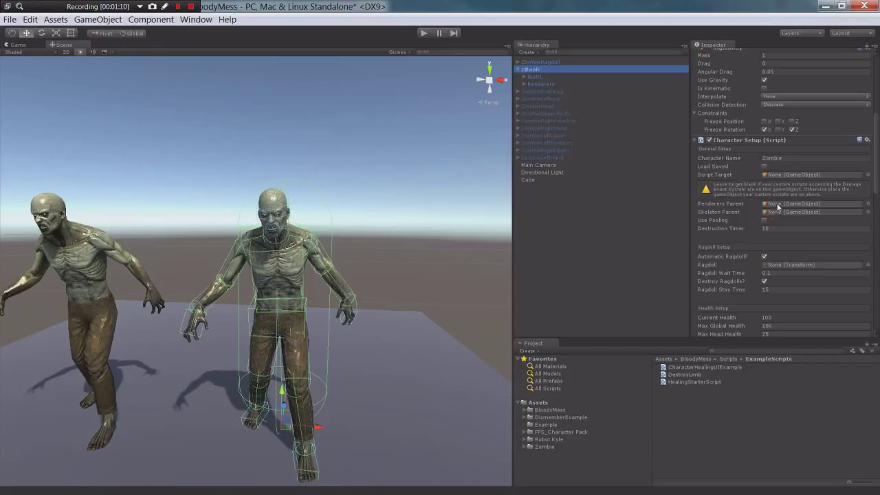
pyautogui.click(524, 84)
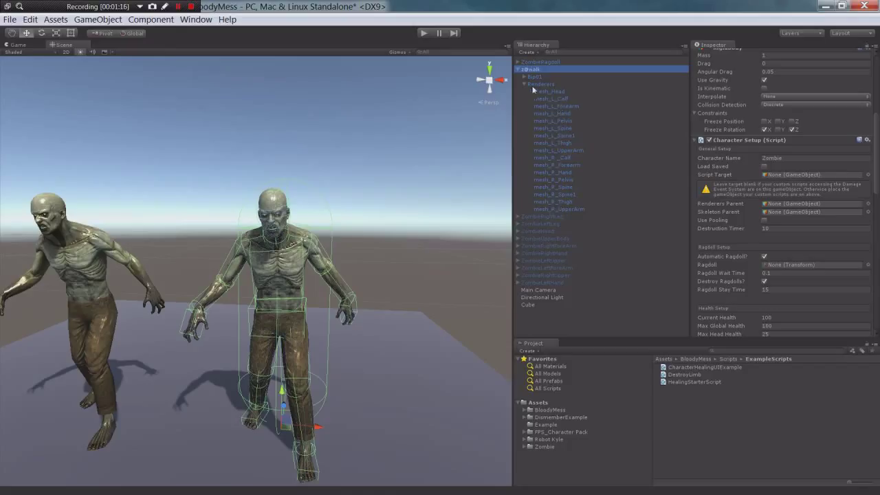
pyautogui.click(524, 84)
pyautogui.moveTo(538, 84); pyautogui.dragTo(778, 206)
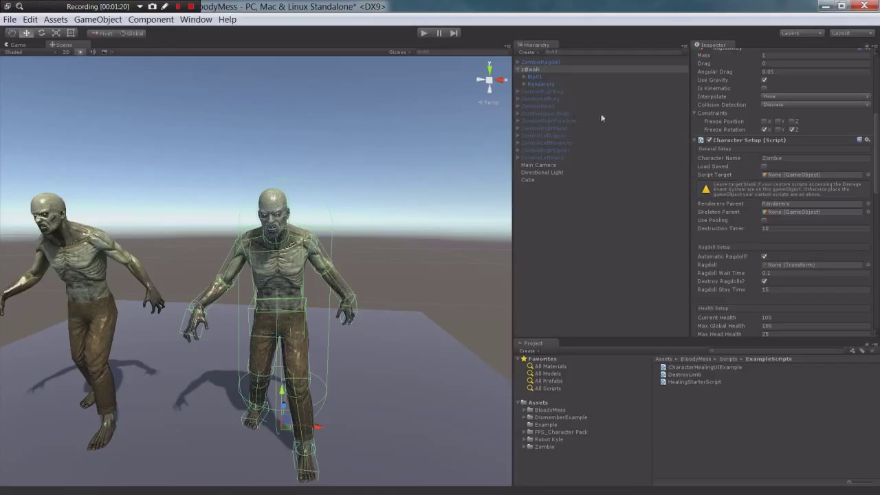
# Assign Bip01 as the Skeleton Parent in Character Setup
pyautogui.click(535, 76)
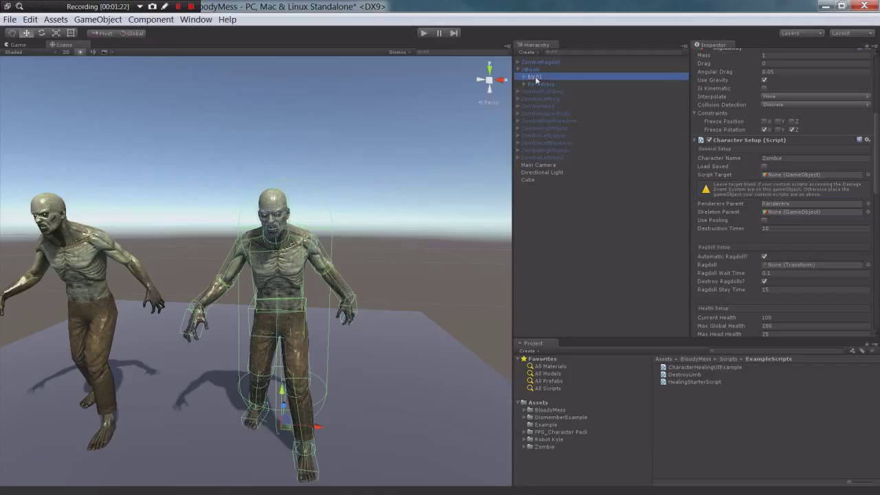
pyautogui.moveTo(535, 76); pyautogui.dragTo(792, 212)
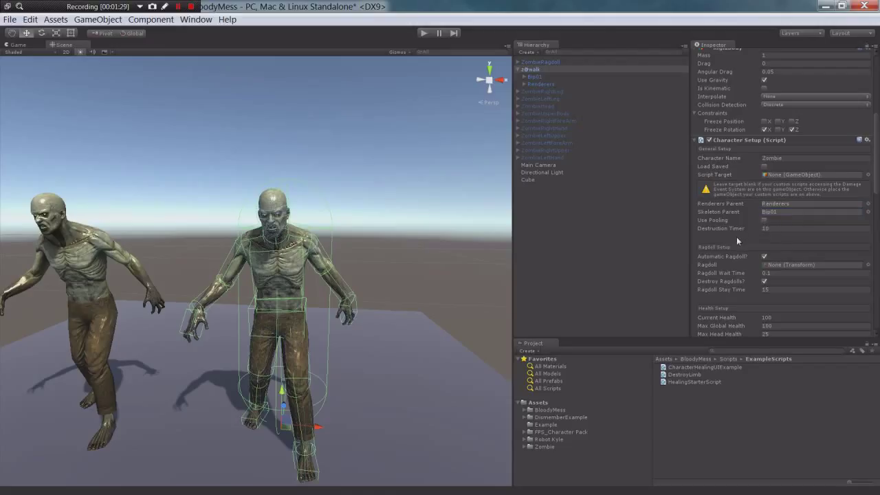
pyautogui.scroll(-2, 737, 240)
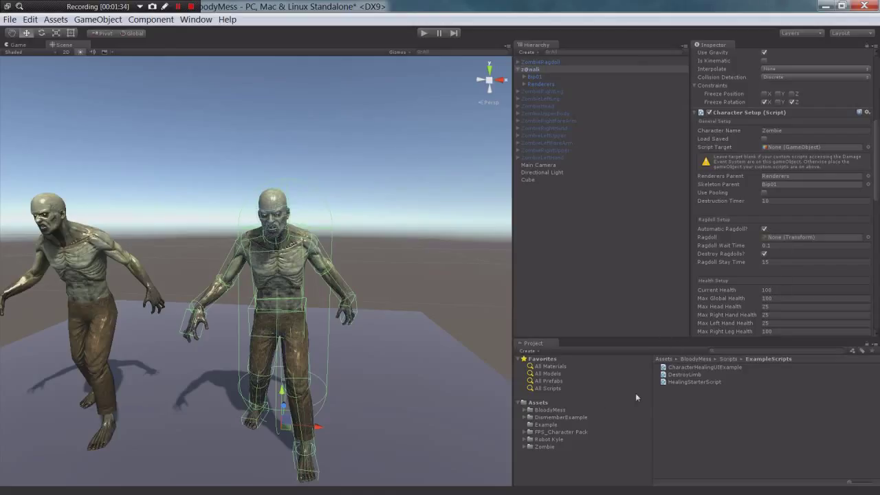
# Drag the ZombieRagdoll prefab from Assets > DismemberExample into z@walk's Ragdoll field
pyautogui.click(54, 211)
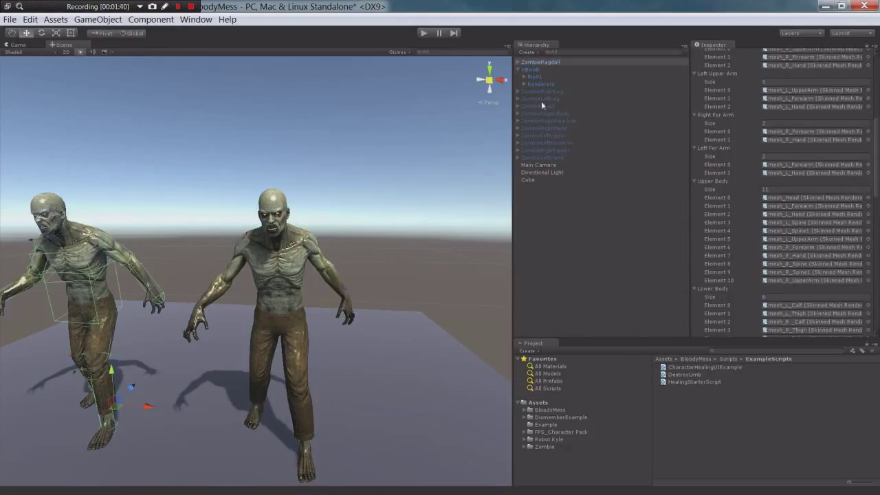
pyautogui.click(555, 418)
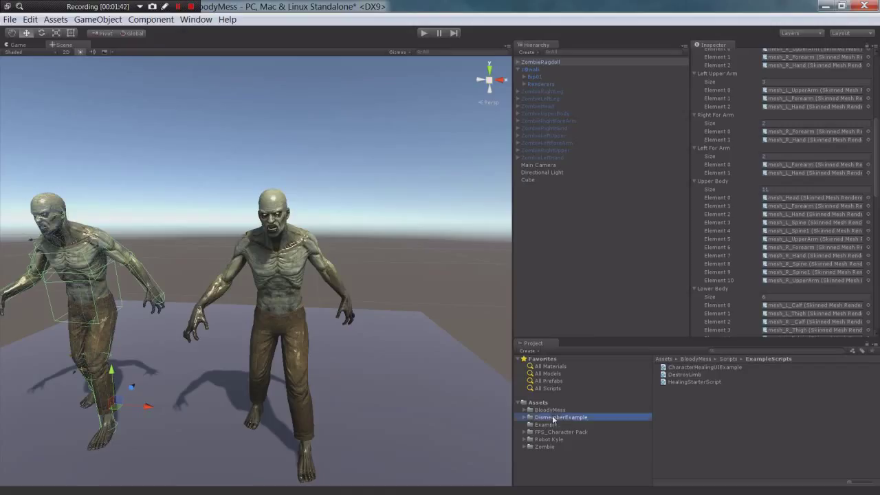
pyautogui.click(684, 396)
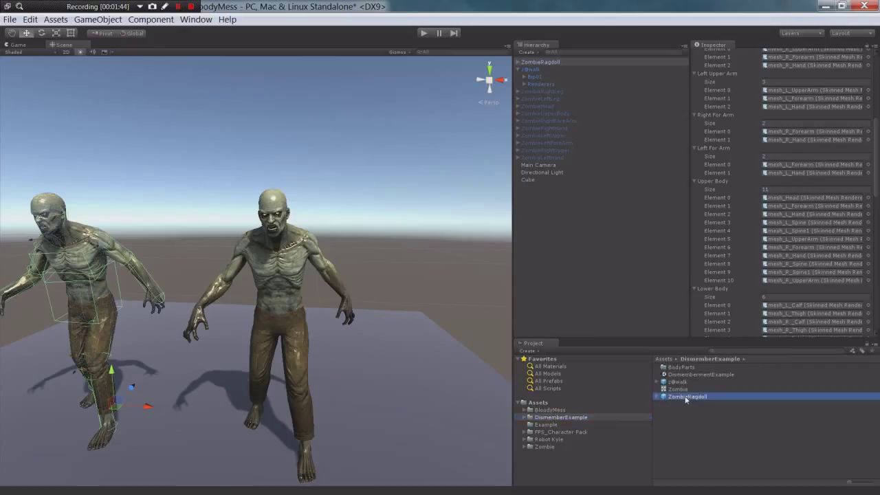
pyautogui.click(532, 69)
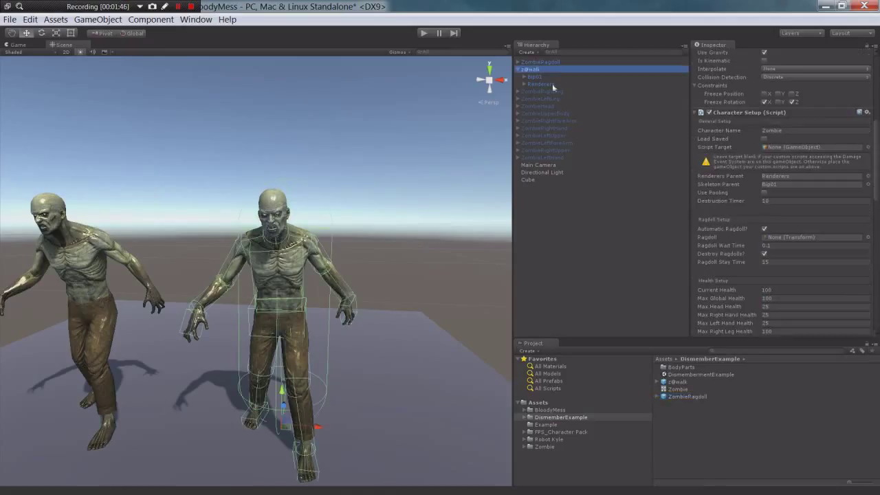
pyautogui.moveTo(687, 397); pyautogui.dragTo(791, 224)
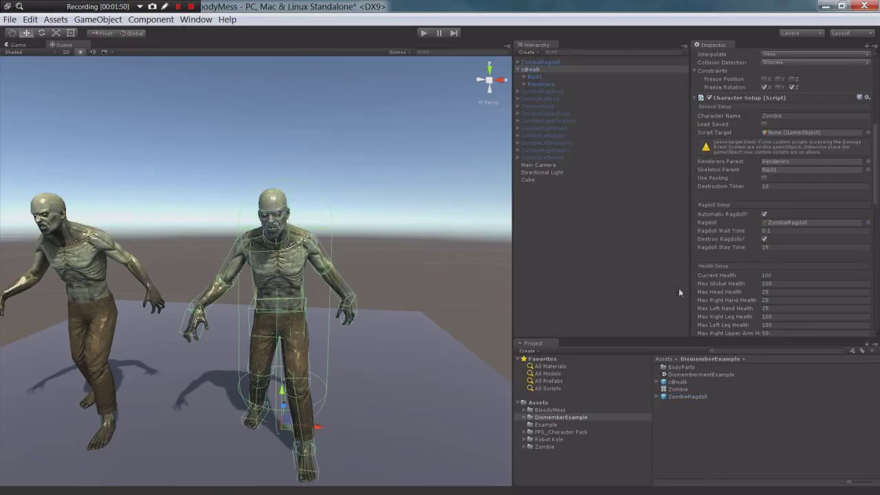
pyautogui.scroll(-2, 771, 280)
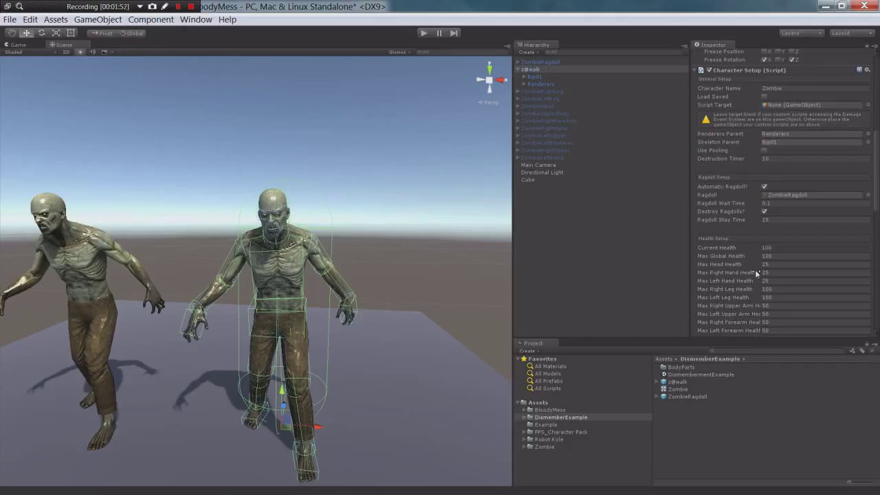
pyautogui.scroll(-2, 748, 254)
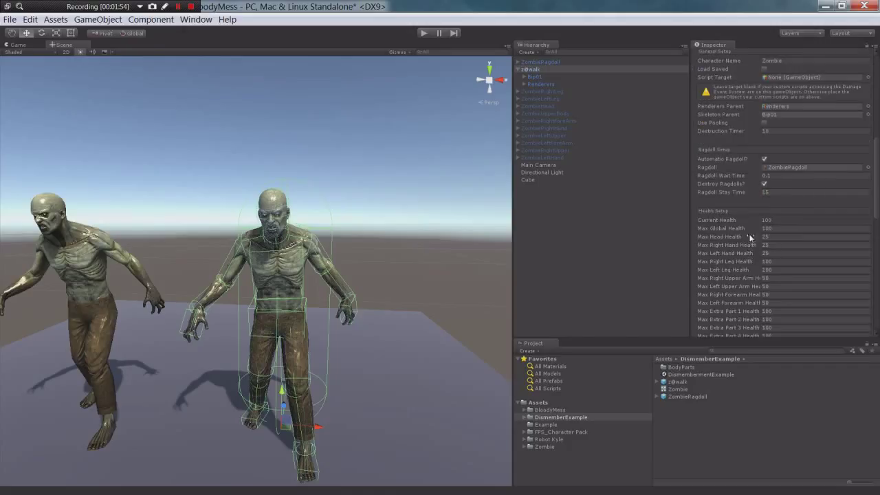
pyautogui.scroll(-2, 740, 237)
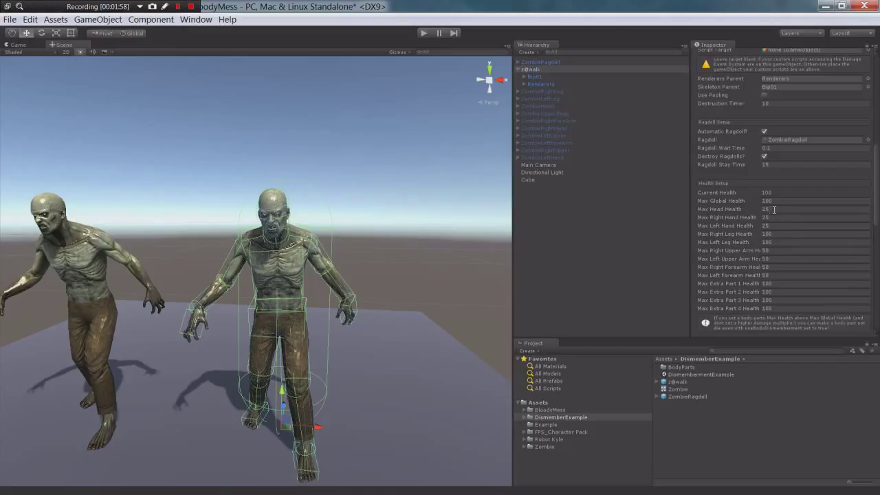
# Edit Max Head Health and set the hand and right leg max health values to 1
pyautogui.click(768, 209)
pyautogui.write('2')
pyautogui.write('00')
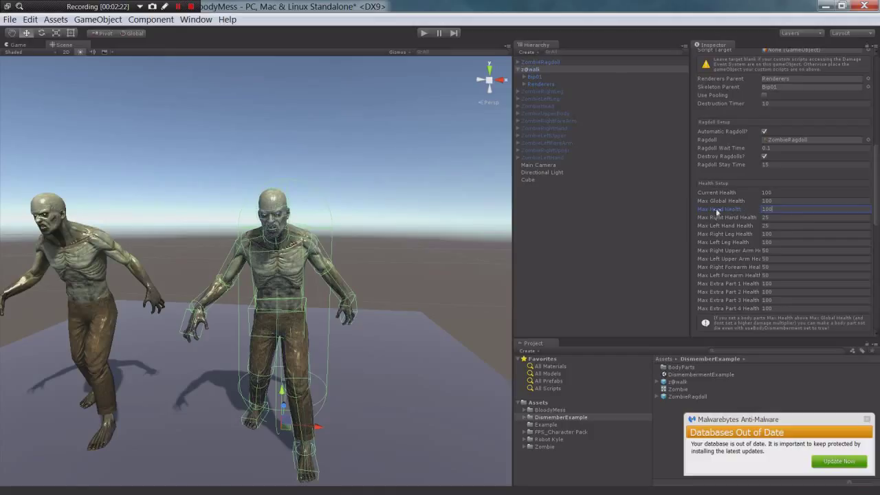
pyautogui.click(772, 208)
pyautogui.click(767, 217)
pyautogui.write('1')
pyautogui.click(764, 225)
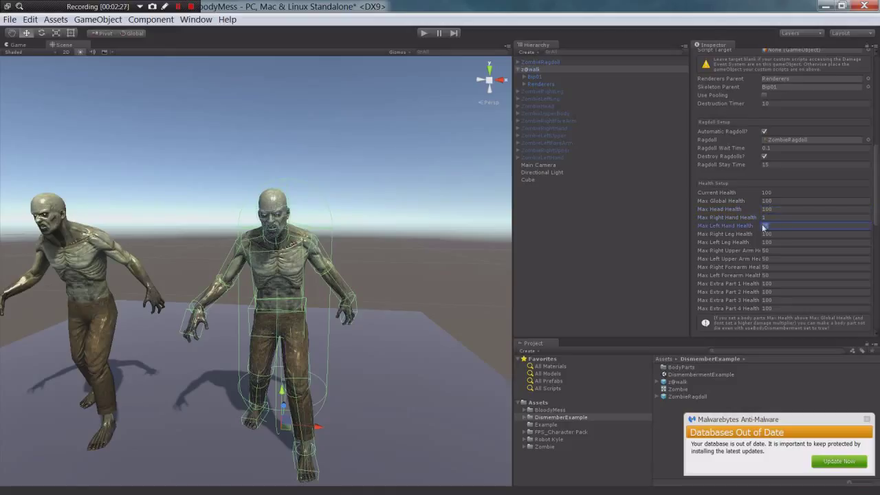
pyautogui.write('1')
pyautogui.click(764, 234)
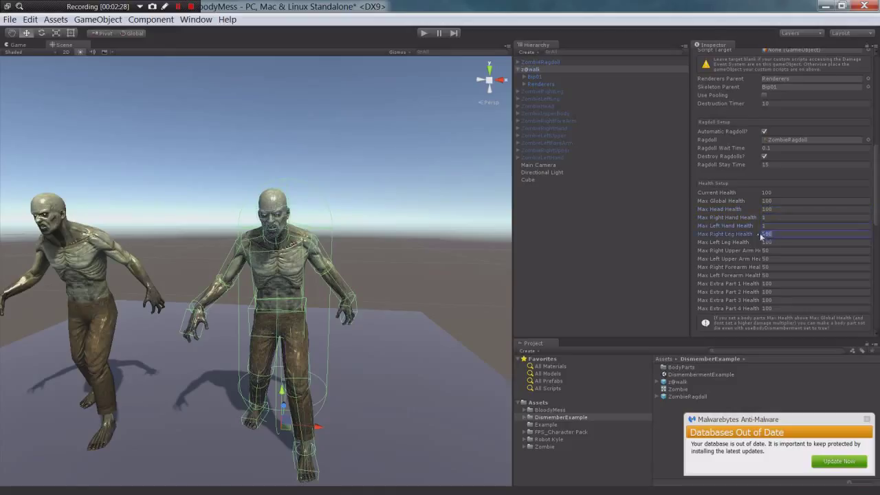
pyautogui.write('1')
pyautogui.press('Tab')
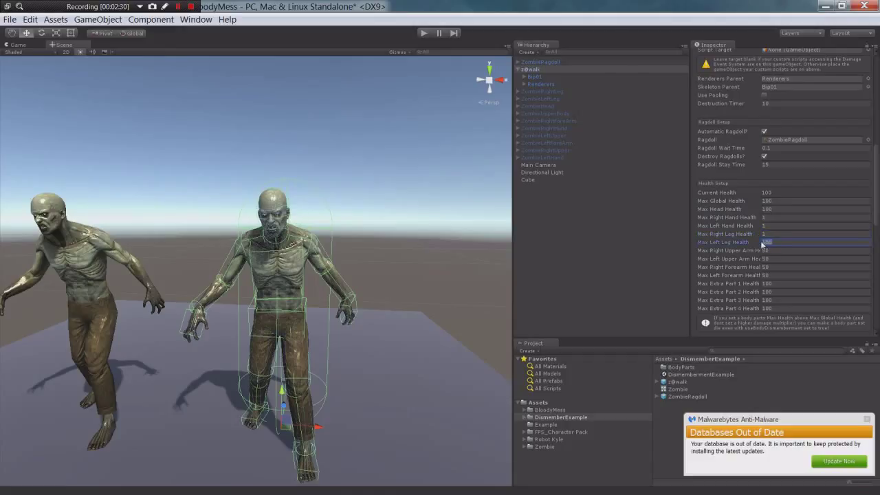
pyautogui.click(769, 234)
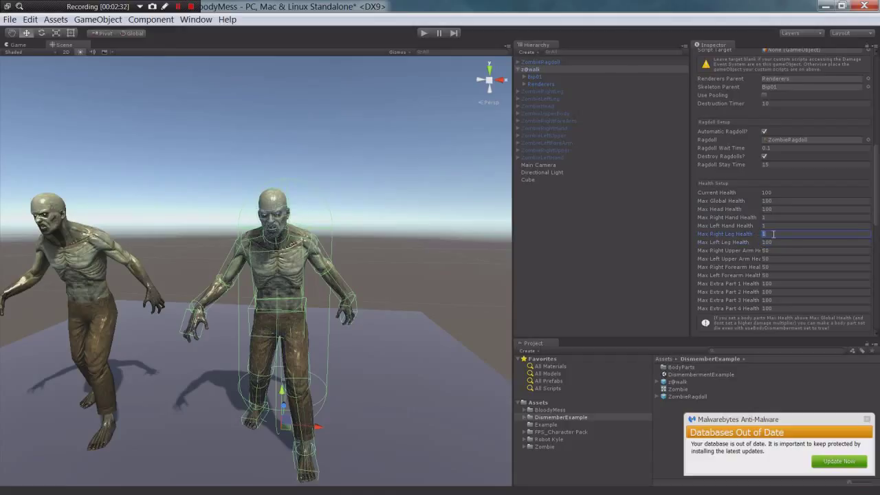
pyautogui.click(762, 242)
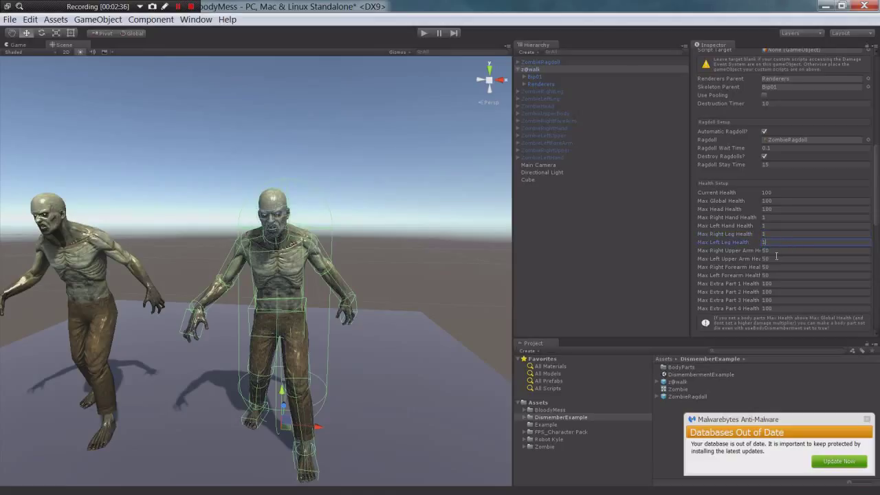
# Set max health of both upper arms and both forearms to 1
pyautogui.click(769, 250)
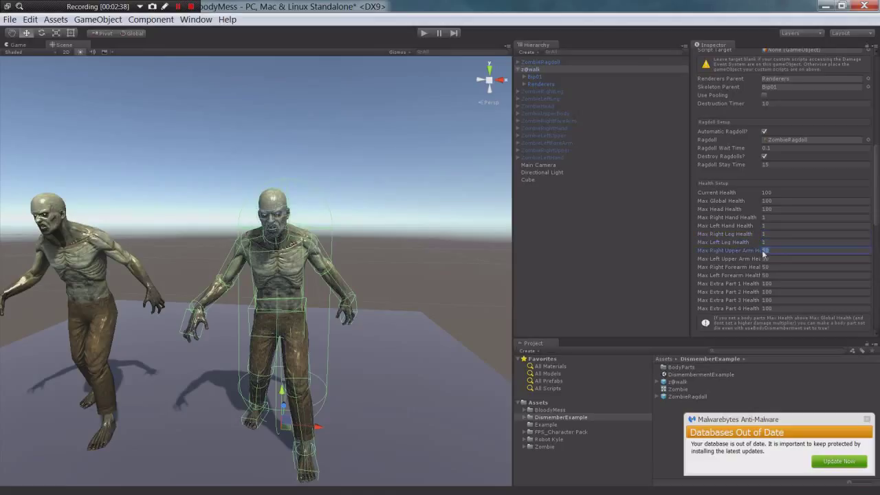
pyautogui.write('1')
pyautogui.click(759, 258)
pyautogui.write('1')
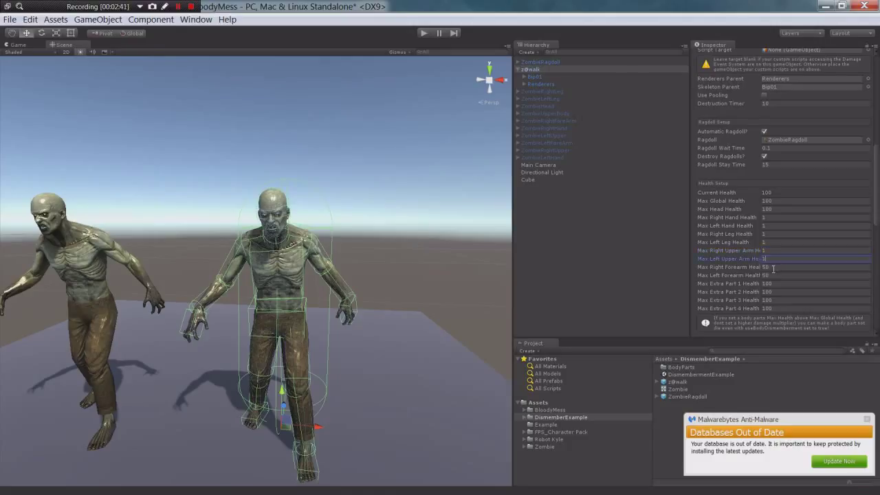
pyautogui.click(759, 267)
pyautogui.write('1')
pyautogui.click(756, 275)
pyautogui.write('1')
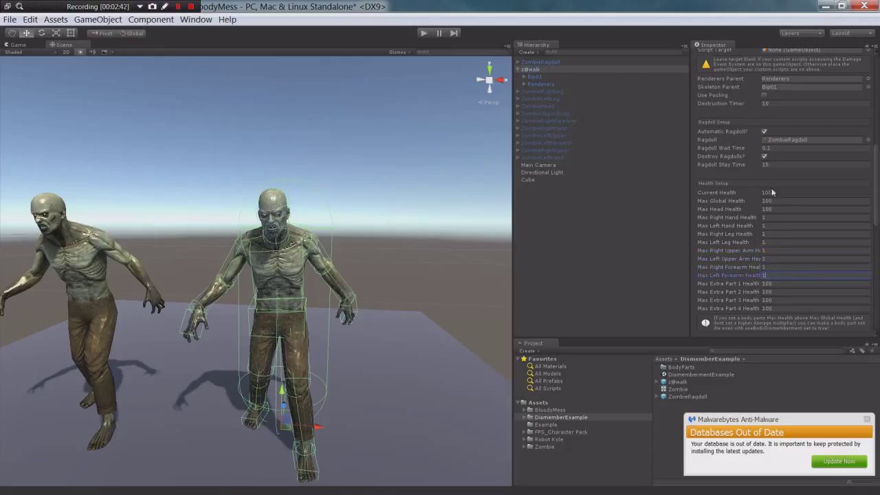
# Set the Hand, Arm and Leg Multipliers to 1
pyautogui.scroll(-2, 768, 273)
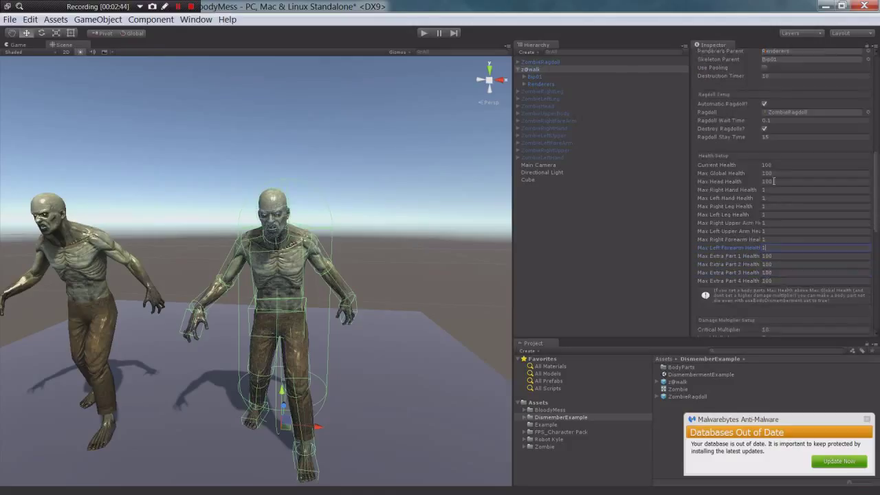
pyautogui.scroll(-4, 768, 265)
pyautogui.scroll(-2, 773, 280)
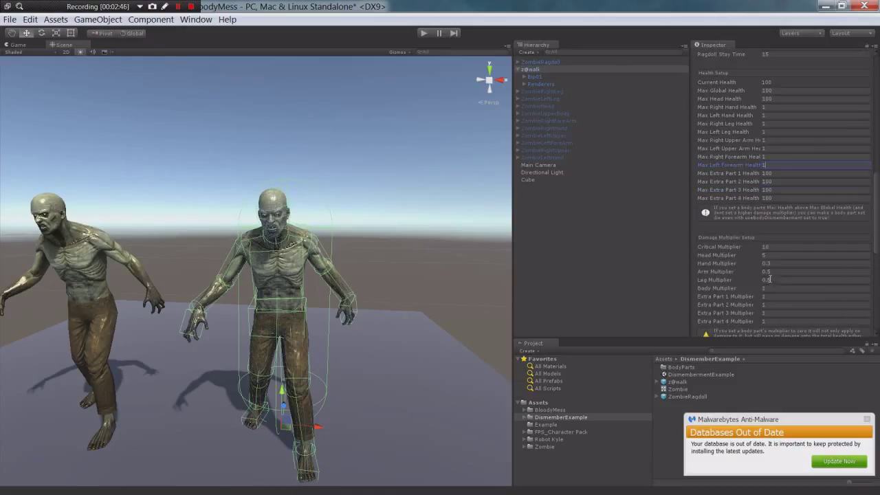
pyautogui.click(765, 263)
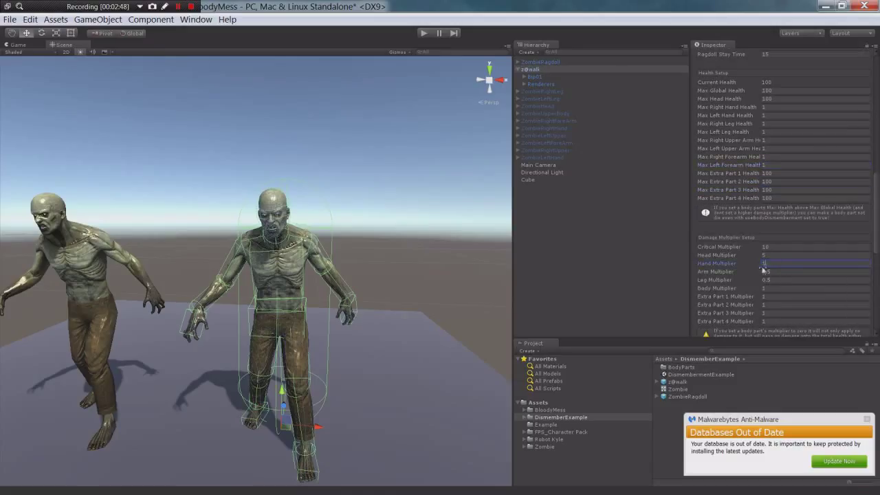
pyautogui.write('1')
pyautogui.click(767, 272)
pyautogui.write('1')
pyautogui.click(768, 280)
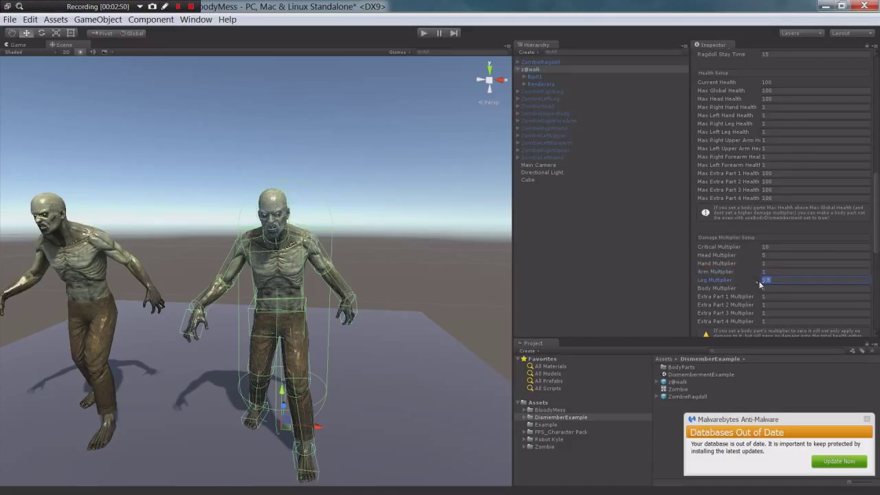
pyautogui.write('1')
# Enable Use Head Dismember? in z@walk's Character Setup
pyautogui.scroll(-2, 775, 275)
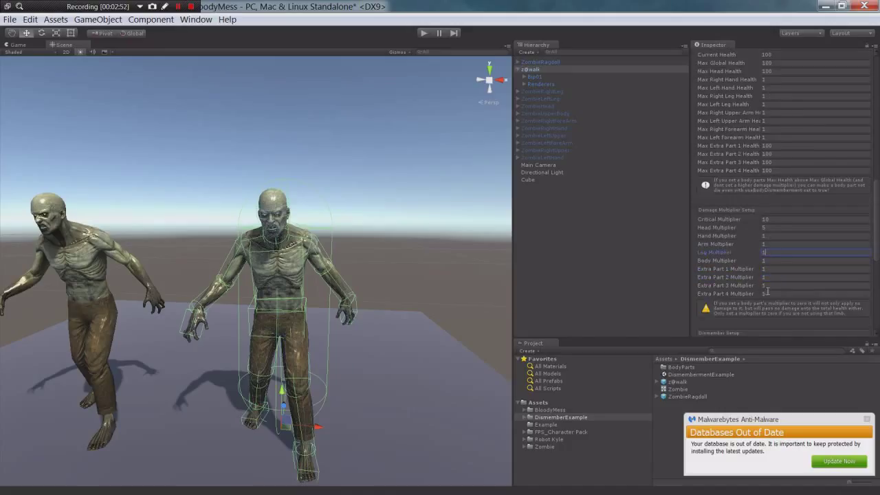
pyautogui.scroll(-2, 767, 286)
pyautogui.scroll(-4, 768, 272)
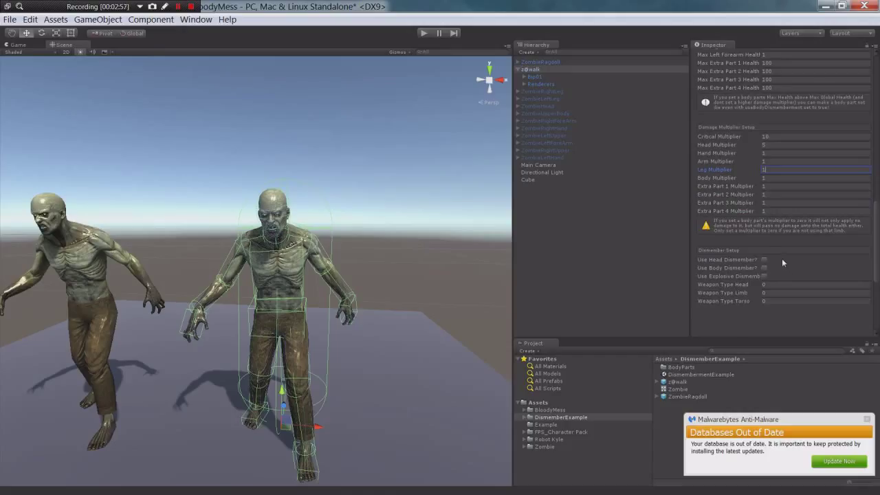
pyautogui.scroll(-2, 781, 262)
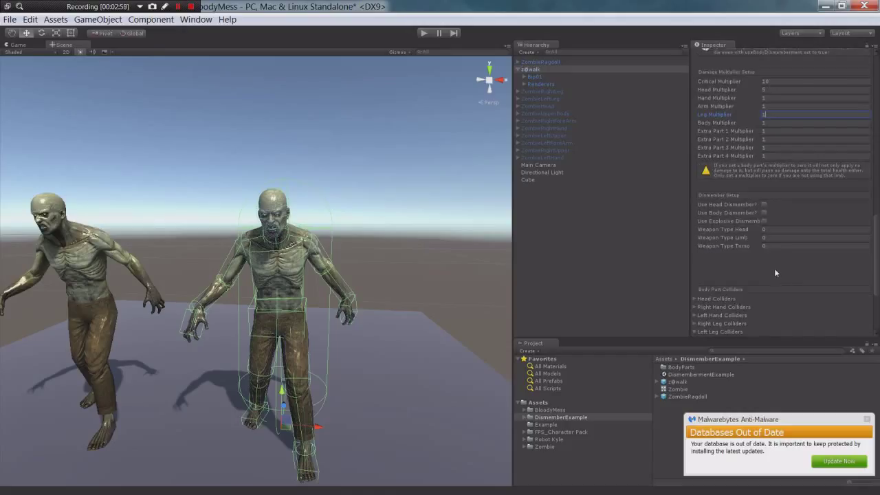
pyautogui.scroll(-2, 774, 266)
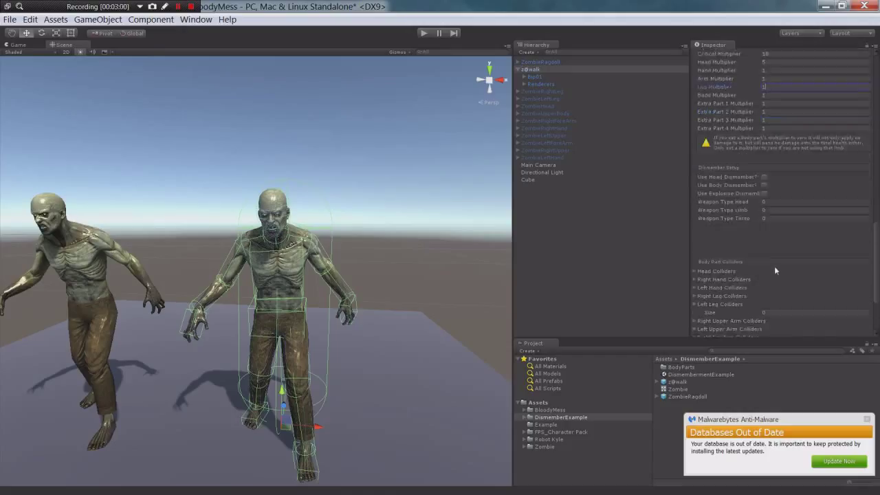
pyautogui.scroll(2, 774, 264)
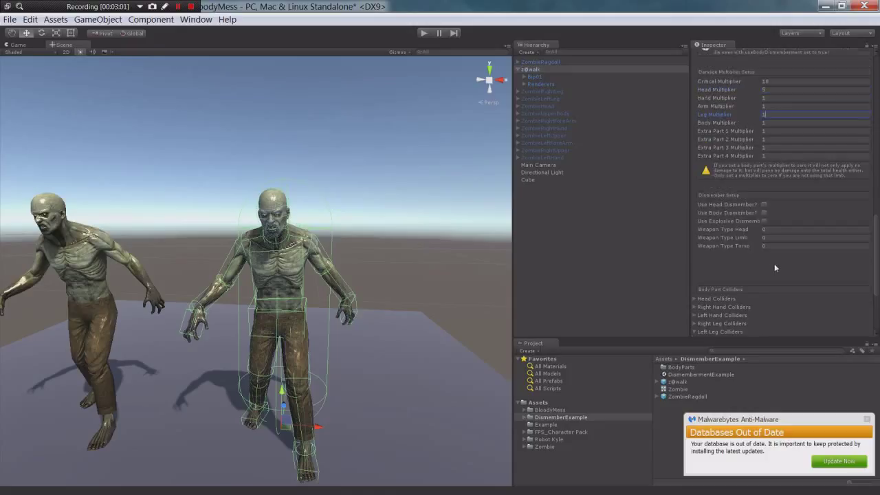
pyautogui.click(764, 204)
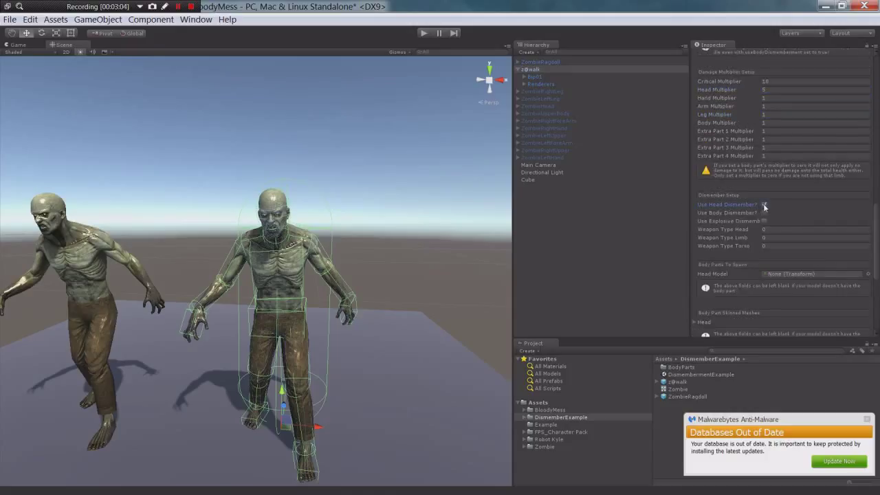
# Expand the Head skinned meshes and Head Colliders lists, plus Renderers in the Hierarchy
pyautogui.scroll(-4, 752, 275)
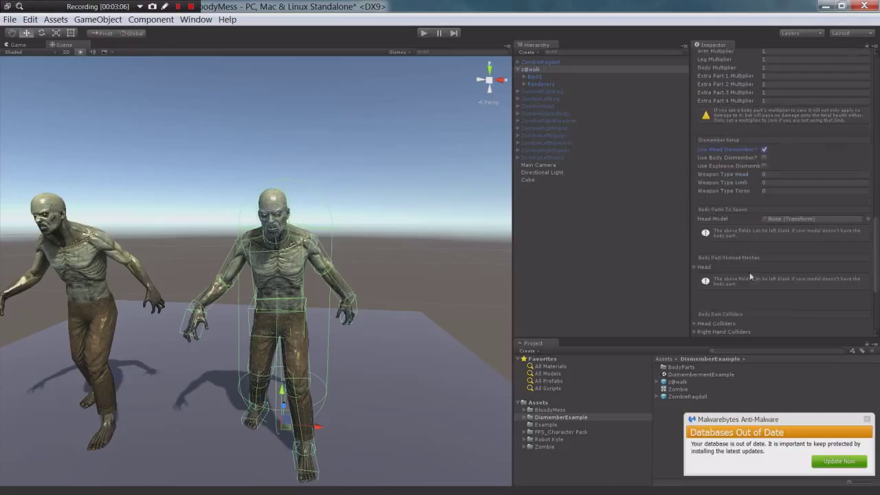
pyautogui.click(694, 266)
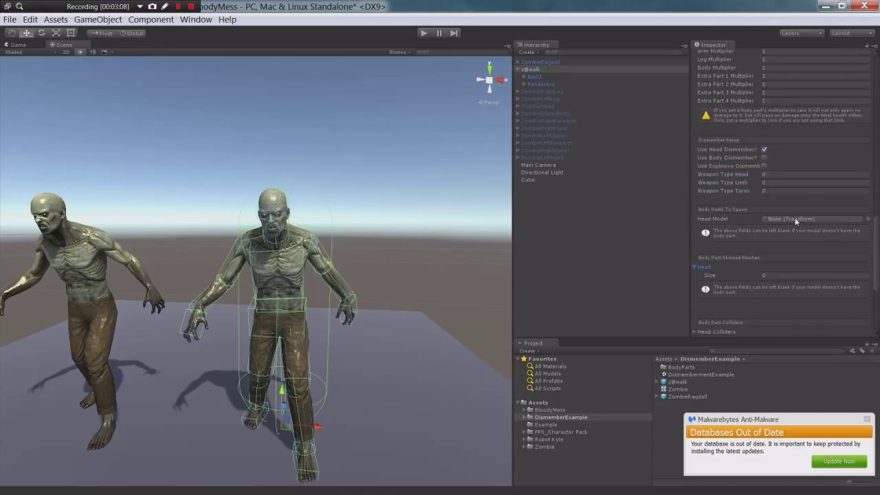
pyautogui.scroll(-2, 741, 265)
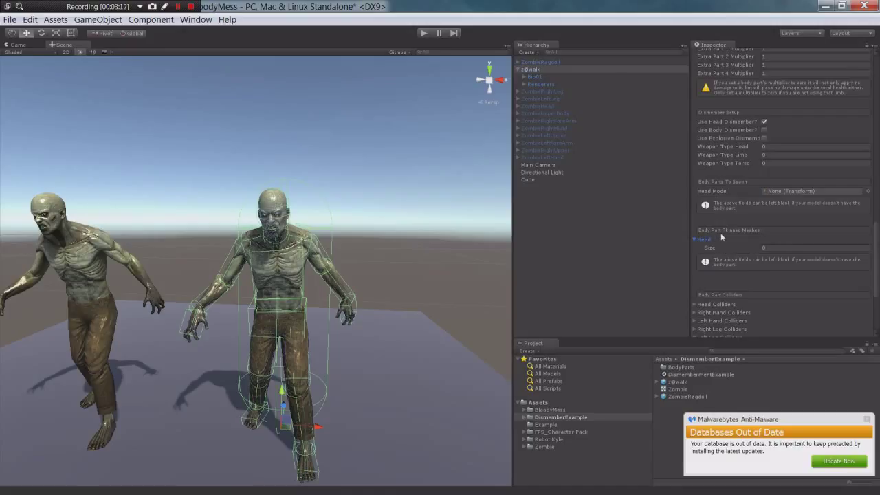
pyautogui.scroll(-2, 744, 280)
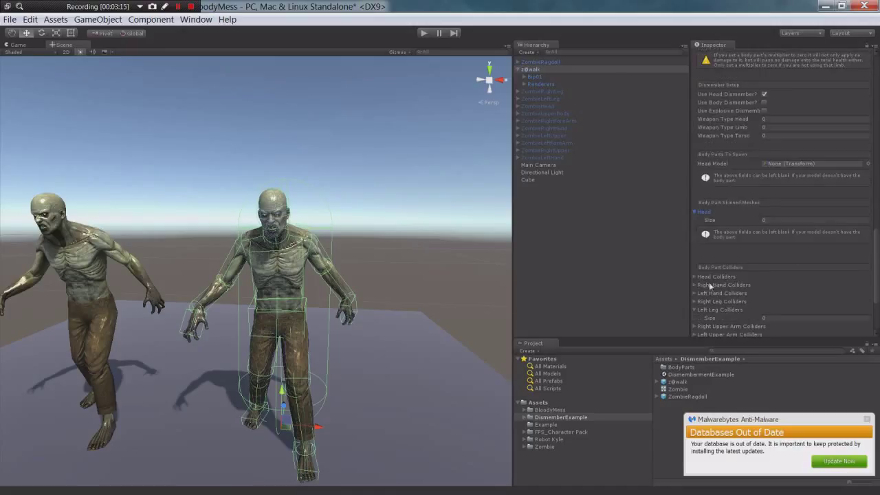
pyautogui.click(698, 277)
pyautogui.scroll(-2, 722, 275)
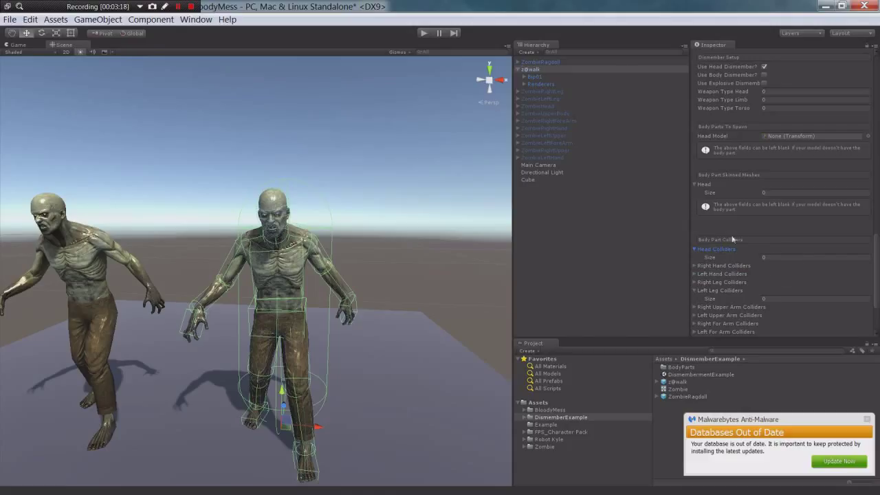
pyautogui.scroll(1, 743, 234)
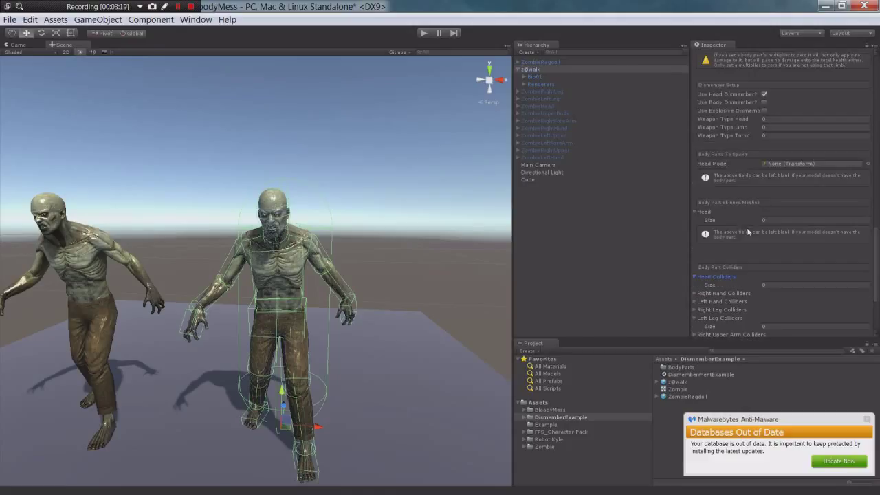
pyautogui.click(524, 84)
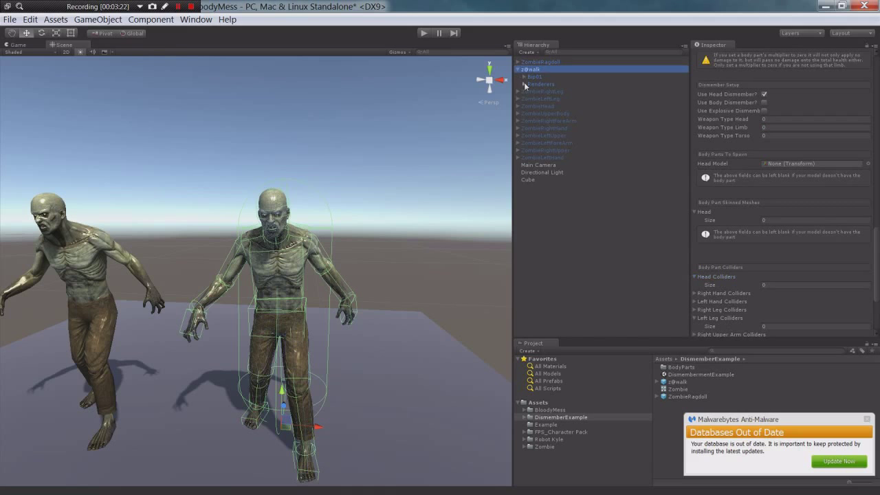
# Frame the mesh_Head part in the Scene view, then reselect z@walk
pyautogui.click(553, 91)
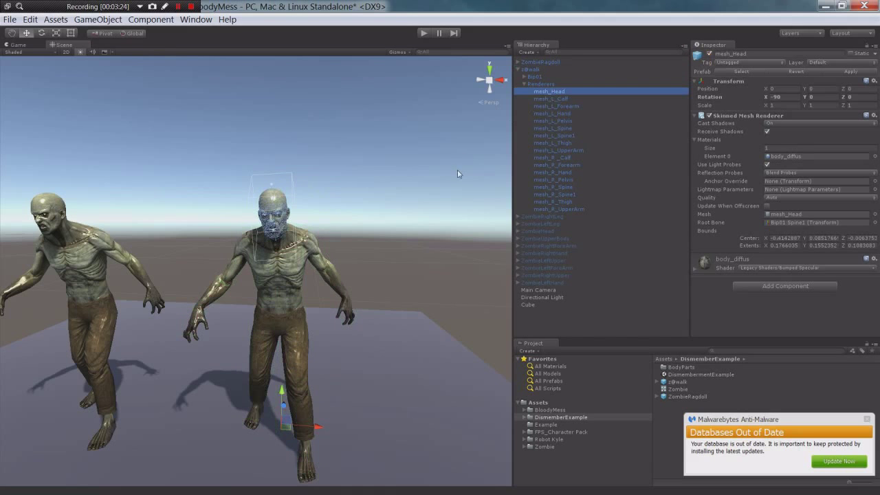
pyautogui.press('f')
pyautogui.keyDown('alt'); pyautogui.moveTo(392, 177); pyautogui.dragTo(414, 172); pyautogui.keyUp('alt')
pyautogui.scroll(-5, 415, 173)
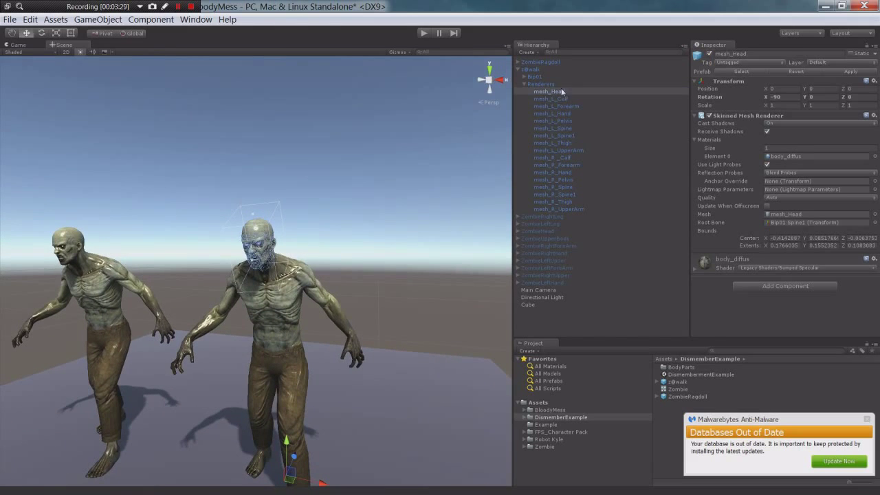
pyautogui.click(540, 63)
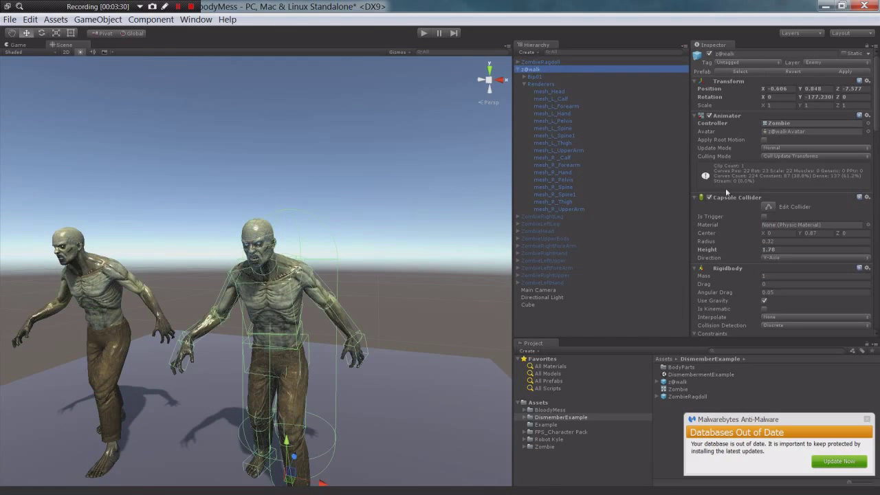
pyautogui.scroll(-8, 768, 268)
pyautogui.scroll(-9, 767, 269)
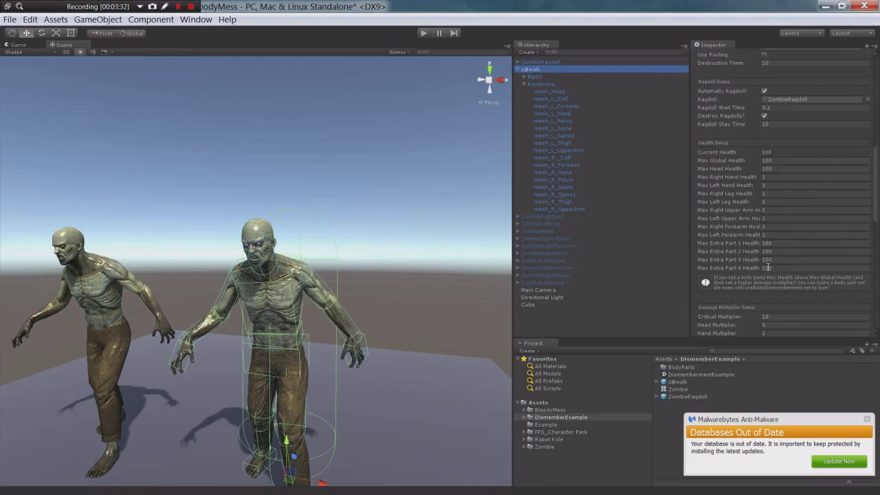
pyautogui.scroll(4, 768, 267)
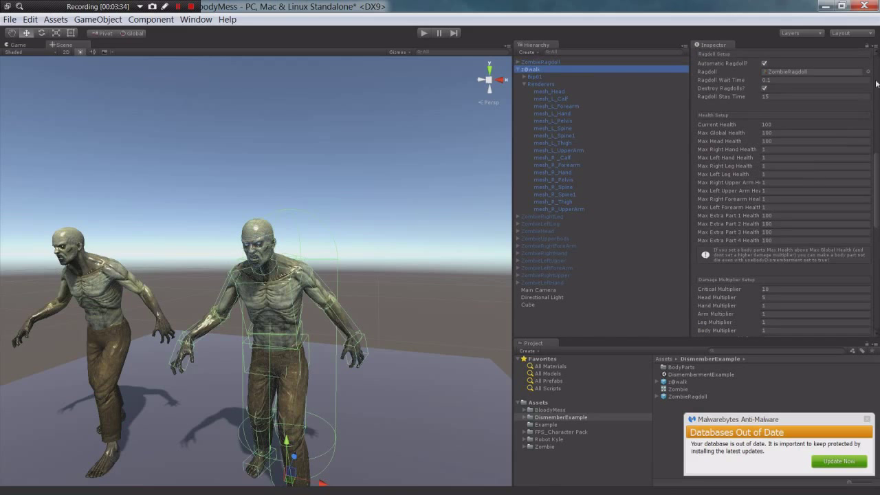
pyautogui.click(867, 47)
pyautogui.scroll(-15, 757, 226)
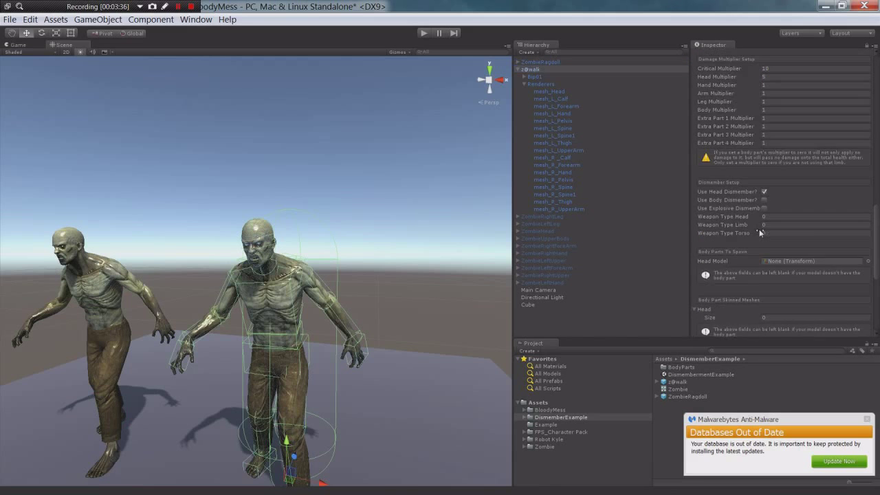
pyautogui.scroll(2, 756, 230)
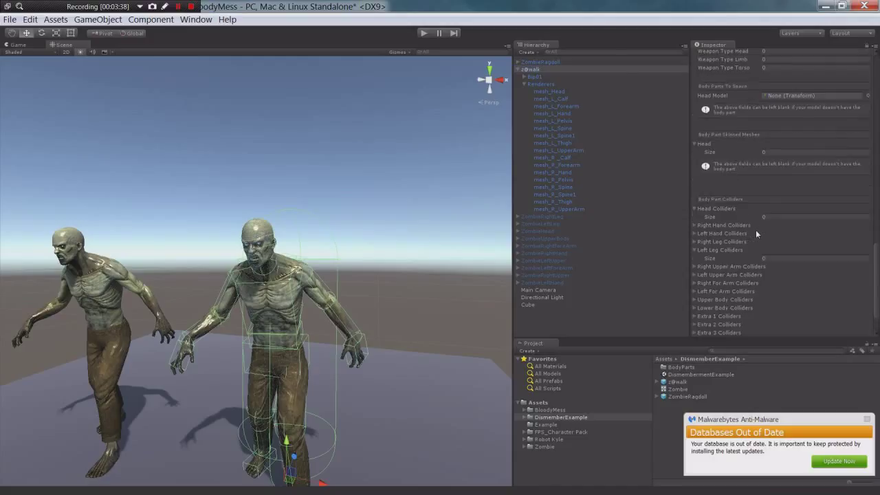
pyautogui.scroll(2, 760, 198)
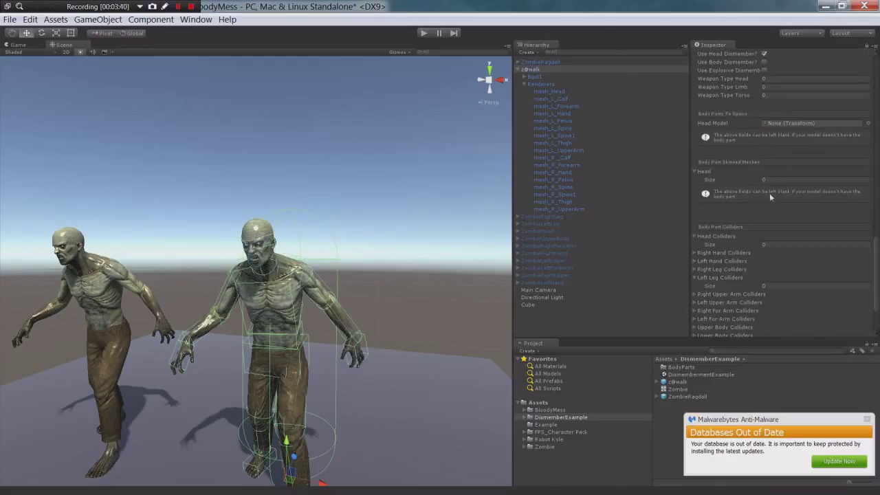
# Assign mesh_Head to the Head skinned mesh list and set Head Colliders Size to 2
pyautogui.click(751, 180)
pyautogui.write('18')
pyautogui.write('1')
pyautogui.press('Return')
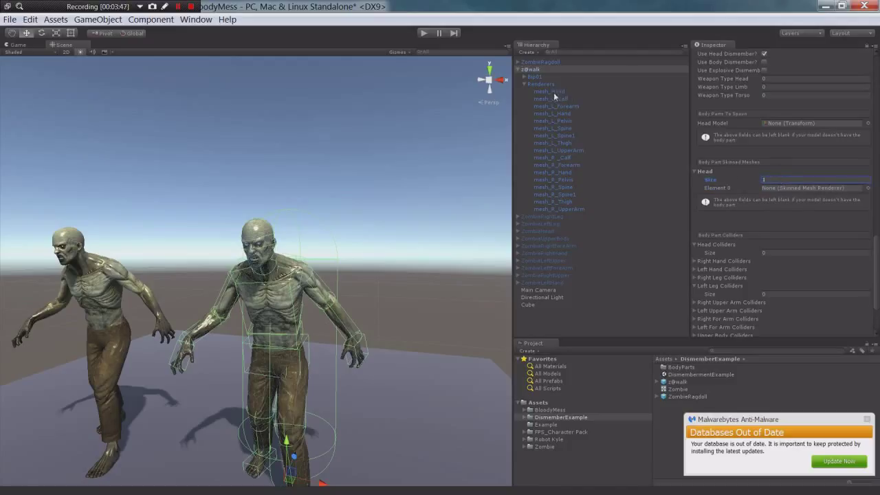
pyautogui.moveTo(554, 92); pyautogui.dragTo(776, 187)
pyautogui.click(762, 252)
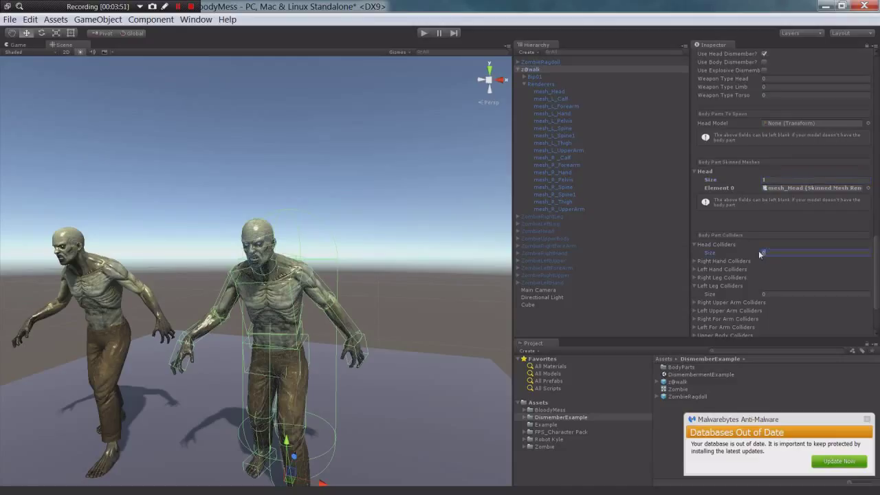
pyautogui.write('2')
pyautogui.press('Return')
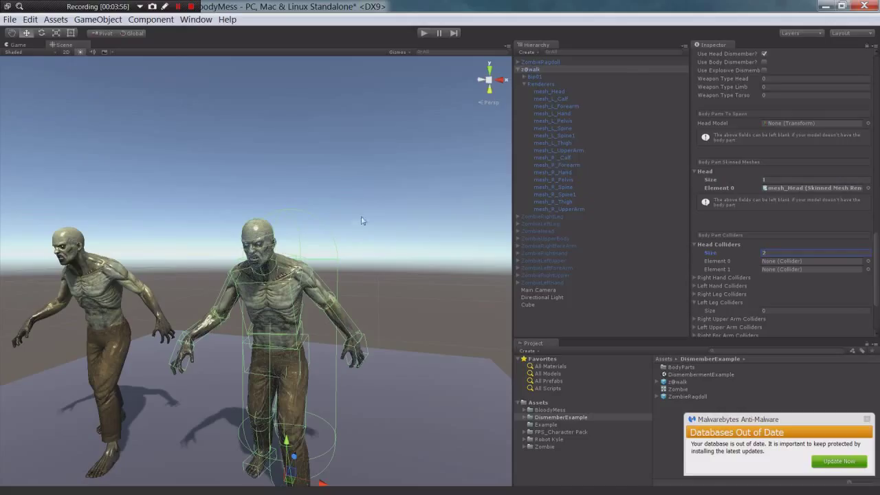
# Expand Bip01 through Pelvis, Spine and Spine1 to reveal Bip01 Neck and Bip01 Head
pyautogui.scroll(4, 408, 222)
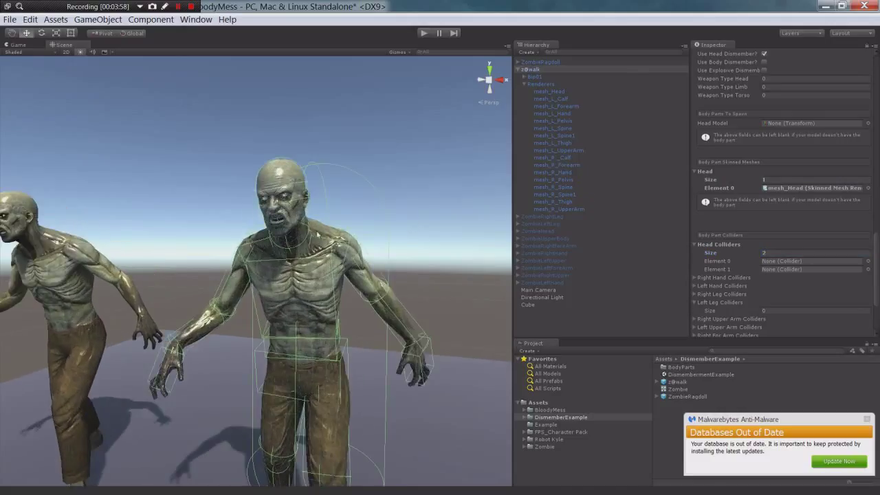
pyautogui.moveTo(317, 236); pyautogui.dragTo(251, 229, button='middle')
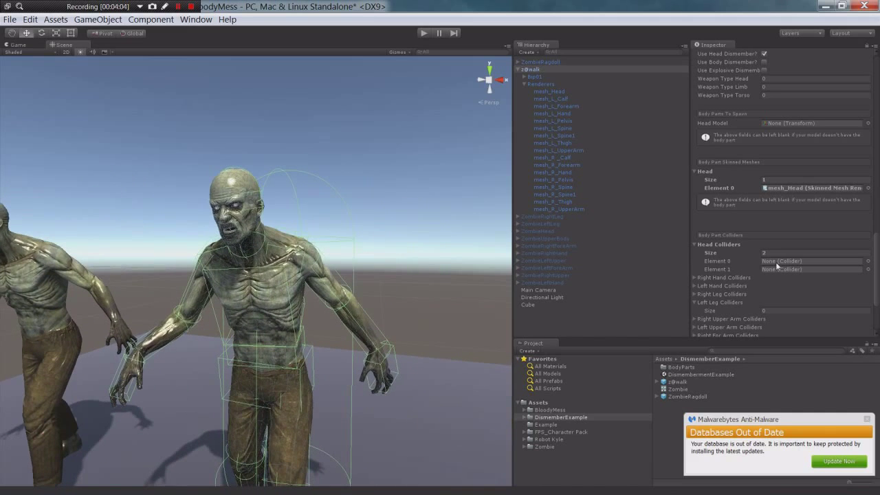
pyautogui.scroll(-3, 777, 261)
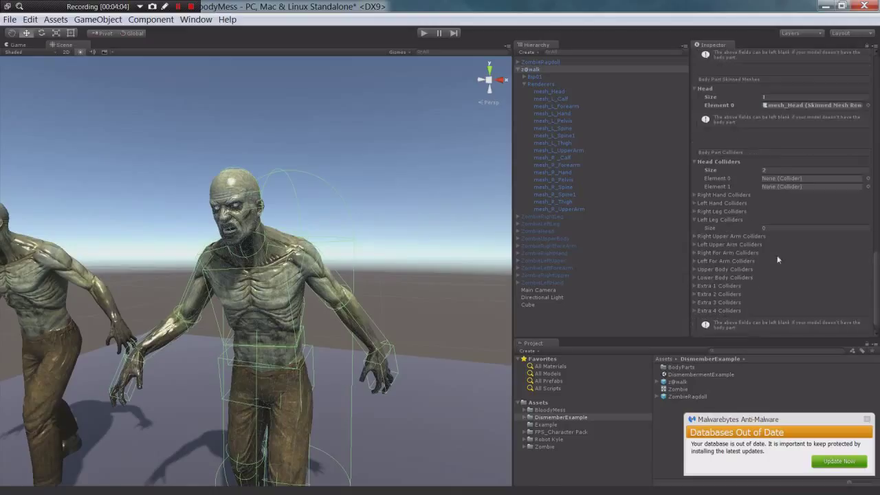
pyautogui.click(774, 179)
pyautogui.click(772, 187)
pyautogui.click(523, 76)
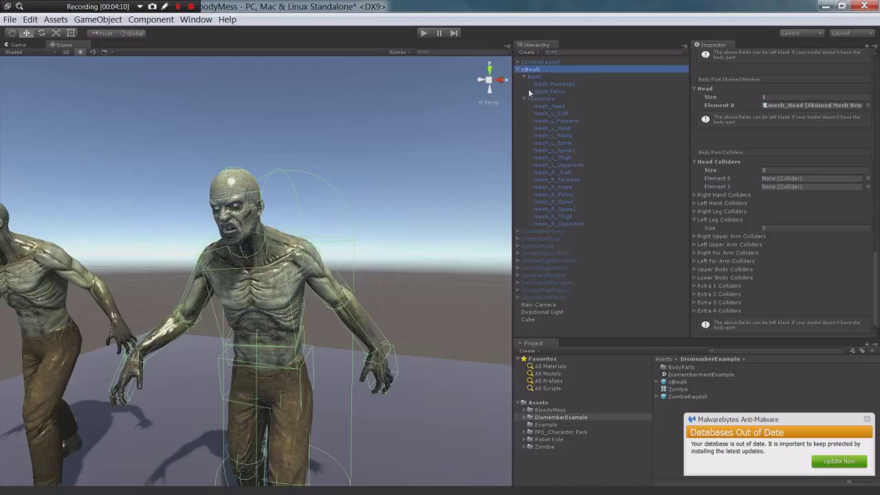
pyautogui.click(530, 90)
pyautogui.click(536, 99)
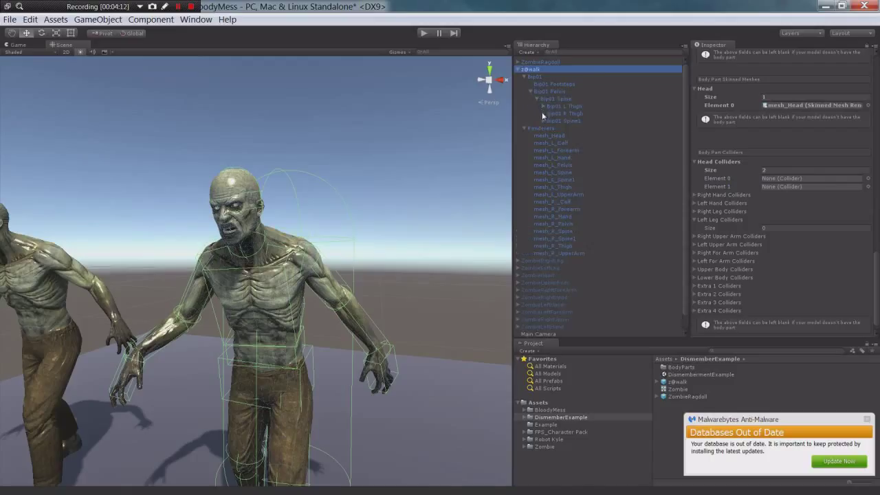
pyautogui.click(543, 120)
pyautogui.click(564, 128)
pyautogui.click(551, 128)
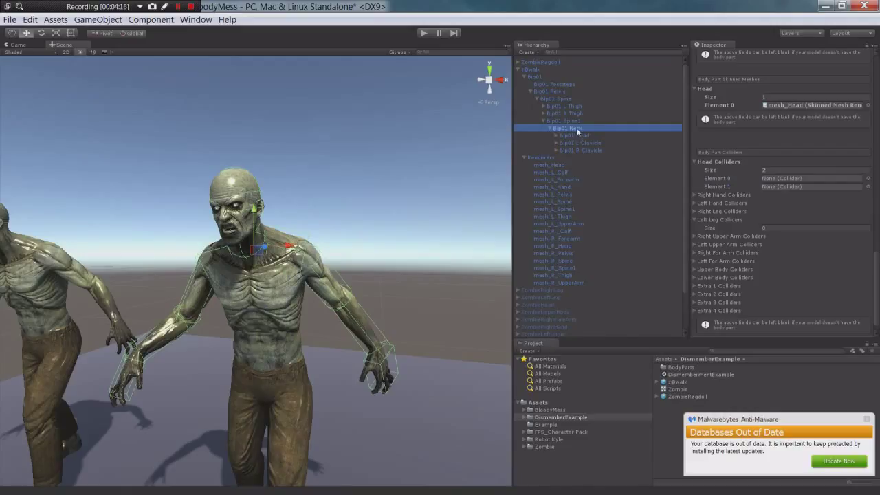
# Fill Head Colliders Element 0 and 1 with Bip01 Head and Bip01 Neck colliders
pyautogui.moveTo(580, 135); pyautogui.dragTo(758, 182)
pyautogui.moveTo(580, 130); pyautogui.dragTo(788, 185)
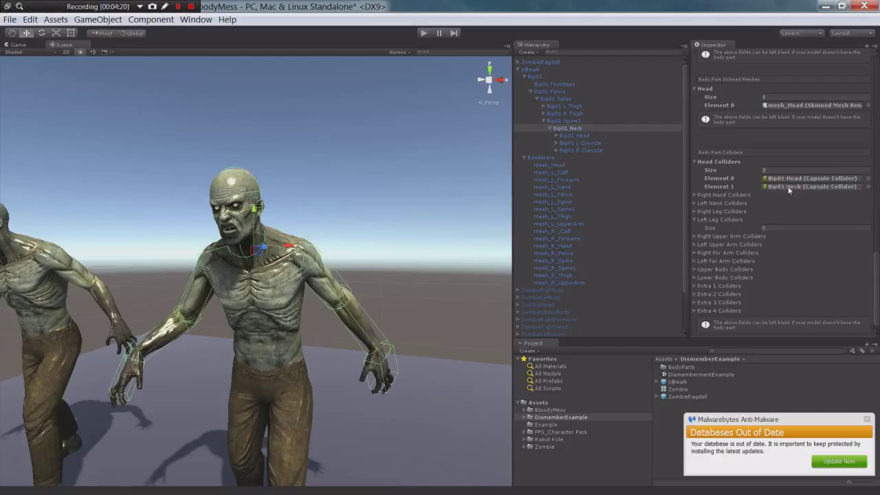
pyautogui.click(695, 195)
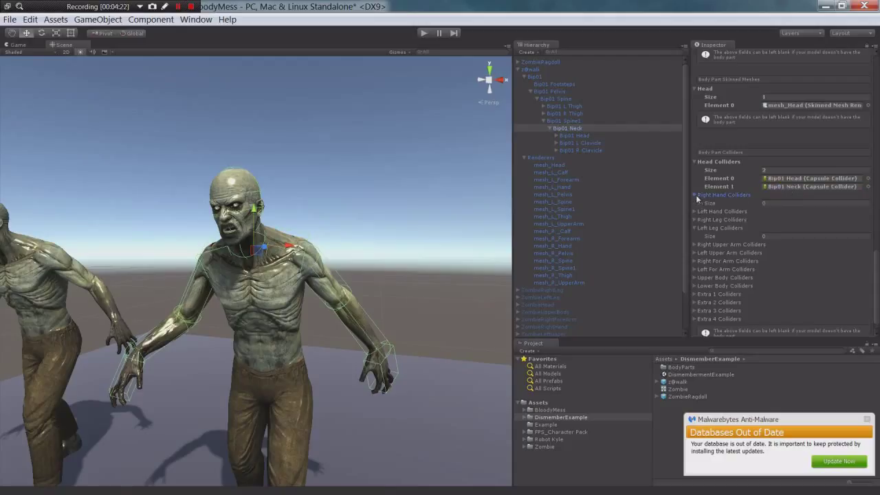
pyautogui.click(770, 203)
# Give Right Hand Colliders one slot holding the Bip01 R Hand box collider
pyautogui.press('Return')
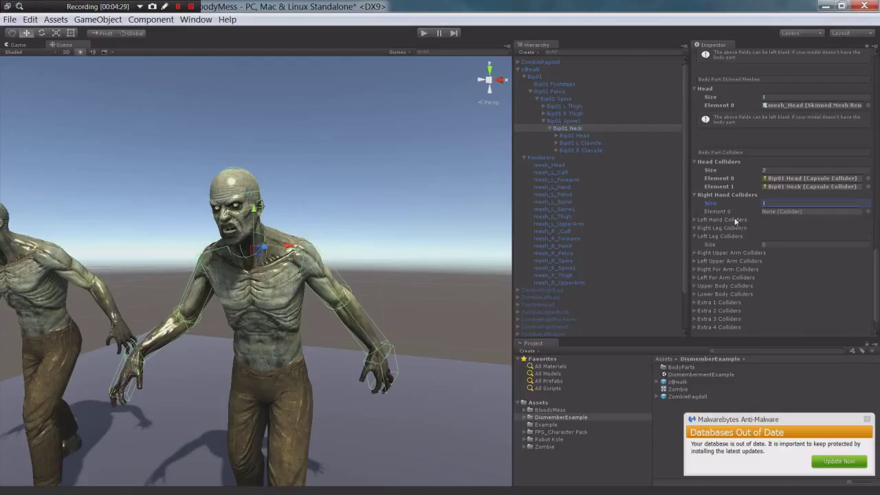
pyautogui.click(556, 150)
pyautogui.click(561, 157)
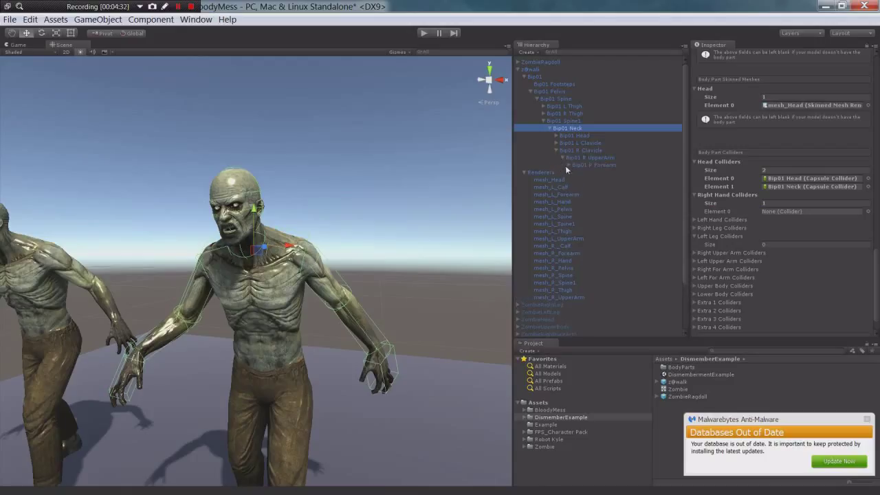
pyautogui.click(569, 165)
pyautogui.moveTo(585, 172); pyautogui.dragTo(786, 212)
pyautogui.scroll(2, 761, 214)
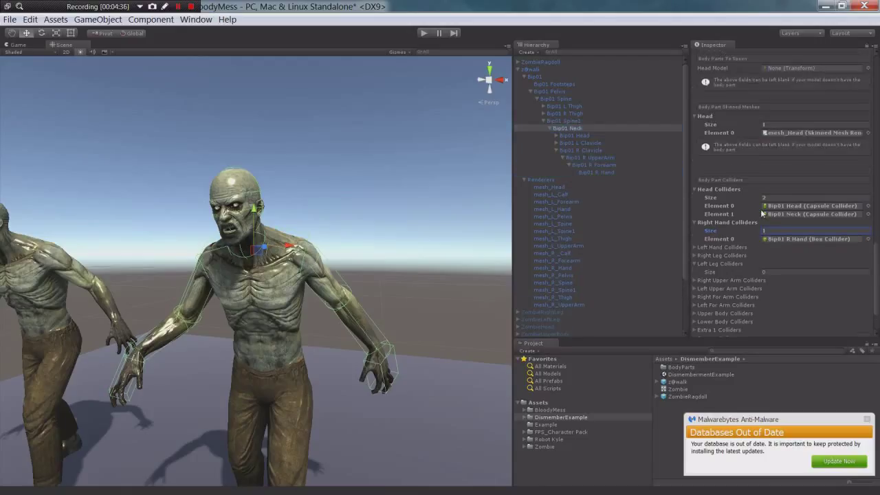
pyautogui.scroll(3, 762, 214)
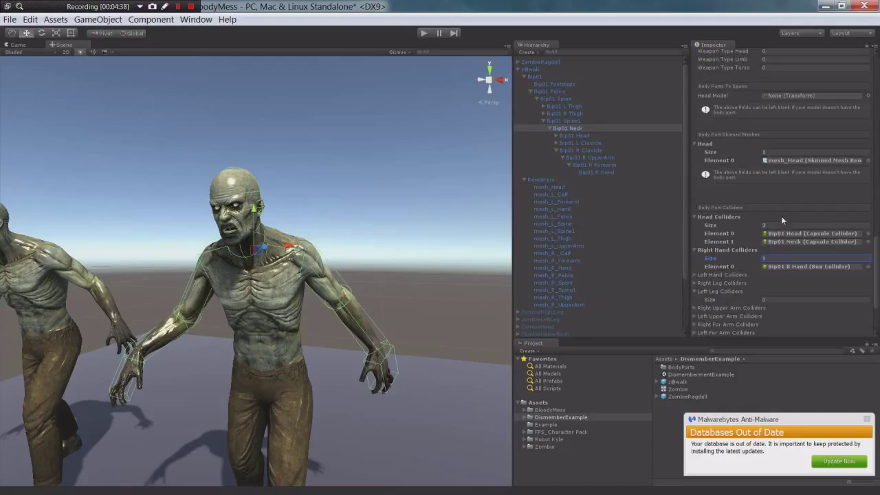
pyautogui.scroll(-3, 787, 257)
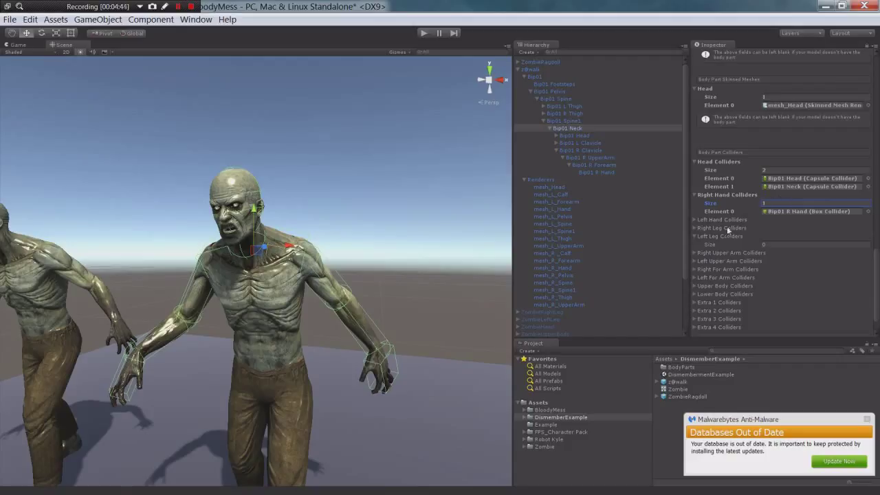
# Give Left Hand Colliders one slot holding the Bip01 L Hand box collider
pyautogui.click(693, 220)
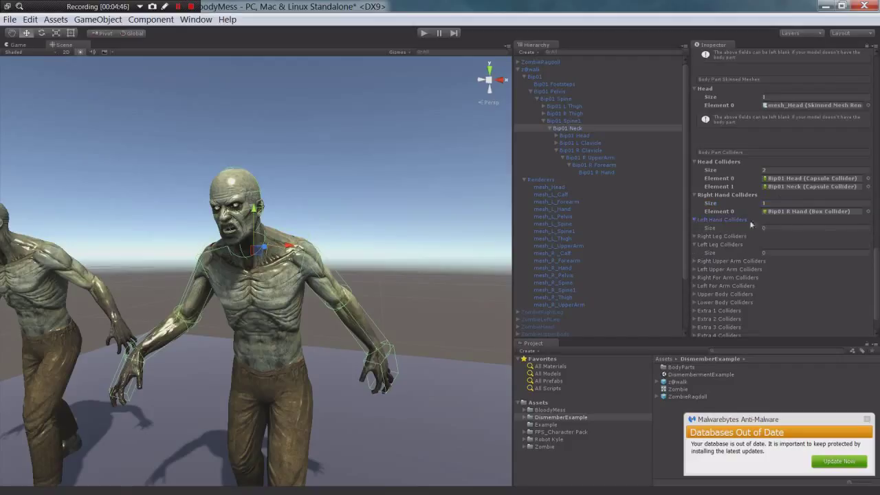
pyautogui.click(776, 229)
pyautogui.click(557, 143)
pyautogui.click(562, 150)
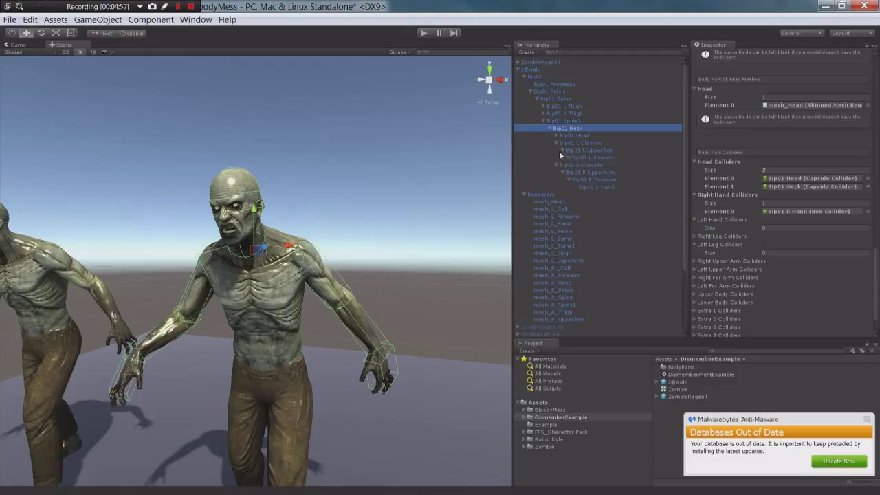
pyautogui.click(568, 157)
pyautogui.click(766, 228)
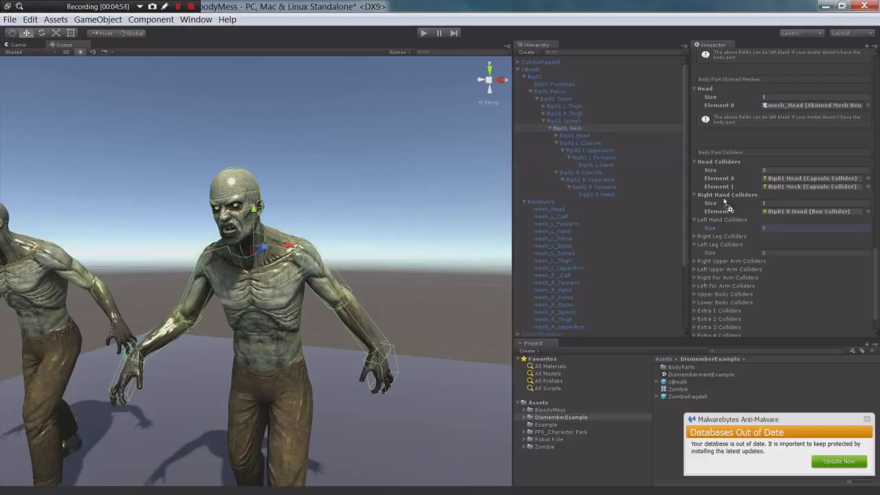
pyautogui.click(761, 229)
pyautogui.write('1')
pyautogui.press('Return')
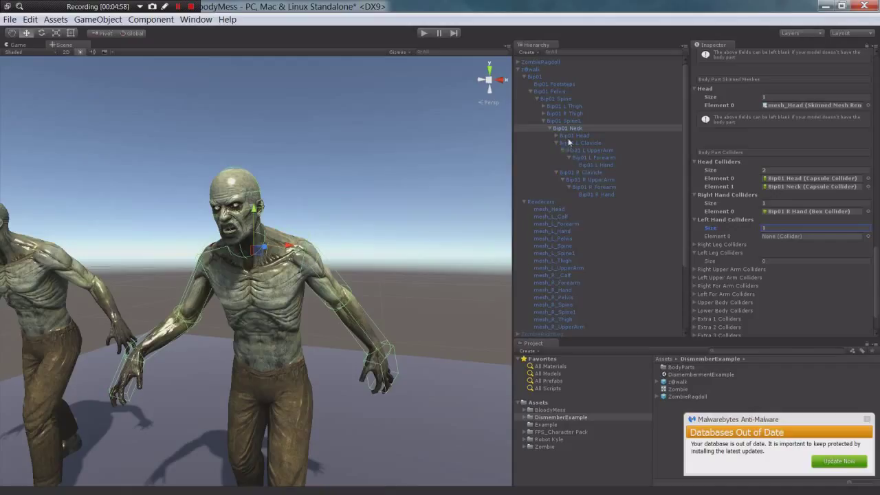
pyautogui.moveTo(582, 164); pyautogui.dragTo(783, 240)
# Set Right Leg Colliders Size to 1
pyautogui.click(694, 244)
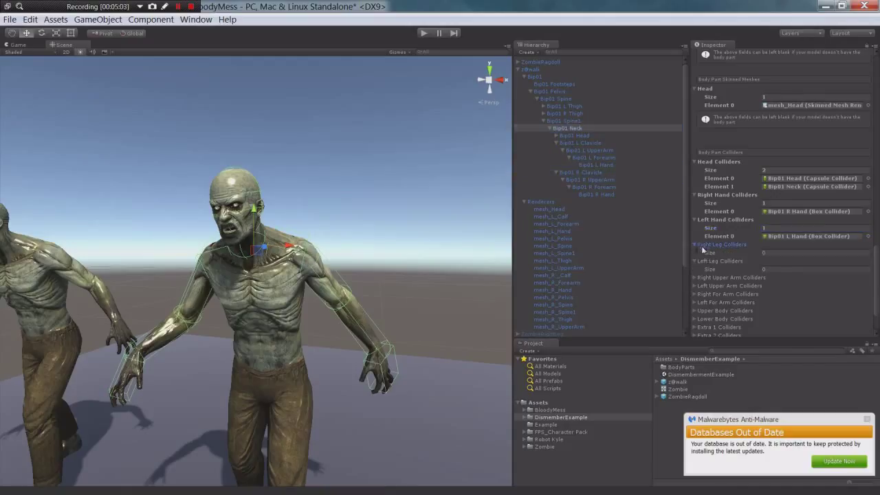
pyautogui.scroll(-2, 715, 262)
pyautogui.click(756, 224)
pyautogui.write('1')
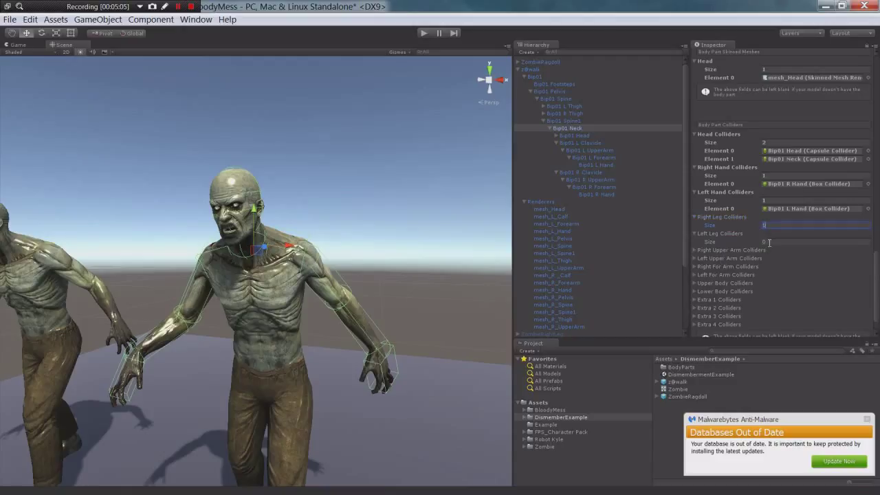
pyautogui.press('Return')
pyautogui.click(763, 250)
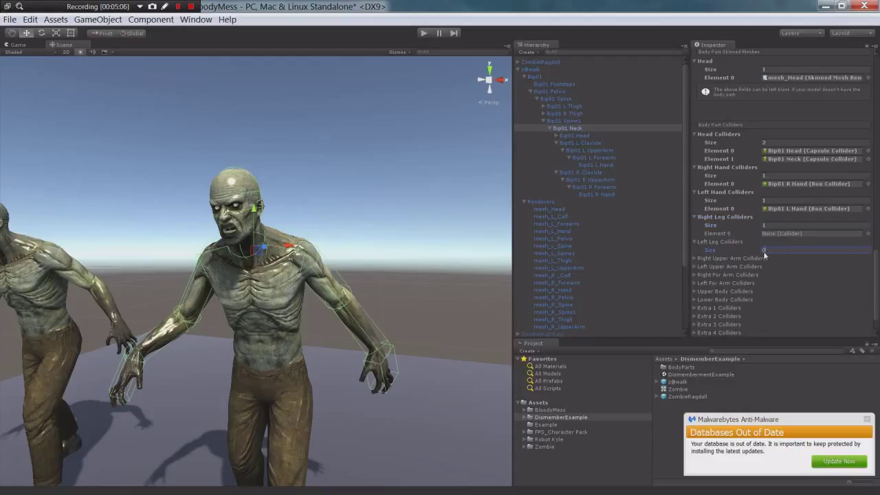
# Expand the thigh and calf bones in the Hierarchy and set both leg collider lists to 2 entries
pyautogui.write('1')
pyautogui.press('Return')
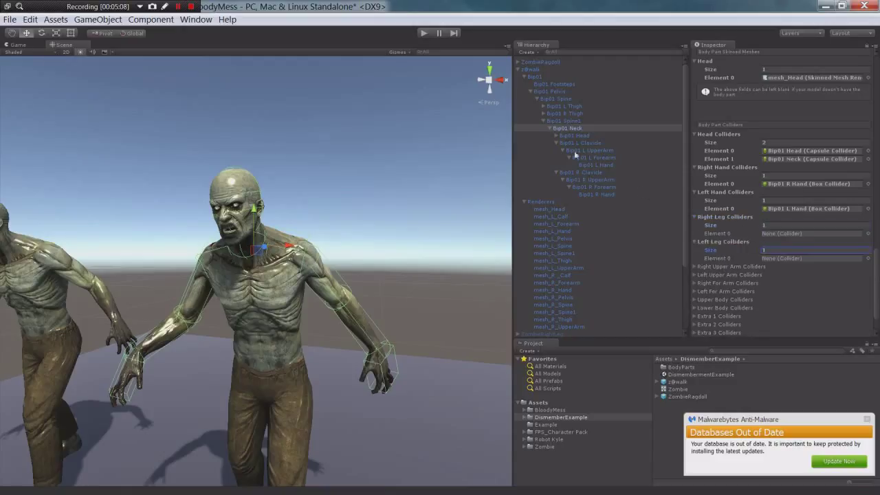
pyautogui.click(544, 108)
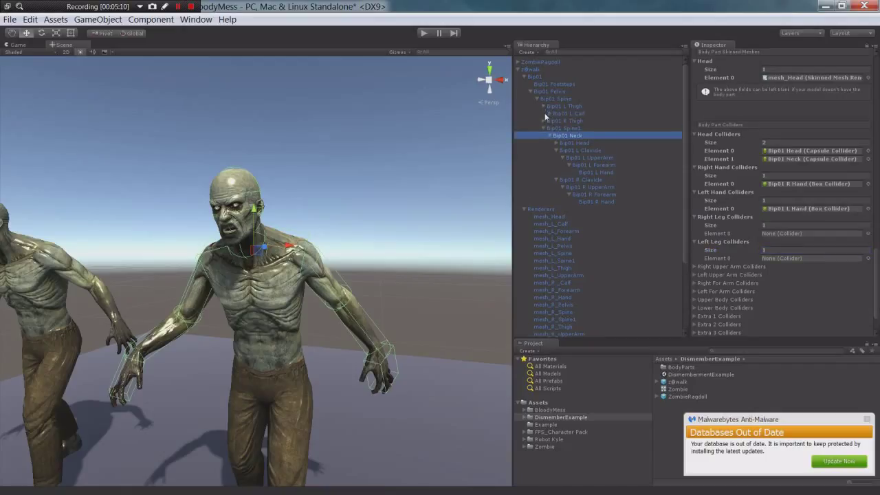
pyautogui.click(544, 122)
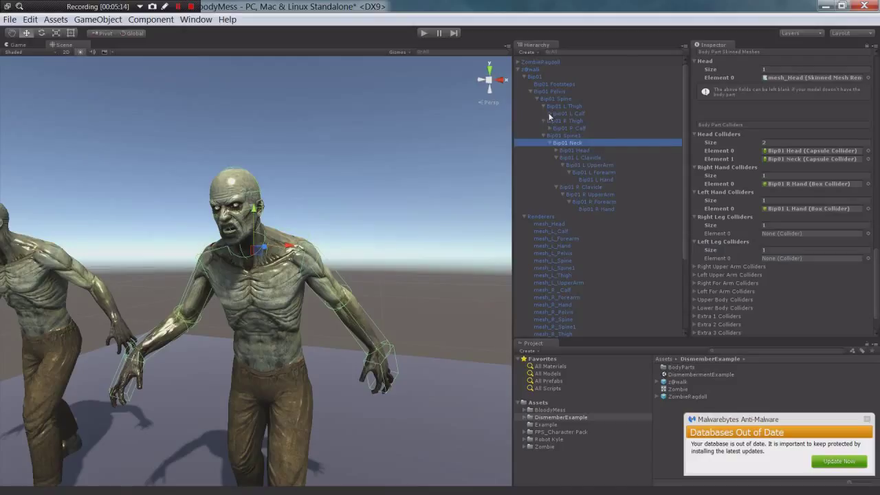
pyautogui.click(549, 114)
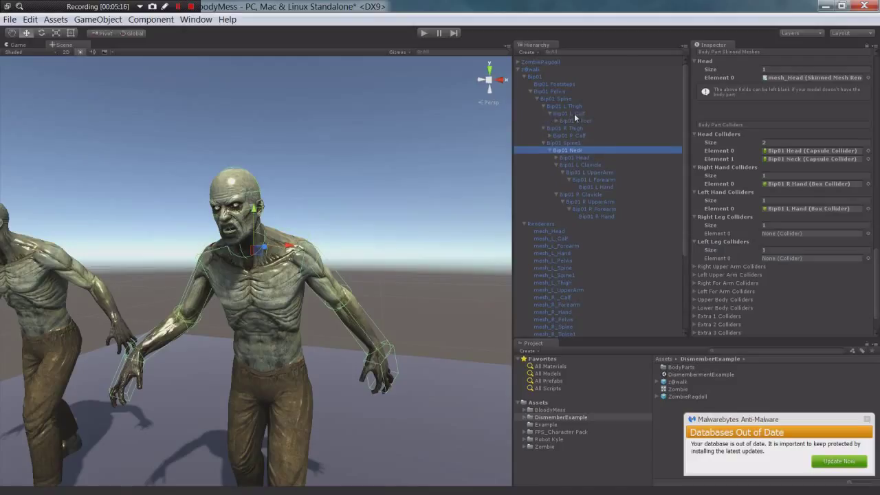
pyautogui.click(763, 225)
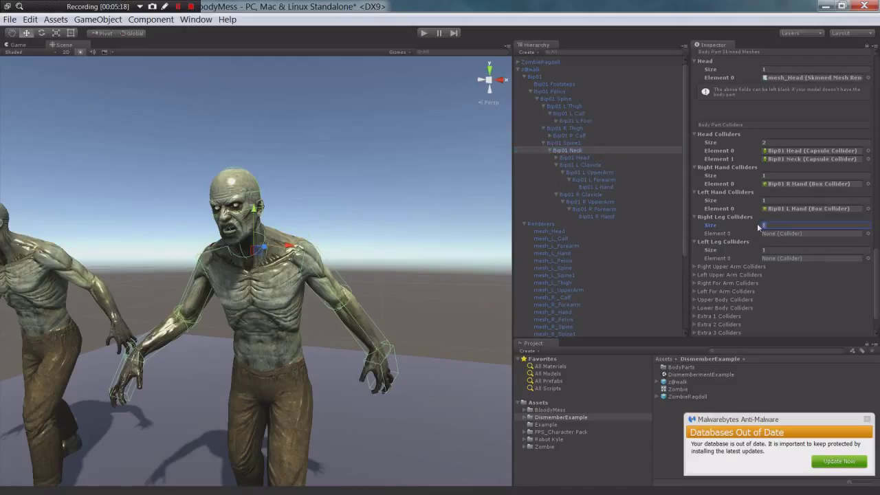
pyautogui.write('2')
pyautogui.press('Return')
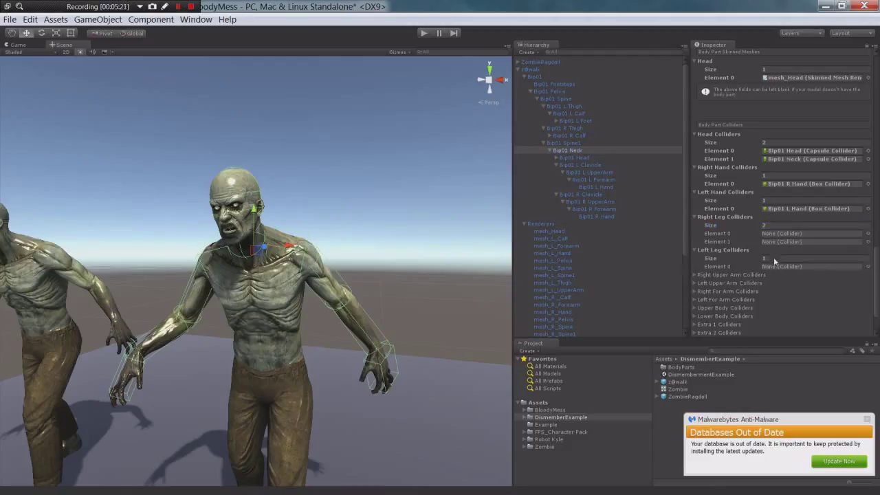
pyautogui.click(756, 258)
pyautogui.write('2')
# Drag a foot bone and a calf bone into the Right Leg Colliders entries
pyautogui.click(577, 114)
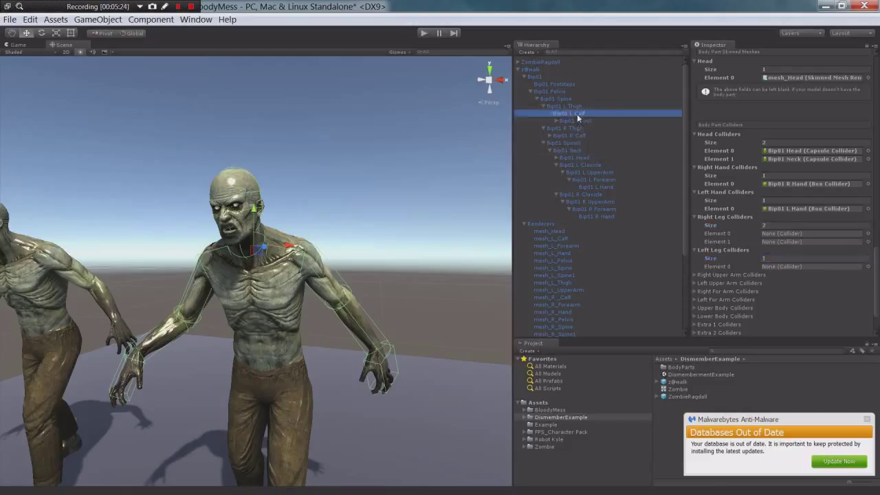
pyautogui.click(578, 120)
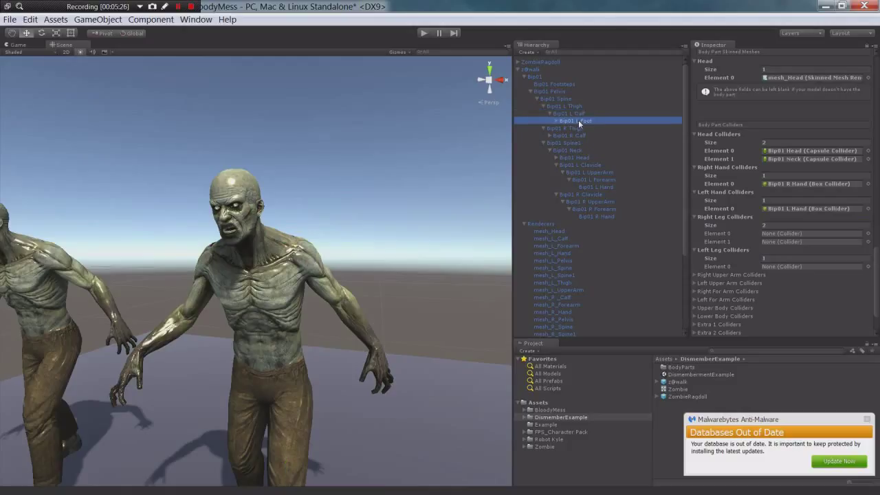
pyautogui.click(551, 136)
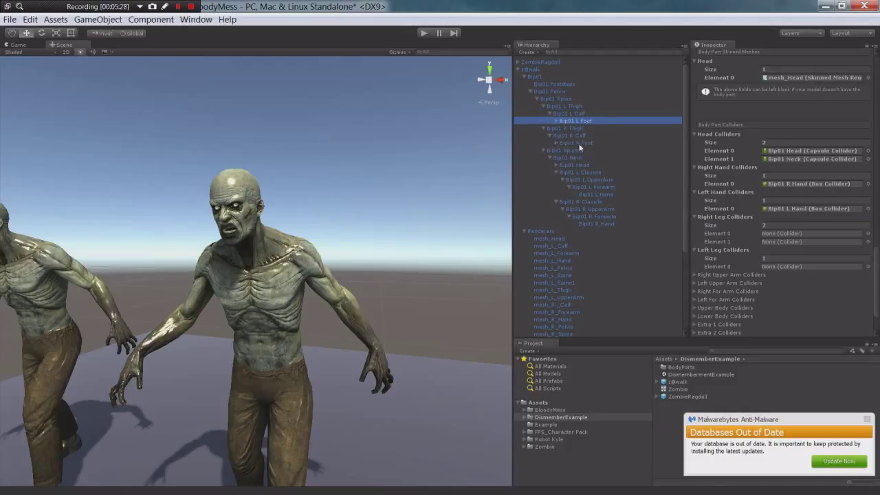
pyautogui.moveTo(579, 143); pyautogui.dragTo(776, 244)
pyautogui.moveTo(581, 118); pyautogui.dragTo(801, 236)
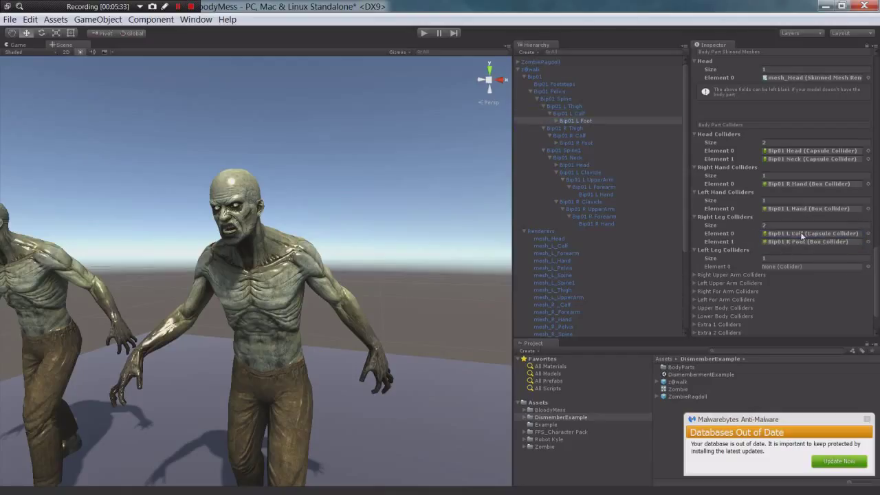
# Put Bip01 R Calf first in the right leg list, and fill the 2-entry left leg list with Bip01 L Calf and L Foot
pyautogui.click(777, 257)
pyautogui.write('2')
pyautogui.press('Return')
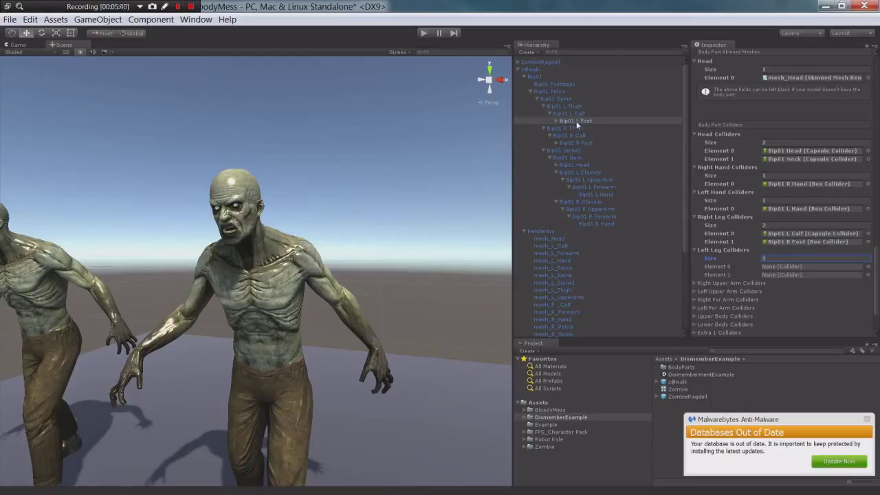
pyautogui.moveTo(578, 134); pyautogui.dragTo(770, 237)
pyautogui.moveTo(582, 142); pyautogui.dragTo(786, 276)
pyautogui.moveTo(583, 122); pyautogui.dragTo(795, 275)
pyautogui.moveTo(575, 114); pyautogui.dragTo(795, 267)
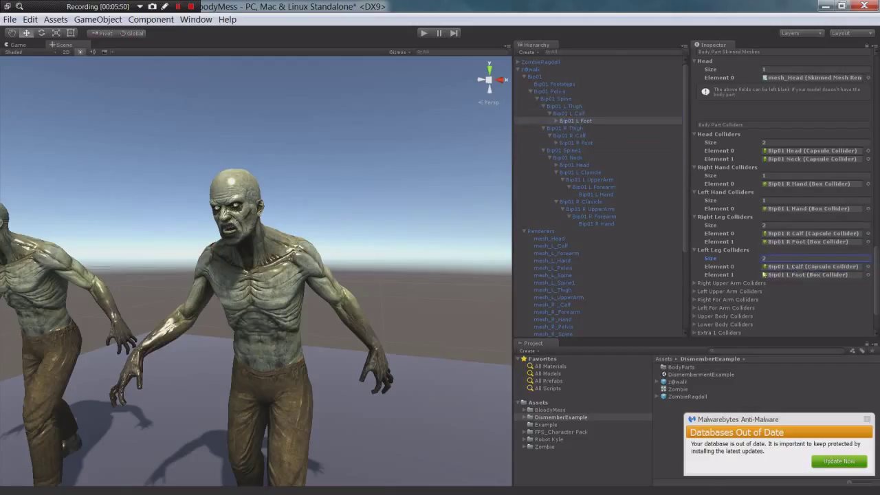
pyautogui.scroll(-3, 700, 229)
# Set Right Upper Arm Colliders Size to 3 and assign Bip01 R UpperArm
pyautogui.click(695, 229)
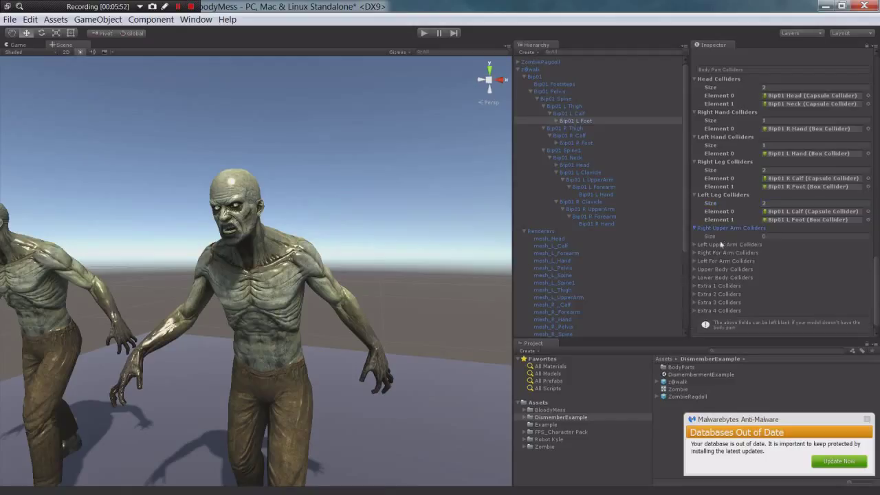
pyautogui.click(774, 236)
pyautogui.write('3')
pyautogui.press('Return')
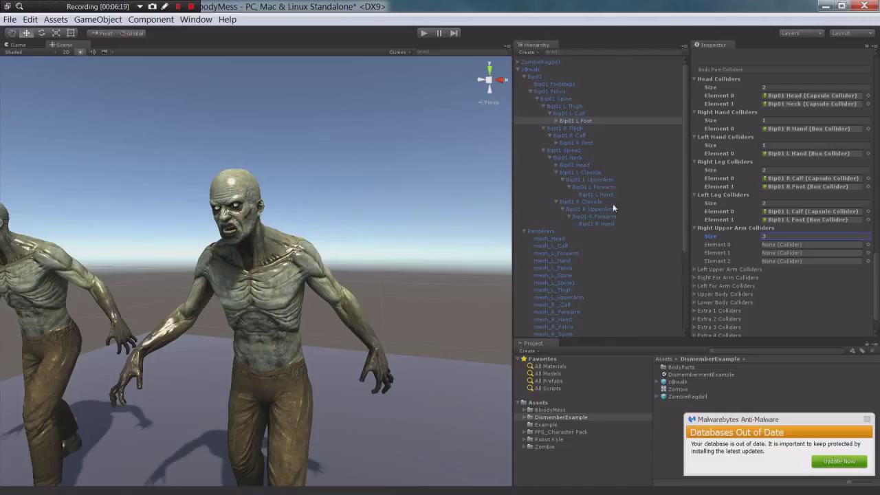
pyautogui.moveTo(599, 209); pyautogui.dragTo(774, 261)
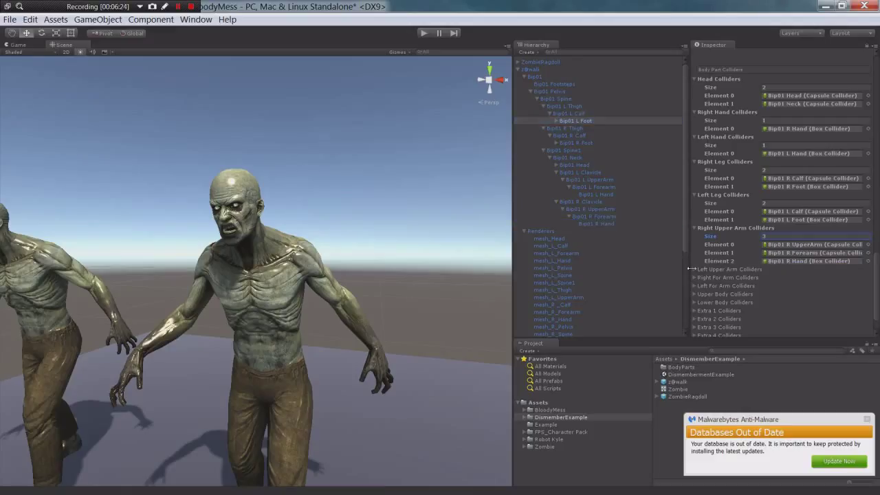
# Set Left Upper Arm Colliders Size to 3 with Bip01 L UpperArm, L Forearm and L Hand
pyautogui.click(694, 269)
pyautogui.click(777, 277)
pyautogui.write('3')
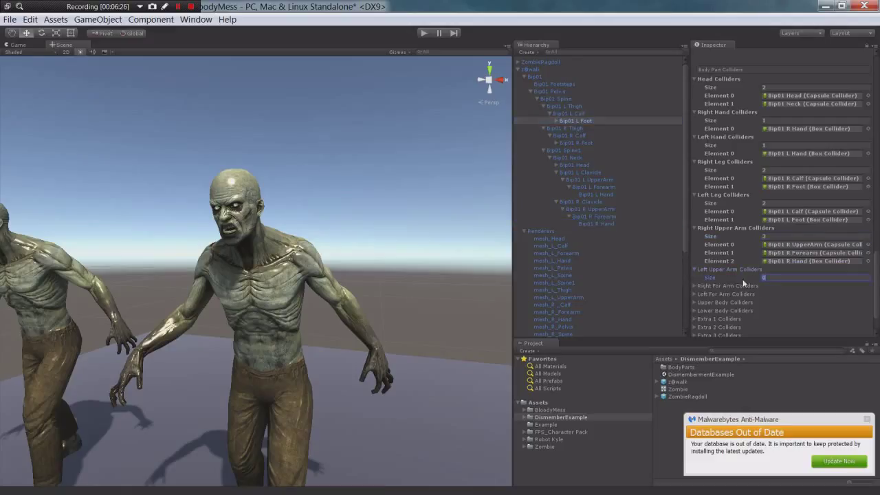
pyautogui.press('Return')
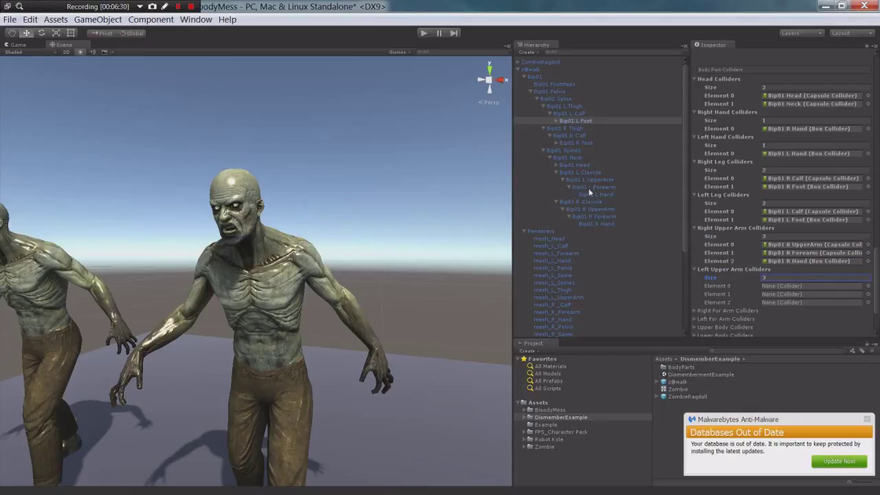
pyautogui.moveTo(590, 183); pyautogui.dragTo(784, 285)
pyautogui.moveTo(600, 186); pyautogui.dragTo(780, 294)
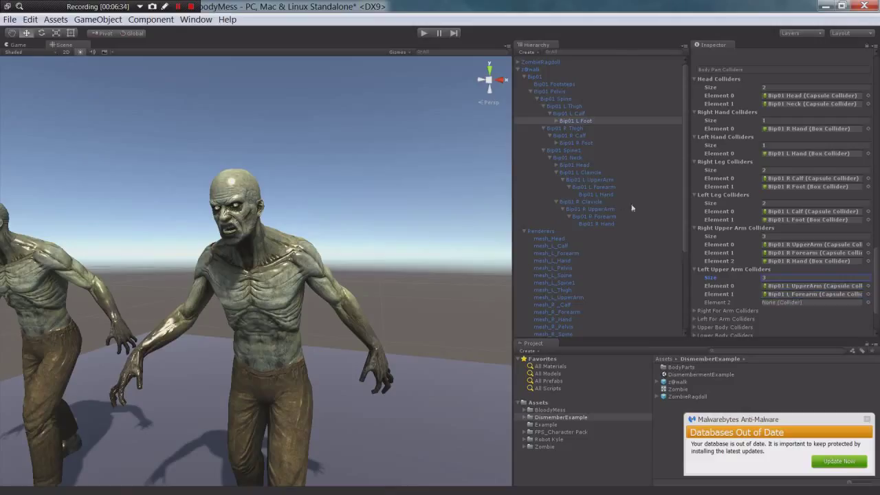
pyautogui.moveTo(629, 195); pyautogui.dragTo(796, 304)
pyautogui.scroll(-1, 757, 295)
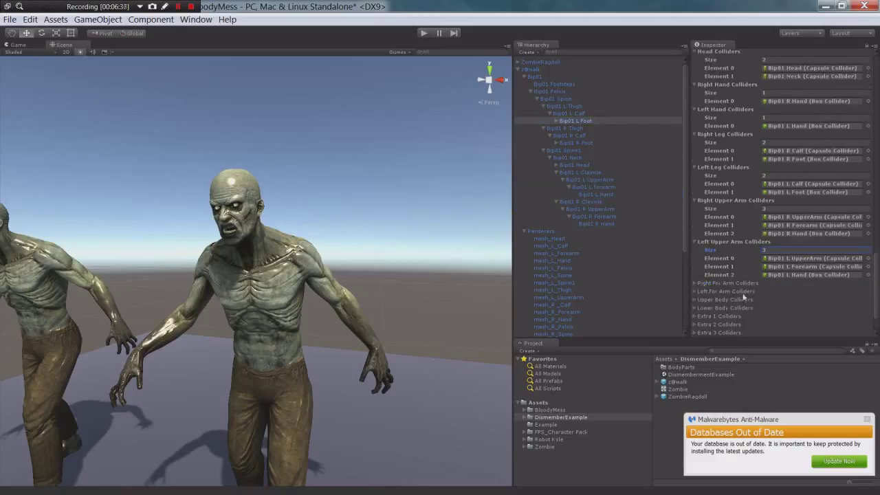
# Give Right For Arm Colliders 2 entries: Bip01 R Forearm and Bip01 R Hand
pyautogui.click(695, 283)
pyautogui.click(762, 292)
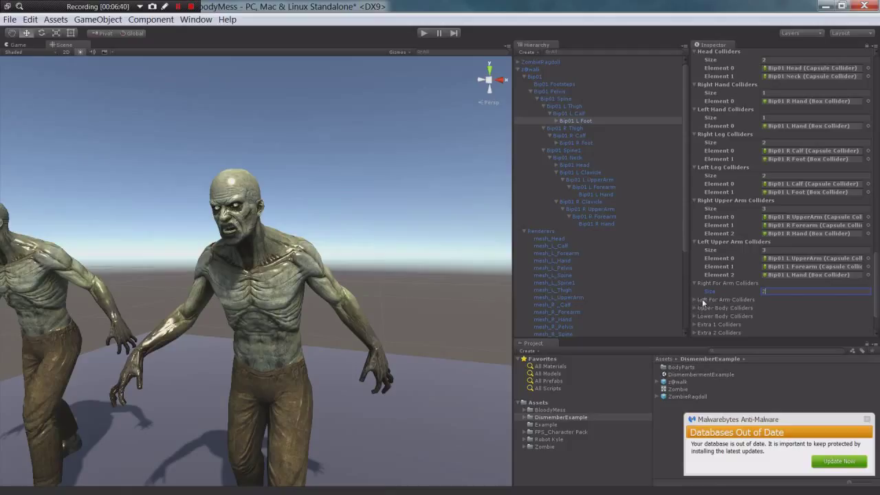
pyautogui.write('2')
pyautogui.press('Return')
pyautogui.moveTo(594, 216); pyautogui.dragTo(778, 301)
pyautogui.moveTo(619, 222); pyautogui.dragTo(780, 308)
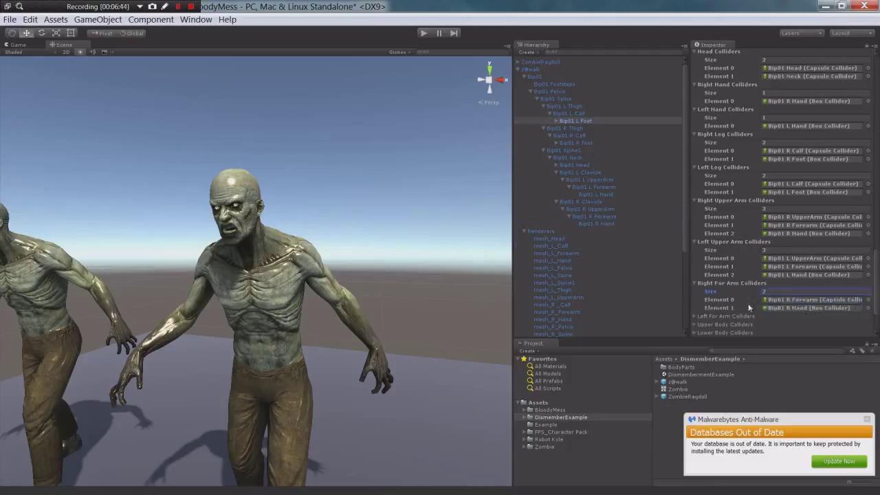
# Set up Left For Arm Colliders with Bip01 L Forearm in its first entry
pyautogui.click(694, 315)
pyautogui.scroll(-2, 696, 314)
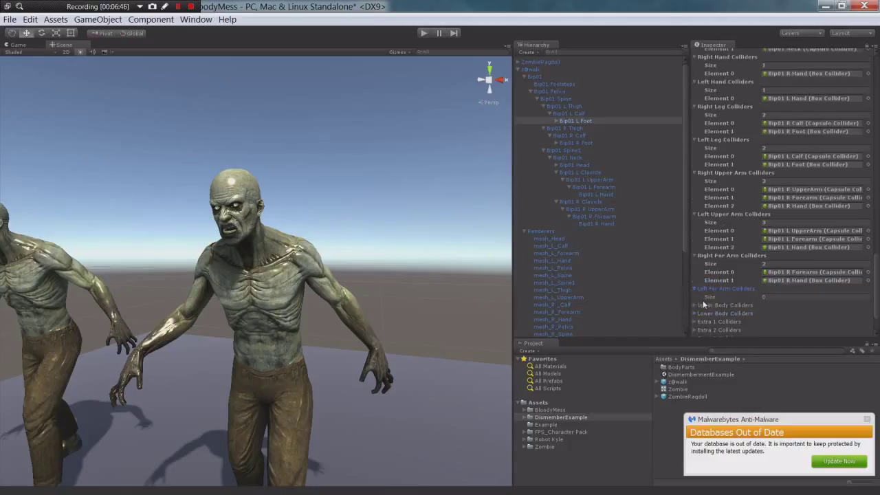
pyautogui.click(777, 297)
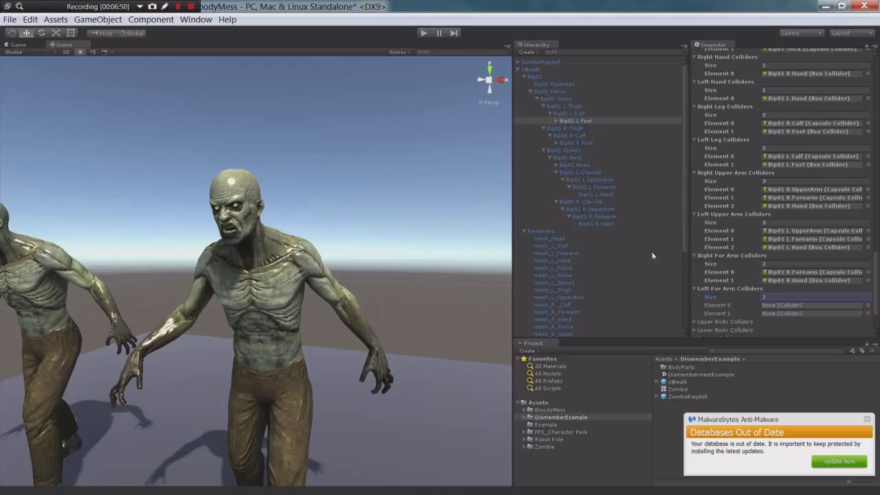
pyautogui.moveTo(586, 187); pyautogui.dragTo(811, 317)
pyautogui.scroll(-3, 721, 297)
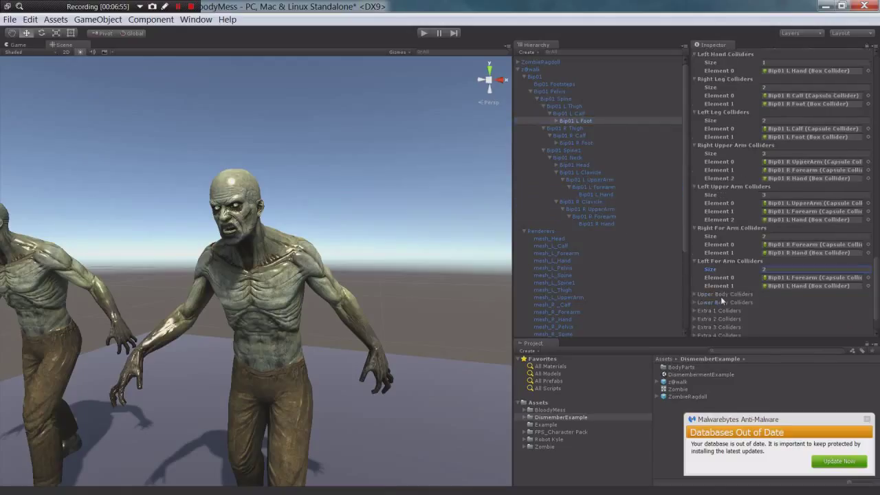
pyautogui.scroll(-2, 715, 296)
pyautogui.click(695, 267)
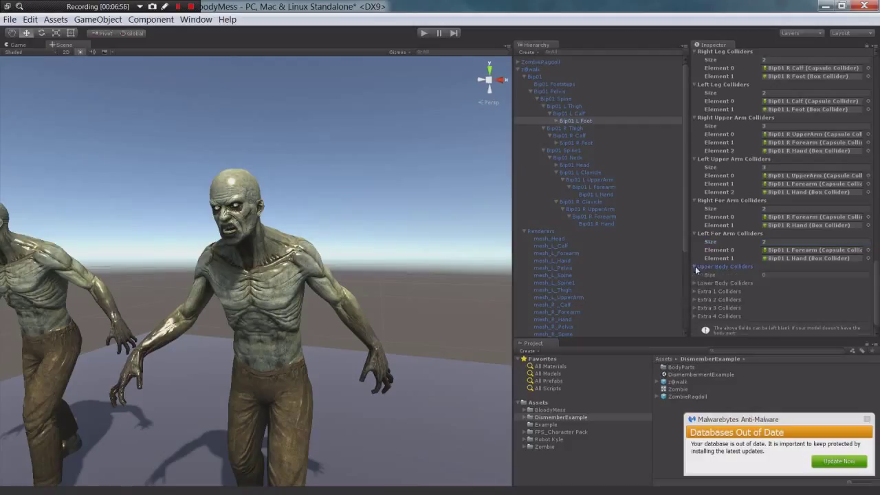
# Set Upper Body Colliders Size to 11 and add Bip01 Spine, Spine1 and the neck bone
pyautogui.click(774, 275)
pyautogui.write('11')
pyautogui.press('Return')
pyautogui.scroll(-4, 752, 274)
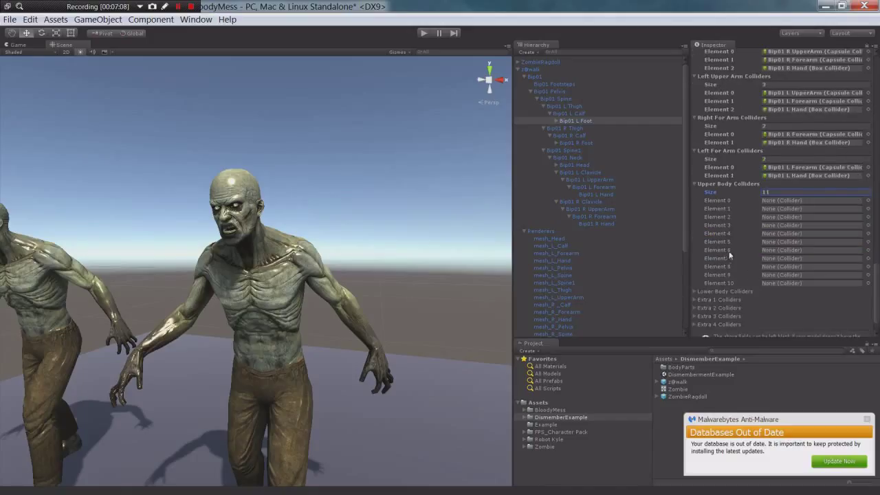
pyautogui.click(764, 193)
pyautogui.click(554, 99)
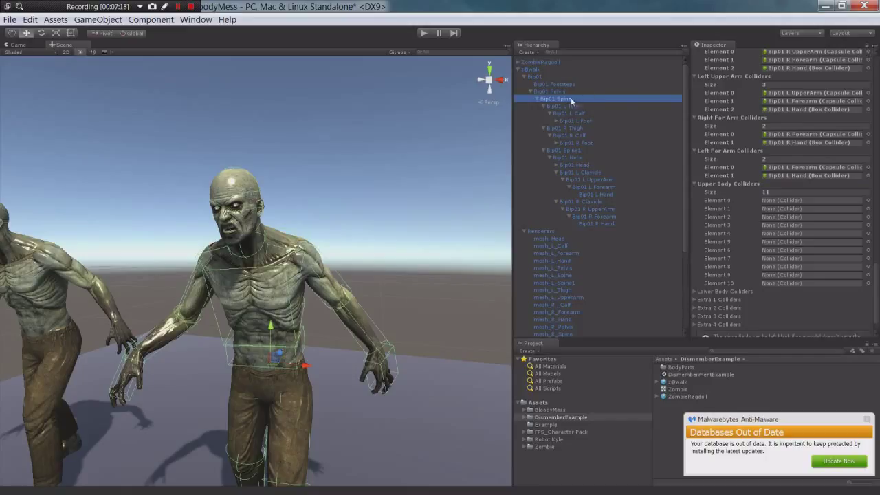
pyautogui.moveTo(570, 100); pyautogui.dragTo(798, 201)
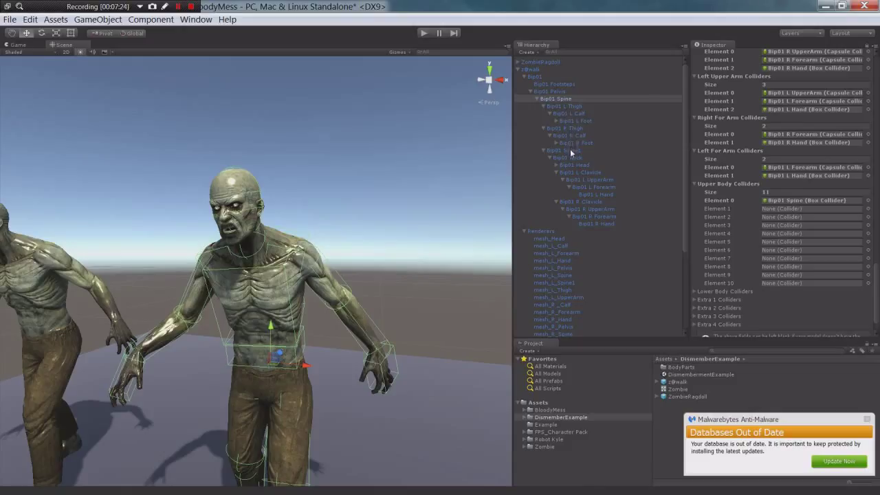
pyautogui.moveTo(570, 150); pyautogui.dragTo(795, 209)
pyautogui.moveTo(570, 158); pyautogui.dragTo(787, 225)
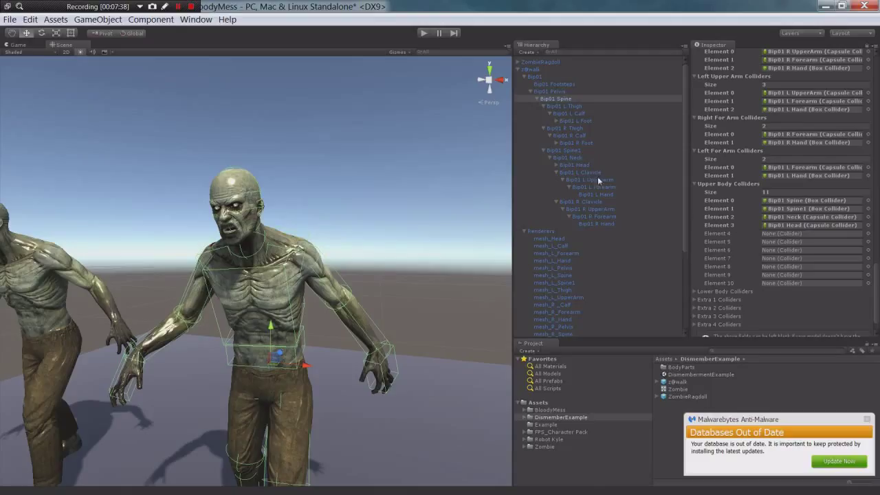
# Add both clavicles plus Bip01 L UpperArm, L Forearm and L Hand to the upper body list
pyautogui.moveTo(580, 173); pyautogui.dragTo(784, 237)
pyautogui.moveTo(590, 201); pyautogui.dragTo(784, 241)
pyautogui.moveTo(591, 179); pyautogui.dragTo(772, 253)
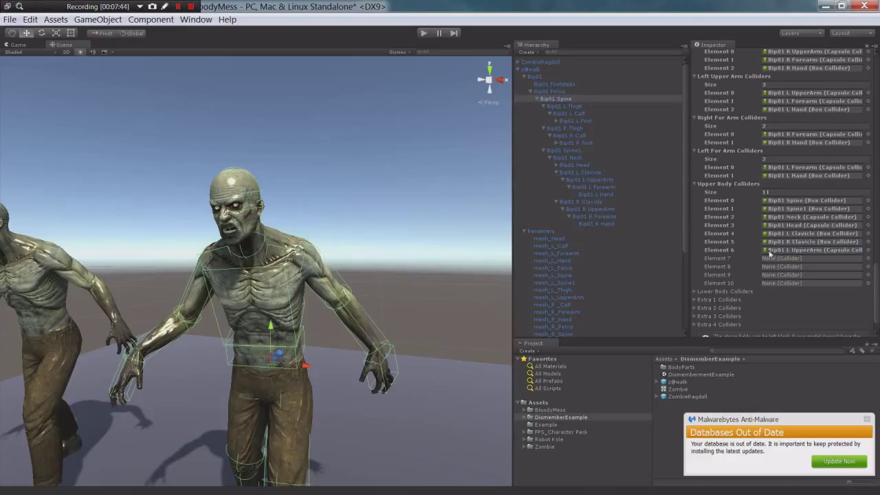
pyautogui.moveTo(588, 184); pyautogui.dragTo(784, 259)
pyautogui.moveTo(607, 196); pyautogui.dragTo(811, 268)
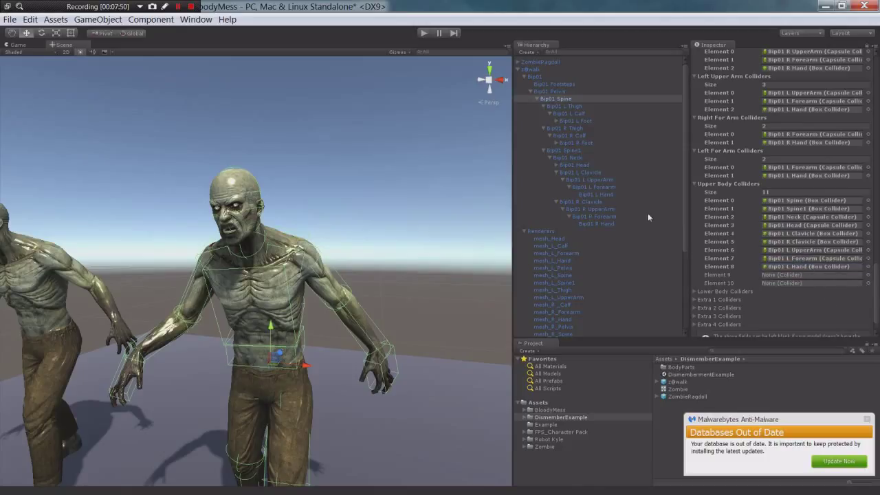
# Raise Upper Body Colliders to 12 entries and add Bip01 R UpperArm and R Hand
pyautogui.click(770, 193)
pyautogui.press('BackSpace')
pyautogui.write('2')
pyautogui.press('Return')
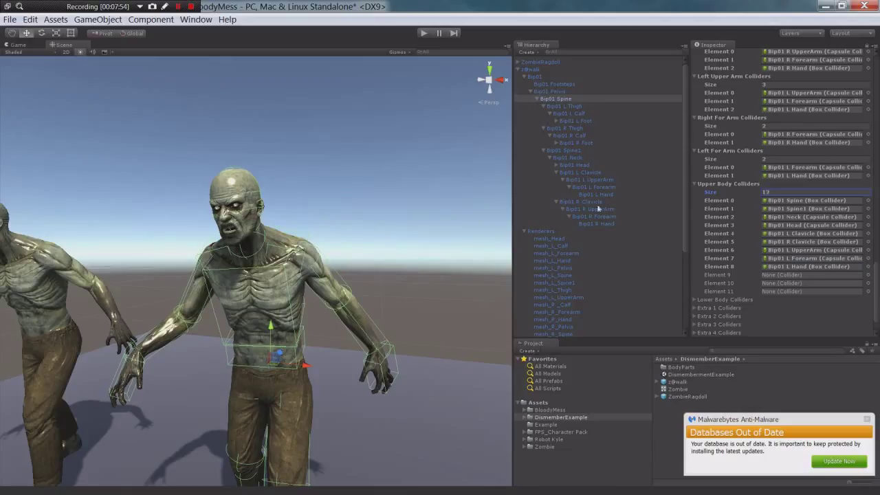
pyautogui.moveTo(583, 208); pyautogui.dragTo(780, 282)
pyautogui.moveTo(618, 225); pyautogui.dragTo(790, 292)
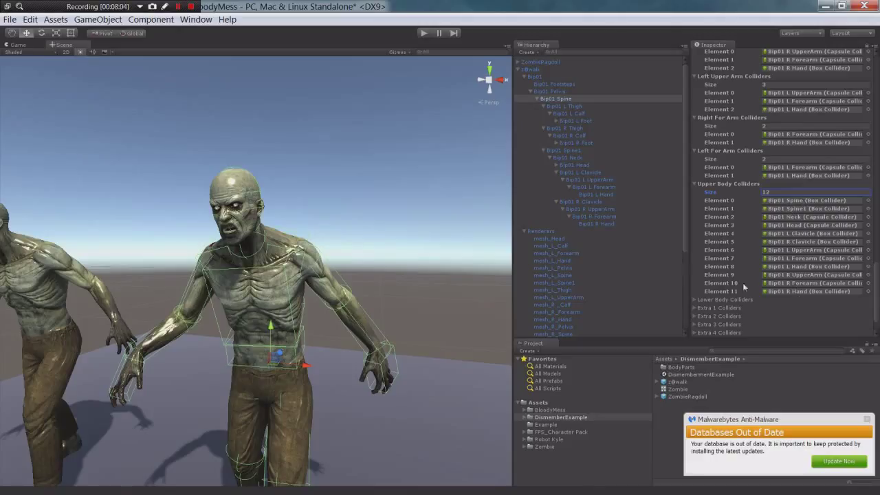
pyautogui.click(695, 299)
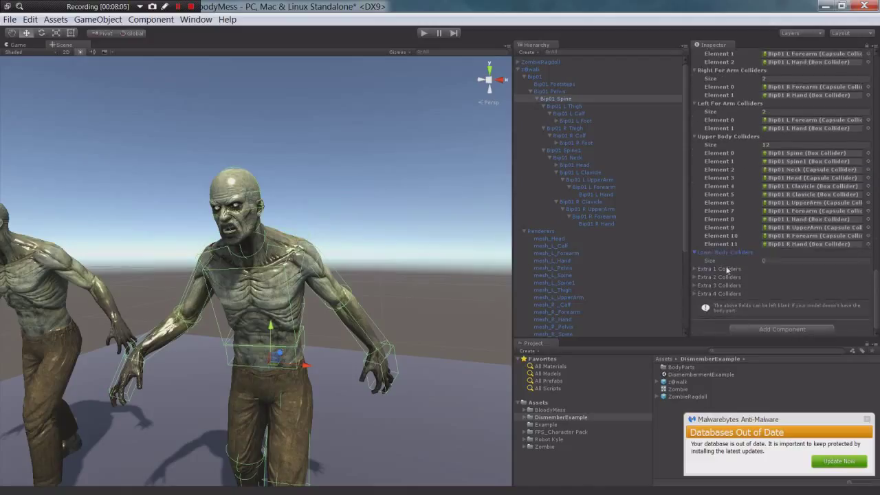
# Set Lower Body Colliders Size to 6 and assign Bip01 Pelvis, L Thigh and L Calf
pyautogui.click(777, 261)
pyautogui.write('6')
pyautogui.press('Return')
pyautogui.click(554, 92)
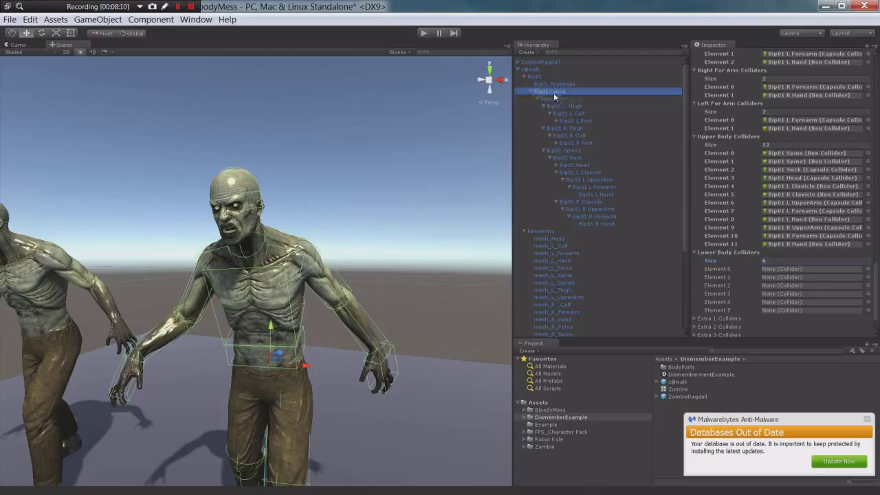
pyautogui.moveTo(554, 97); pyautogui.dragTo(788, 274)
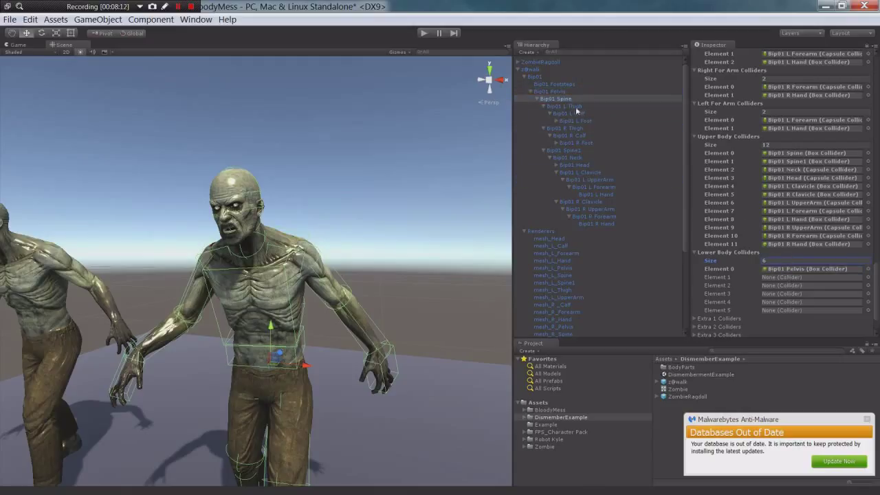
pyautogui.moveTo(575, 107); pyautogui.dragTo(784, 278)
pyautogui.moveTo(571, 114); pyautogui.dragTo(785, 295)
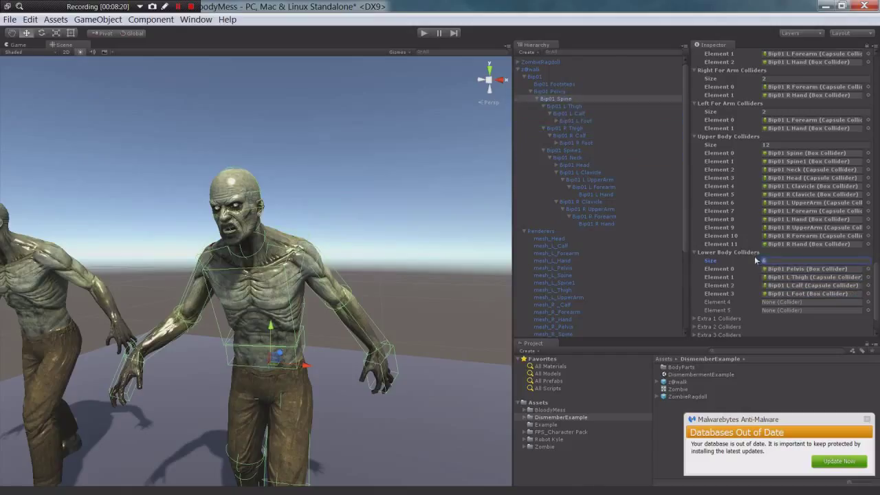
# Grow Lower Body Colliders to 7 and add Bip01 R Thigh, R Calf and R Foot
pyautogui.write('7')
pyautogui.press('Return')
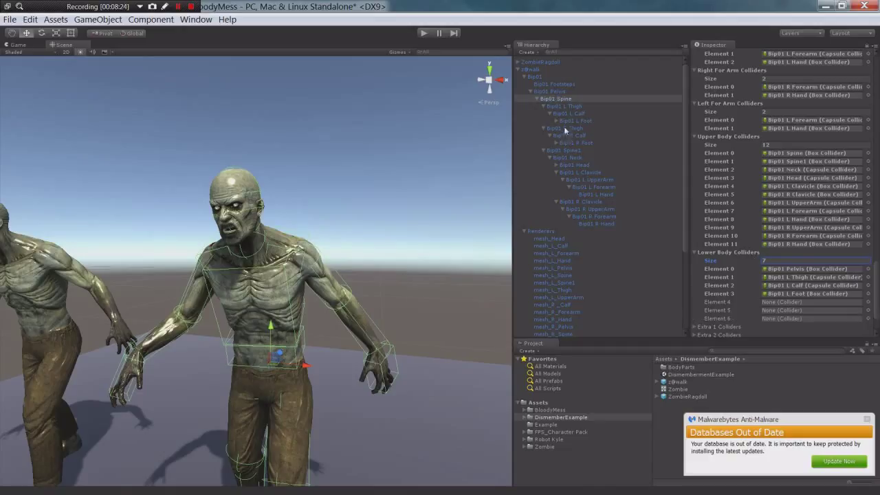
pyautogui.moveTo(565, 129); pyautogui.dragTo(773, 302)
pyautogui.moveTo(571, 137); pyautogui.dragTo(790, 310)
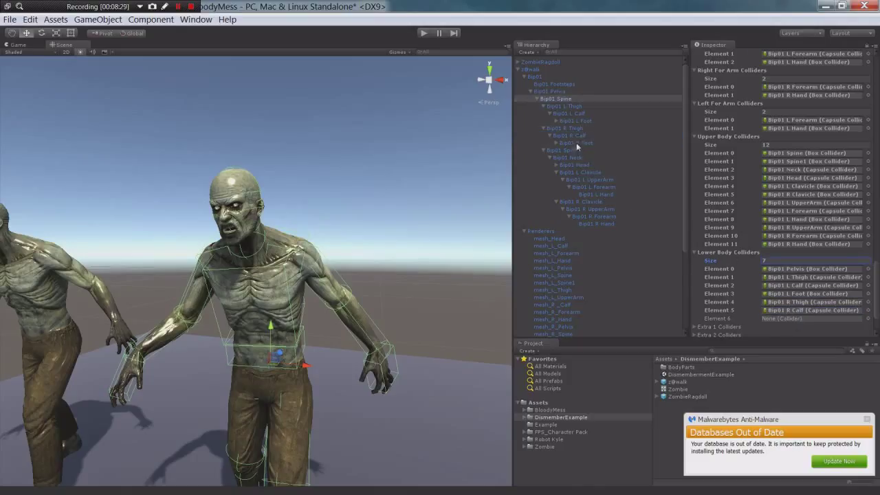
pyautogui.moveTo(577, 143); pyautogui.dragTo(774, 320)
pyautogui.scroll(-2, 734, 294)
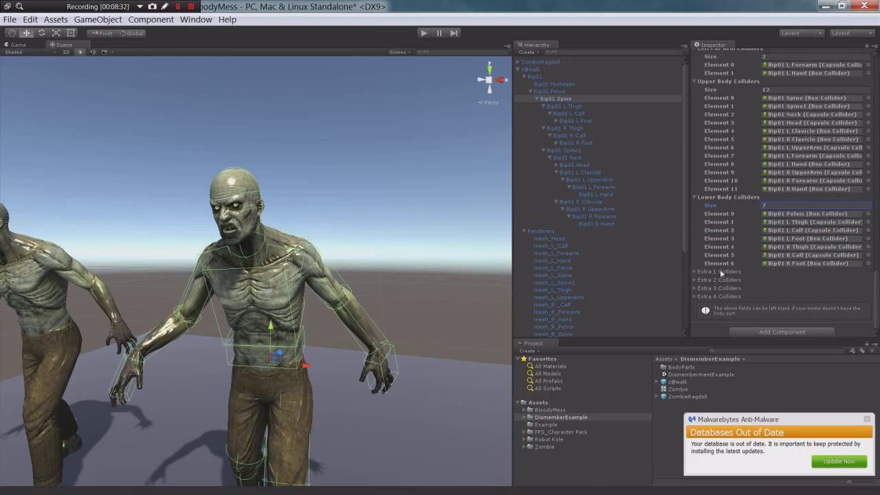
pyautogui.scroll(10, 781, 237)
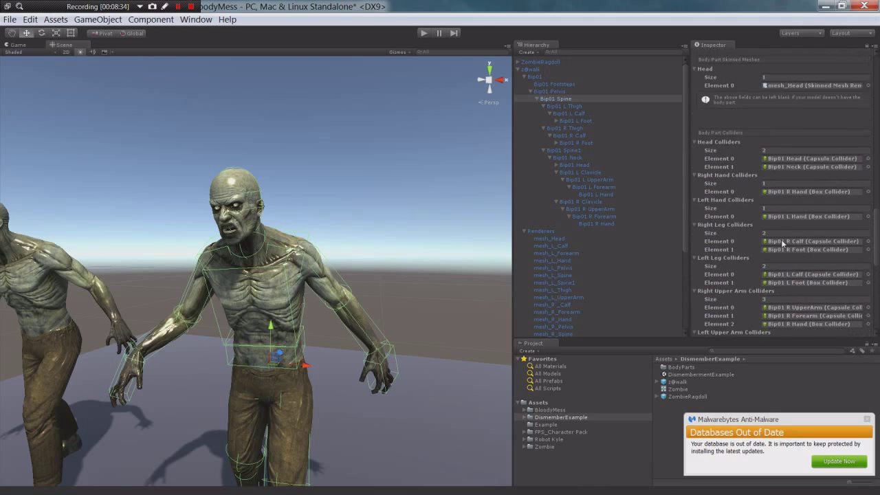
pyautogui.scroll(8, 782, 240)
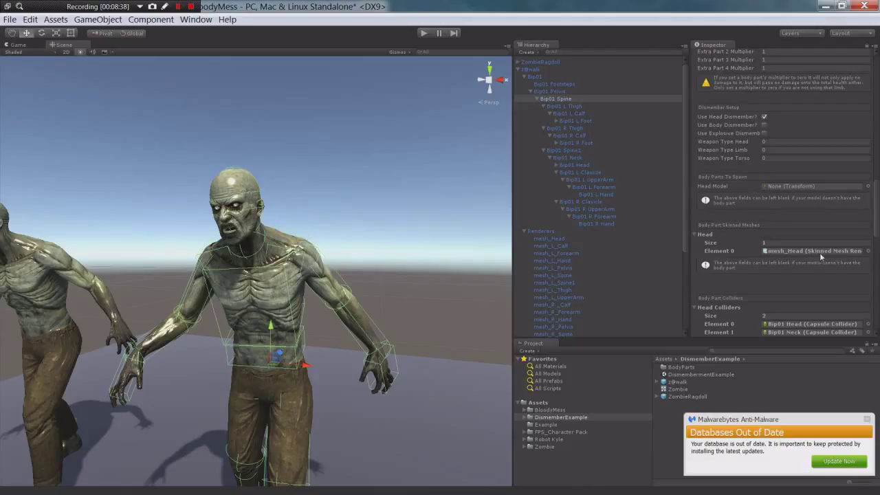
# Enable Use Body Dismember and assign mesh_R_Hand as the single Right Hands entry
pyautogui.click(764, 125)
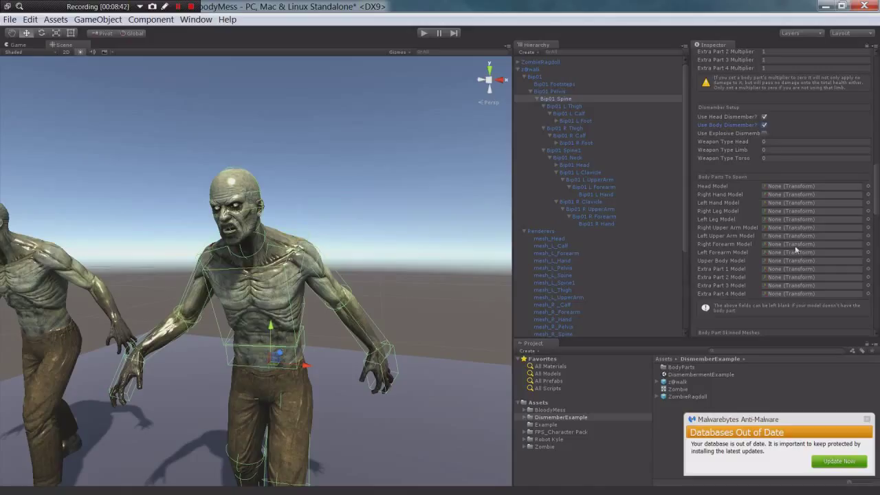
pyautogui.scroll(-3, 742, 295)
pyautogui.scroll(-2, 743, 282)
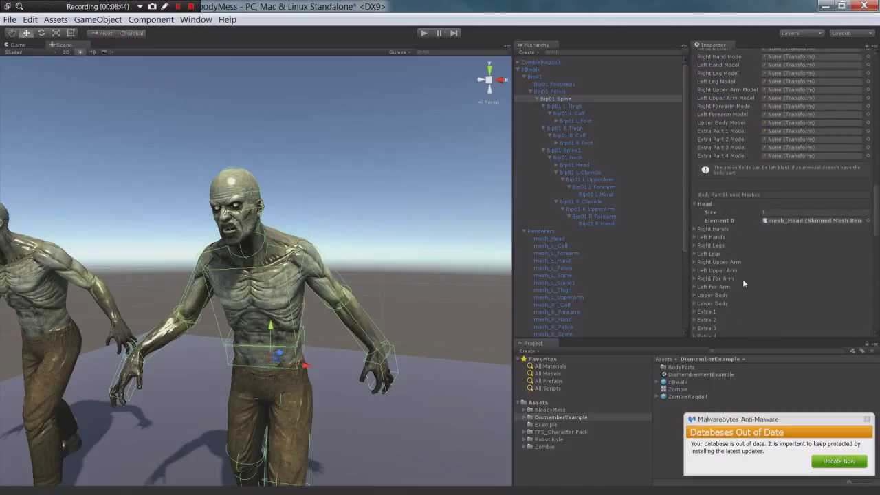
pyautogui.click(694, 229)
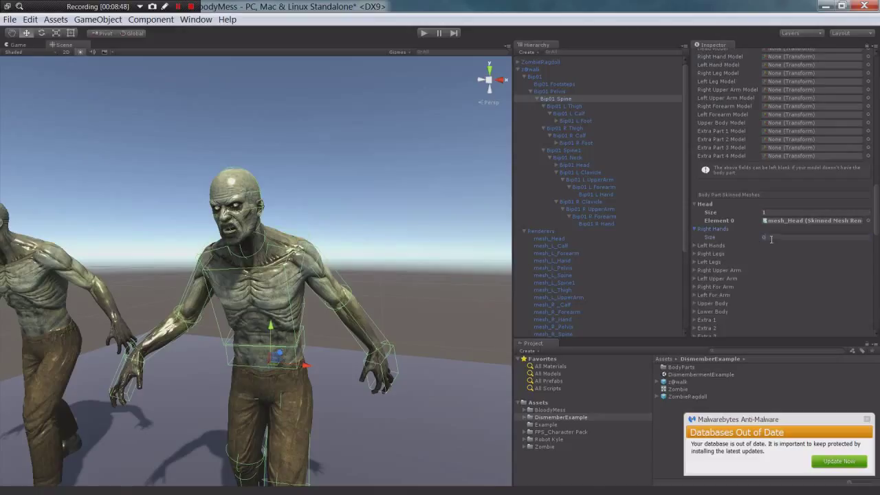
pyautogui.click(771, 238)
pyautogui.write('1')
pyautogui.press('Return')
pyautogui.scroll(-2, 568, 237)
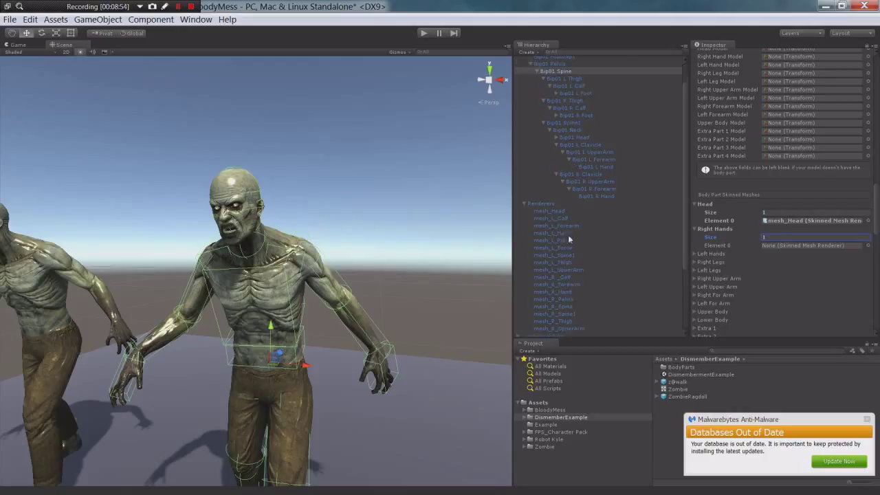
pyautogui.moveTo(569, 295); pyautogui.dragTo(773, 246)
# Set Left Hands Size to 1 and assign mesh_L_Hand
pyautogui.click(695, 254)
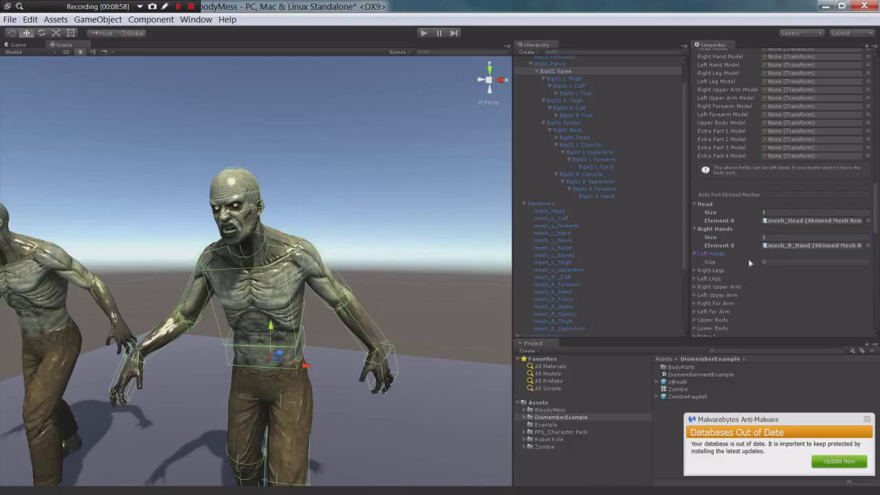
pyautogui.click(758, 262)
pyautogui.write('1')
pyautogui.press('Return')
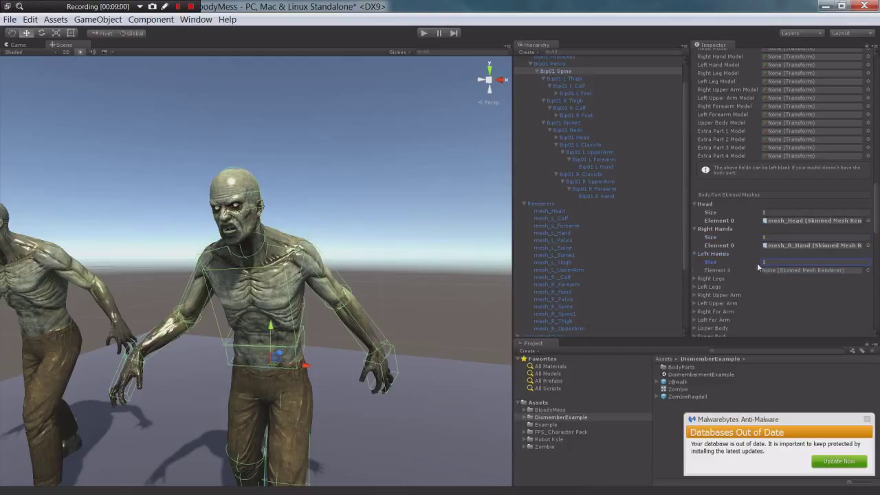
pyautogui.moveTo(554, 233); pyautogui.dragTo(796, 274)
pyautogui.scroll(-2, 795, 273)
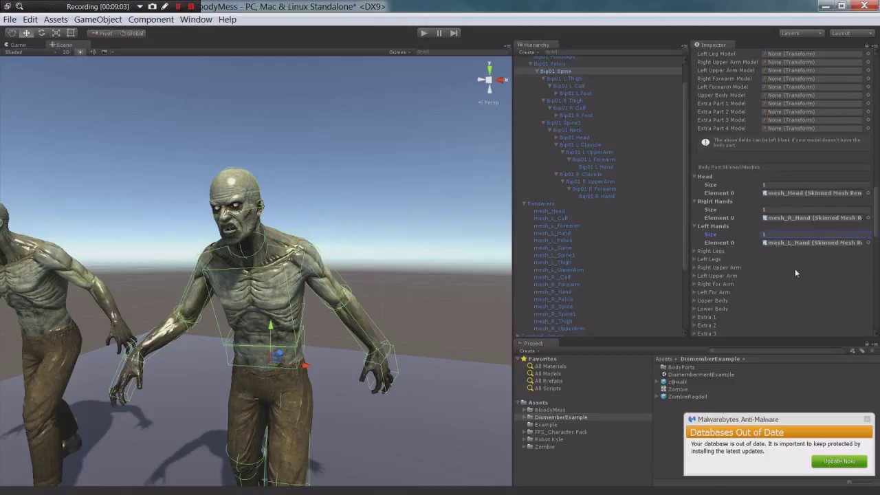
# Set Right Legs Size to 1 and assign mesh_R_Calf
pyautogui.click(695, 250)
pyautogui.scroll(-2, 697, 253)
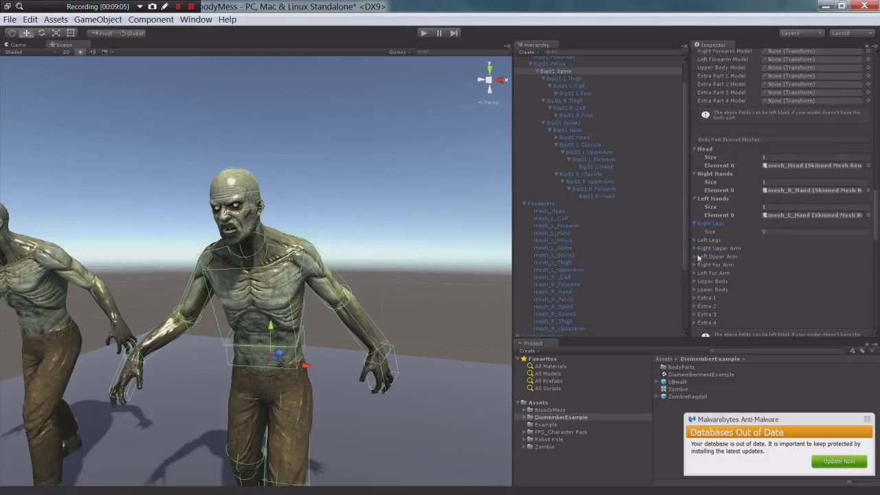
pyautogui.click(779, 231)
pyautogui.write('1')
pyautogui.press('Return')
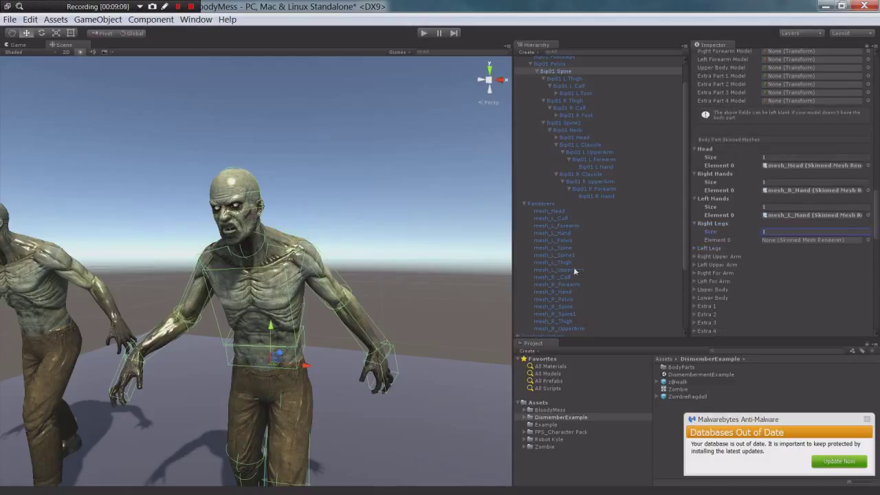
pyautogui.moveTo(562, 281); pyautogui.dragTo(811, 240)
# Set Left Legs Size to 1 and assign mesh_L_Calf
pyautogui.click(695, 248)
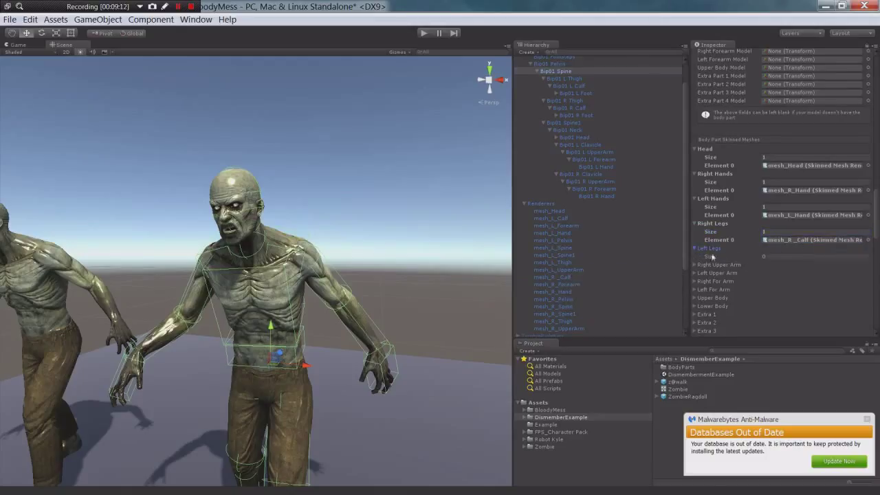
pyautogui.click(762, 258)
pyautogui.write('1')
pyautogui.press('Return')
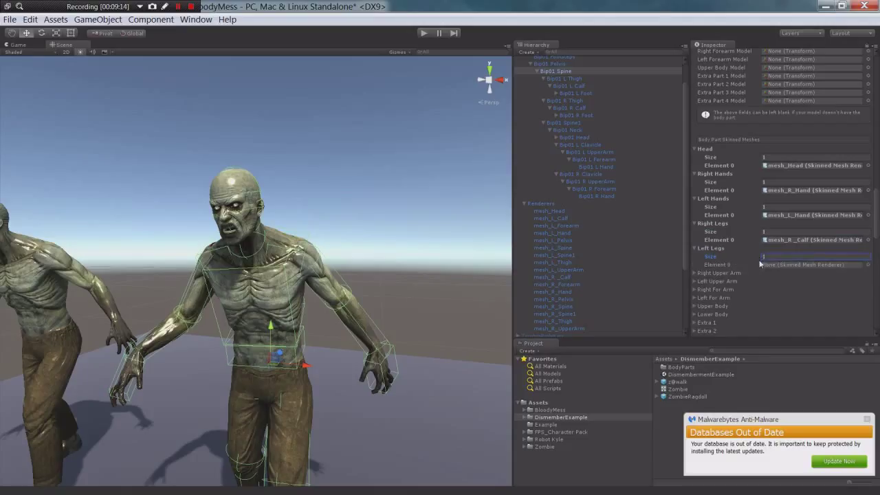
pyautogui.moveTo(556, 220); pyautogui.dragTo(779, 267)
pyautogui.scroll(-2, 738, 271)
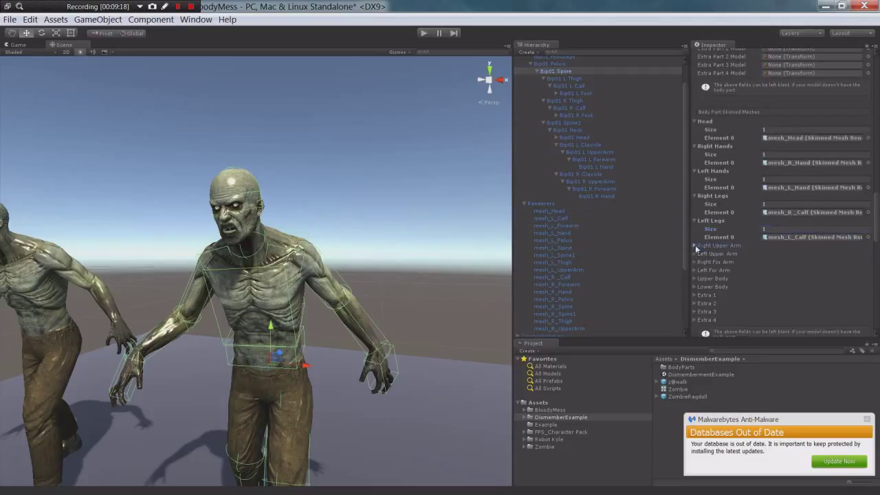
# Give Right Upper Arm 3 slots holding mesh_R_UpperArm, mesh_R_Forearm and mesh_R_Hand
pyautogui.click(696, 245)
pyautogui.click(763, 254)
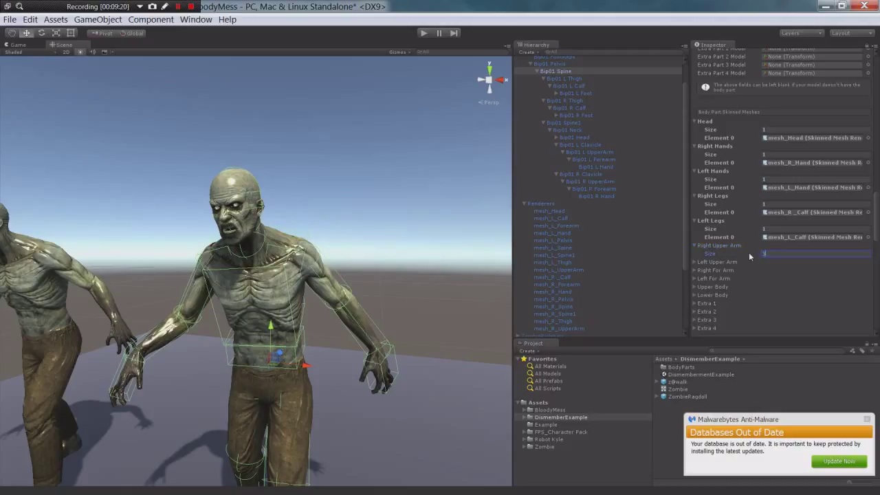
pyautogui.press('Return')
pyautogui.scroll(-1, 566, 246)
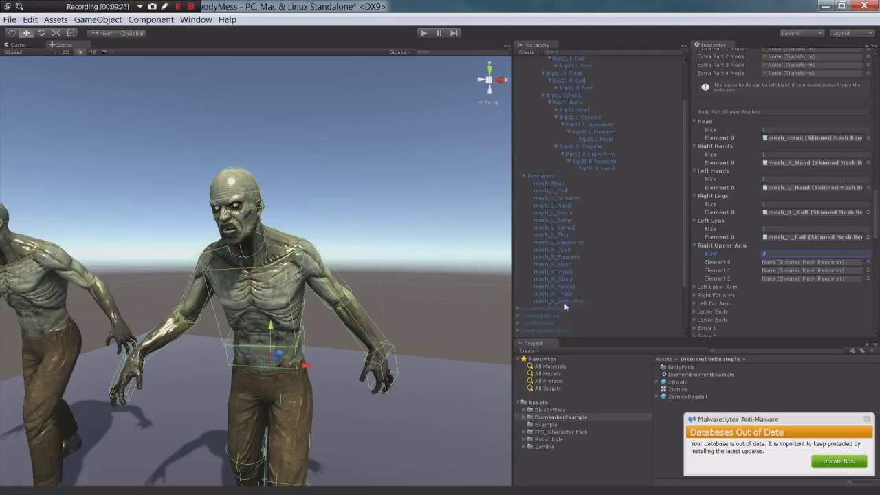
pyautogui.moveTo(565, 304); pyautogui.dragTo(774, 267)
pyautogui.moveTo(565, 259); pyautogui.dragTo(785, 272)
pyautogui.click(566, 265)
pyautogui.moveTo(566, 268); pyautogui.dragTo(784, 278)
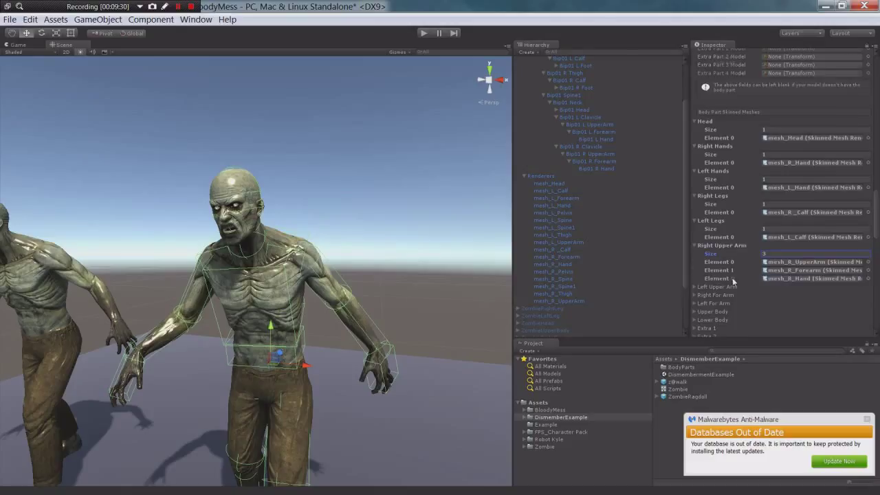
# Set Left Upper Arm size to 3 and assign mesh_L_UpperArm and mesh_L_Forearm
pyautogui.scroll(-2, 722, 282)
pyautogui.click(719, 260)
pyautogui.click(763, 268)
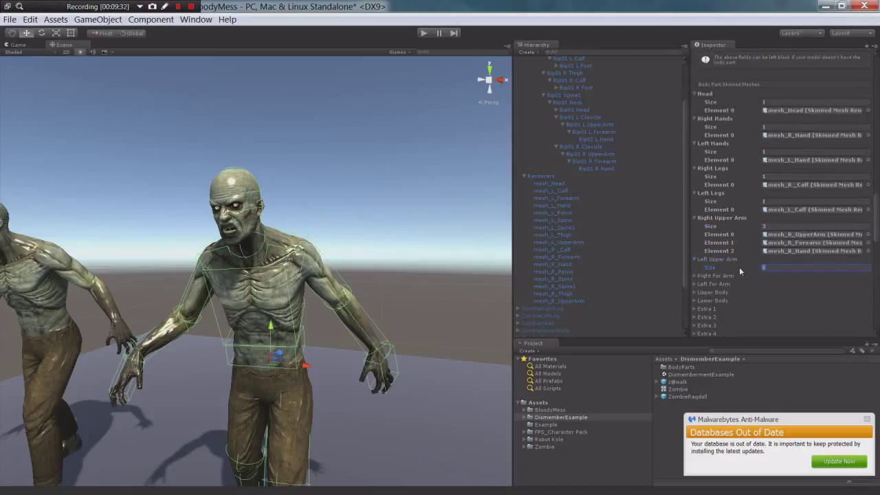
pyautogui.write('3')
pyautogui.press('Return')
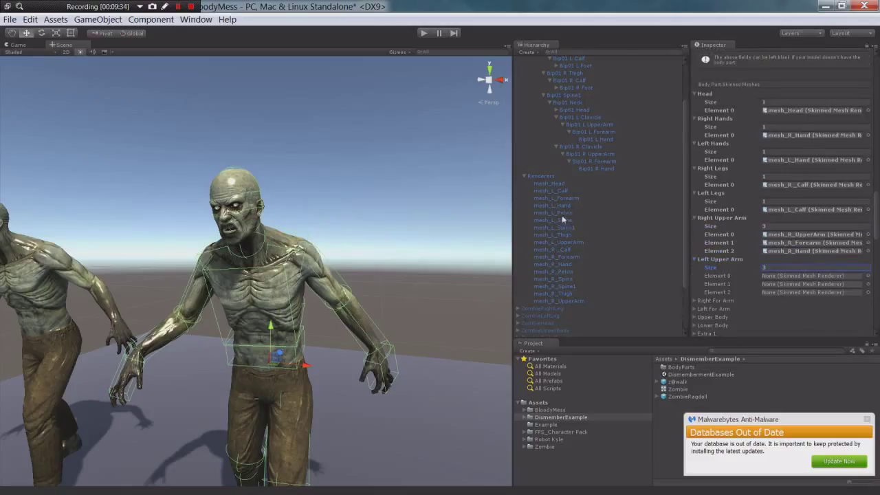
pyautogui.moveTo(558, 241); pyautogui.dragTo(773, 276)
pyautogui.moveTo(563, 200); pyautogui.dragTo(784, 294)
# Set Right For Arm size to 2 and assign mesh_R_Forearm to its first slot
pyautogui.scroll(-2, 736, 294)
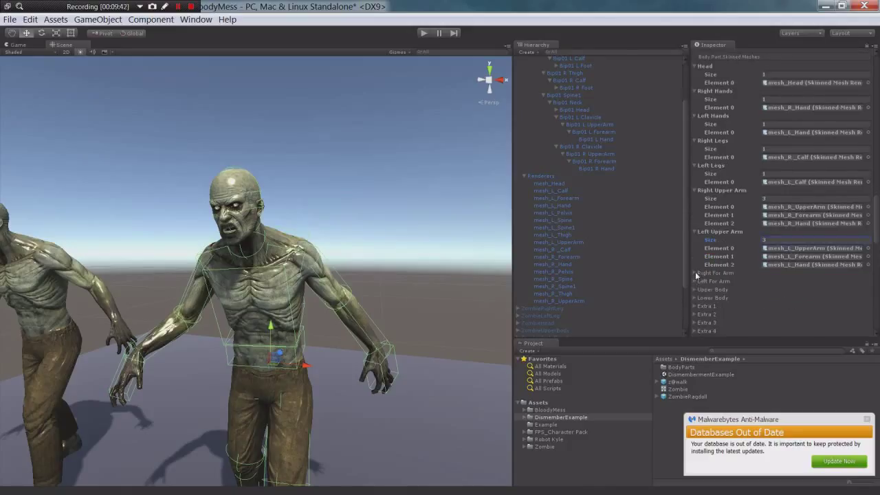
pyautogui.click(695, 273)
pyautogui.click(764, 280)
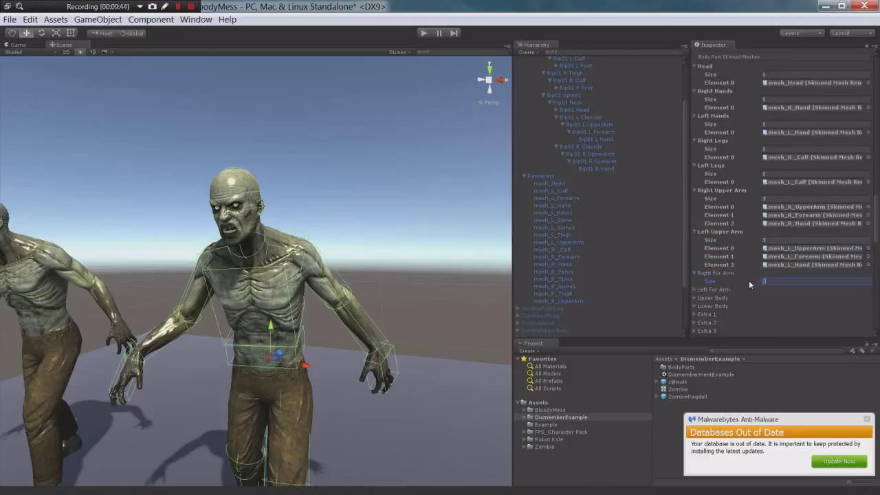
pyautogui.write('2')
pyautogui.press('Return')
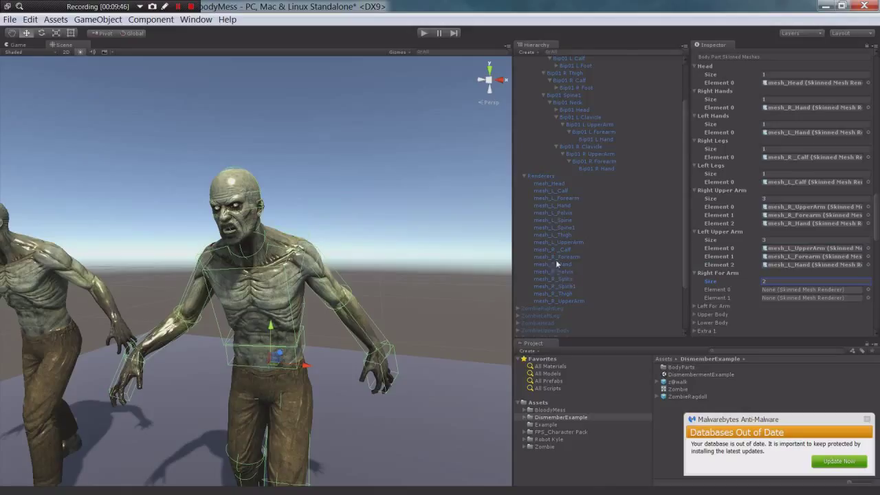
pyautogui.moveTo(556, 257); pyautogui.dragTo(797, 297)
pyautogui.scroll(-1, 729, 285)
# Set Left For Arm size to 2 with mesh_L_Forearm and mesh_L_Hand
pyautogui.click(694, 278)
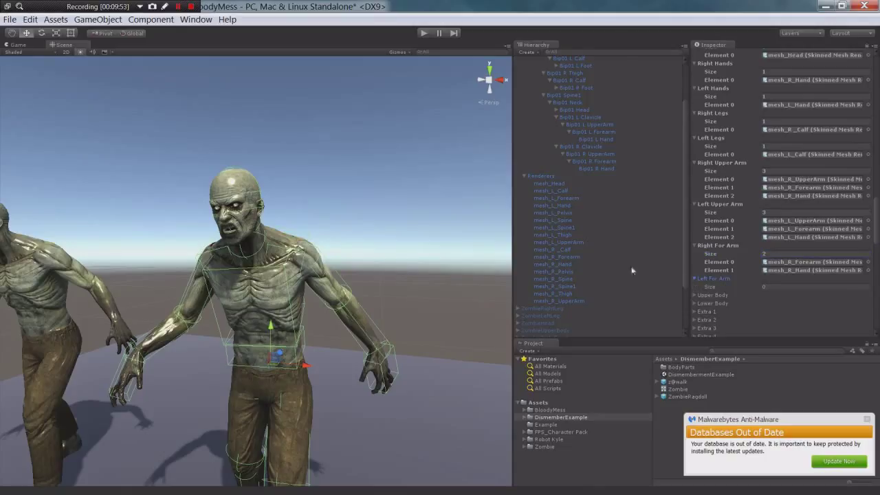
pyautogui.click(764, 287)
pyautogui.press('Return')
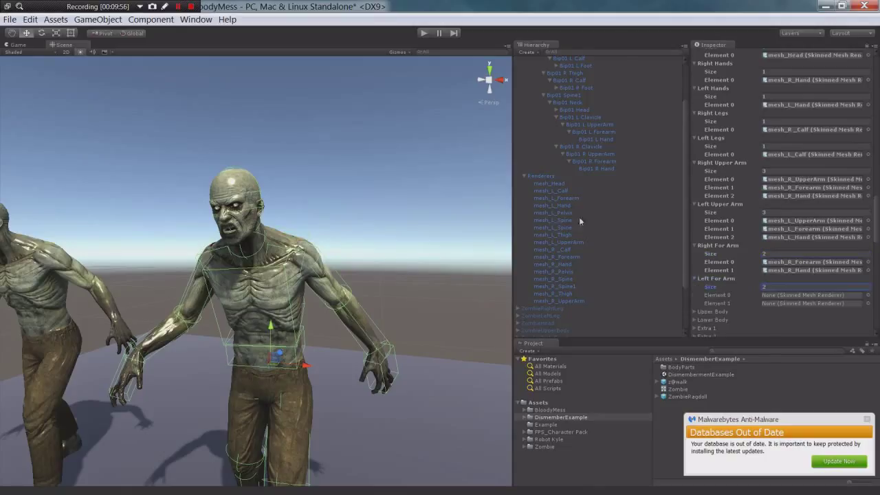
pyautogui.moveTo(559, 199); pyautogui.dragTo(809, 296)
pyautogui.moveTo(555, 206); pyautogui.dragTo(790, 304)
pyautogui.scroll(-2, 744, 305)
pyautogui.click(708, 256)
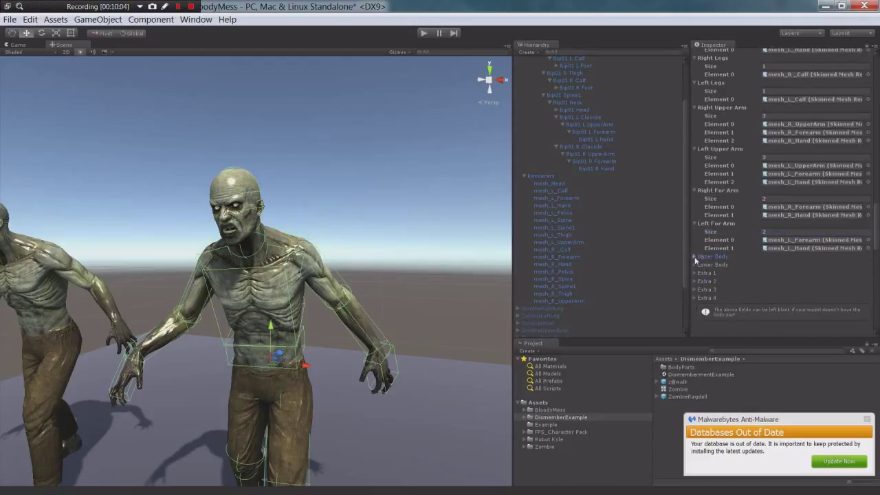
# Set Upper Body size to 11 and fill Elements 0–5 with mesh_Head and the left-side meshes
pyautogui.click(753, 264)
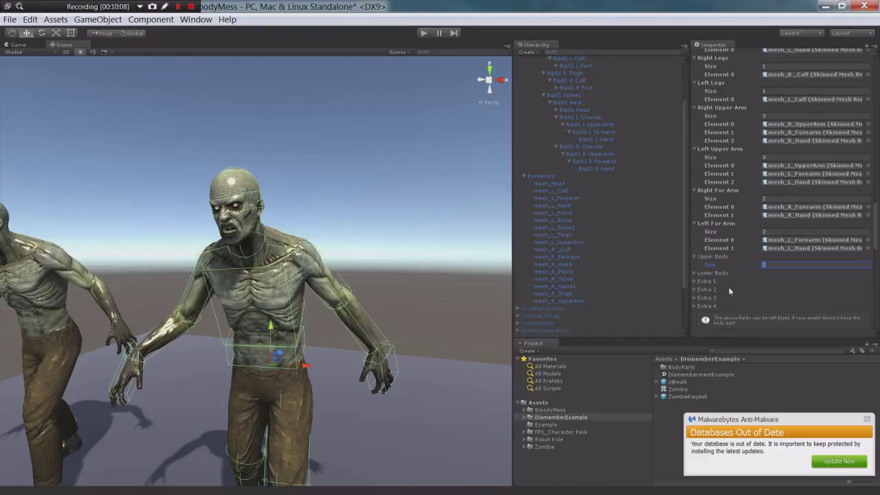
pyautogui.write('11')
pyautogui.press('Return')
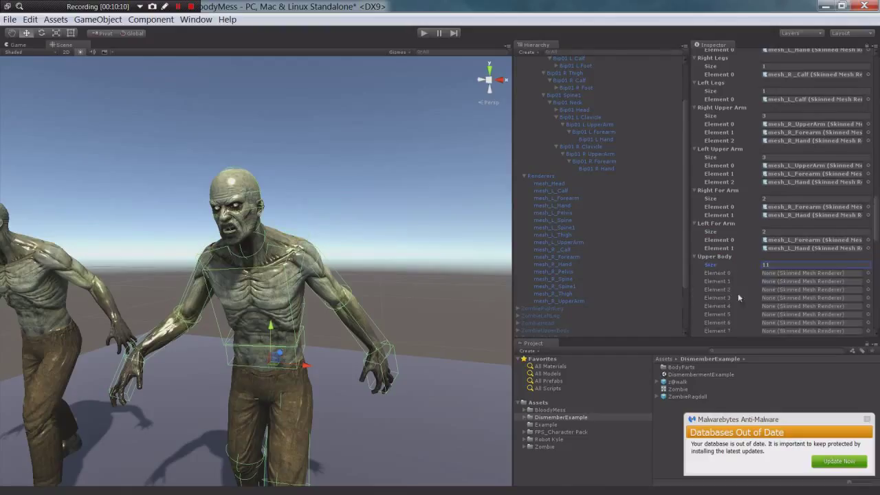
pyautogui.scroll(-2, 738, 293)
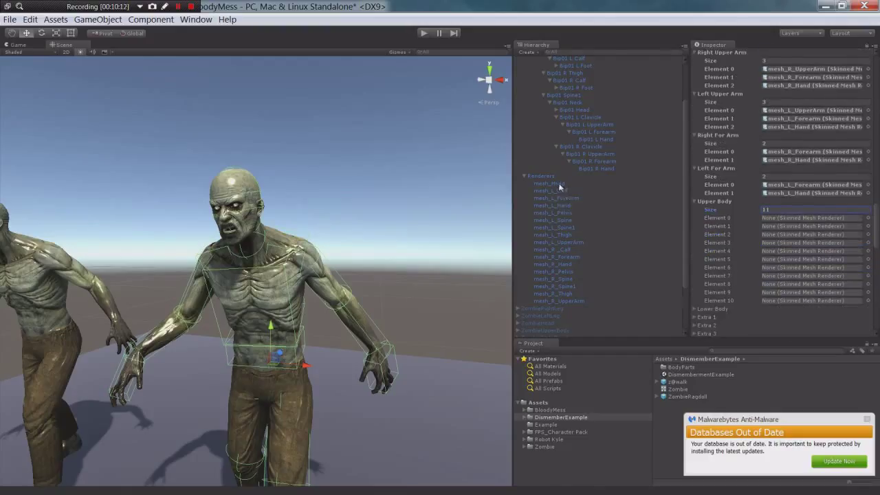
pyautogui.moveTo(558, 187); pyautogui.dragTo(811, 218)
pyautogui.moveTo(559, 199); pyautogui.dragTo(811, 226)
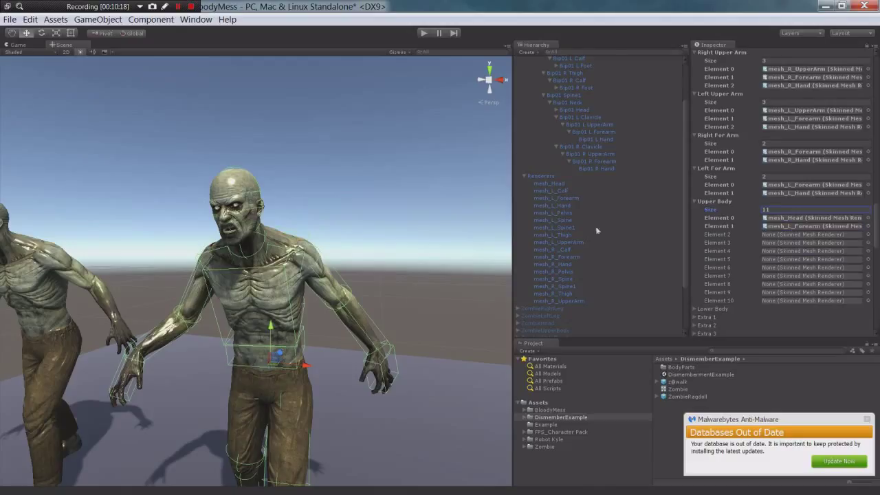
pyautogui.moveTo(565, 211); pyautogui.dragTo(797, 237)
pyautogui.moveTo(562, 220); pyautogui.dragTo(781, 244)
pyautogui.moveTo(553, 230); pyautogui.dragTo(785, 252)
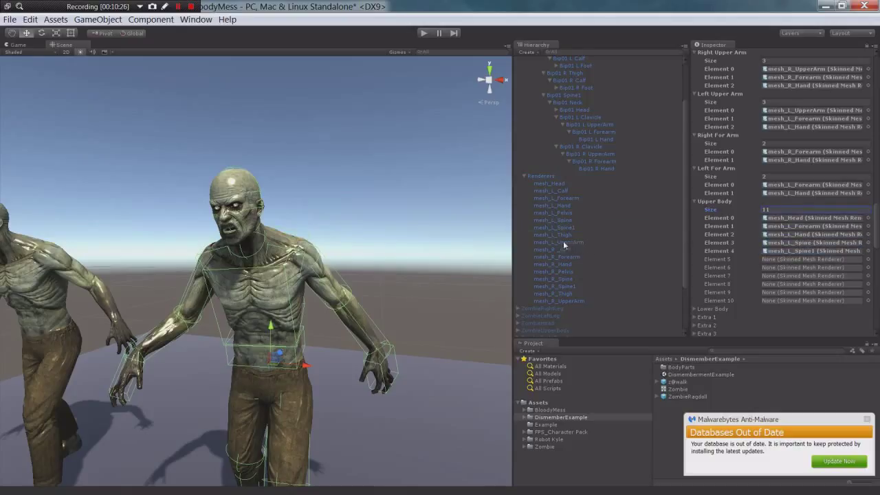
pyautogui.moveTo(563, 242); pyautogui.dragTo(790, 258)
# Fill Upper Body Elements 6–10 with mesh_R_Forearm, mesh_R_Hand, mesh_R_Spine, mesh_R_Spine1, mesh_R_UpperArm
pyautogui.moveTo(552, 257); pyautogui.dragTo(798, 268)
pyautogui.moveTo(559, 263); pyautogui.dragTo(790, 275)
pyautogui.moveTo(574, 282); pyautogui.dragTo(788, 286)
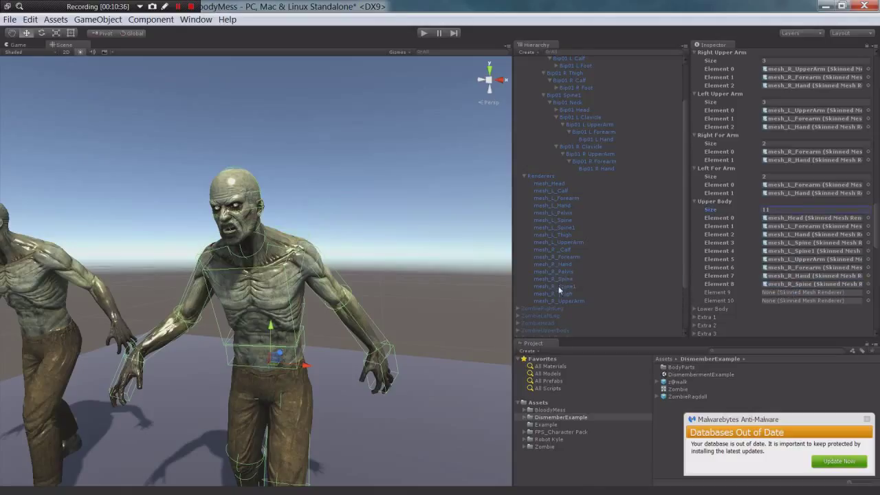
pyautogui.moveTo(562, 287); pyautogui.dragTo(781, 293)
pyautogui.moveTo(620, 300); pyautogui.dragTo(786, 303)
pyautogui.click(703, 309)
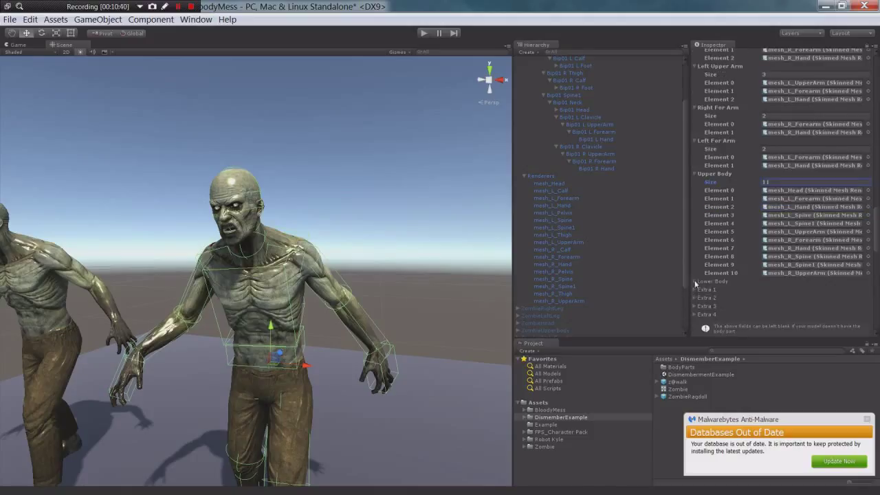
pyautogui.scroll(-2, 779, 262)
pyautogui.click(779, 262)
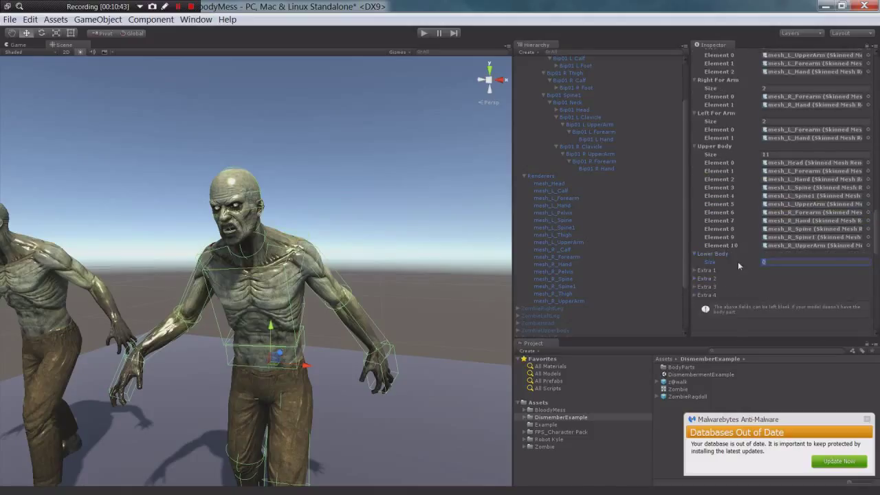
# Set Lower Body size to 7 and fill Elements 0–5 with both sides' Calf, Pelvis and Thigh meshes
pyautogui.write('7')
pyautogui.press('Return')
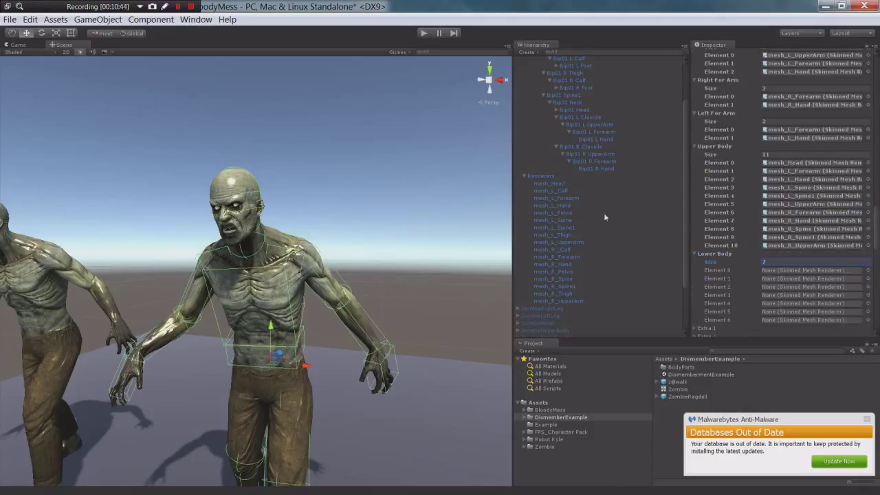
pyautogui.scroll(-1, 786, 289)
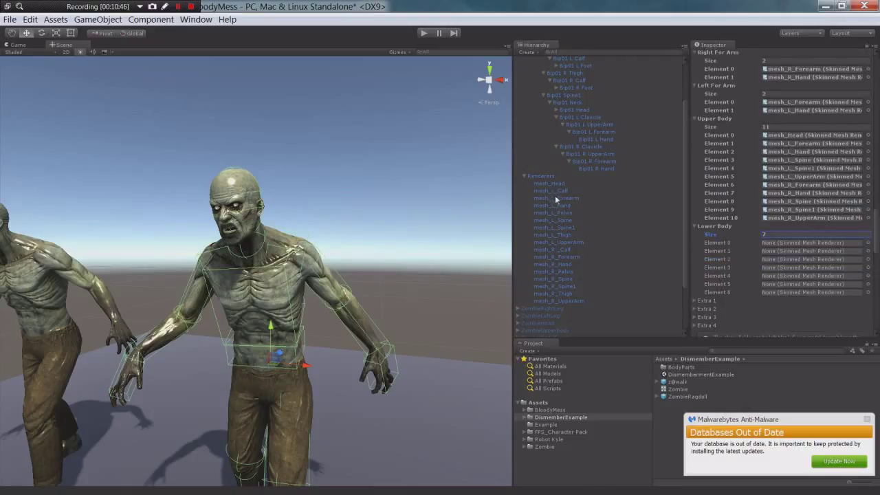
pyautogui.moveTo(558, 196); pyautogui.dragTo(784, 244)
pyautogui.moveTo(561, 211); pyautogui.dragTo(787, 253)
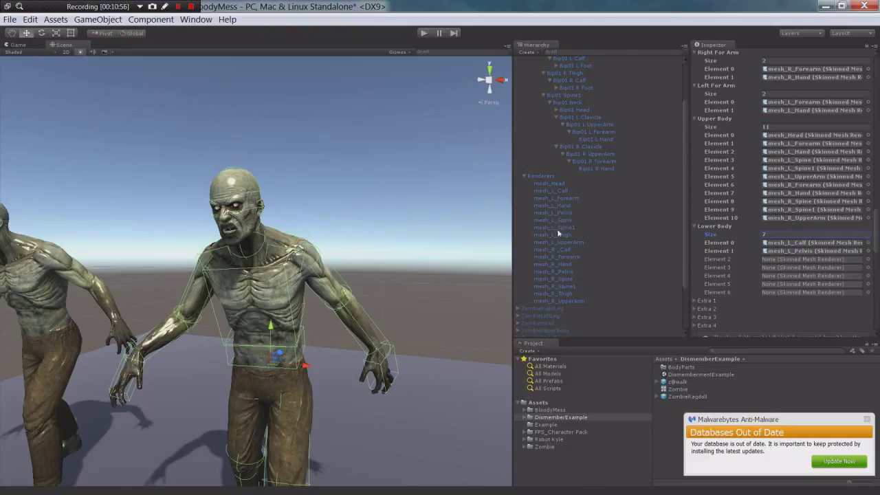
pyautogui.moveTo(558, 235); pyautogui.dragTo(798, 260)
pyautogui.moveTo(548, 250); pyautogui.dragTo(803, 267)
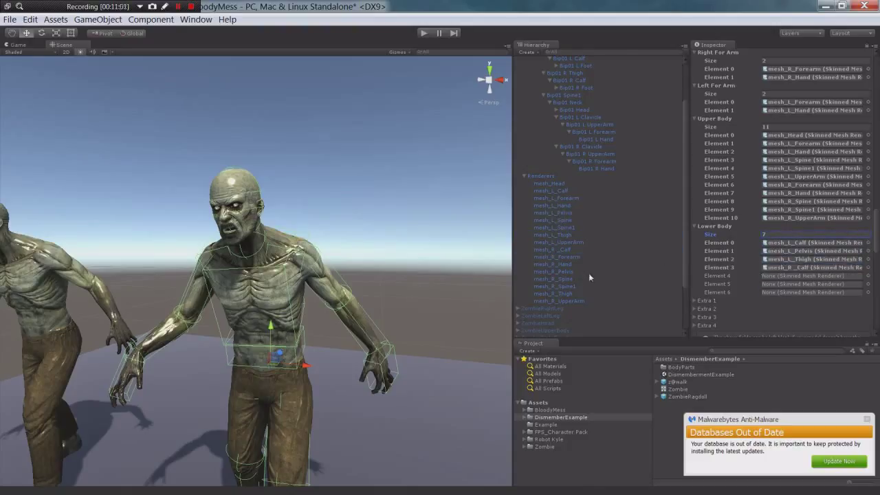
pyautogui.moveTo(561, 278); pyautogui.dragTo(797, 276)
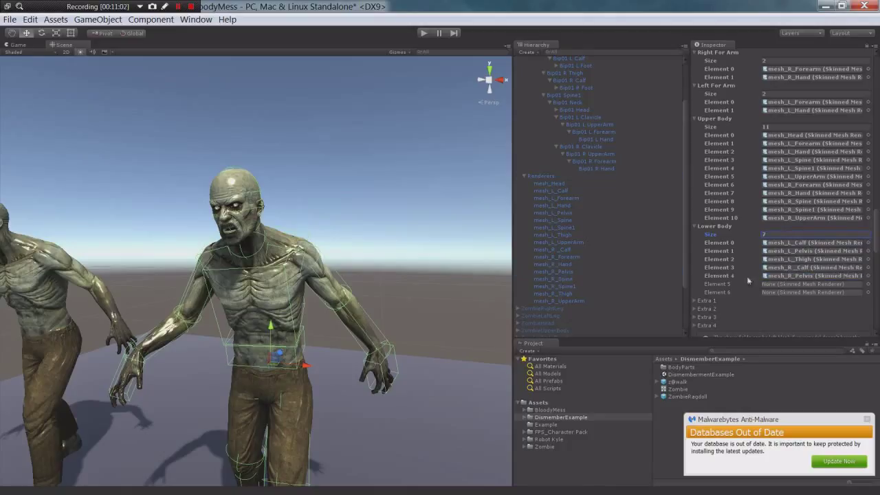
pyautogui.click(562, 293)
pyautogui.moveTo(561, 293); pyautogui.dragTo(797, 284)
# Shrink the Lower Body list to 6 slots and expand the Extra 1 and Extra 2 lists
pyautogui.click(760, 236)
pyautogui.write('6')
pyautogui.press('Return')
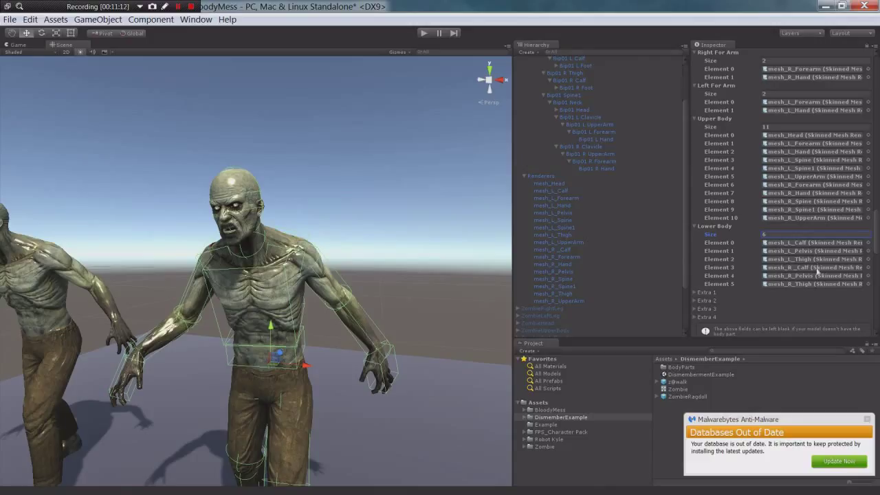
pyautogui.scroll(5, 819, 278)
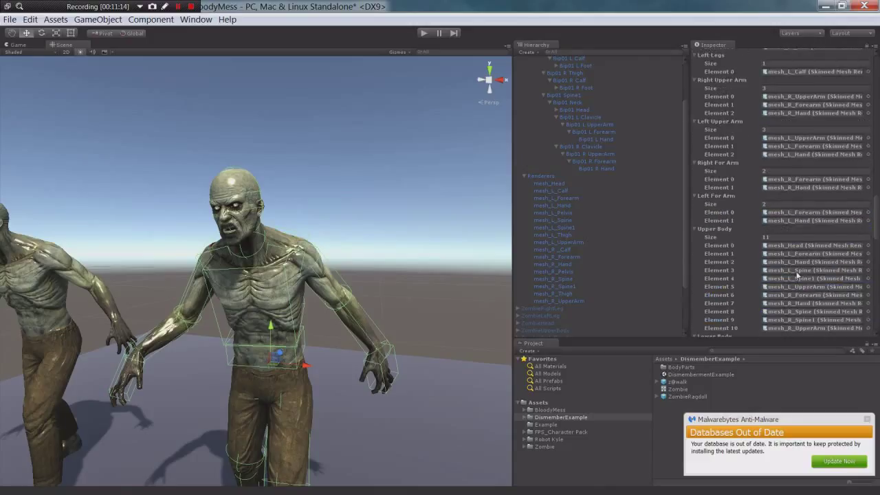
pyautogui.scroll(-3, 633, 268)
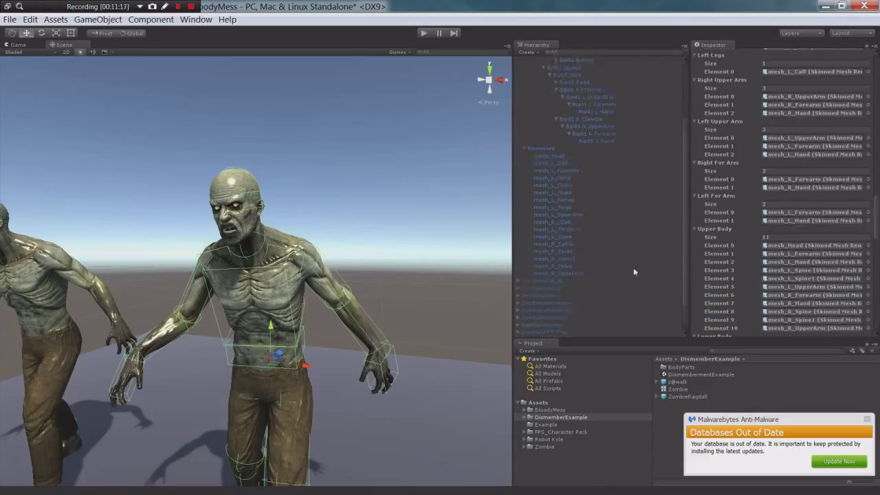
pyautogui.scroll(-6, 735, 285)
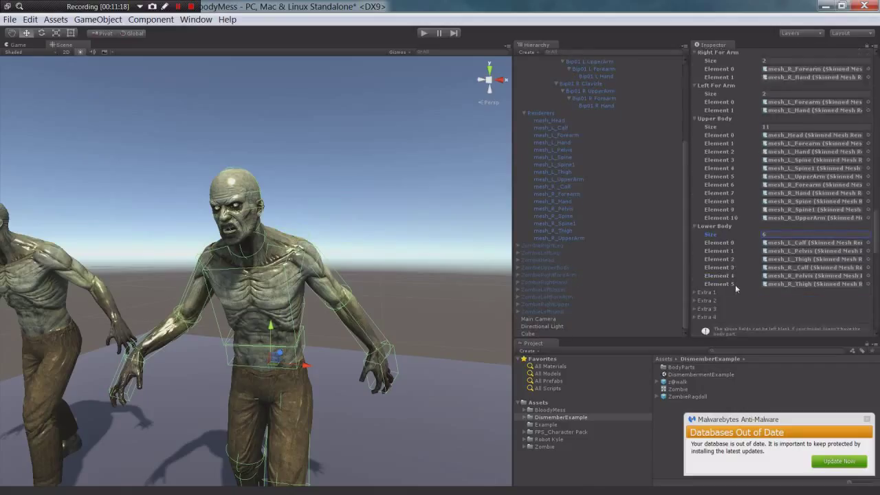
pyautogui.click(695, 266)
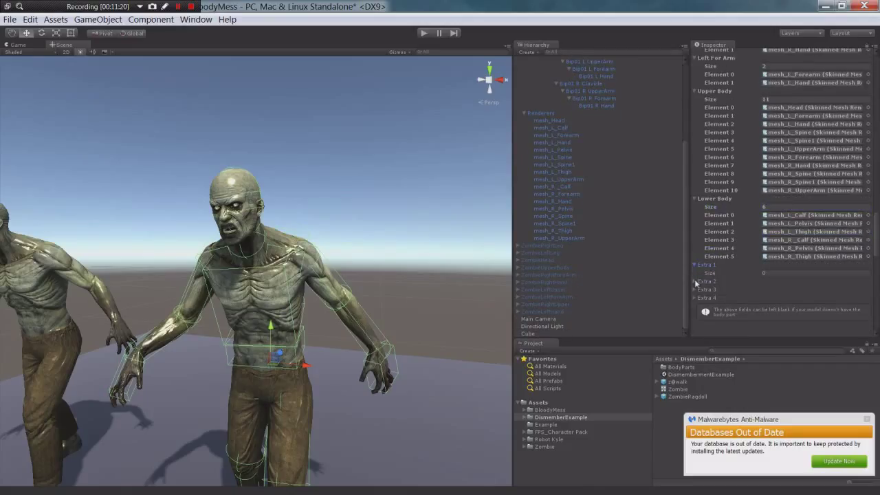
pyautogui.click(695, 282)
pyautogui.moveTo(470, 237); pyautogui.dragTo(466, 238, button='right')
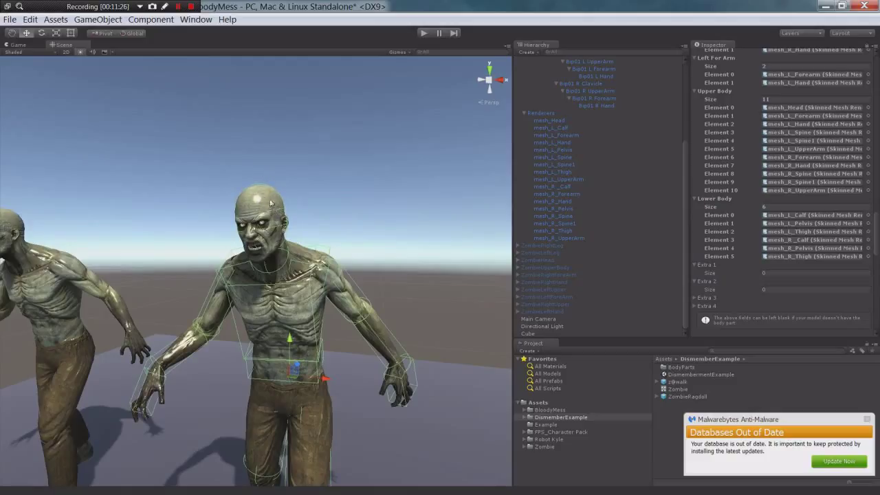
pyautogui.moveTo(288, 188); pyautogui.dragTo(292, 248, button='right')
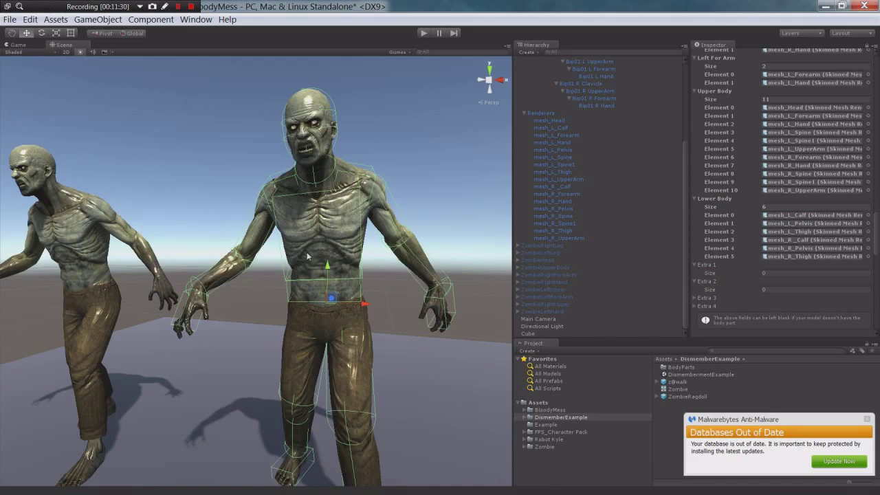
pyautogui.scroll(5, 288, 248)
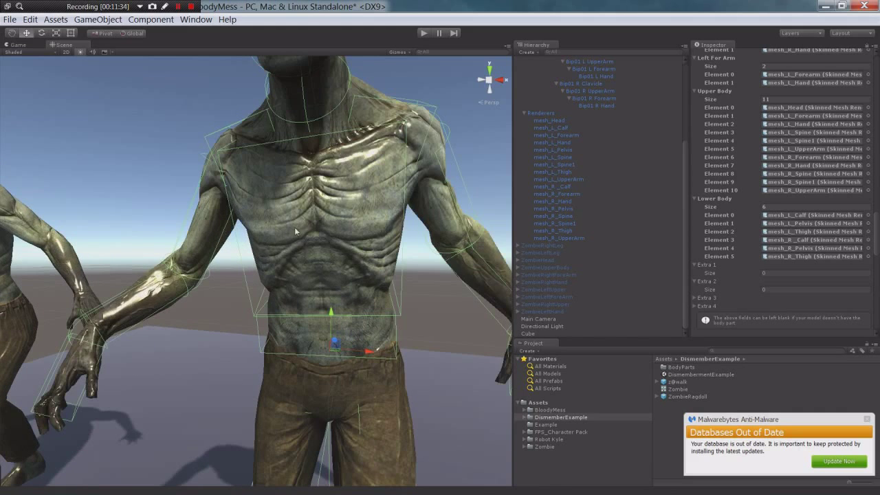
pyautogui.keyDown('alt'); pyautogui.moveTo(312, 277); pyautogui.dragTo(397, 284); pyautogui.keyUp('alt')
pyautogui.scroll(5, 252, 249)
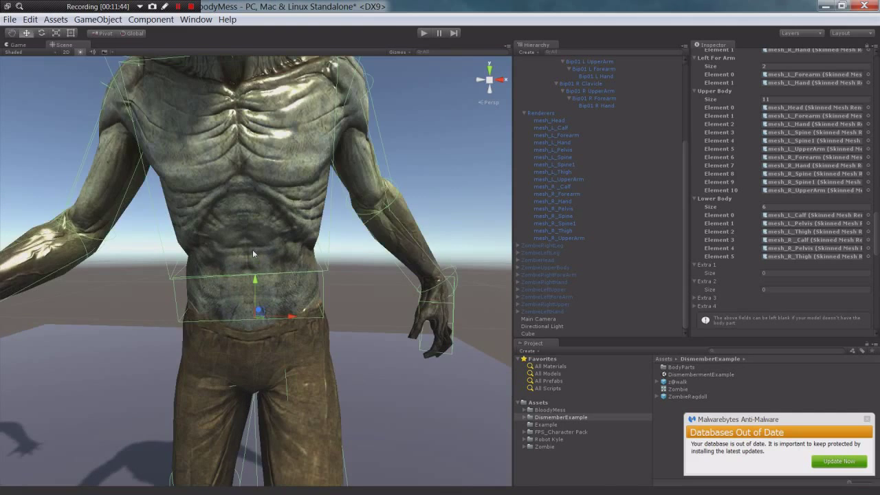
pyautogui.moveTo(273, 256); pyautogui.dragTo(295, 252, button='middle')
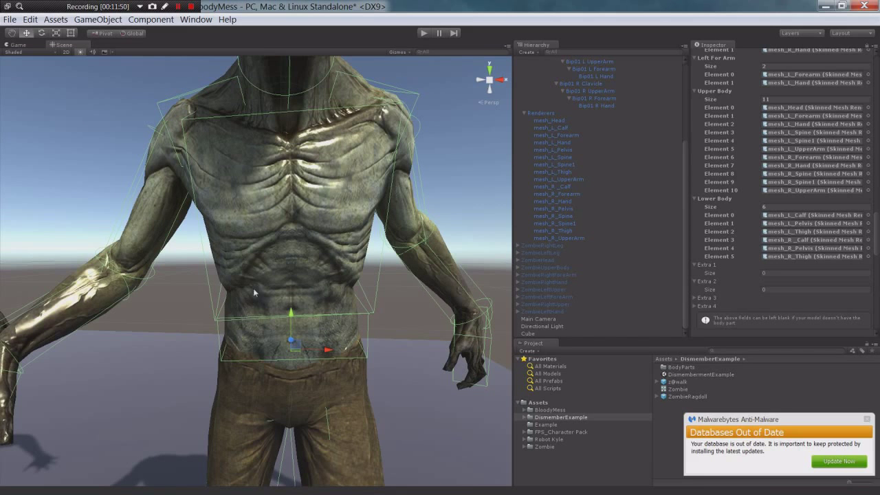
pyautogui.keyDown('alt'); pyautogui.moveTo(243, 271); pyautogui.dragTo(285, 308); pyautogui.keyUp('alt')
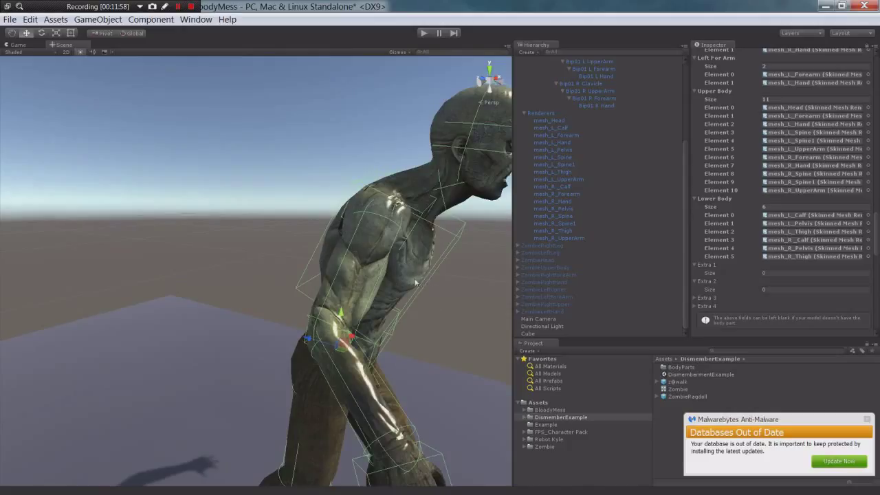
pyautogui.keyDown('alt'); pyautogui.moveTo(408, 274); pyautogui.dragTo(213, 264); pyautogui.keyUp('alt')
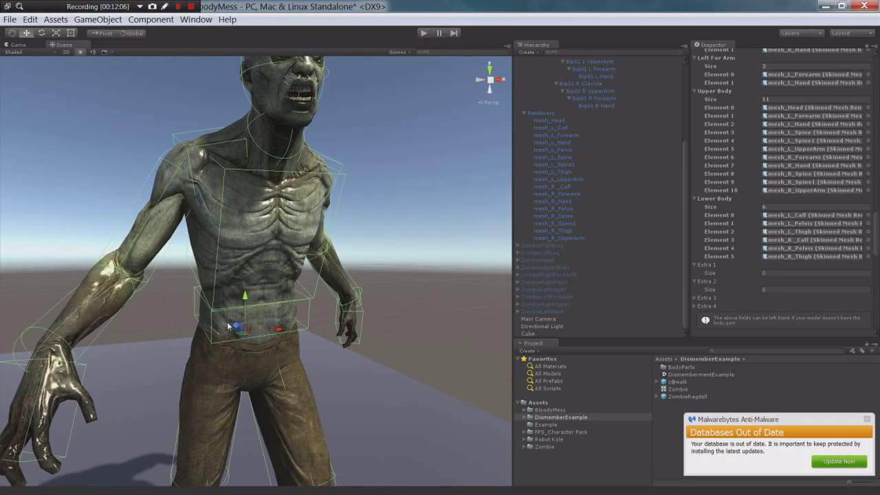
pyautogui.keyDown('alt'); pyautogui.moveTo(229, 326); pyautogui.dragTo(357, 352); pyautogui.keyUp('alt')
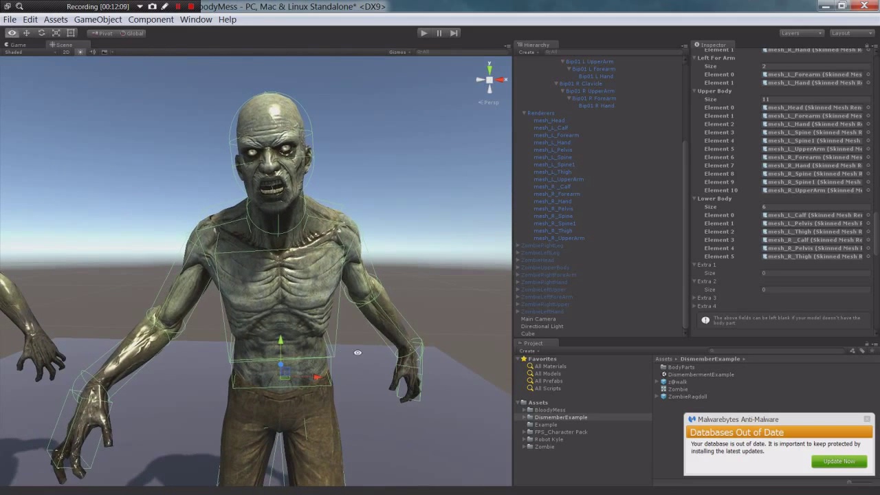
# Collapse the empty Extra 1 and Extra 2 lists and scroll back up to Dismember Setup
pyautogui.click(695, 265)
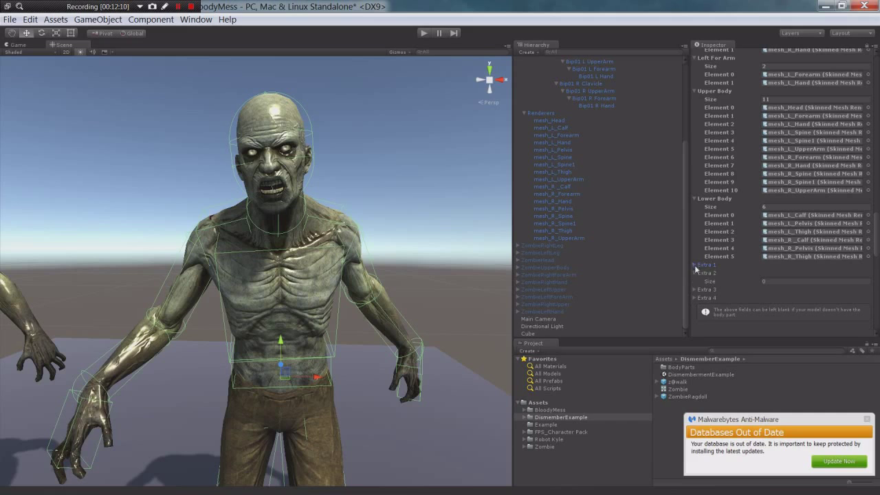
pyautogui.click(695, 273)
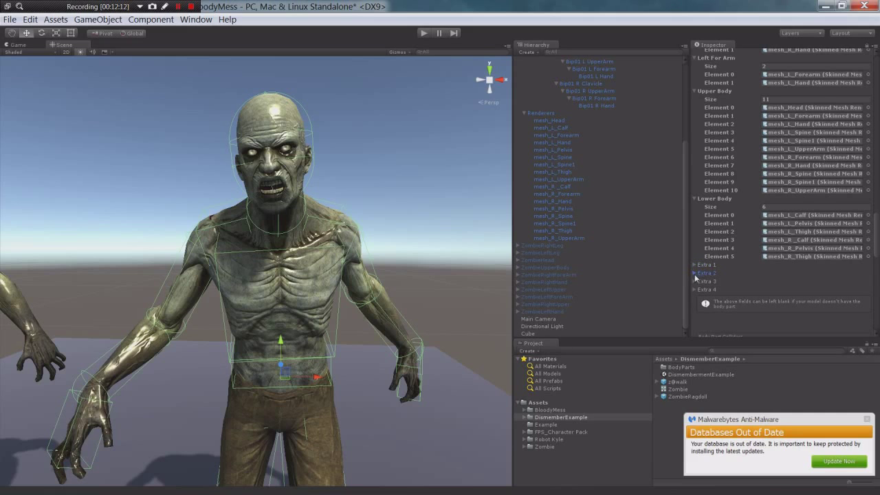
pyautogui.scroll(-1, 717, 269)
pyautogui.scroll(5, 715, 267)
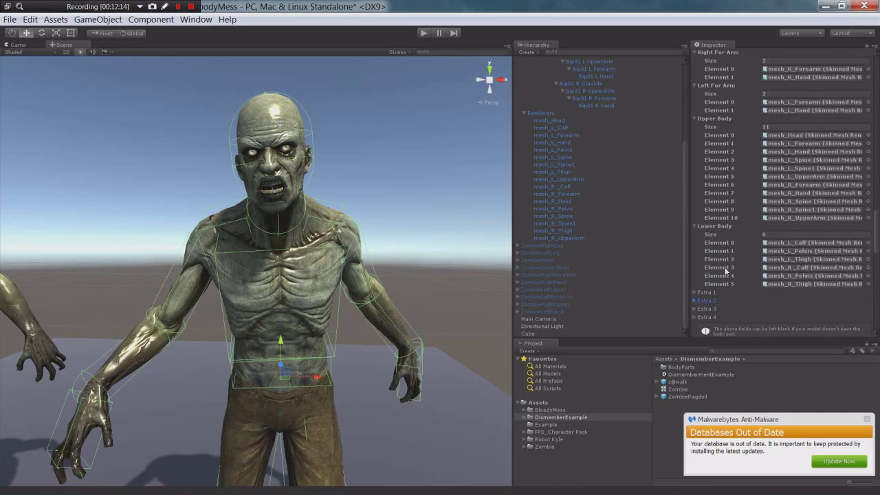
pyautogui.scroll(10, 722, 275)
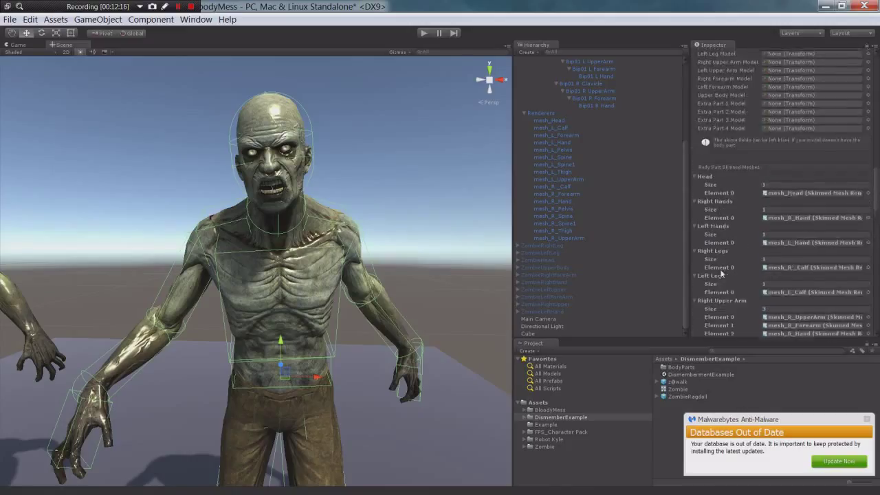
pyautogui.scroll(4, 723, 274)
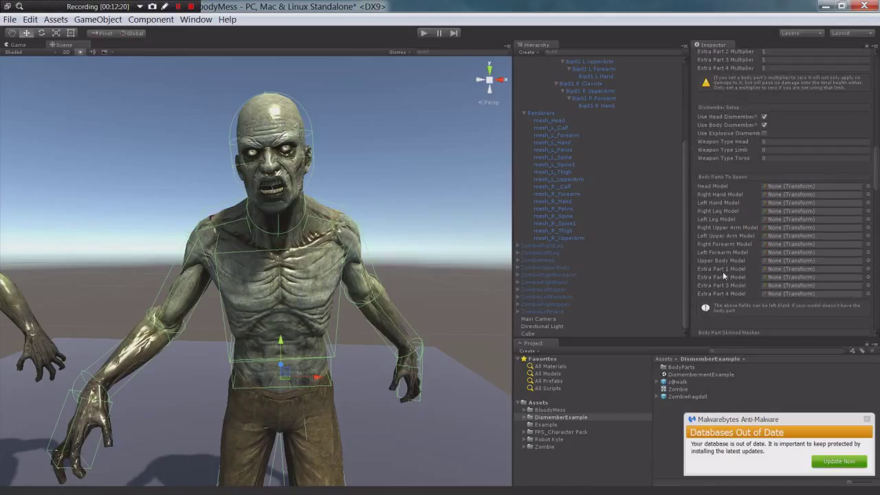
pyautogui.scroll(2, 723, 271)
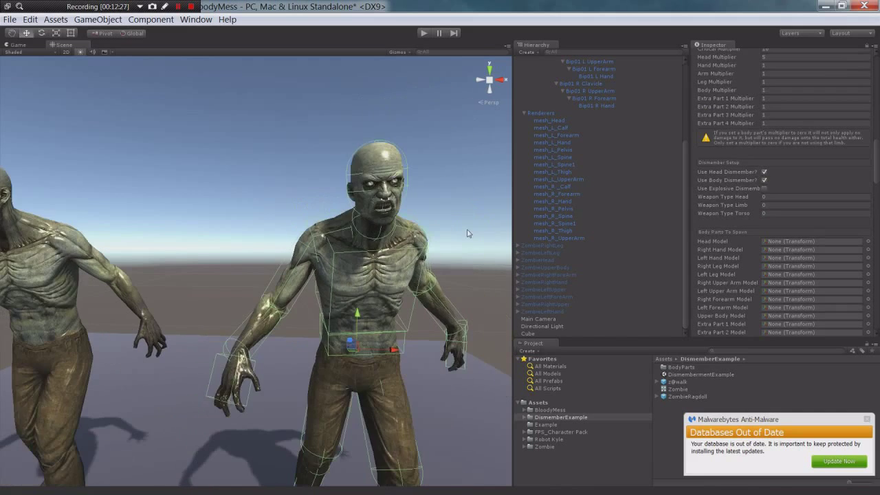
pyautogui.moveTo(417, 243)
pyautogui.mouseDown(button='middle')
pyautogui.moveTo(461, 247)
pyautogui.moveTo(414, 252)
pyautogui.mouseUp(button='middle')
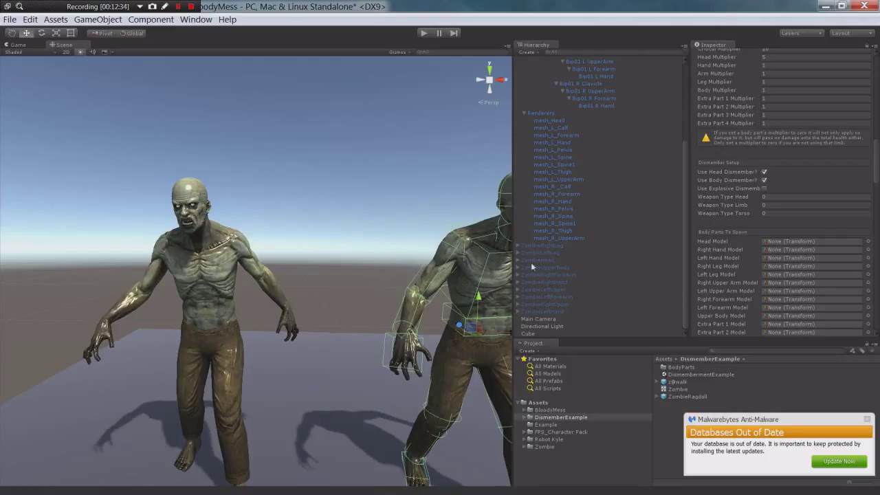
pyautogui.scroll(6, 549, 276)
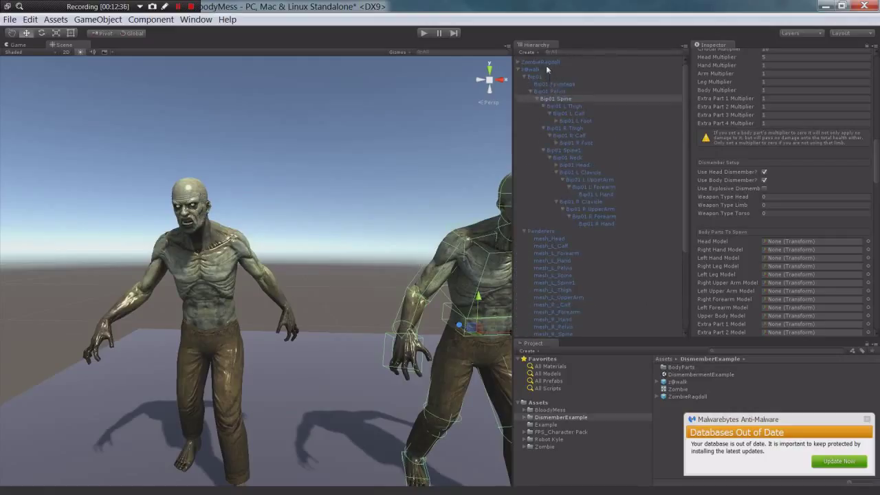
# Select ZombieRagdoll and scroll through its Ragdoll Logic mesh lists, collider lists and blood fields
pyautogui.click(548, 63)
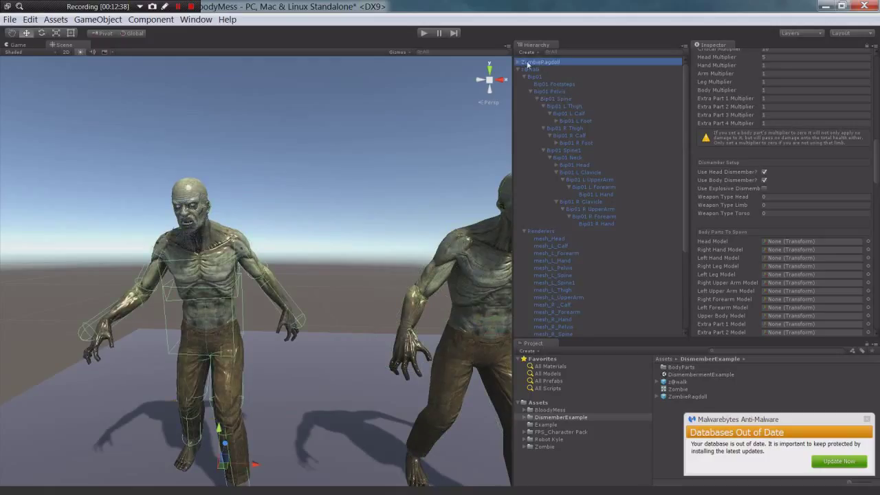
pyautogui.scroll(2, 752, 201)
pyautogui.scroll(10, 789, 127)
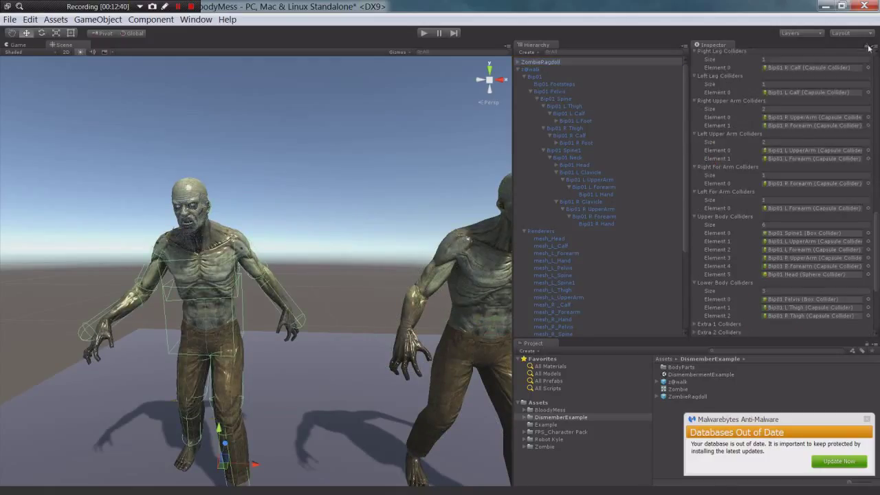
pyautogui.scroll(8, 789, 128)
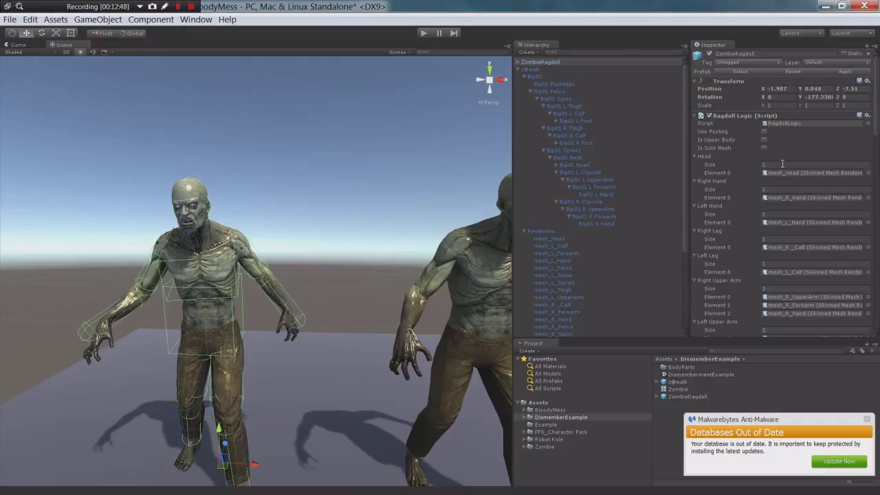
pyautogui.scroll(-10, 783, 161)
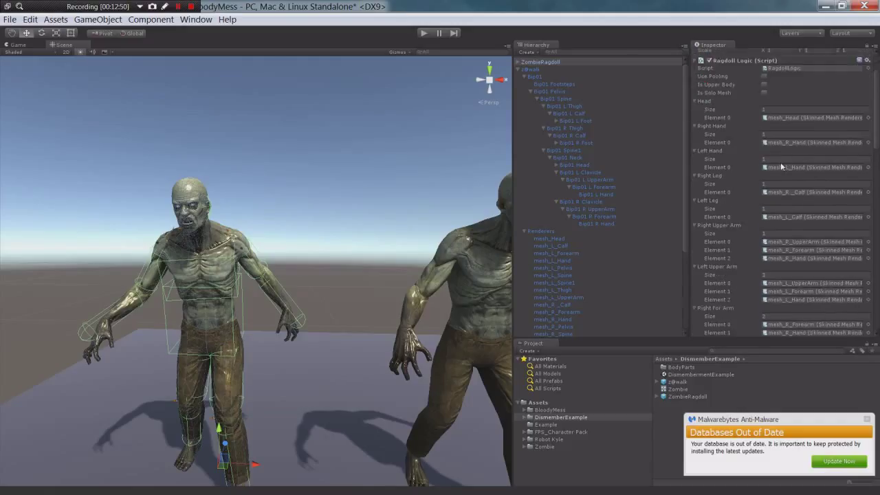
pyautogui.scroll(-15, 781, 163)
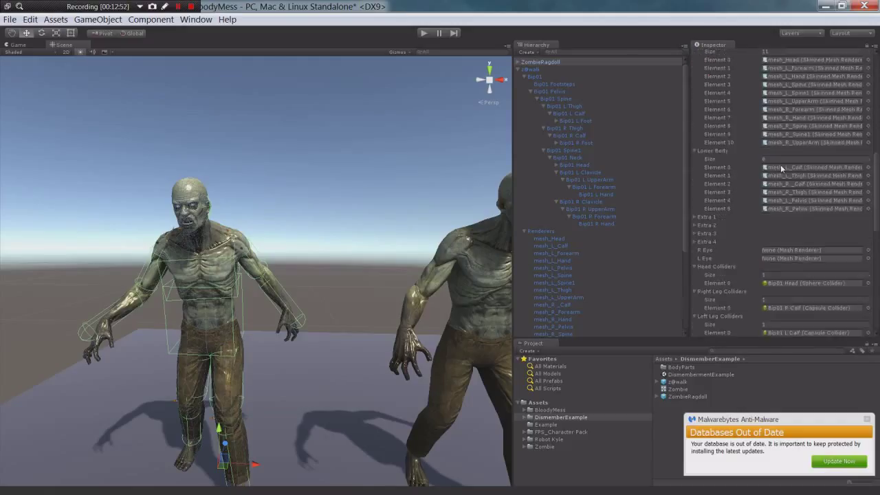
pyautogui.scroll(-14, 781, 165)
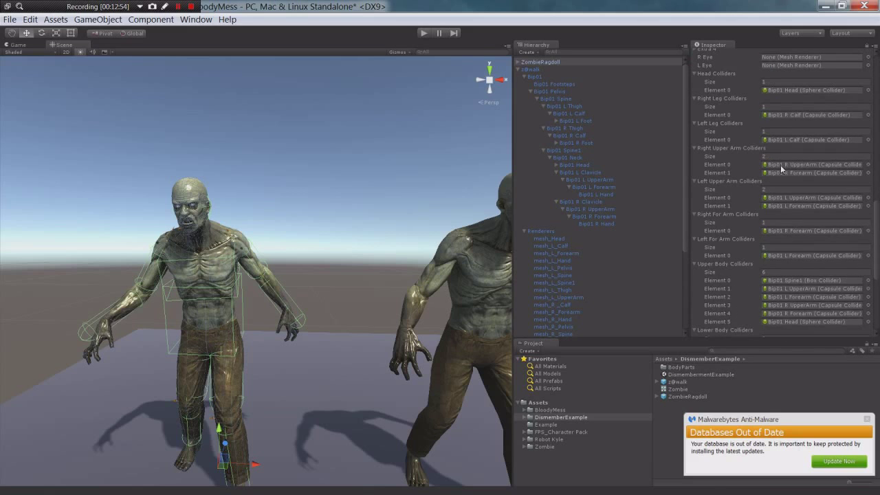
pyautogui.scroll(16, 780, 165)
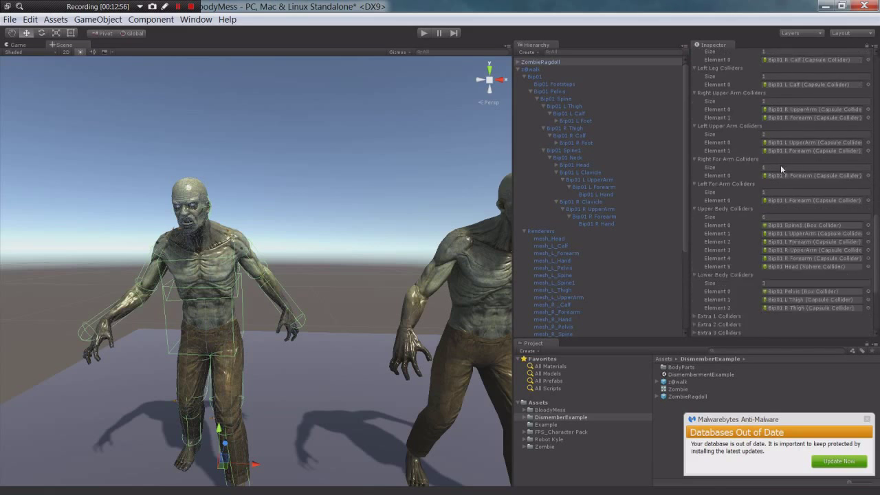
pyautogui.scroll(12, 780, 165)
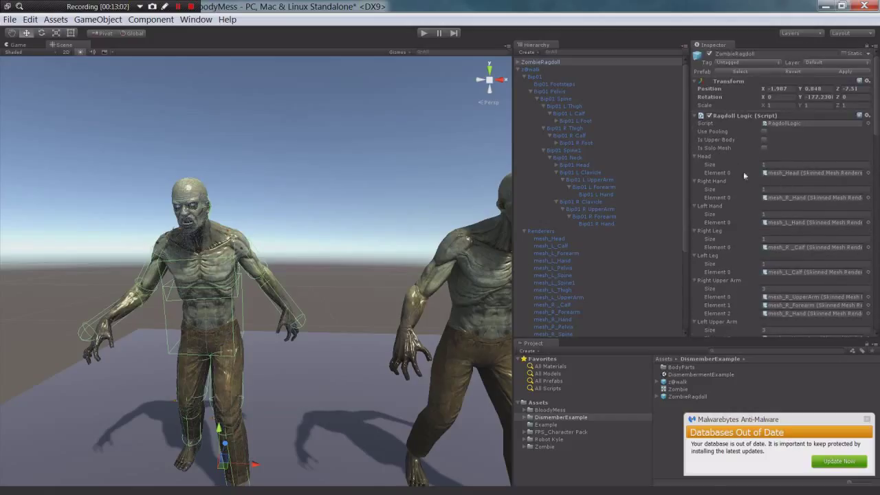
pyautogui.scroll(-2, 786, 171)
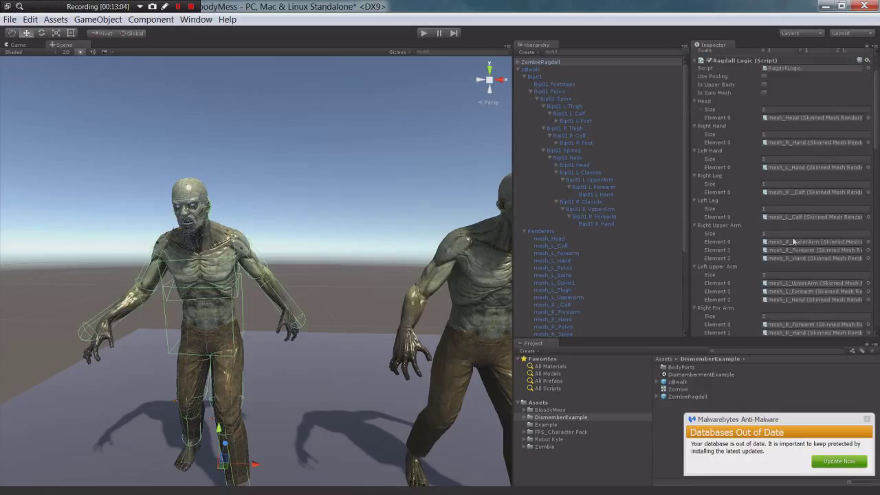
pyautogui.scroll(-10, 795, 234)
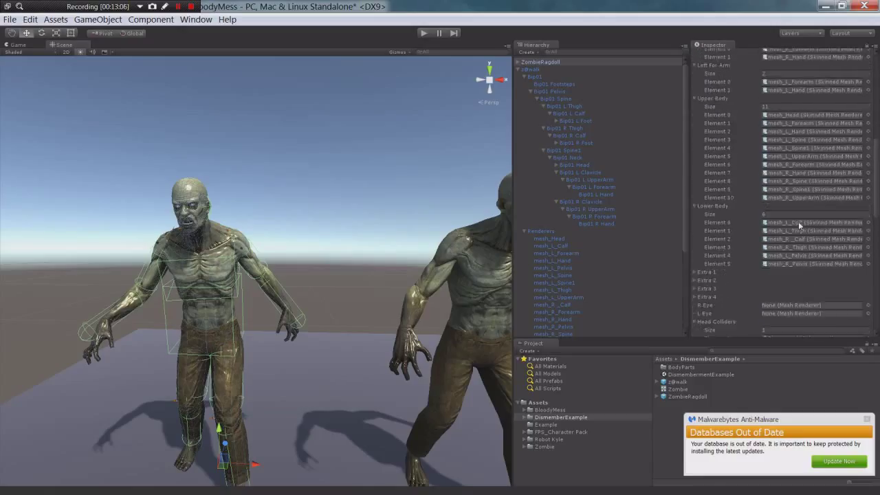
pyautogui.scroll(-4, 798, 221)
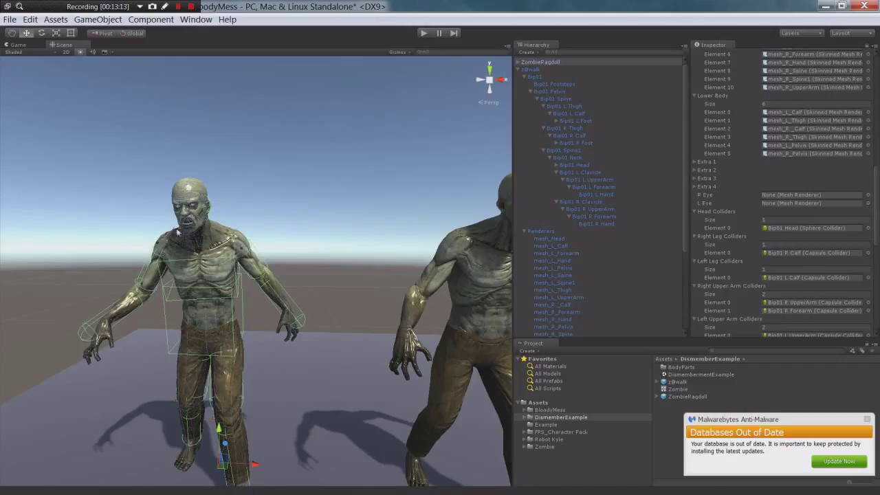
pyautogui.scroll(-2, 761, 237)
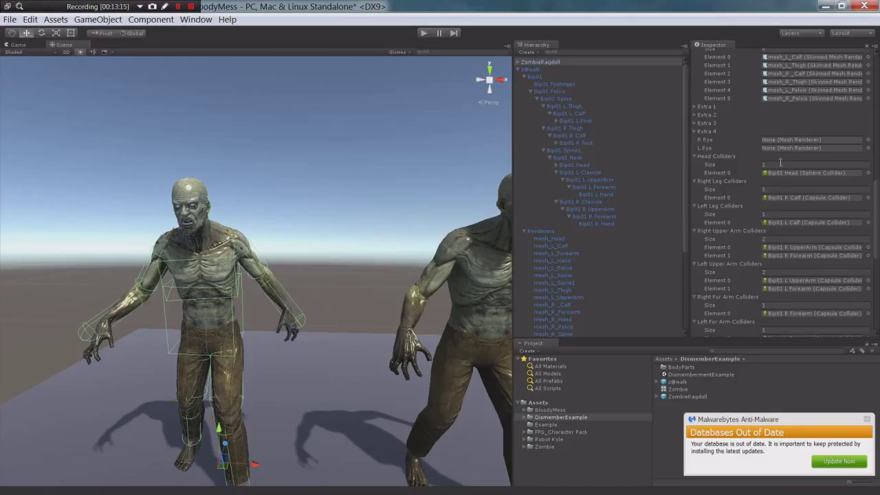
pyautogui.scroll(-4, 783, 265)
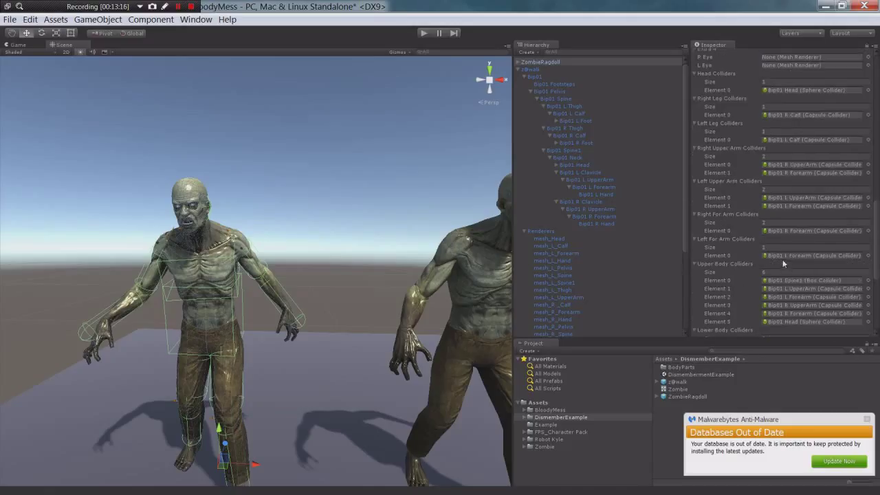
pyautogui.scroll(-3, 794, 279)
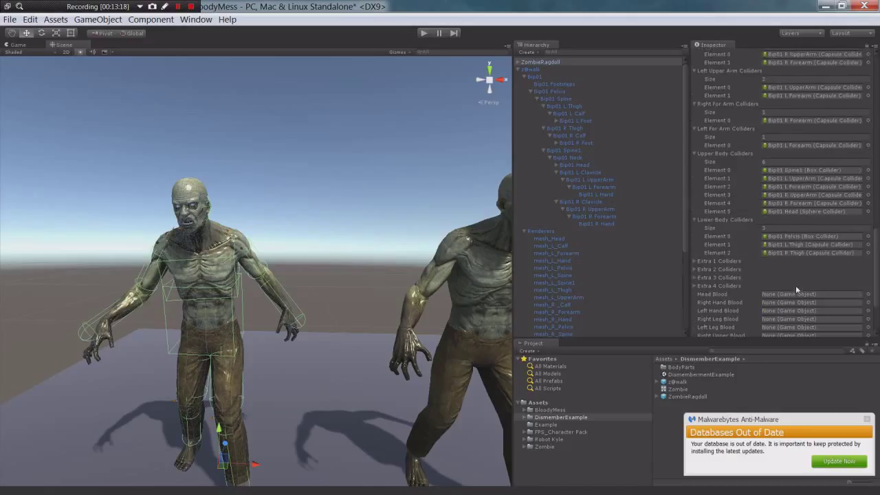
pyautogui.scroll(-3, 794, 278)
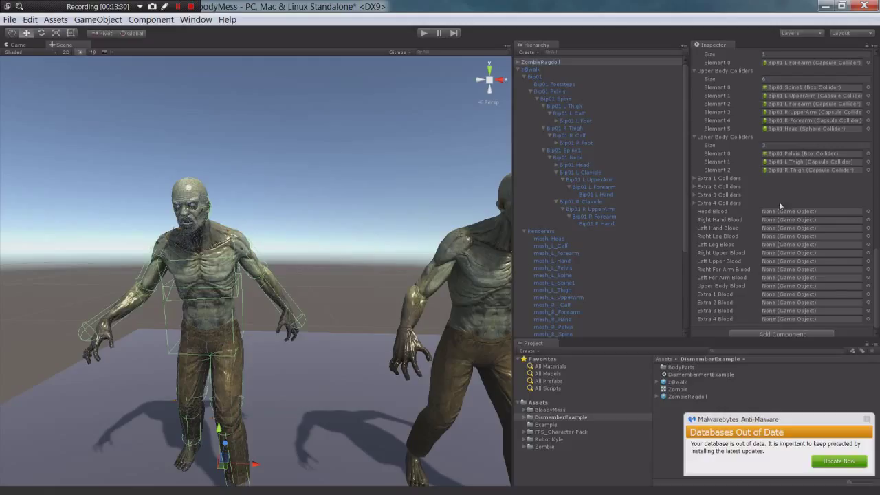
pyautogui.scroll(5, 782, 275)
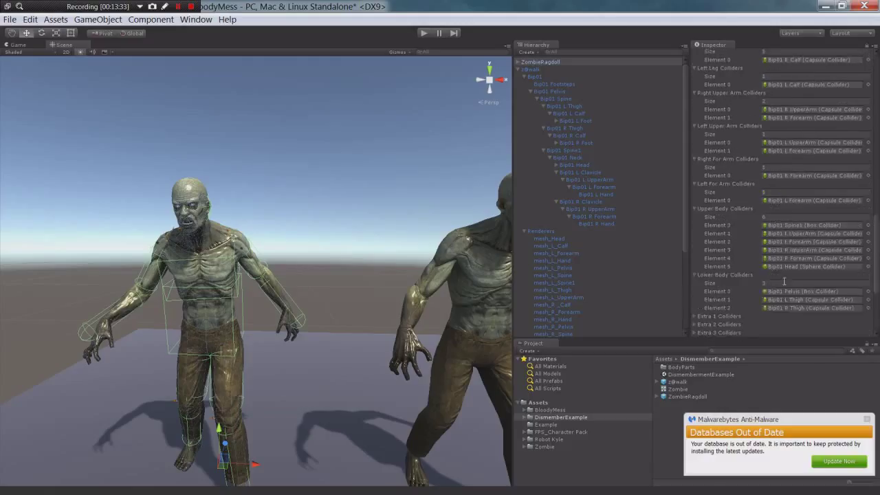
pyautogui.scroll(8, 783, 280)
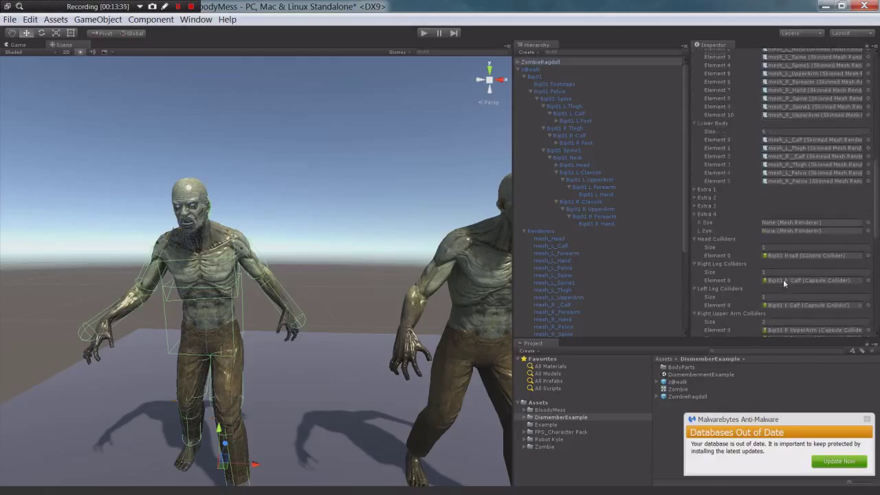
pyautogui.scroll(1, 783, 280)
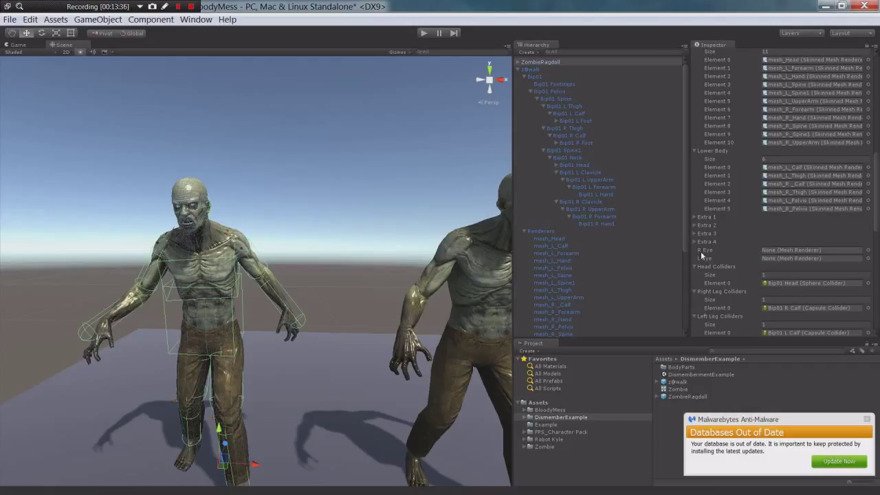
# Toggle ZombieRagdoll's mesh_Head off and on to confirm it's the head, then reselect ZombieRagdoll
pyautogui.click(518, 62)
pyautogui.click(536, 77)
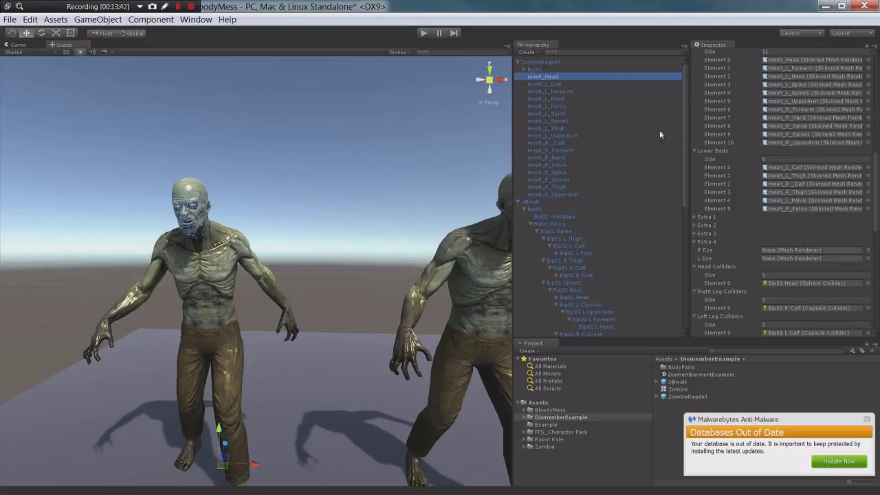
pyautogui.click(865, 45)
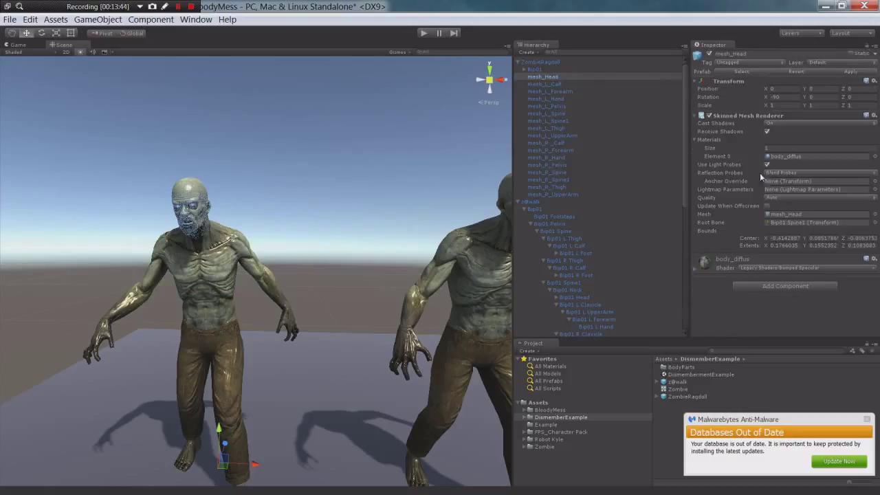
pyautogui.click(709, 54)
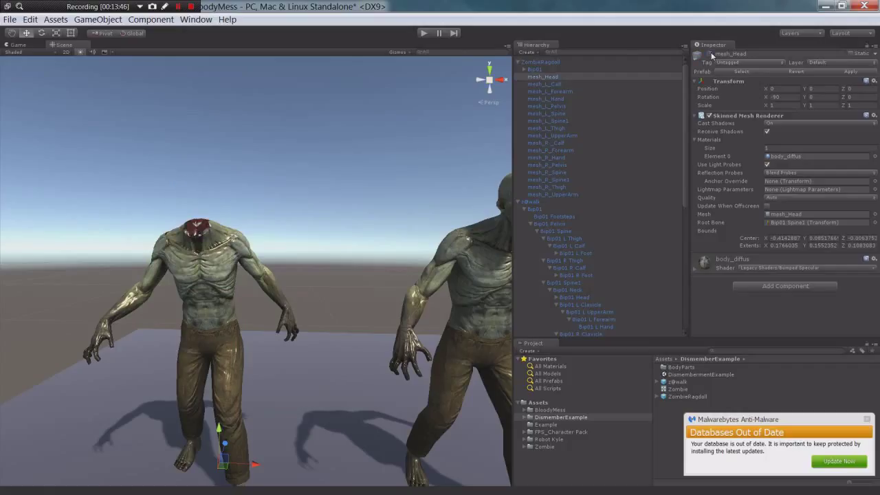
pyautogui.click(709, 53)
pyautogui.click(710, 54)
pyautogui.click(710, 54)
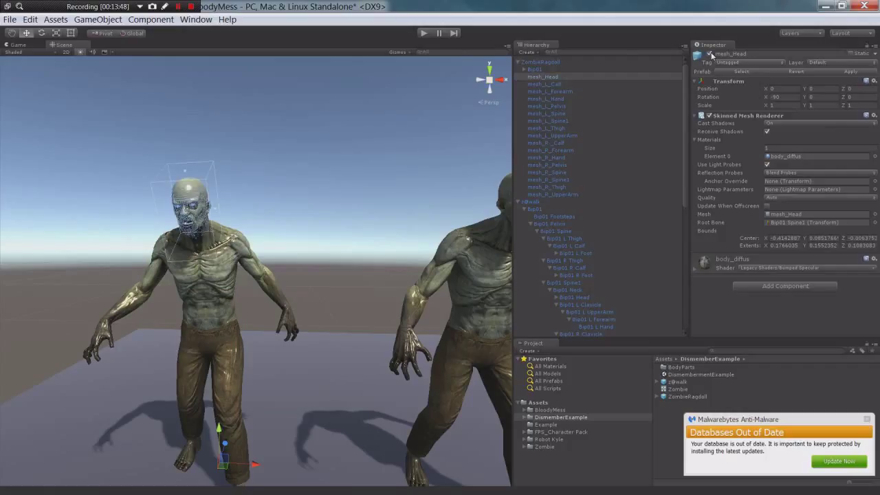
pyautogui.click(709, 54)
pyautogui.click(710, 53)
pyautogui.click(547, 63)
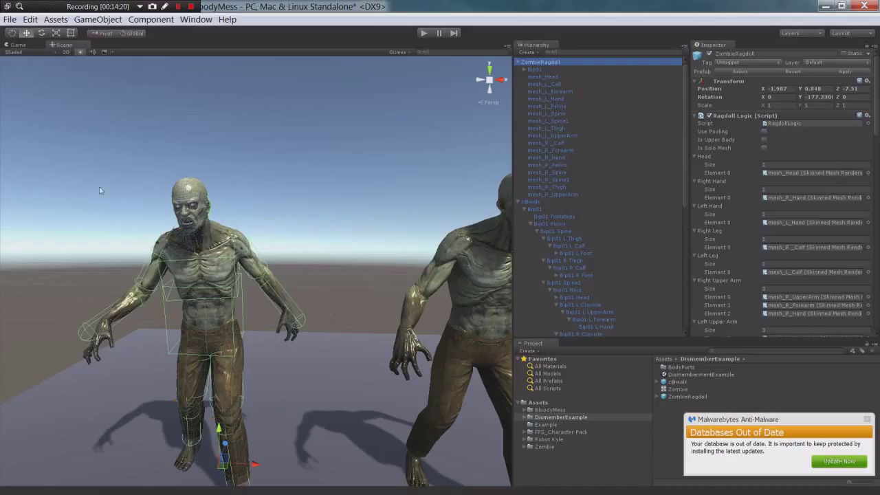
# Inspect the ragdoll's head and left hand meshes, then orbit toward the zombies
pyautogui.click(541, 77)
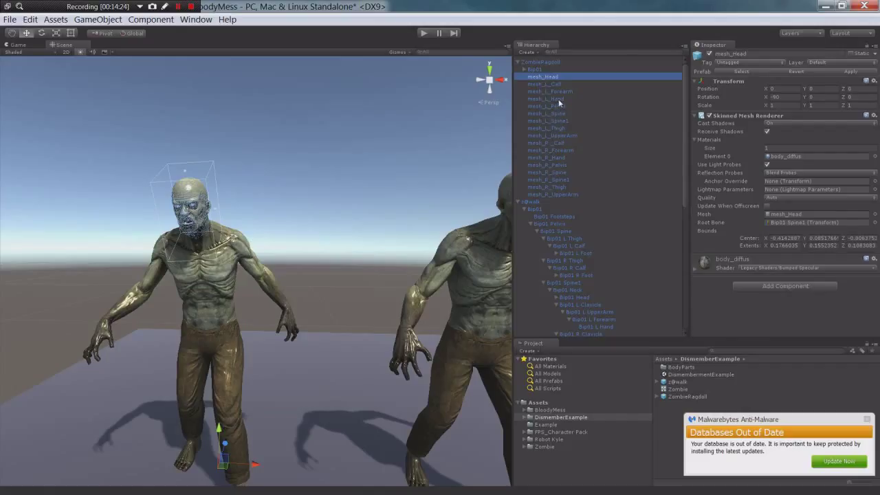
pyautogui.click(553, 98)
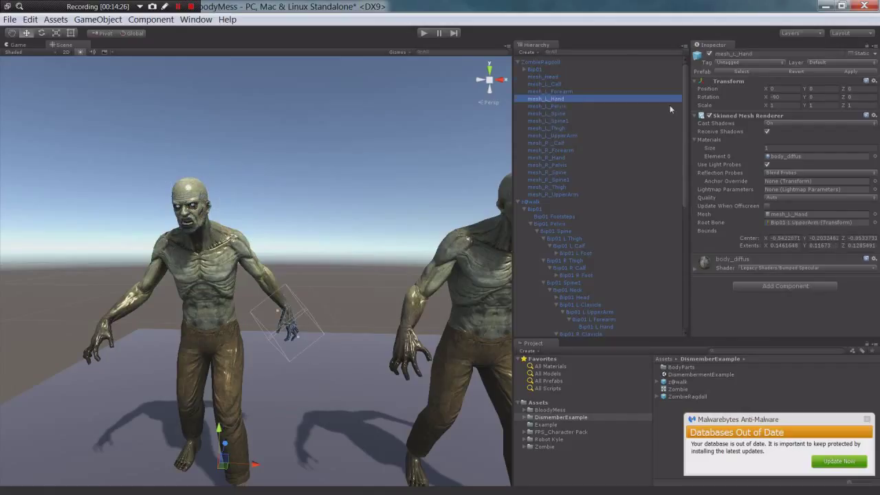
pyautogui.click(547, 62)
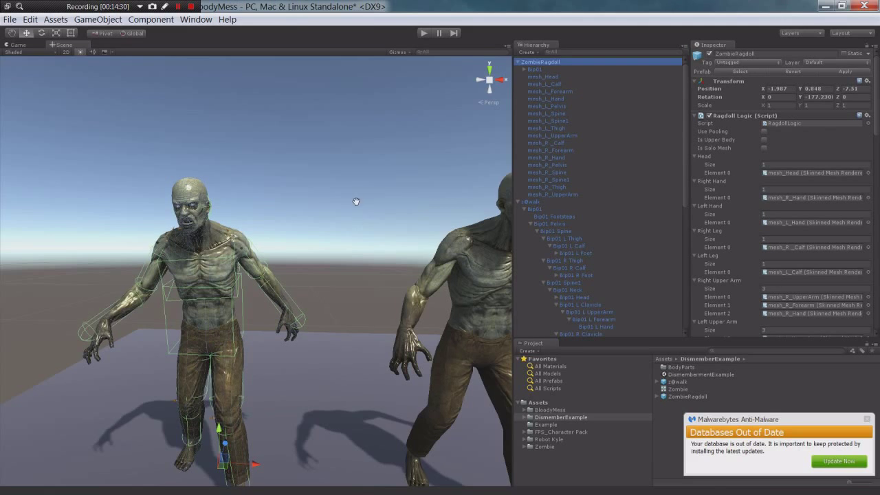
pyautogui.keyDown('alt'); pyautogui.moveTo(355, 199); pyautogui.dragTo(394, 184); pyautogui.keyUp('alt')
pyautogui.scroll(-2, 394, 184)
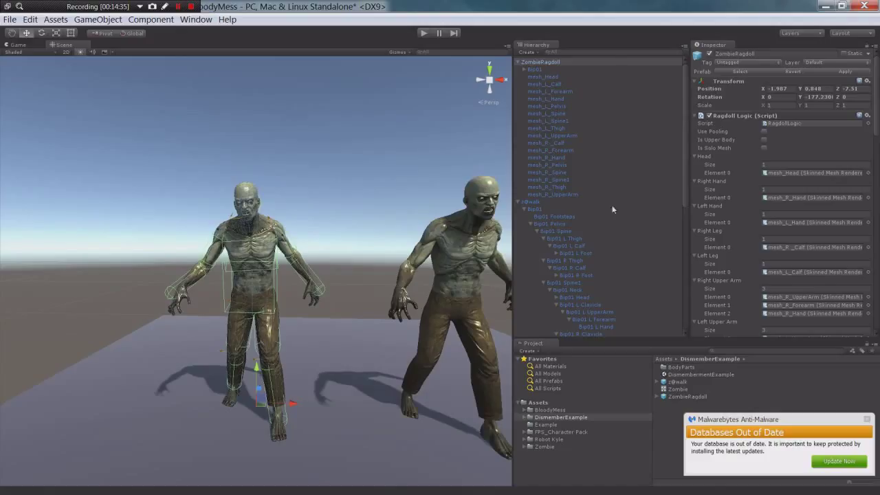
# Collapse the ZombieRagdoll tree and deactivate the z@walk zombie
pyautogui.click(528, 63)
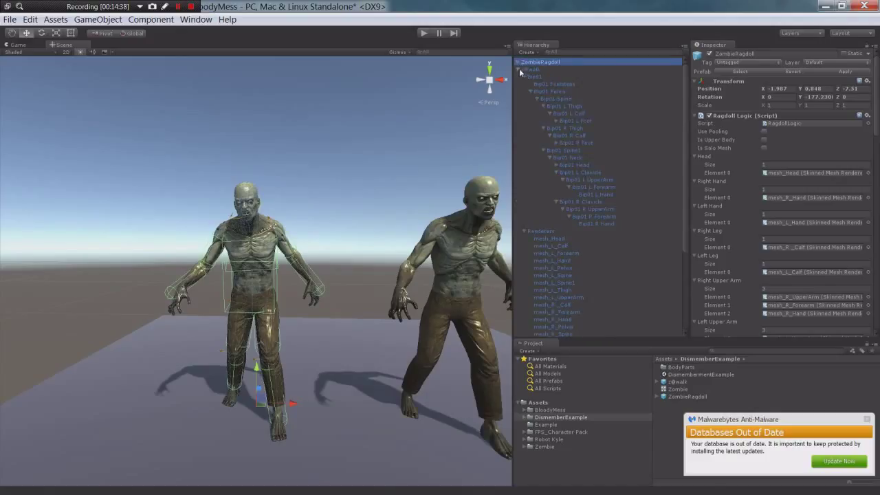
pyautogui.press('Left')
pyautogui.click(526, 70)
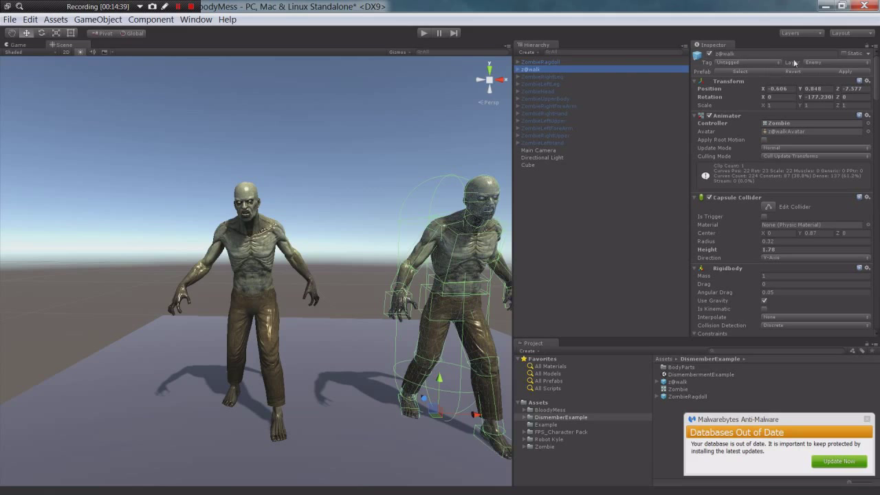
pyautogui.click(709, 54)
# Duplicate ZombieRagdoll and move the copy back along the Z axis
pyautogui.click(541, 62)
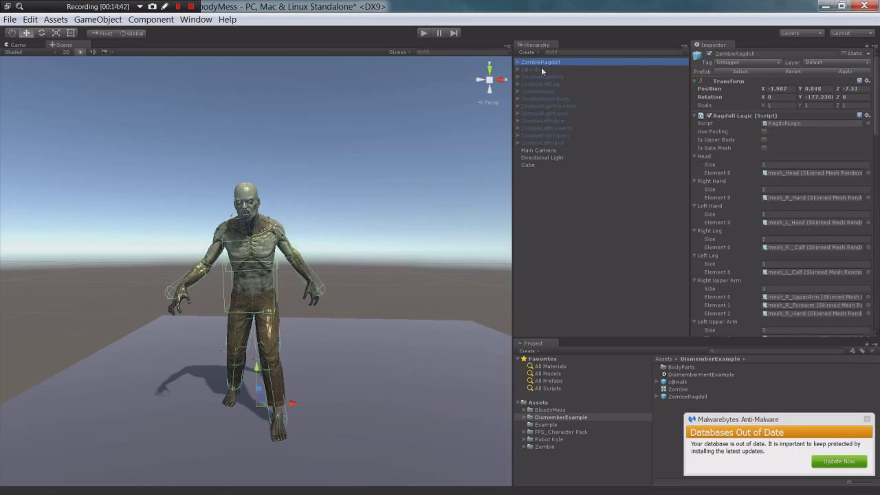
pyautogui.keyDown('alt'); pyautogui.moveTo(374, 202); pyautogui.dragTo(364, 220); pyautogui.keyUp('alt')
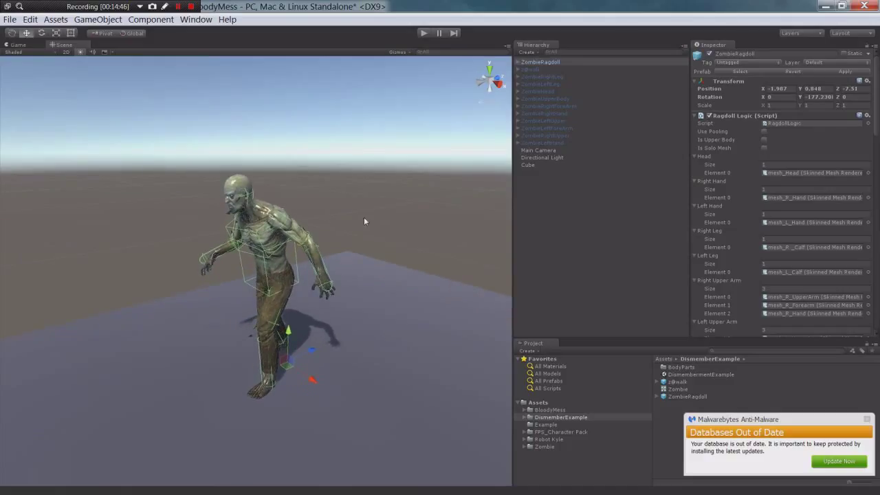
pyautogui.hotkey('ctrl', 'd')
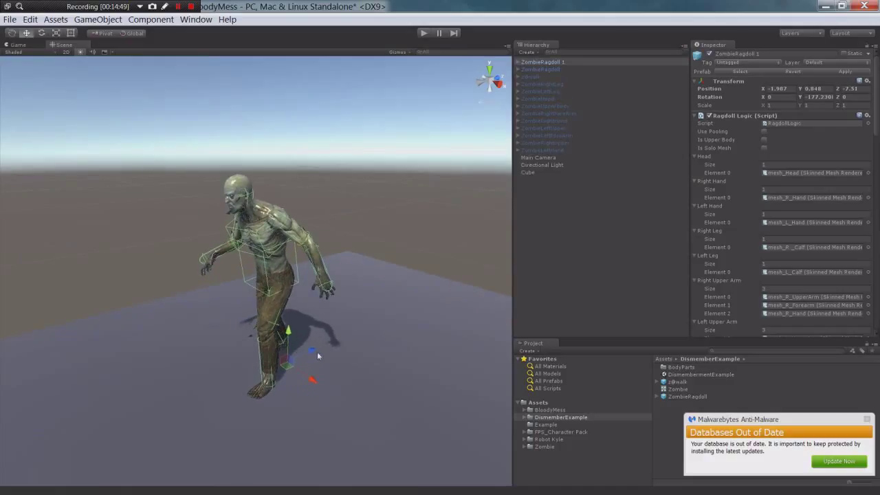
pyautogui.moveTo(317, 351); pyautogui.dragTo(128, 393)
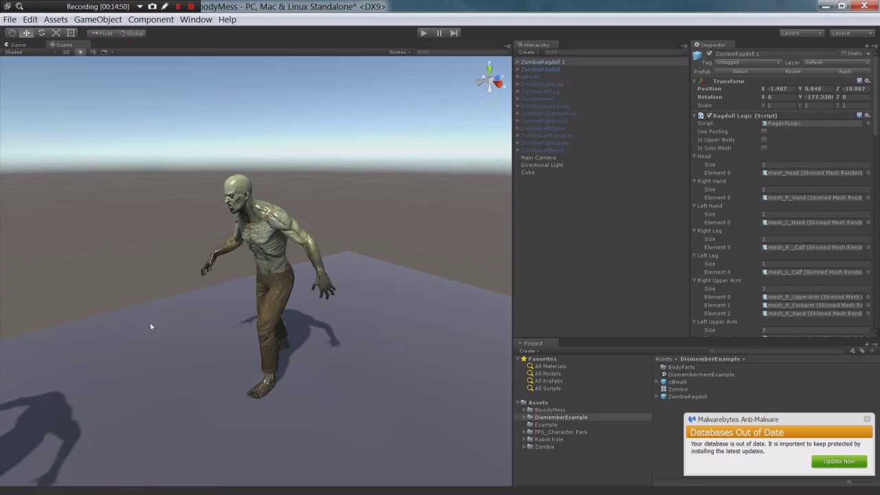
pyautogui.press('f')
pyautogui.scroll(-3, 392, 224)
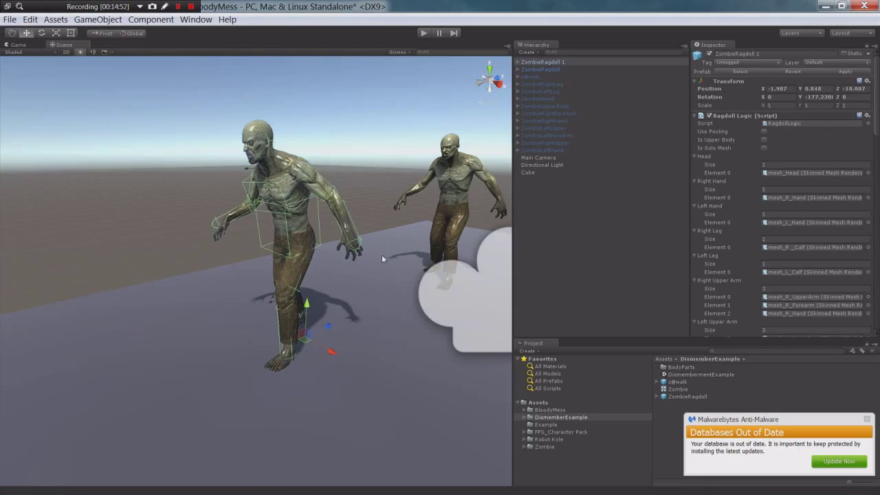
pyautogui.keyDown('alt'); pyautogui.moveTo(379, 235); pyautogui.dragTo(509, 207); pyautogui.keyUp('alt')
# Rename the duplicated ragdoll to ZombieHead
pyautogui.click(739, 54)
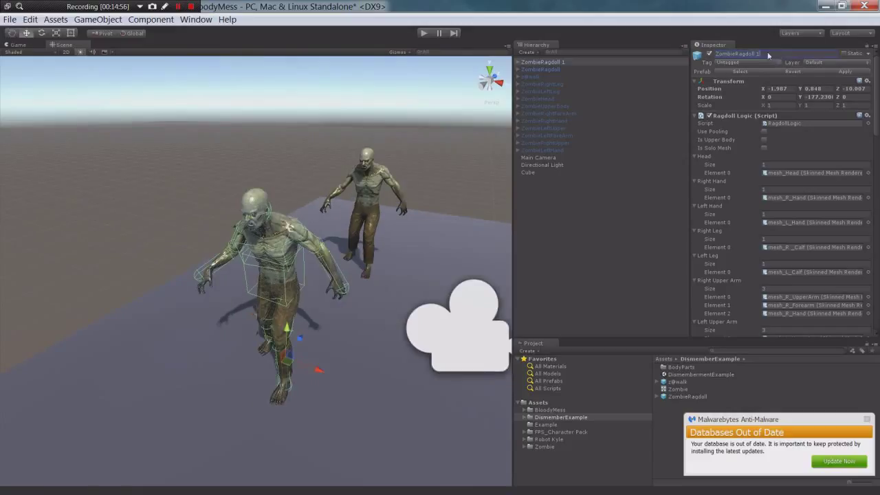
pyautogui.moveTo(735, 54); pyautogui.dragTo(754, 63)
pyautogui.write('He')
pyautogui.press('Return')
# Deactivate ZombieHead's meshes mesh_L_Calf through mesh_R_UpperArm, then select the Bip01 skeleton root
pyautogui.click(518, 62)
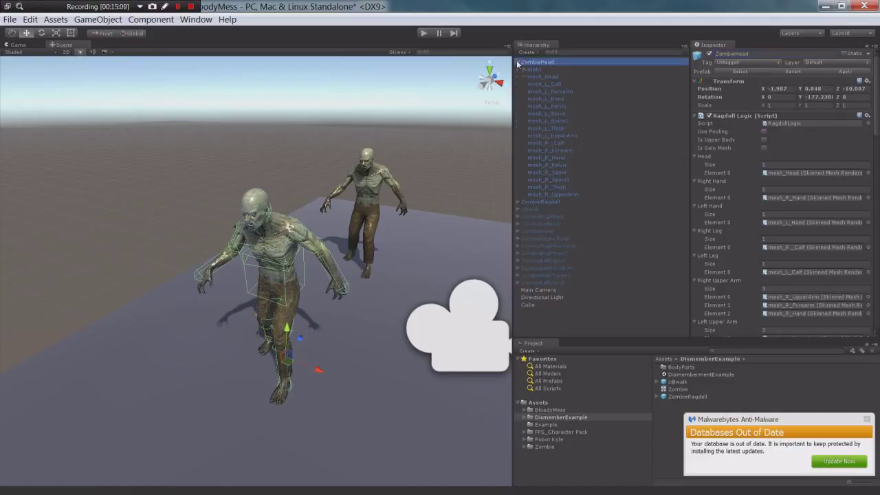
pyautogui.click(547, 84)
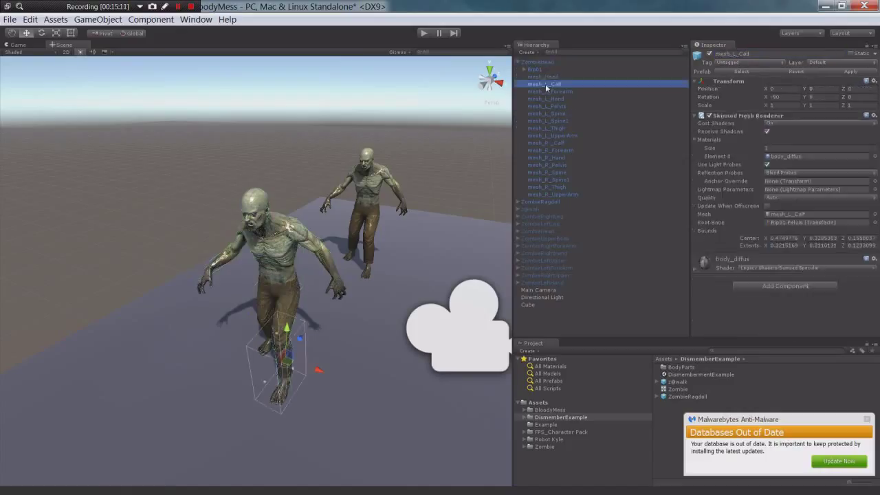
pyautogui.keyDown('shift'); pyautogui.click(561, 193); pyautogui.keyUp('shift')
pyautogui.click(710, 54)
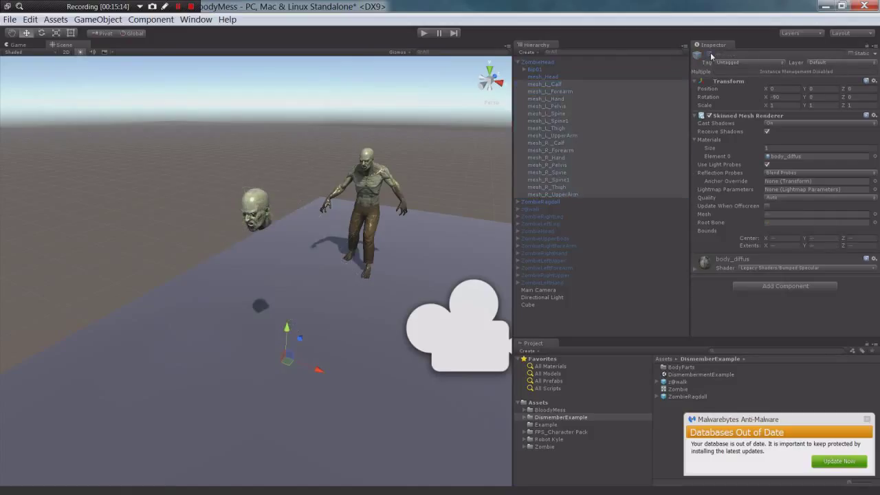
pyautogui.click(524, 70)
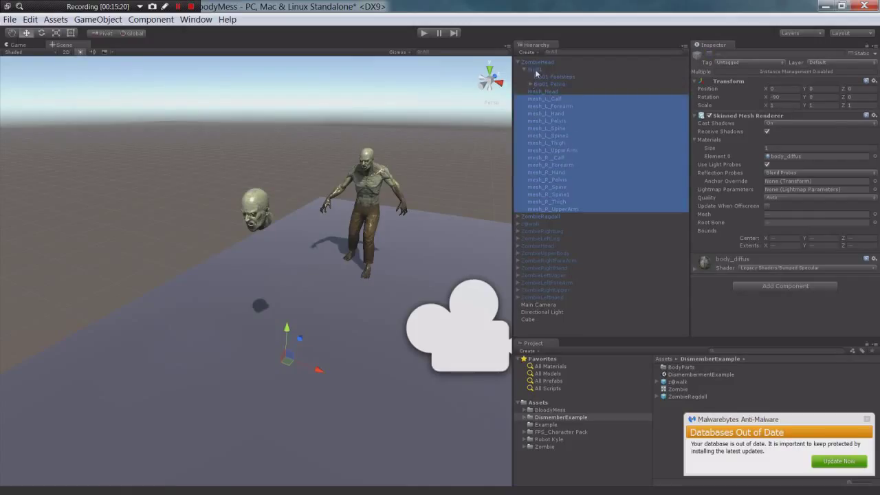
pyautogui.click(534, 71)
pyautogui.keyDown('alt'); pyautogui.moveTo(352, 214); pyautogui.dragTo(445, 176); pyautogui.keyUp('alt')
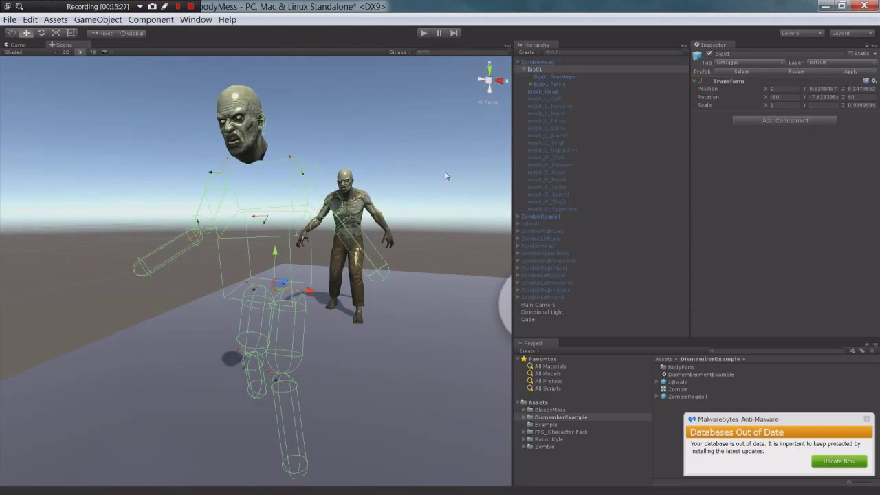
# Remove the Box Collider and Rigidbody from Bip01 Pelvis
pyautogui.click(531, 83)
pyautogui.click(536, 91)
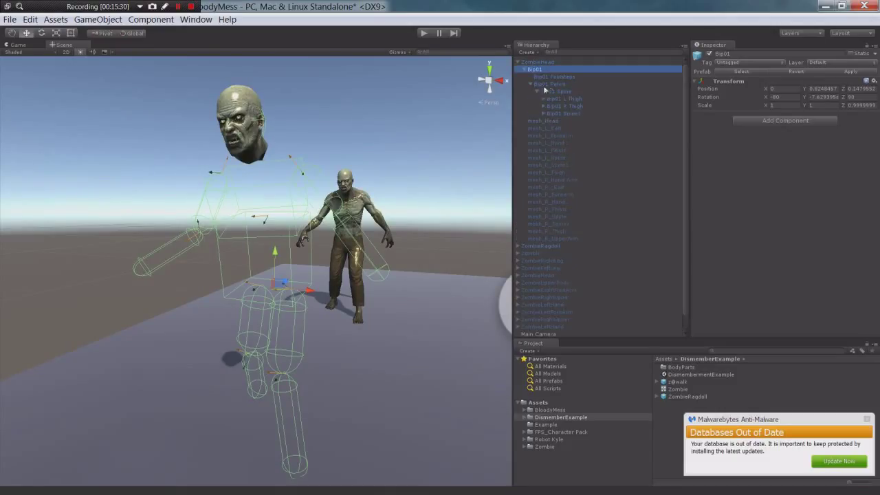
pyautogui.click(550, 84)
pyautogui.rightClick(740, 209)
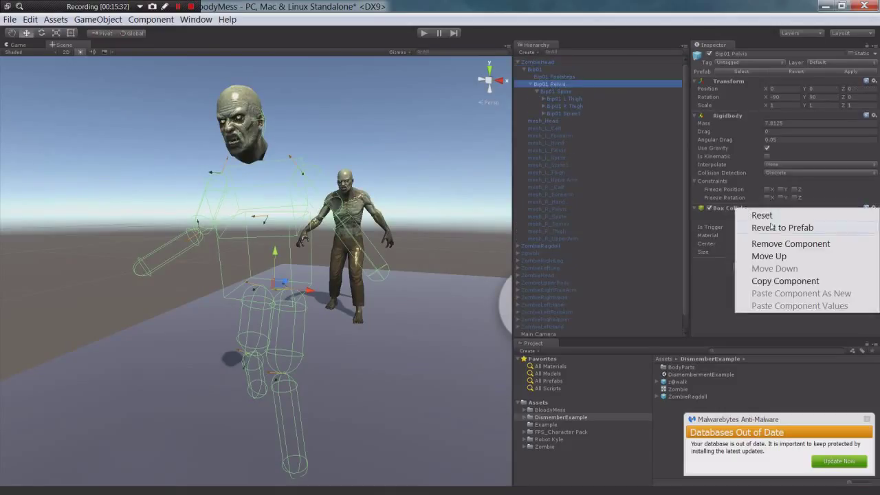
pyautogui.click(776, 243)
pyautogui.rightClick(730, 116)
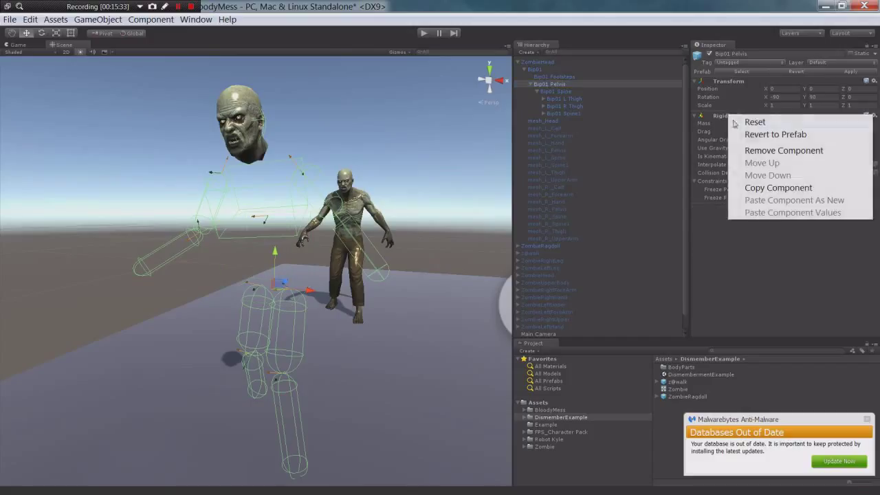
pyautogui.click(756, 148)
# Remove Character Joints, Capsule Colliders and Rigidbodies from both thighs and calves
pyautogui.click(543, 98)
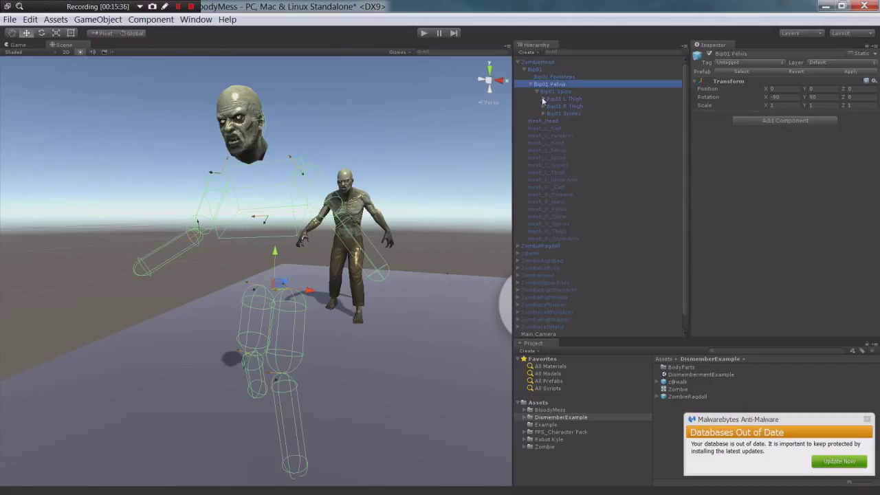
pyautogui.click(543, 114)
pyautogui.click(565, 99)
pyautogui.keyDown('ctrl'); pyautogui.click(567, 106); pyautogui.keyUp('ctrl')
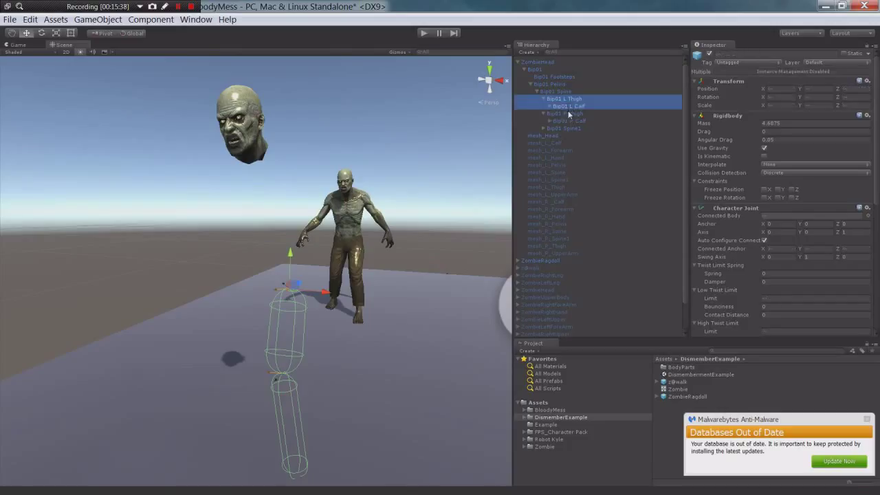
pyautogui.keyDown('ctrl'); pyautogui.click(568, 113); pyautogui.keyUp('ctrl')
pyautogui.keyDown('ctrl'); pyautogui.click(569, 120); pyautogui.keyUp('ctrl')
pyautogui.rightClick(737, 209)
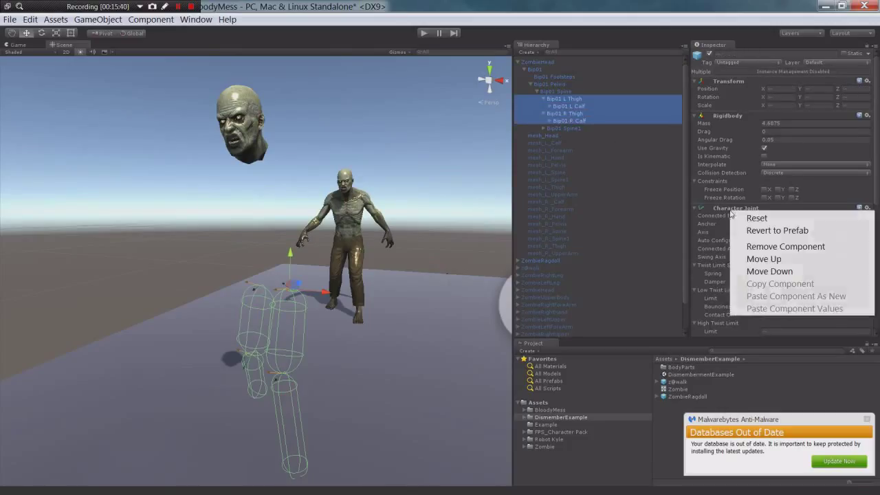
pyautogui.click(784, 246)
pyautogui.rightClick(739, 214)
pyautogui.click(775, 246)
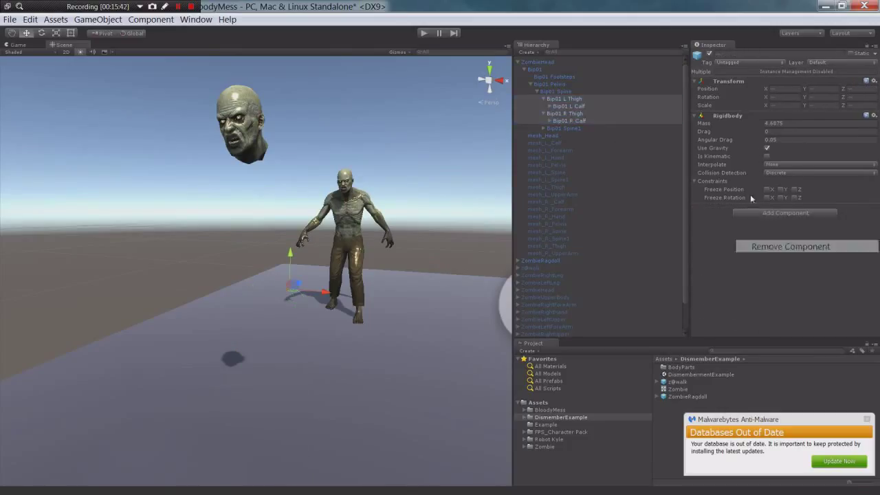
pyautogui.rightClick(735, 117)
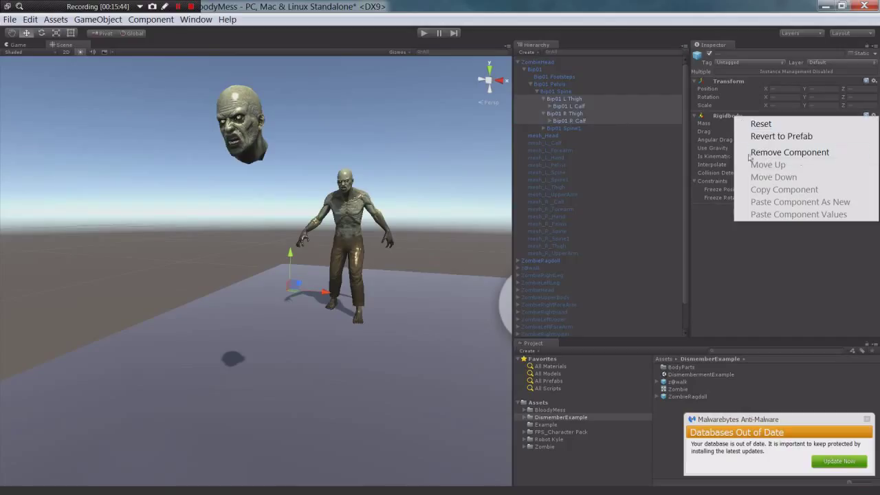
pyautogui.click(798, 153)
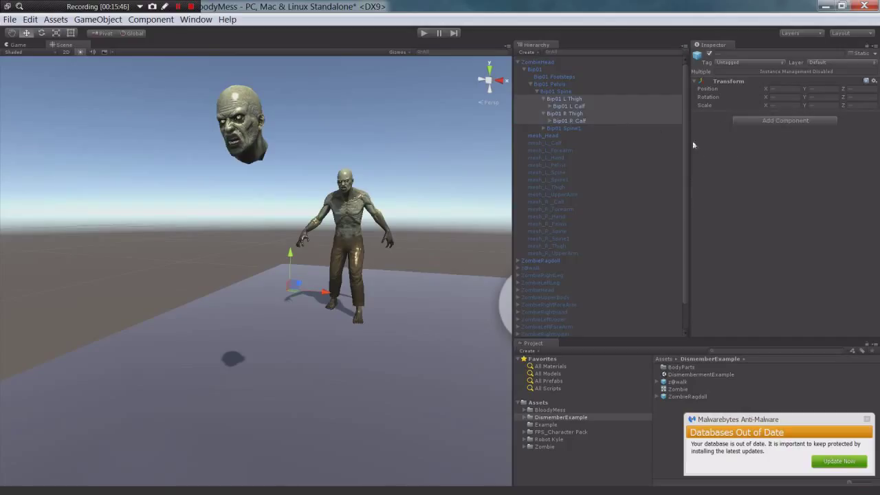
# Remove the Character Joint, Box Collider and Rigidbody from Bip01 Spine1
pyautogui.click(573, 127)
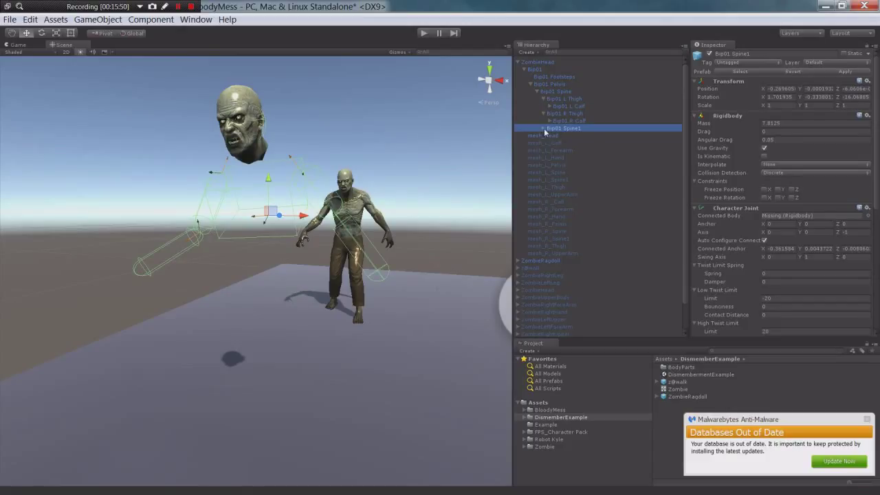
pyautogui.rightClick(736, 209)
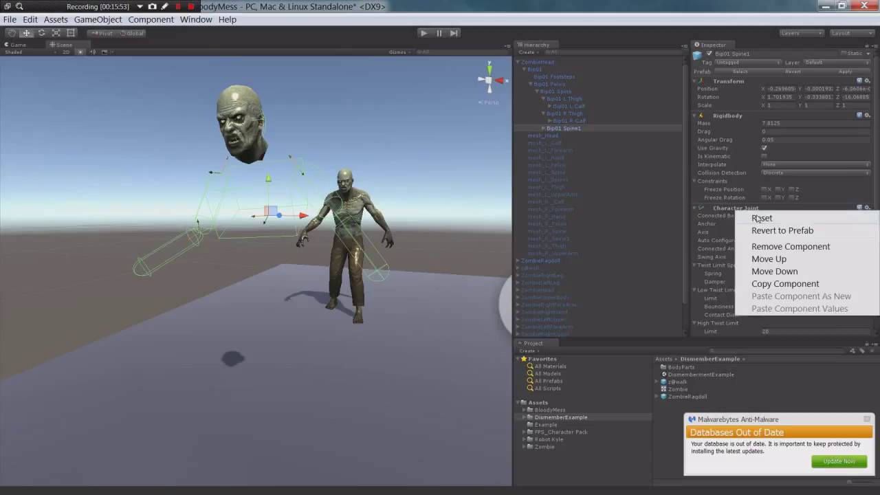
pyautogui.click(784, 247)
pyautogui.rightClick(742, 210)
pyautogui.click(783, 242)
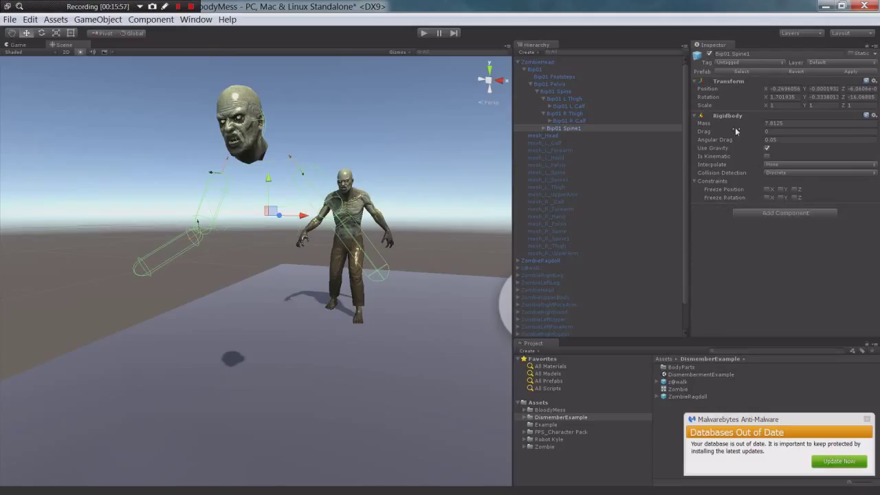
pyautogui.rightClick(735, 117)
pyautogui.click(773, 151)
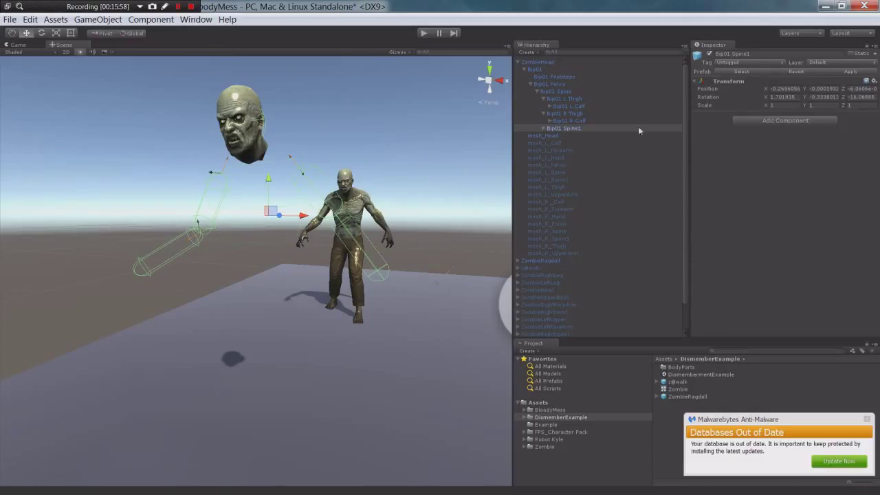
# Expand the neck, both clavicles, upper arms and forearms in the Bip01 hierarchy
pyautogui.click(543, 128)
pyautogui.click(552, 135)
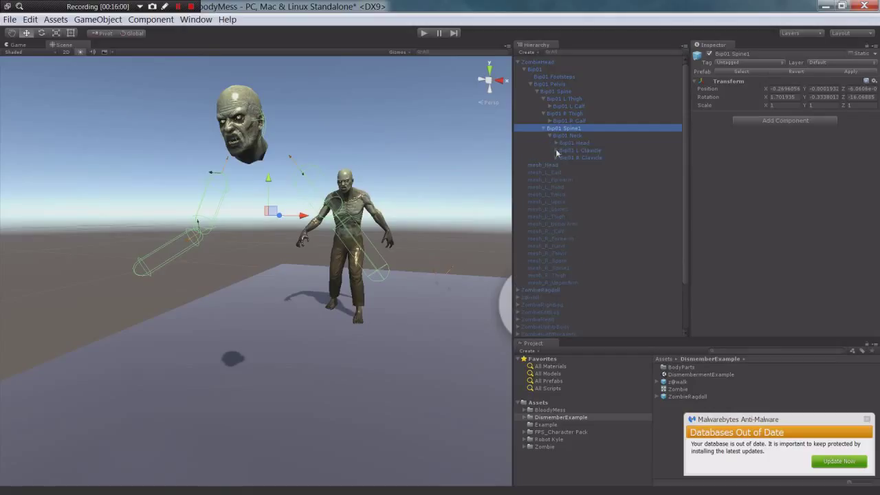
pyautogui.click(556, 149)
pyautogui.click(562, 158)
pyautogui.click(569, 166)
pyautogui.click(556, 179)
pyautogui.click(562, 187)
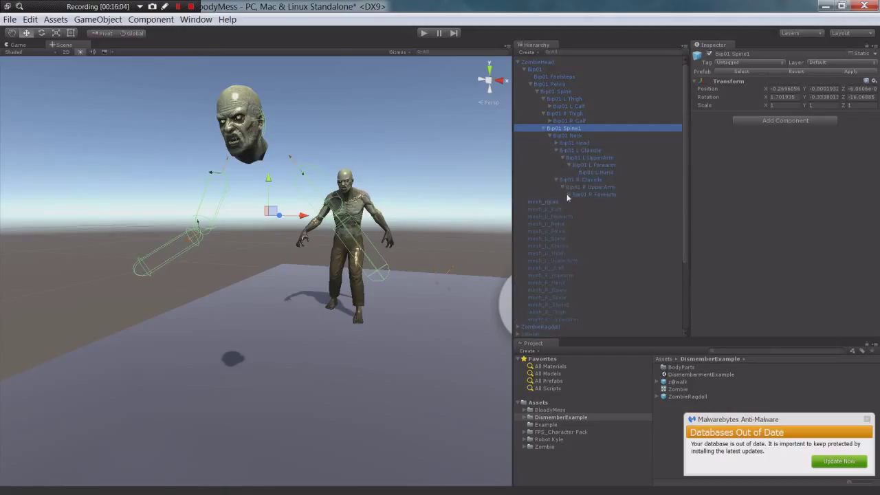
pyautogui.click(568, 194)
# Remove the Character Joint and Rigidbody from both upper arms and forearms
pyautogui.click(590, 157)
pyautogui.keyDown('ctrl'); pyautogui.click(592, 165); pyautogui.keyUp('ctrl')
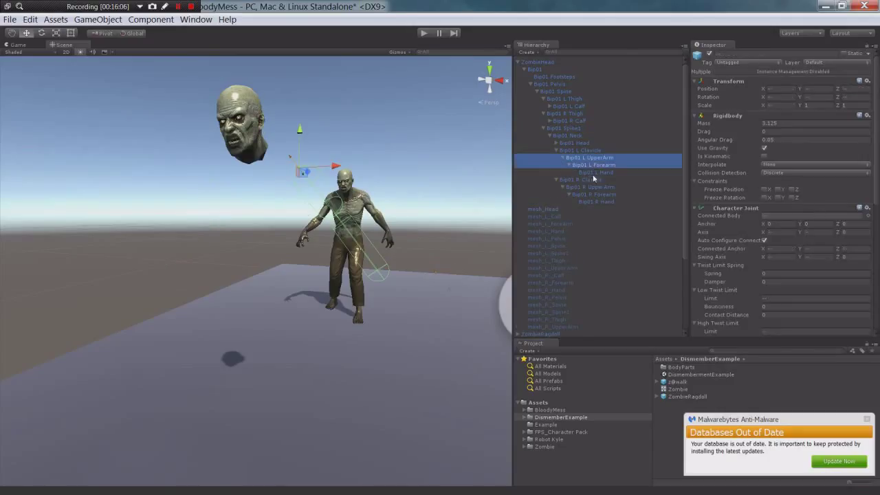
pyautogui.keyDown('ctrl'); pyautogui.click(594, 187); pyautogui.keyUp('ctrl')
pyautogui.keyDown('ctrl'); pyautogui.click(593, 196); pyautogui.keyUp('ctrl')
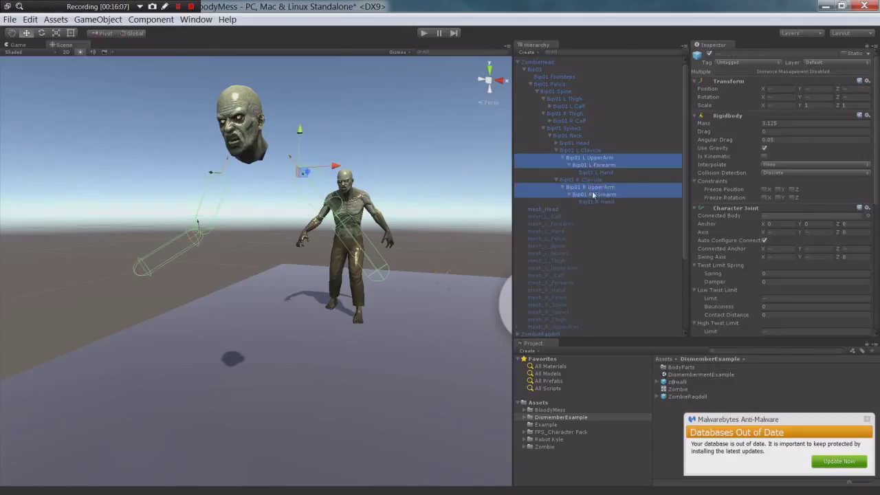
pyautogui.rightClick(730, 209)
pyautogui.click(775, 248)
pyautogui.rightClick(733, 209)
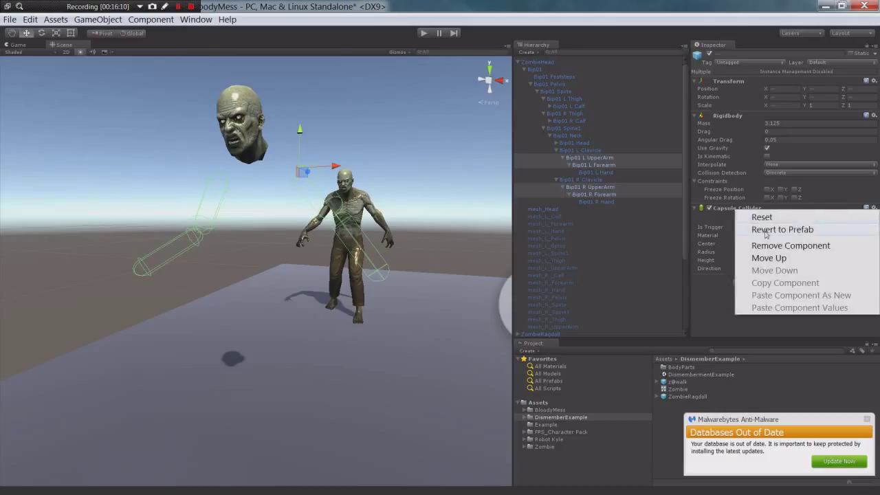
pyautogui.click(767, 246)
pyautogui.rightClick(734, 116)
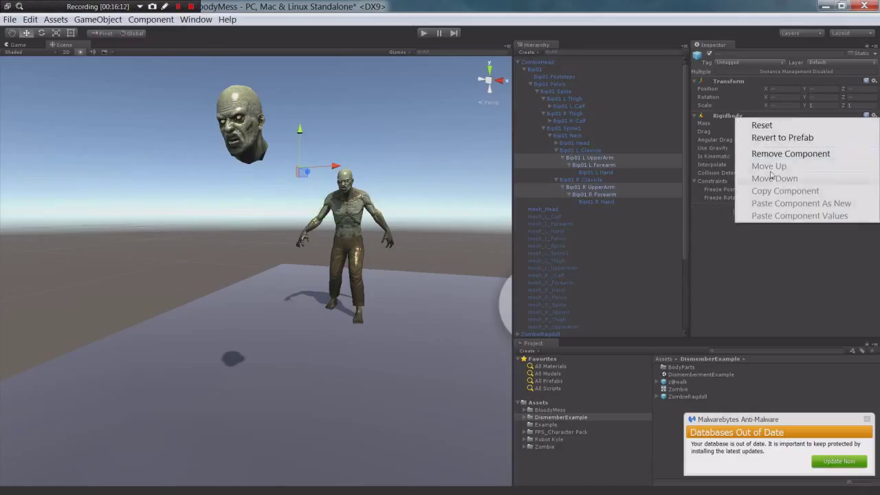
pyautogui.click(769, 155)
pyautogui.click(596, 202)
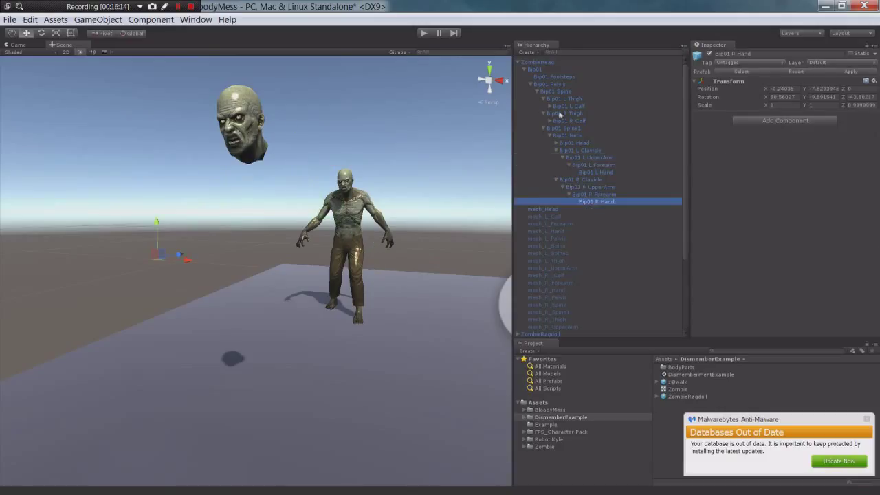
pyautogui.click(536, 71)
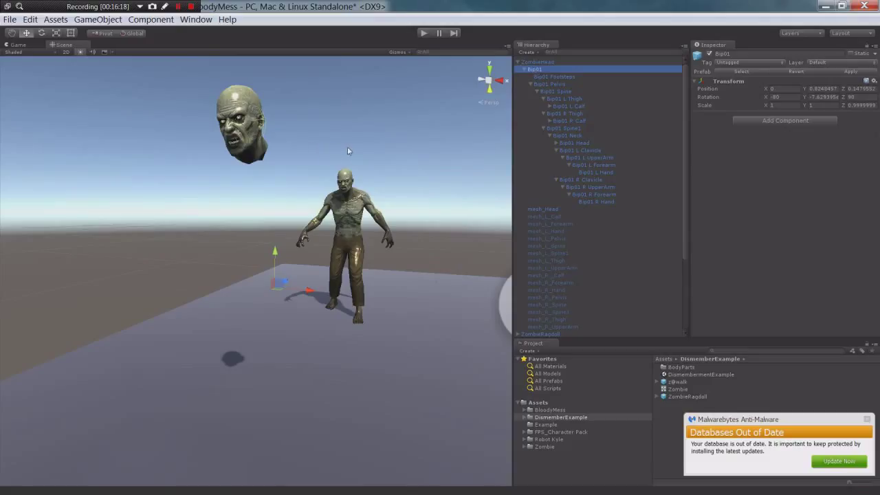
# Run Play mode twice to watch the zombie ragdoll collapse
pyautogui.moveTo(391, 108)
pyautogui.mouseDown(button='middle')
pyautogui.moveTo(406, 112)
pyautogui.moveTo(384, 124)
pyautogui.mouseUp(button='middle')
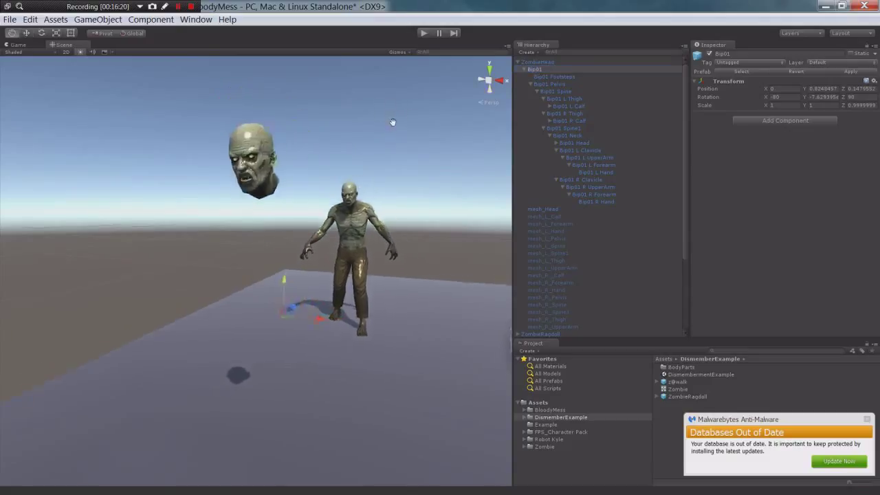
pyautogui.click(424, 33)
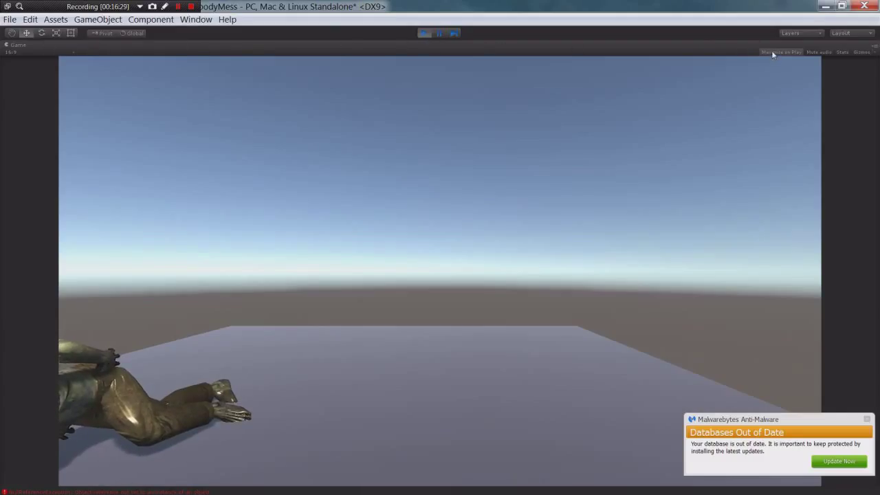
pyautogui.click(422, 33)
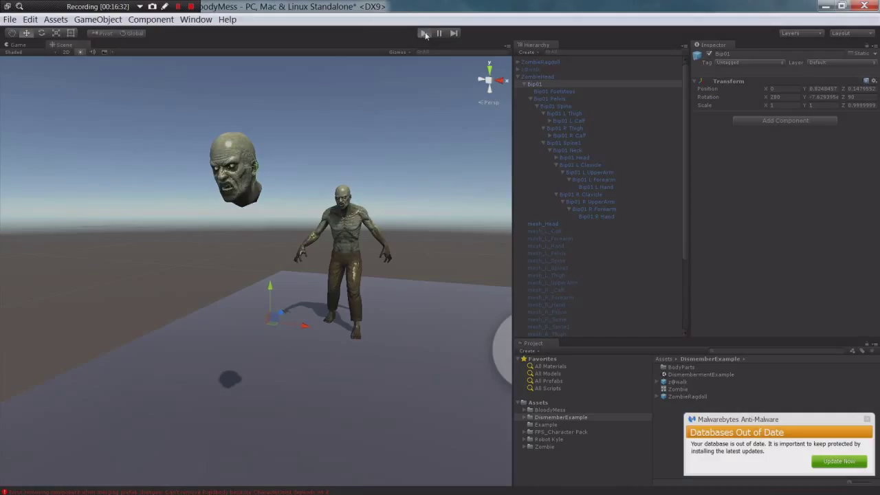
pyautogui.click(423, 33)
pyautogui.click(424, 33)
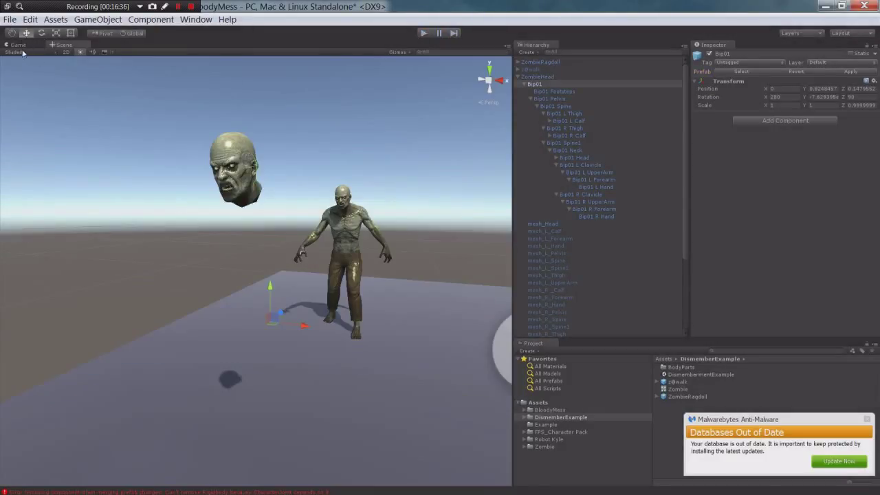
# Move the Game view to another dock, reframe the scene, and replay the ragdoll test
pyautogui.moveTo(19, 45); pyautogui.dragTo(624, 167)
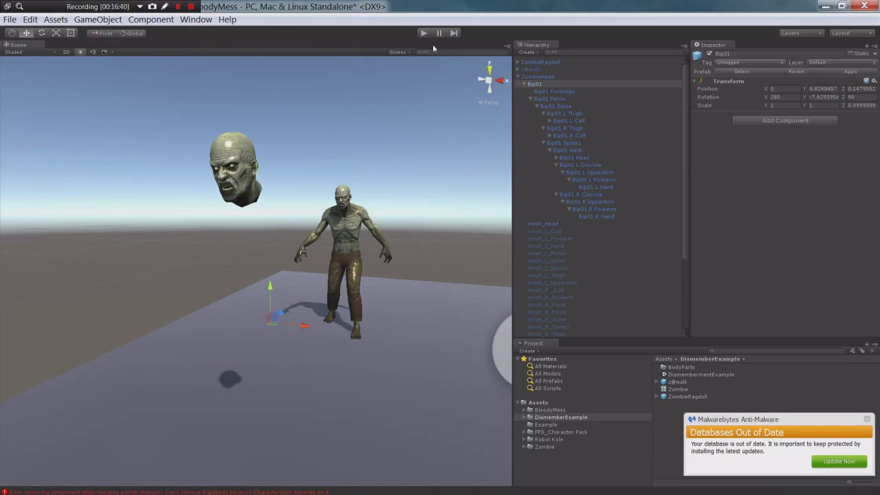
pyautogui.keyDown('alt'); pyautogui.moveTo(415, 196); pyautogui.dragTo(409, 220); pyautogui.keyUp('alt')
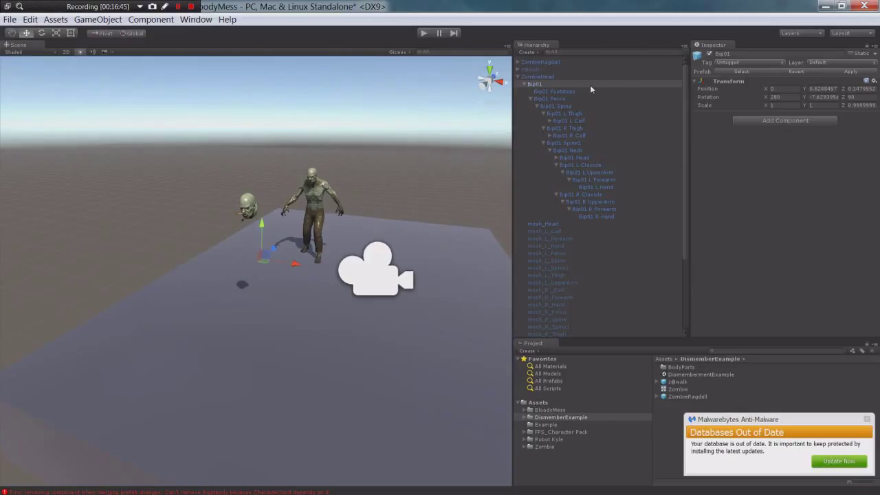
pyautogui.click(424, 34)
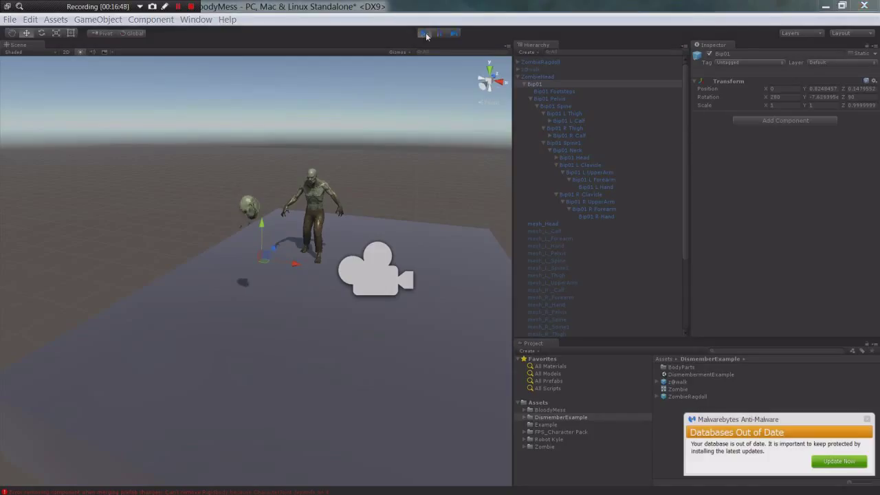
pyautogui.click(426, 35)
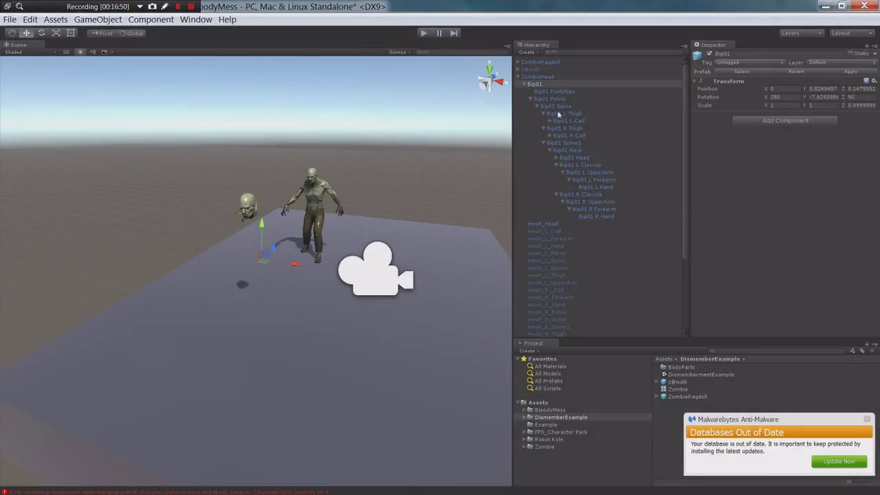
pyautogui.click(574, 157)
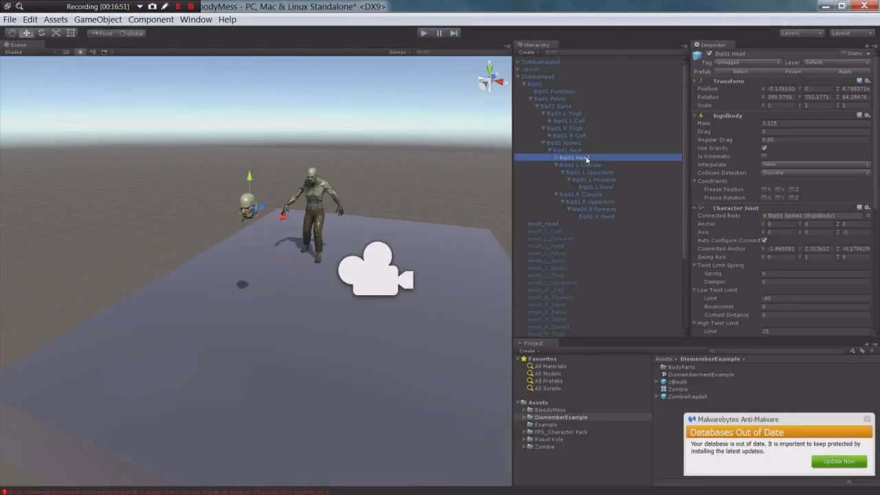
# Remove Bip01 Head's Character Joint and run a quick Play-mode test
pyautogui.rightClick(745, 208)
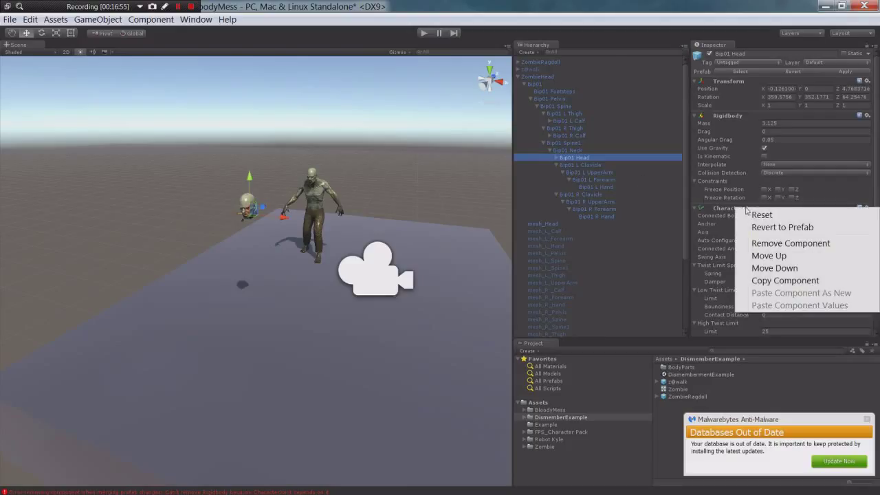
pyautogui.click(770, 242)
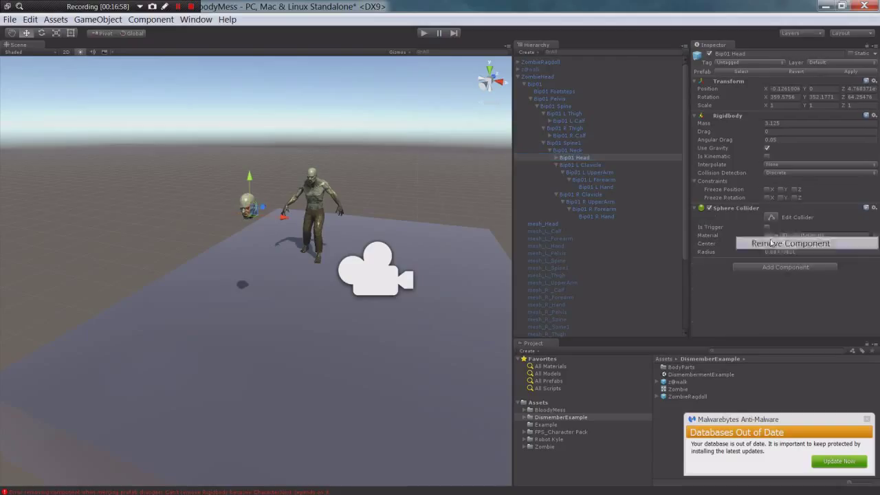
pyautogui.click(424, 33)
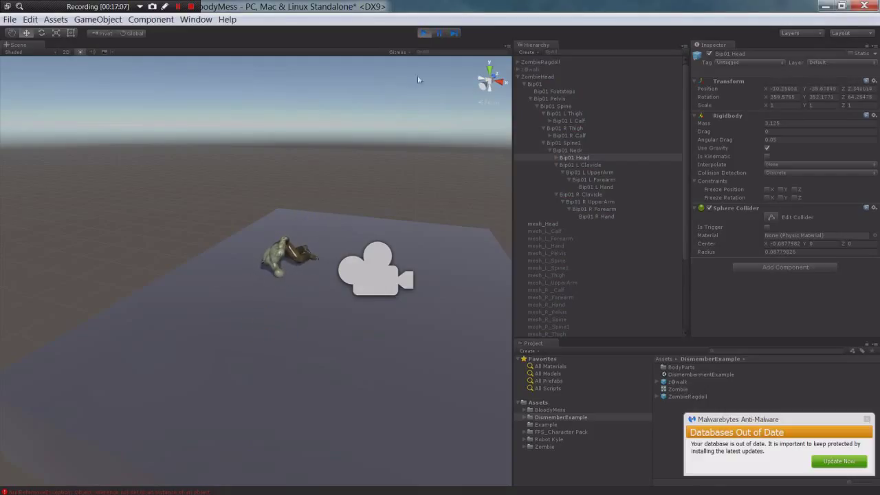
pyautogui.click(423, 33)
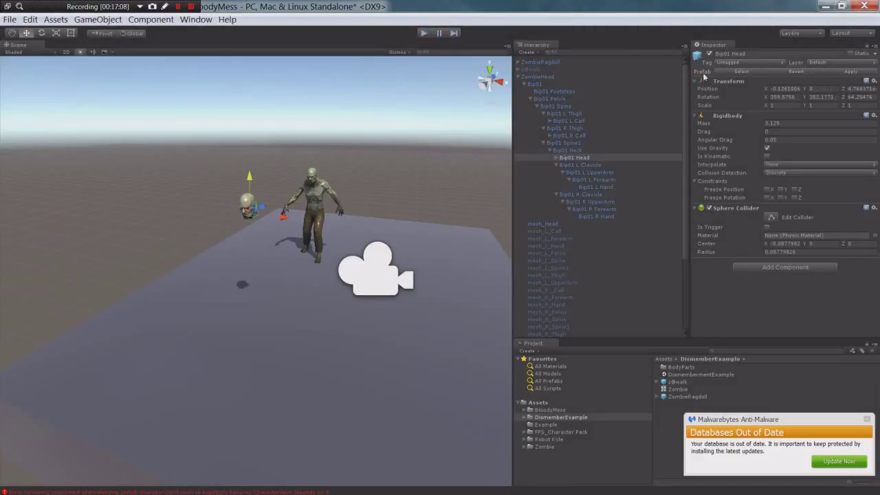
# Remove all three stacked Rigidbodies from Bip01 Spine1
pyautogui.click(571, 143)
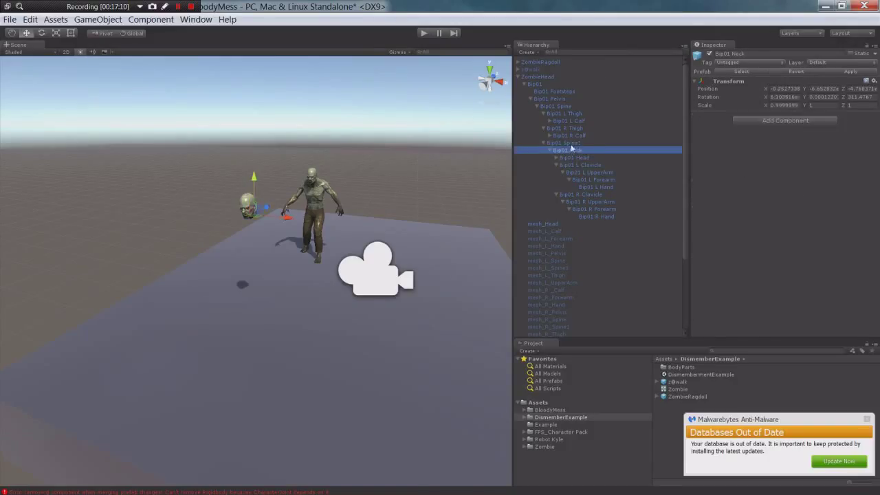
pyautogui.scroll(-2, 751, 261)
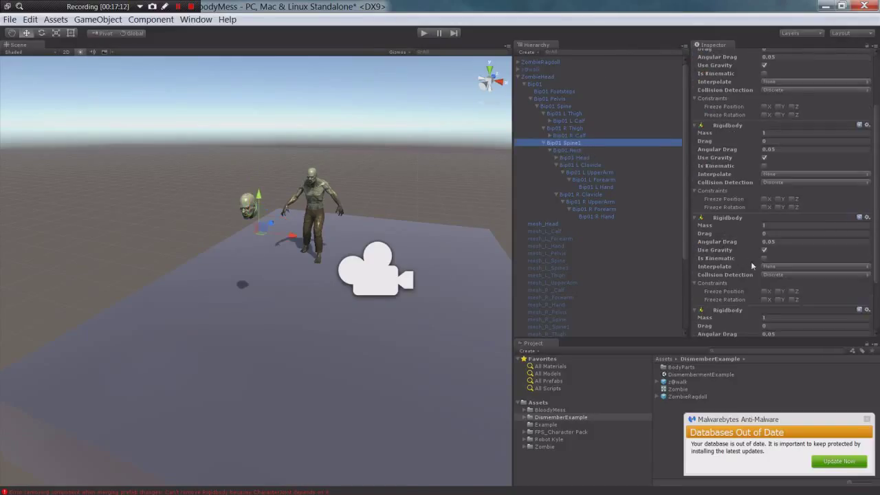
pyautogui.scroll(-3, 751, 262)
pyautogui.rightClick(734, 233)
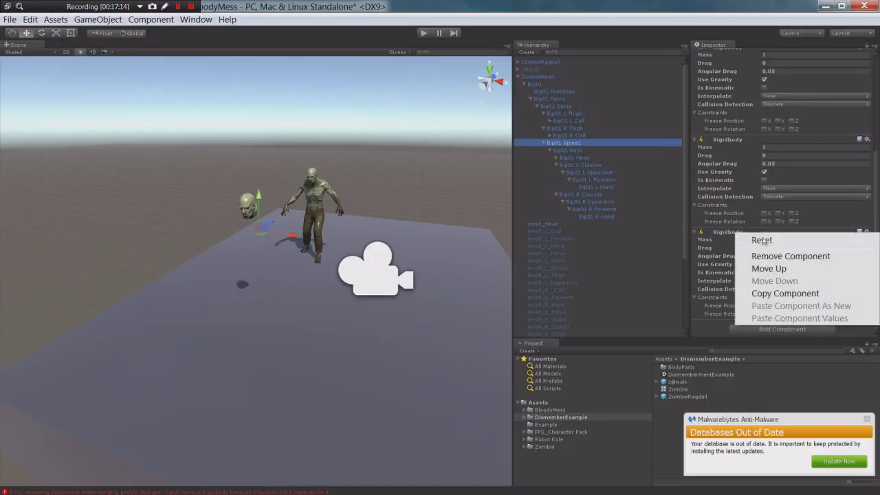
pyautogui.click(759, 255)
pyautogui.rightClick(737, 236)
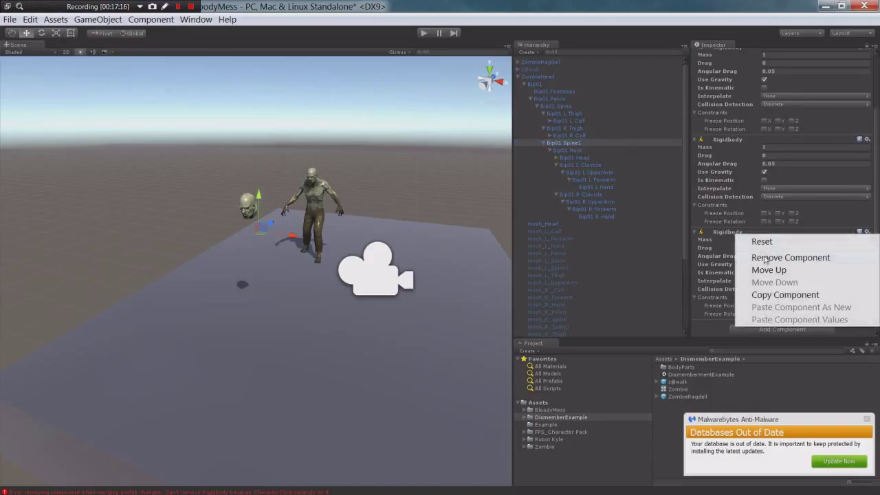
pyautogui.click(766, 257)
pyautogui.rightClick(738, 215)
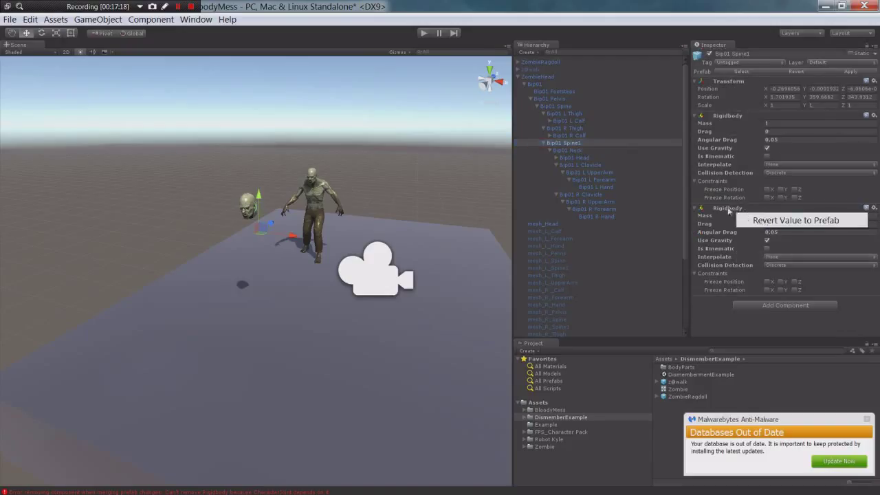
pyautogui.rightClick(730, 209)
pyautogui.click(760, 230)
pyautogui.rightClick(728, 117)
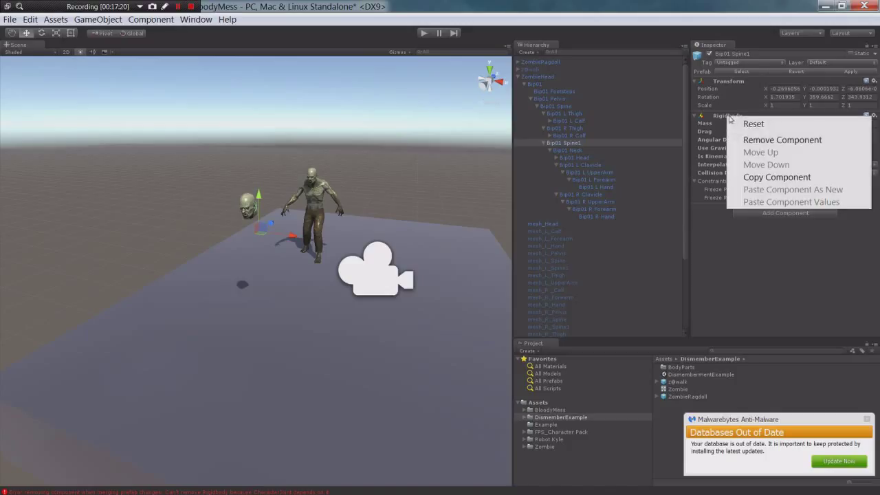
pyautogui.click(768, 141)
# Remove the duplicate Rigidbodies from Bip01 L Thigh
pyautogui.click(569, 128)
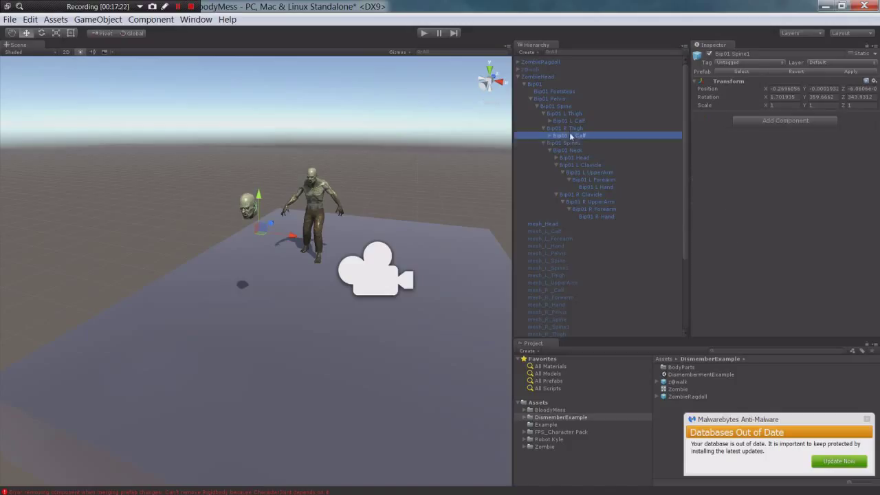
pyautogui.click(560, 105)
pyautogui.click(554, 98)
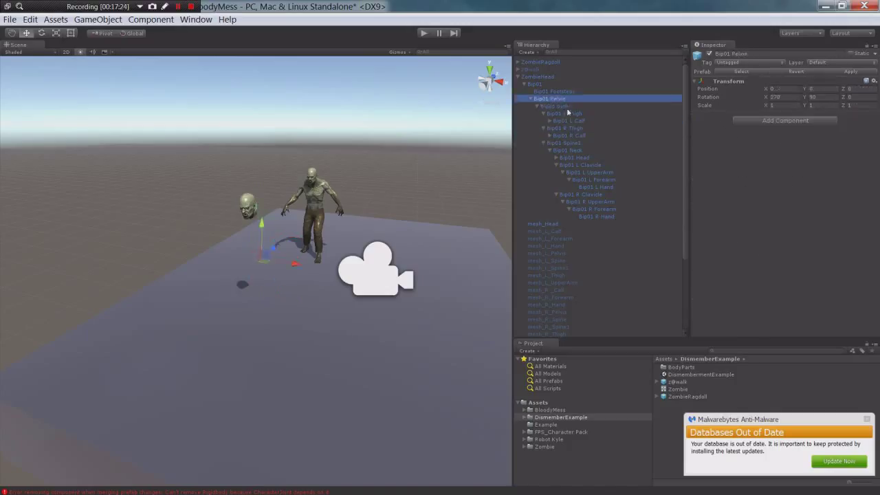
pyautogui.click(568, 114)
pyautogui.rightClick(726, 119)
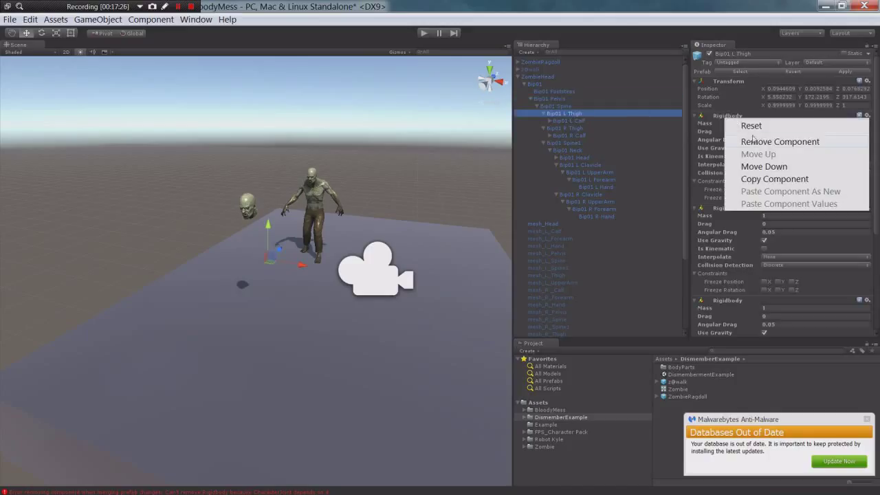
pyautogui.rightClick(735, 119)
pyautogui.click(756, 141)
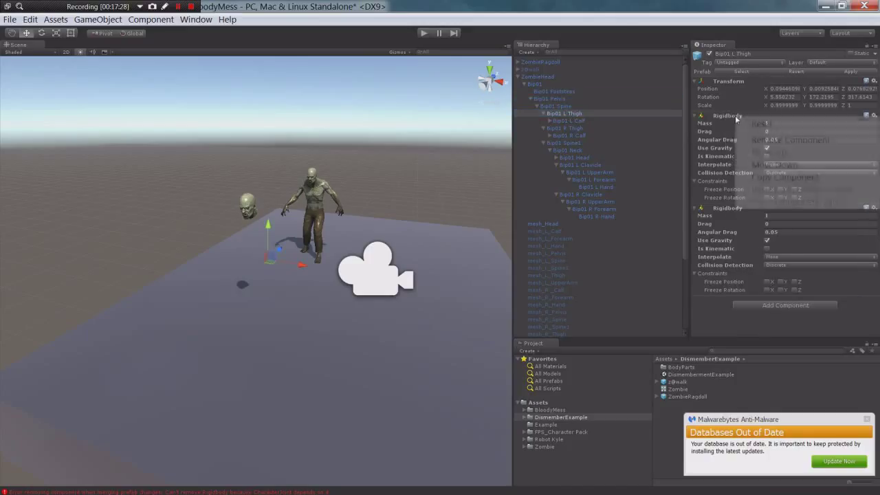
pyautogui.rightClick(734, 118)
pyautogui.click(756, 141)
pyautogui.rightClick(734, 118)
pyautogui.click(756, 142)
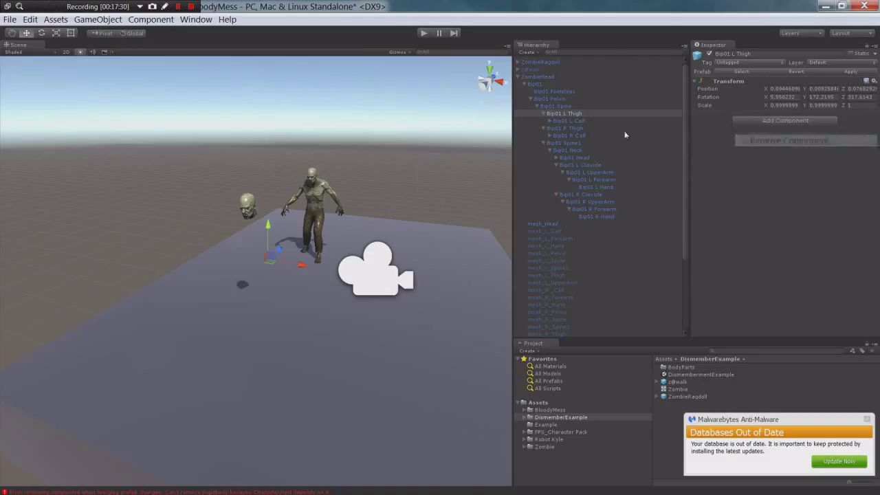
# Remove the duplicate Rigidbodies from Bip01 L Calf
pyautogui.click(570, 121)
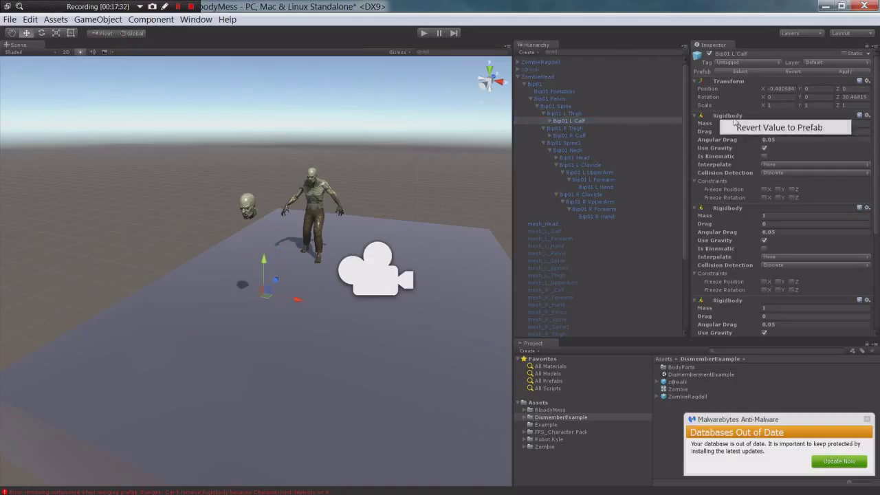
pyautogui.rightClick(733, 117)
pyautogui.click(756, 140)
pyautogui.rightClick(736, 119)
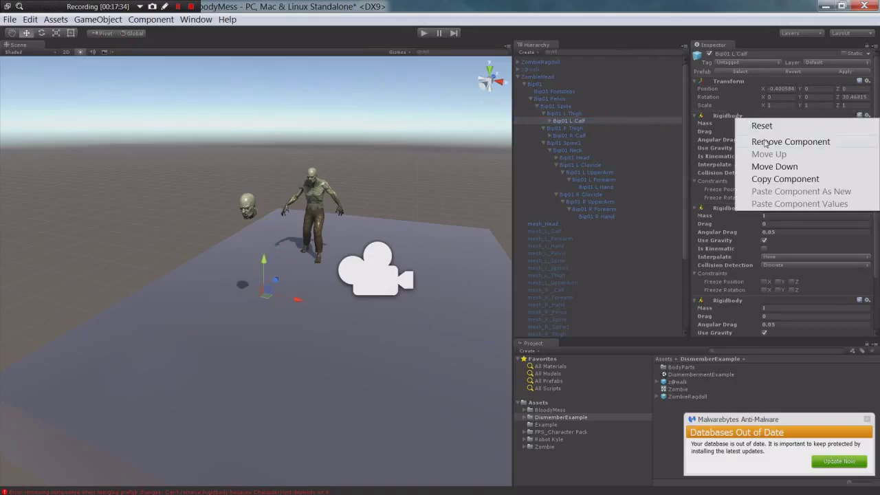
pyautogui.click(763, 141)
pyautogui.rightClick(736, 118)
pyautogui.click(762, 141)
pyautogui.rightClick(735, 117)
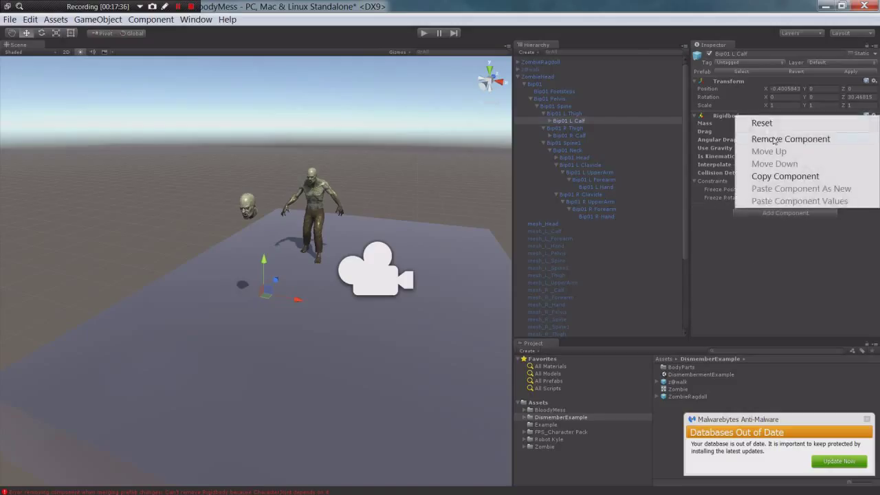
pyautogui.click(760, 141)
# Step through the bone hierarchy and select Bip01 R Calf to inspect its components
pyautogui.click(554, 113)
pyautogui.click(556, 106)
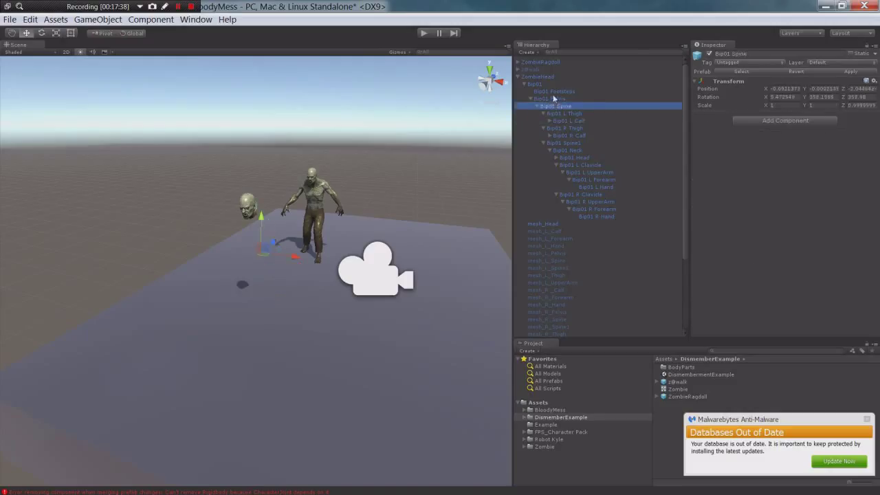
pyautogui.click(553, 99)
pyautogui.click(550, 90)
pyautogui.click(548, 84)
pyautogui.click(554, 90)
pyautogui.click(557, 106)
pyautogui.click(562, 114)
pyautogui.click(567, 120)
pyautogui.click(566, 136)
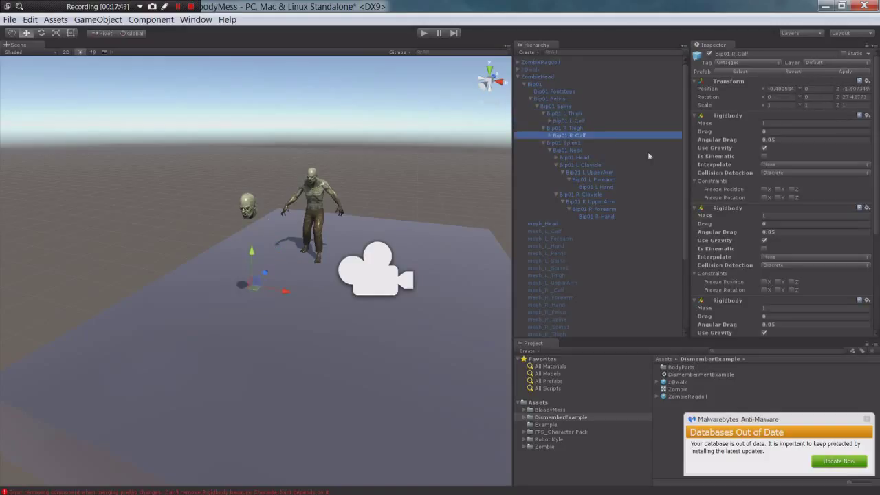
# Remove all Rigidbody components from Bip01 R Calf
pyautogui.rightClick(737, 305)
pyautogui.click(760, 321)
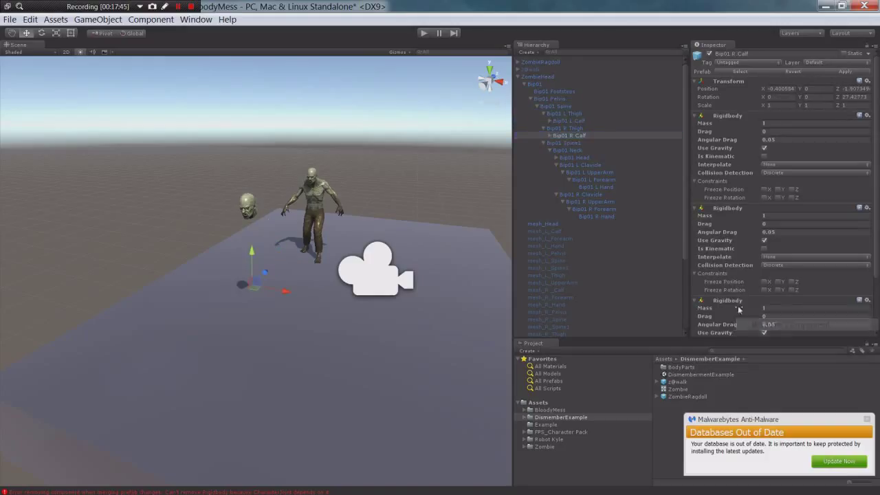
pyautogui.rightClick(728, 303)
pyautogui.click(755, 322)
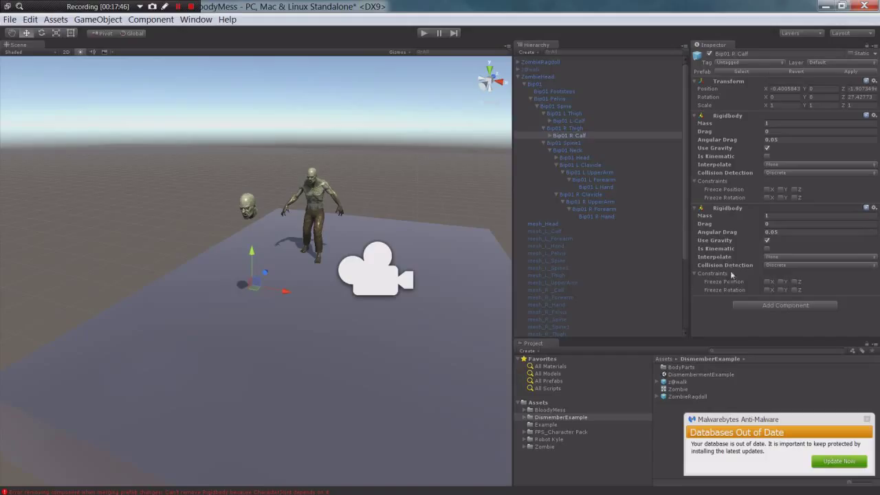
pyautogui.rightClick(726, 211)
pyautogui.click(754, 231)
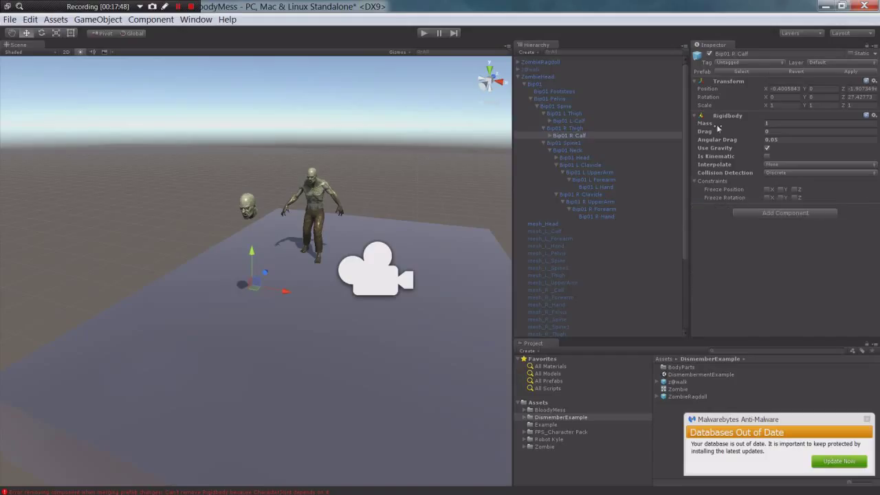
pyautogui.rightClick(726, 122)
pyautogui.click(759, 144)
# Select Bip01 L UpperArm and remove its three Rigidbody components
pyautogui.click(576, 145)
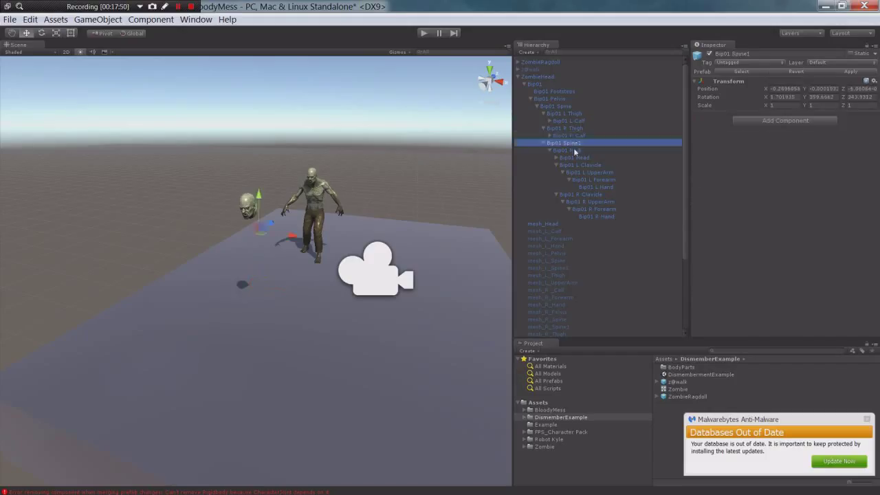
pyautogui.press('Down')
pyautogui.press('Down')
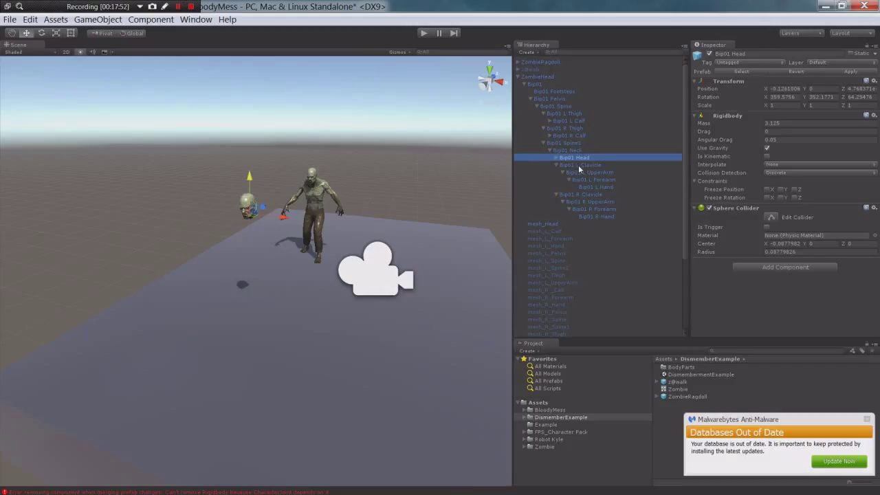
pyautogui.click(579, 166)
pyautogui.click(582, 173)
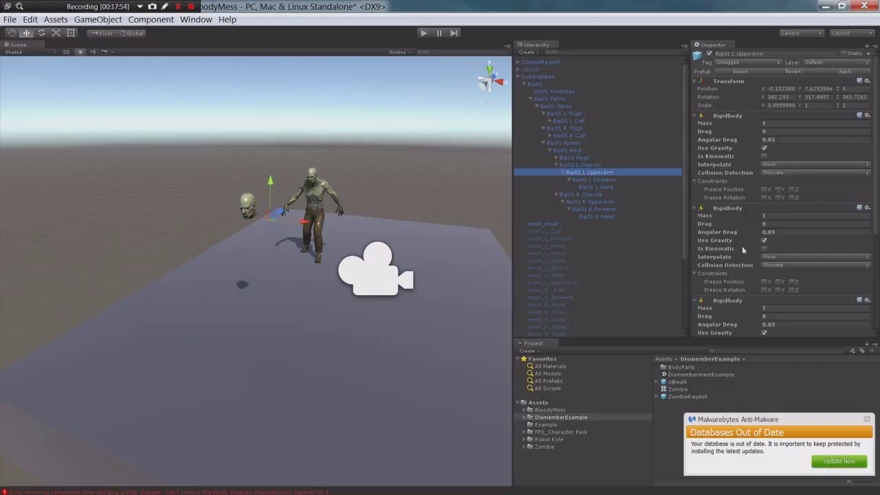
pyautogui.scroll(-3, 734, 224)
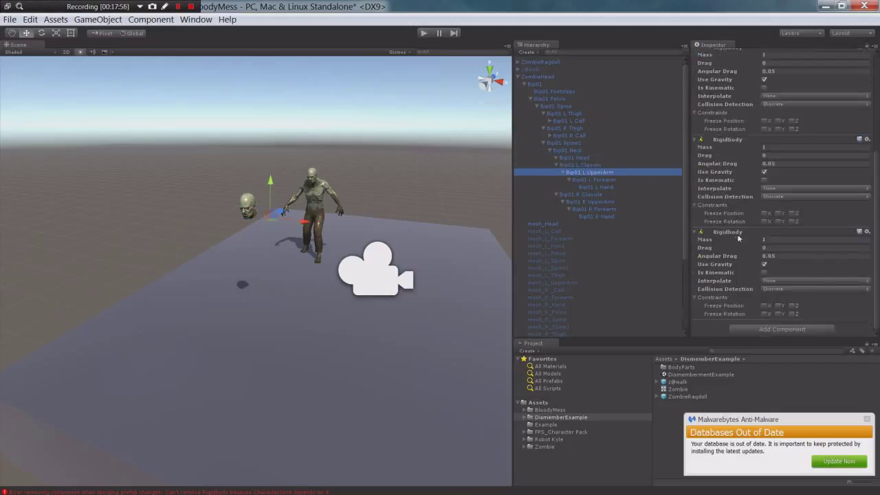
pyautogui.rightClick(736, 233)
pyautogui.click(760, 241)
pyautogui.rightClick(741, 234)
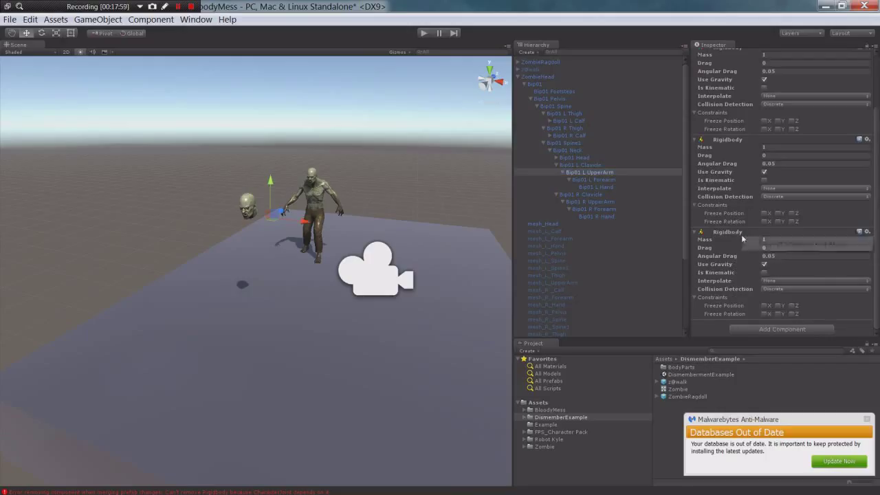
pyautogui.rightClick(746, 231)
pyautogui.click(764, 253)
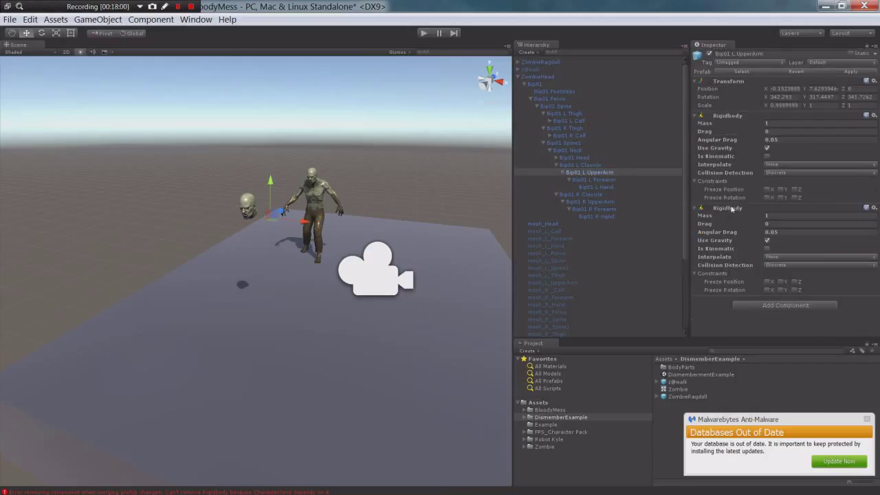
pyautogui.rightClick(731, 210)
pyautogui.click(763, 232)
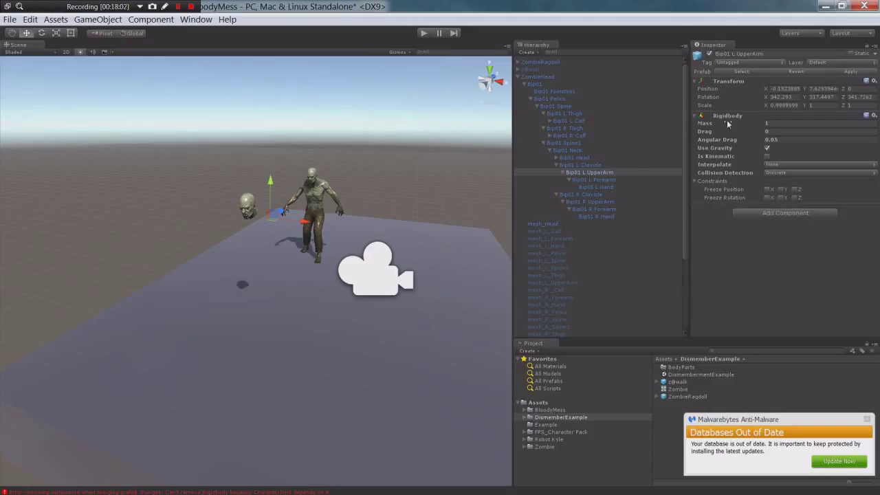
pyautogui.rightClick(727, 117)
pyautogui.click(782, 138)
# Remove every Rigidbody component from Bip01 L Forearm
pyautogui.click(609, 181)
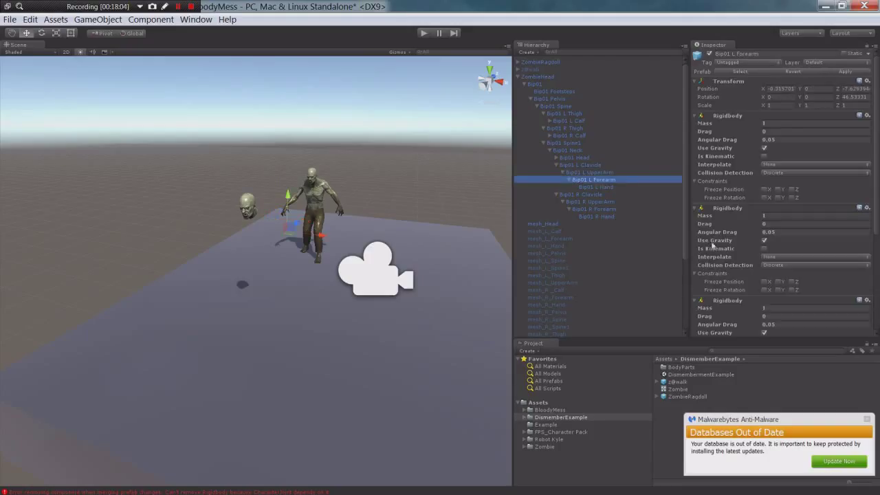
pyautogui.scroll(-2, 737, 282)
pyautogui.scroll(-2, 737, 281)
pyautogui.rightClick(731, 231)
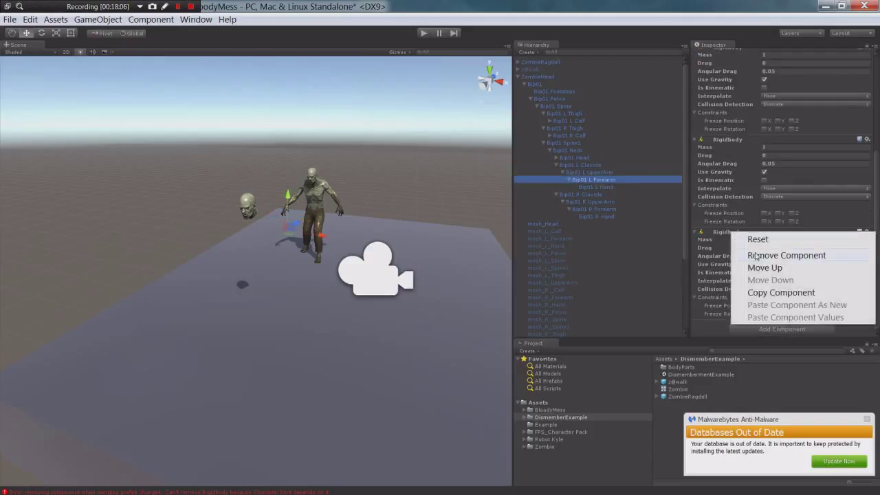
pyautogui.click(756, 254)
pyautogui.rightClick(740, 233)
pyautogui.click(767, 253)
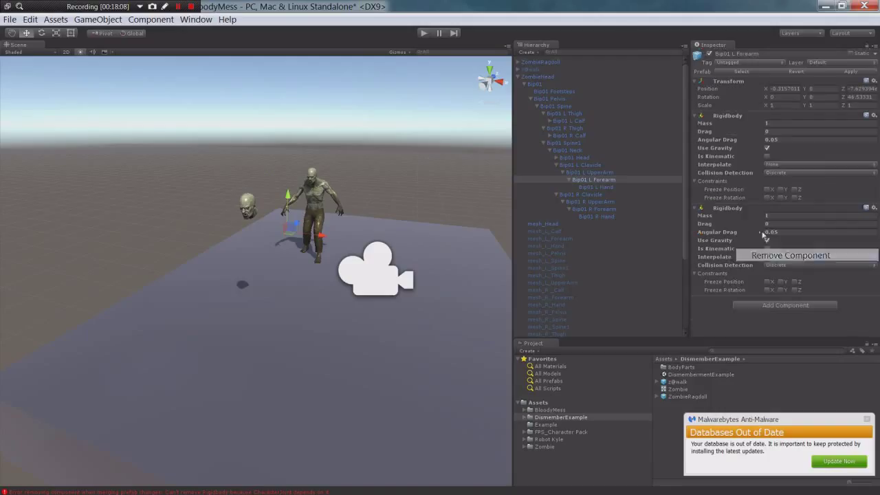
pyautogui.rightClick(727, 209)
pyautogui.click(755, 233)
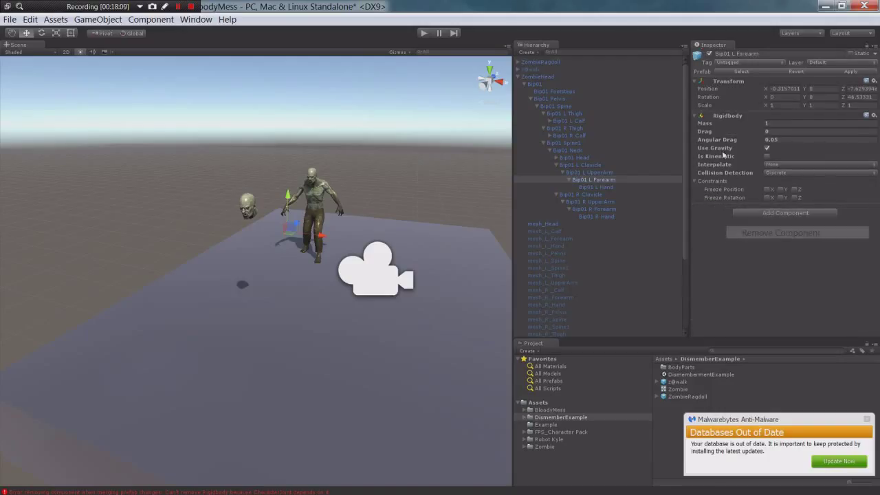
pyautogui.rightClick(726, 119)
pyautogui.click(761, 141)
# Select Bip01 R UpperArm and remove its four Rigidbody components
pyautogui.click(603, 181)
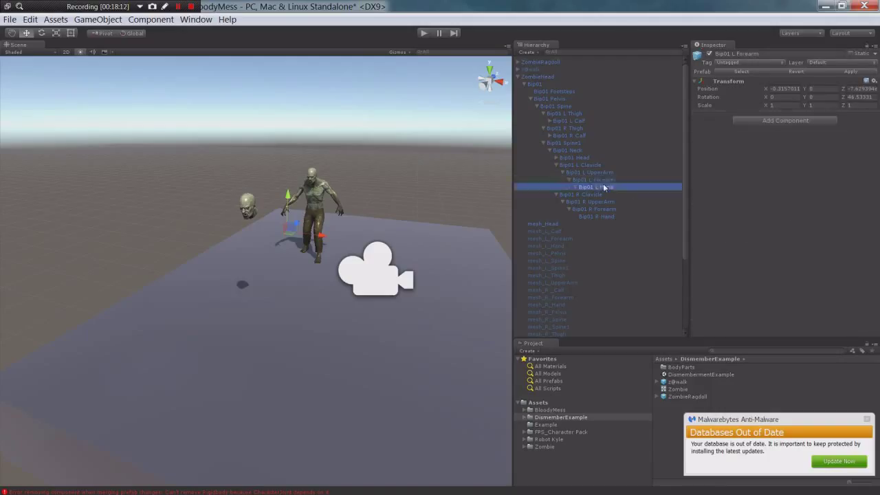
pyautogui.click(588, 195)
pyautogui.click(590, 202)
pyautogui.click(596, 210)
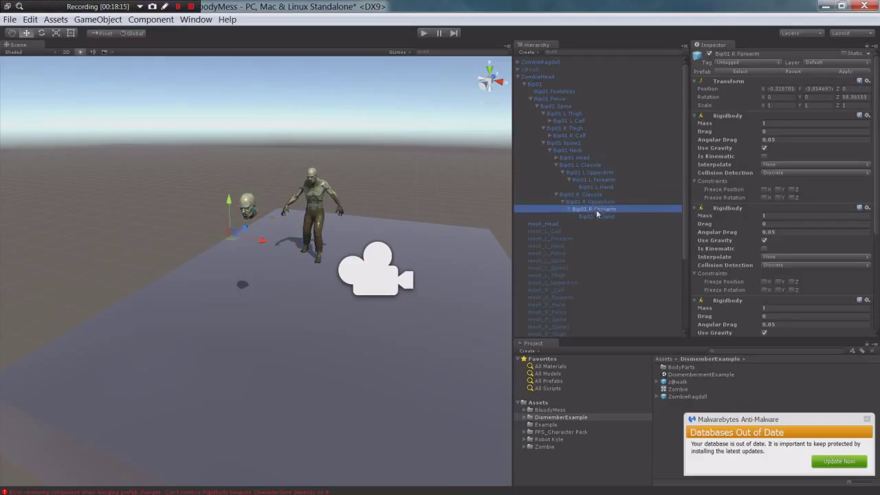
pyautogui.click(599, 202)
pyautogui.rightClick(728, 117)
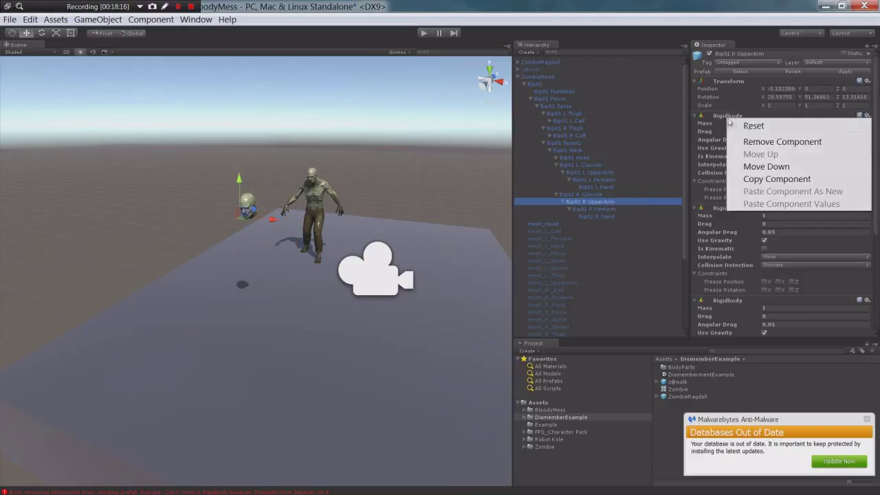
pyautogui.click(754, 139)
pyautogui.rightClick(730, 116)
pyautogui.click(754, 140)
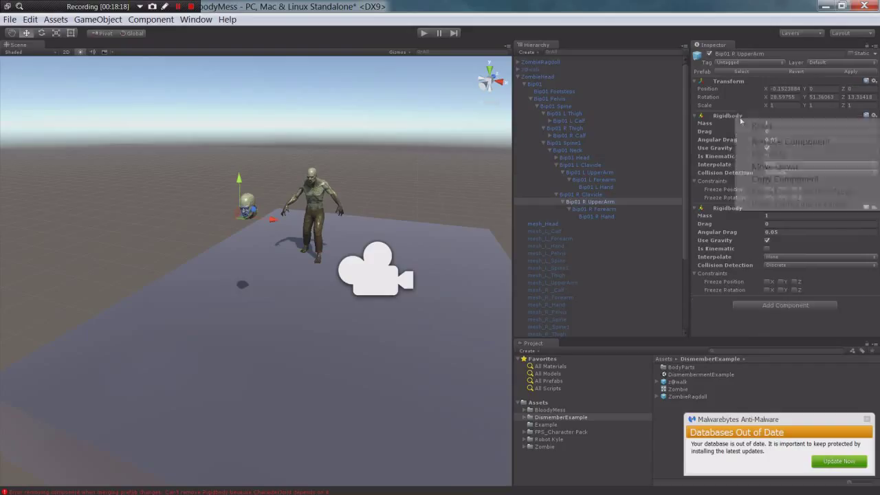
pyautogui.rightClick(730, 116)
pyautogui.click(753, 140)
pyautogui.rightClick(729, 116)
pyautogui.click(743, 139)
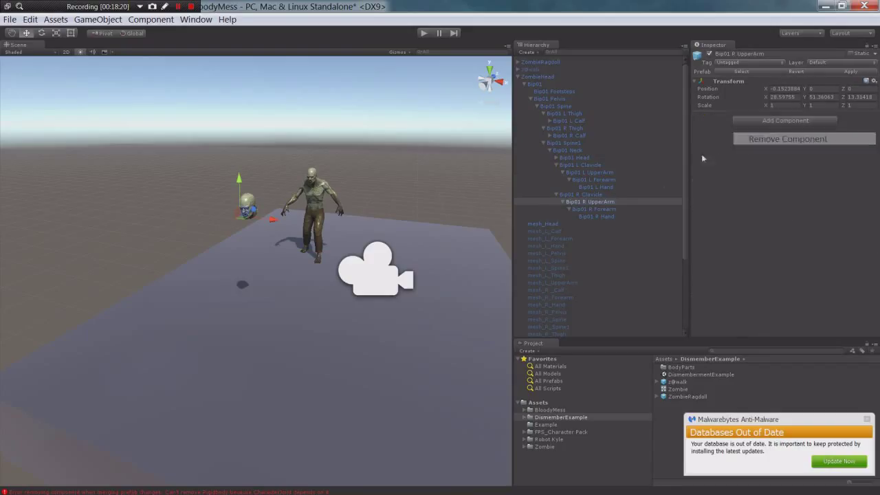
# Remove all four Rigidbody components from Bip01 R Forearm
pyautogui.click(601, 211)
pyautogui.rightClick(742, 118)
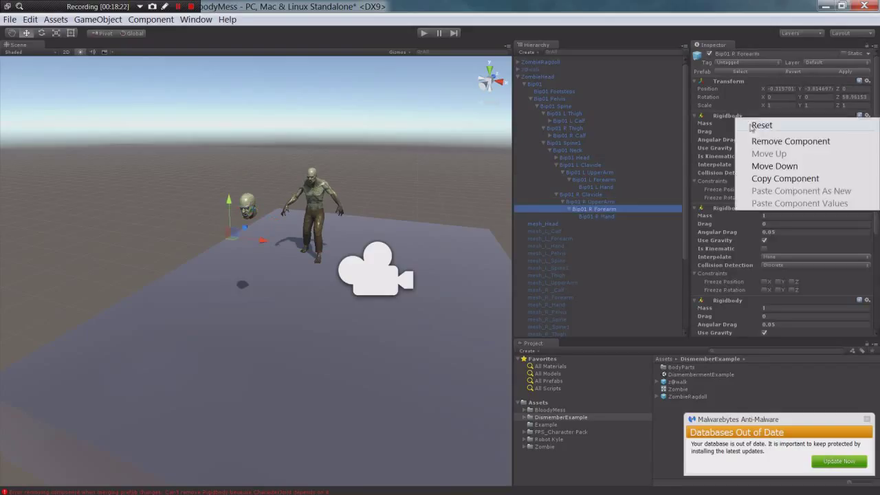
pyautogui.click(754, 140)
pyautogui.rightClick(740, 122)
pyautogui.rightClick(739, 115)
pyautogui.click(756, 139)
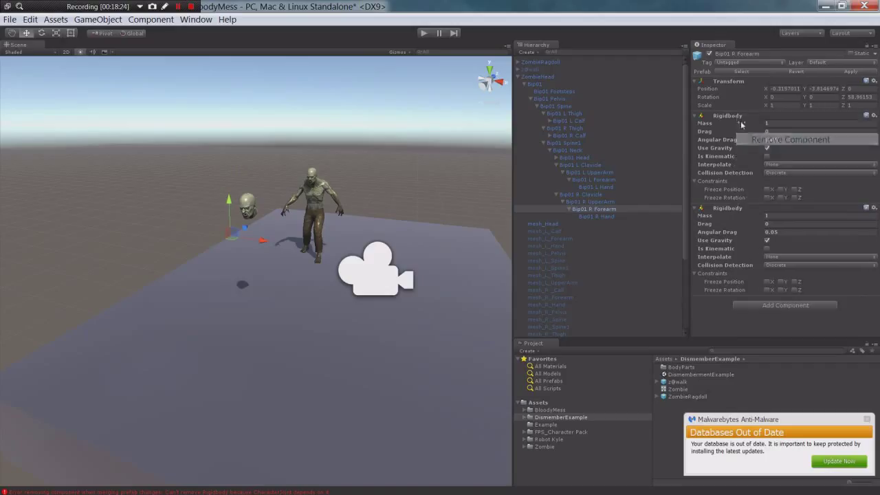
pyautogui.rightClick(736, 116)
pyautogui.click(754, 140)
pyautogui.rightClick(740, 131)
pyautogui.rightClick(734, 116)
pyautogui.click(756, 138)
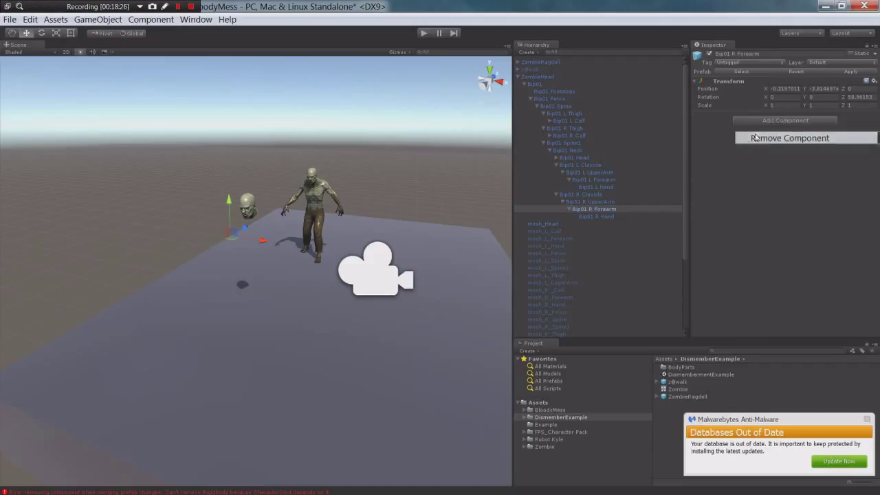
# Check Bip01 L Forearm and Bip01 Head on the way up to Bip01 R Thigh
pyautogui.click(595, 210)
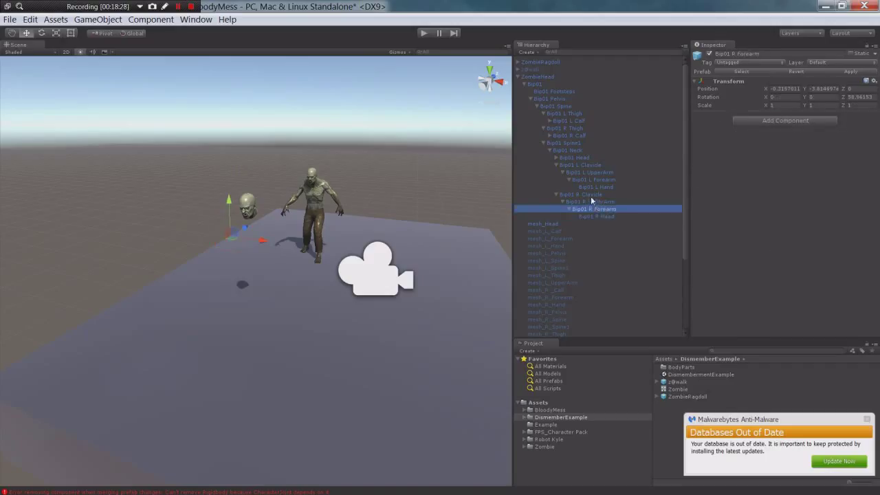
pyautogui.click(592, 201)
pyautogui.click(591, 194)
pyautogui.click(593, 187)
pyautogui.click(594, 180)
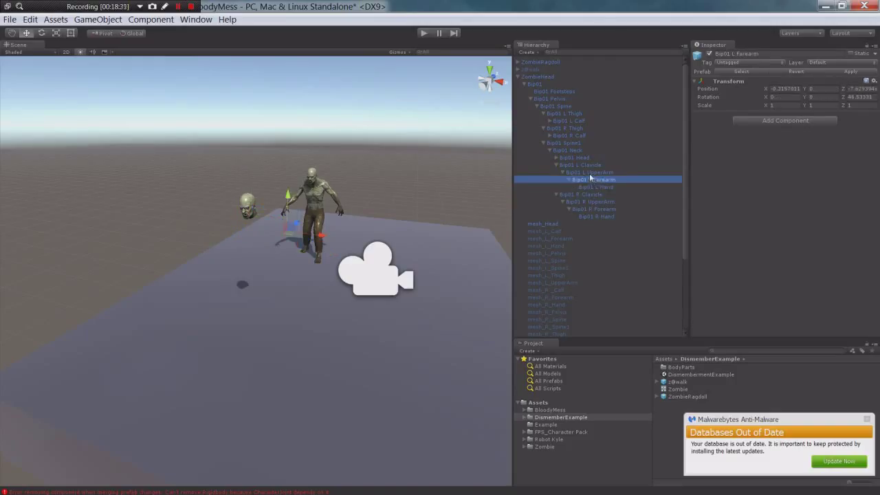
pyautogui.click(590, 173)
pyautogui.click(586, 165)
pyautogui.click(576, 158)
pyautogui.click(572, 150)
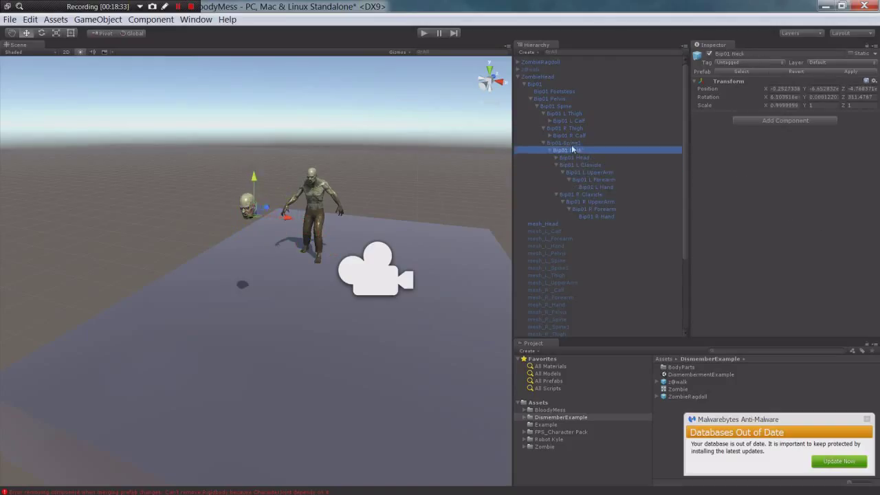
pyautogui.click(571, 143)
pyautogui.click(569, 135)
pyautogui.click(565, 128)
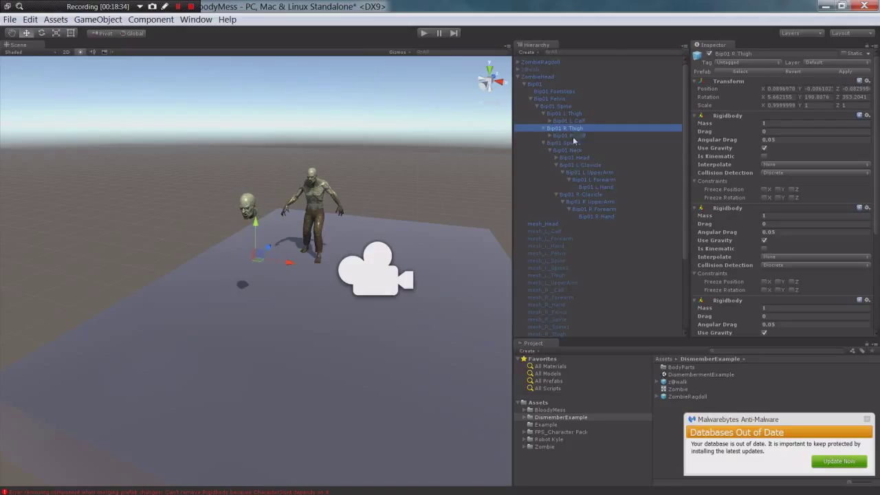
# Remove the extra Rigidbodies from Bip01 R Thigh, then select Bip01 Pelvis
pyautogui.rightClick(739, 301)
pyautogui.click(759, 322)
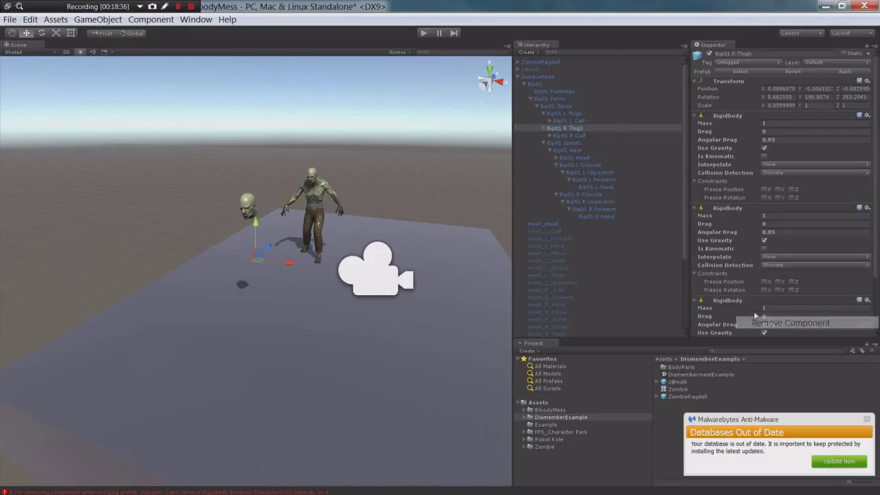
pyautogui.rightClick(732, 303)
pyautogui.click(768, 323)
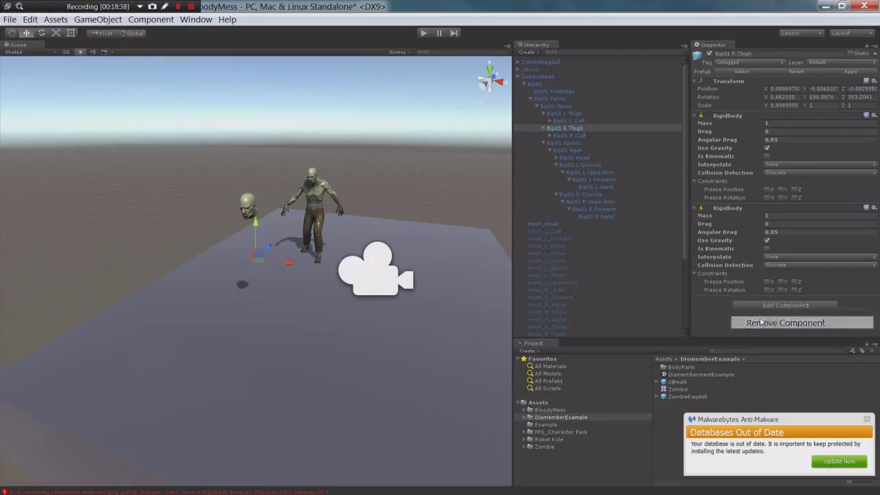
pyautogui.rightClick(723, 208)
pyautogui.click(761, 228)
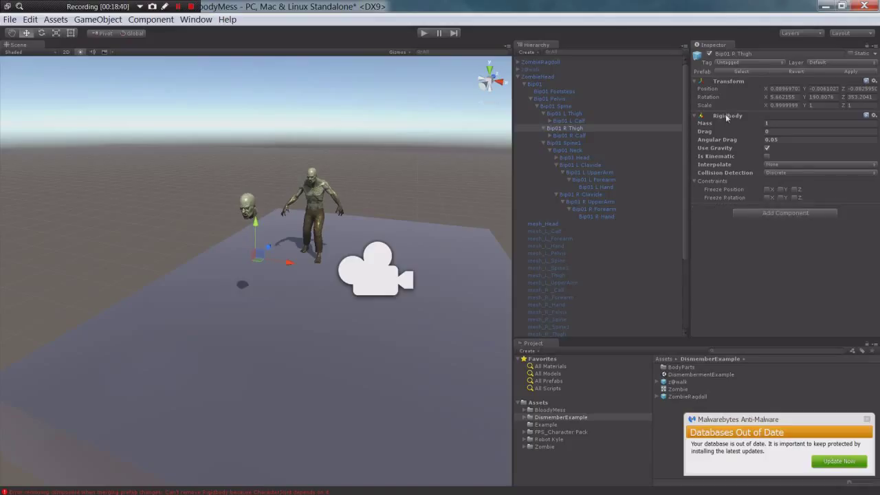
pyautogui.rightClick(727, 116)
pyautogui.click(758, 139)
pyautogui.click(561, 115)
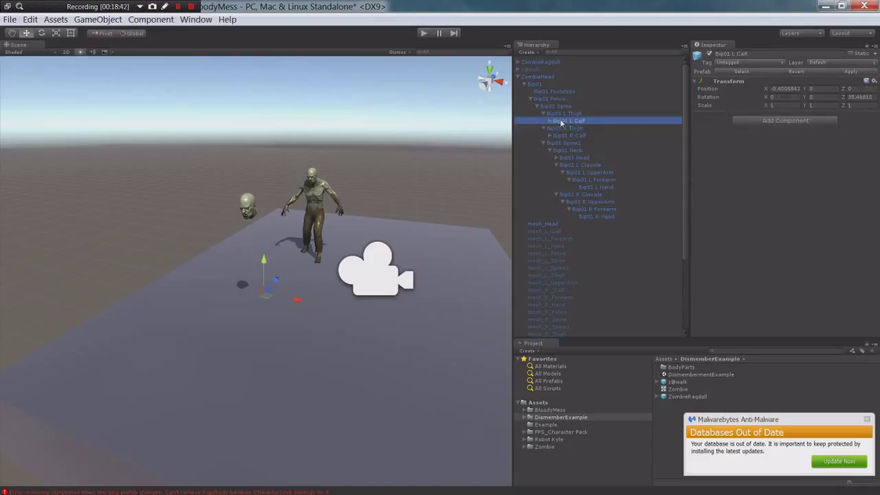
pyautogui.click(561, 106)
pyautogui.click(561, 99)
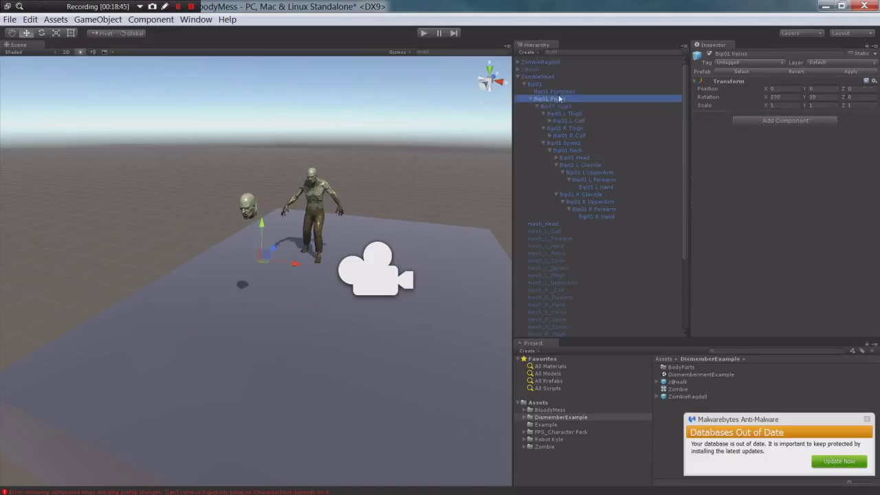
pyautogui.click(423, 33)
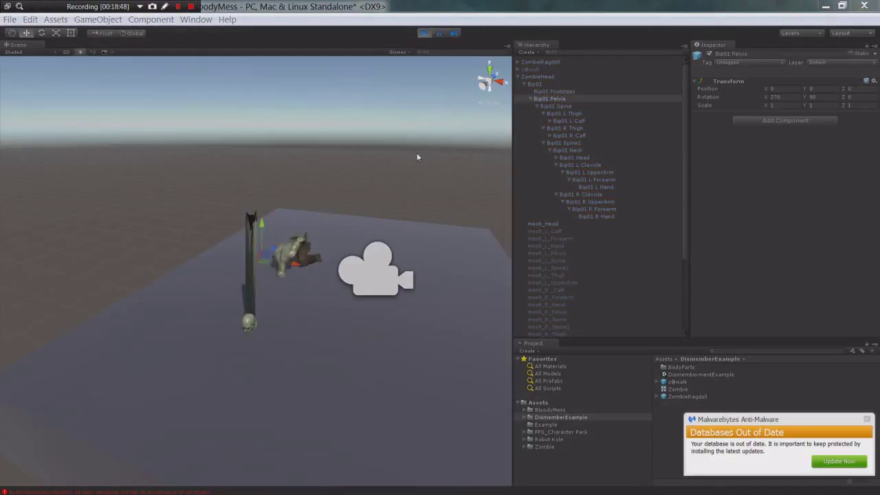
pyautogui.moveTo(414, 228); pyautogui.dragTo(428, 226, button='middle')
pyautogui.scroll(3, 353, 240)
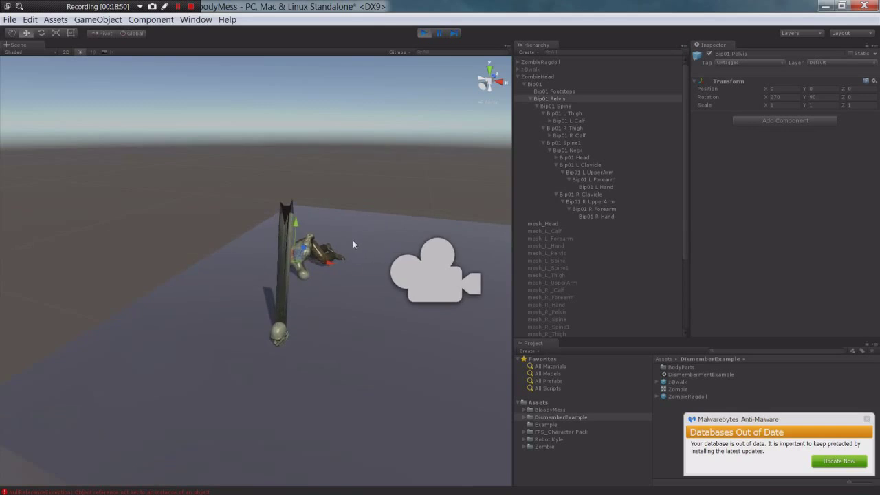
pyautogui.scroll(3, 349, 238)
pyautogui.keyDown('alt'); pyautogui.moveTo(371, 246); pyautogui.dragTo(234, 217); pyautogui.keyUp('alt')
pyautogui.scroll(-3, 237, 212)
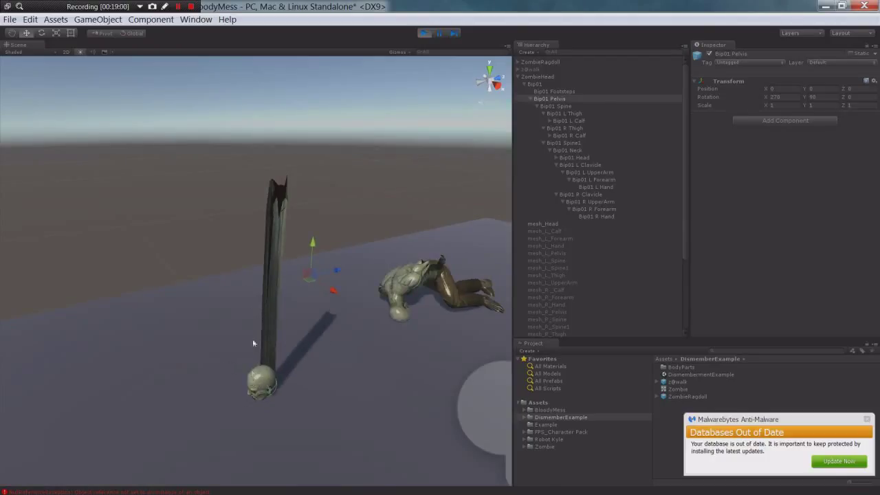
pyautogui.keyDown('alt'); pyautogui.moveTo(252, 342); pyautogui.dragTo(288, 326); pyautogui.keyUp('alt')
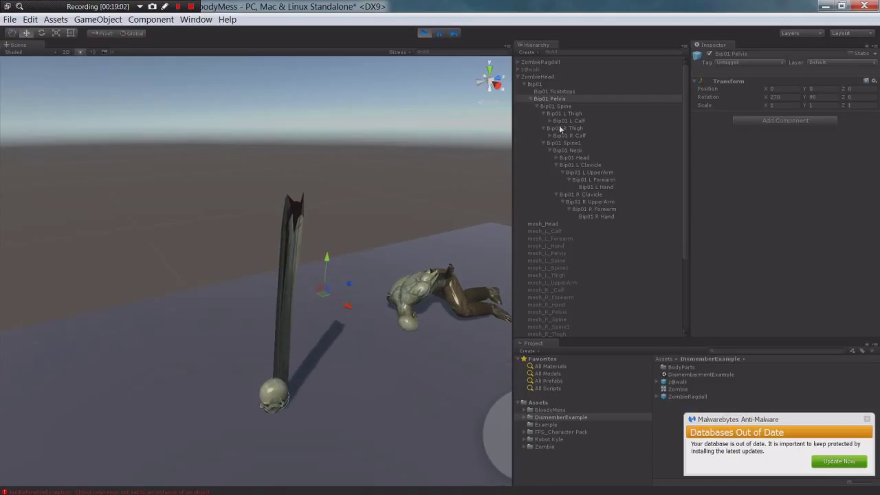
pyautogui.click(426, 35)
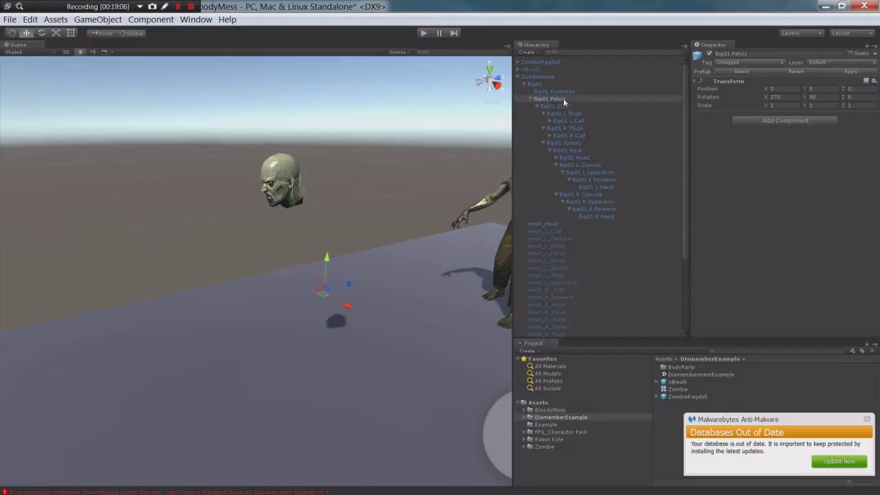
# Add a Rigidbody to the Bip01 Neck bone
pyautogui.click(581, 158)
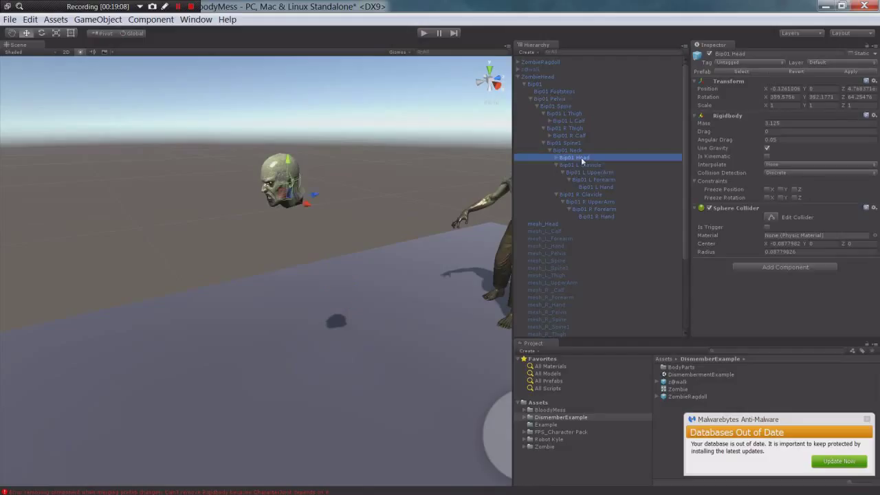
pyautogui.click(577, 152)
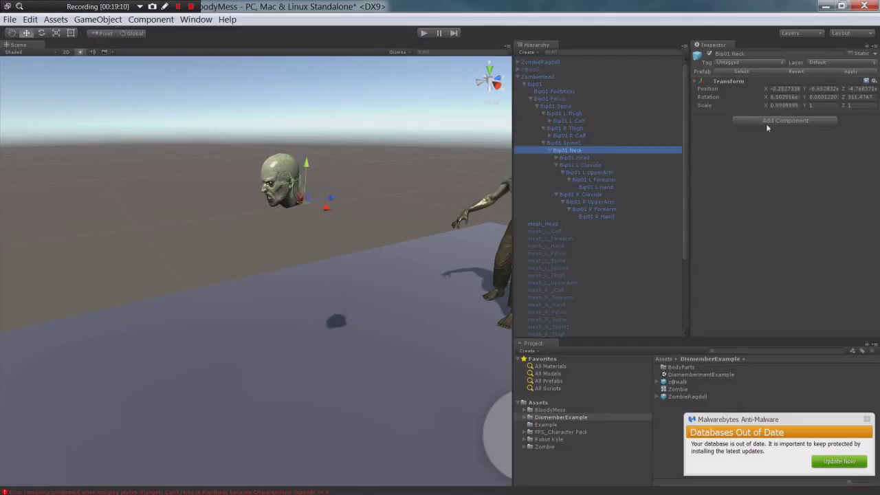
pyautogui.click(766, 122)
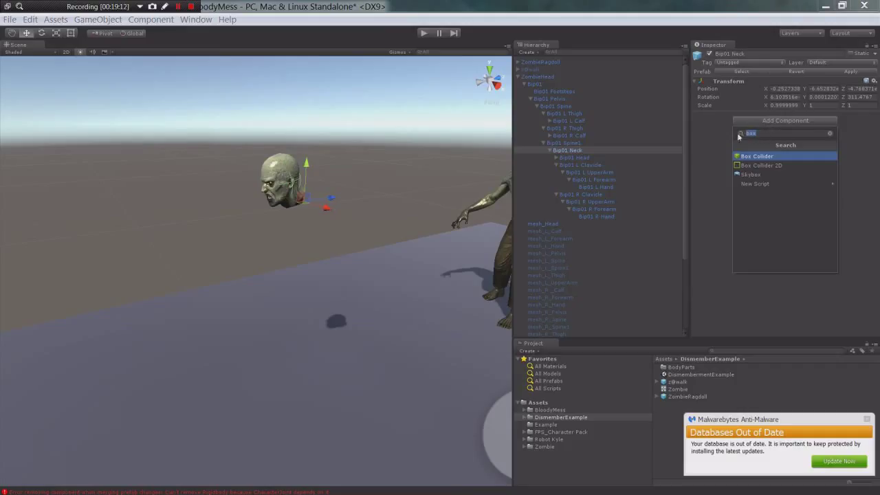
pyautogui.write('ri')
pyautogui.click(753, 156)
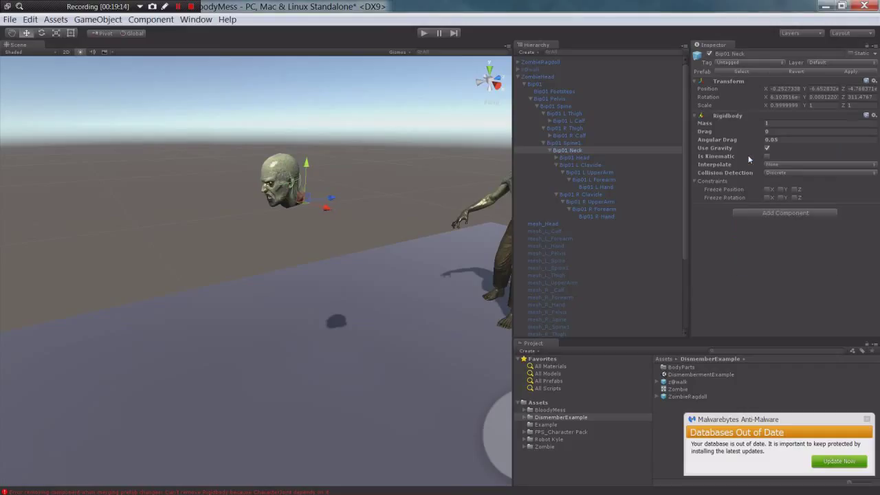
# Add a Capsule Collider to the neck with radius 0.04, height 0.24, X-Axis direction
pyautogui.click(780, 213)
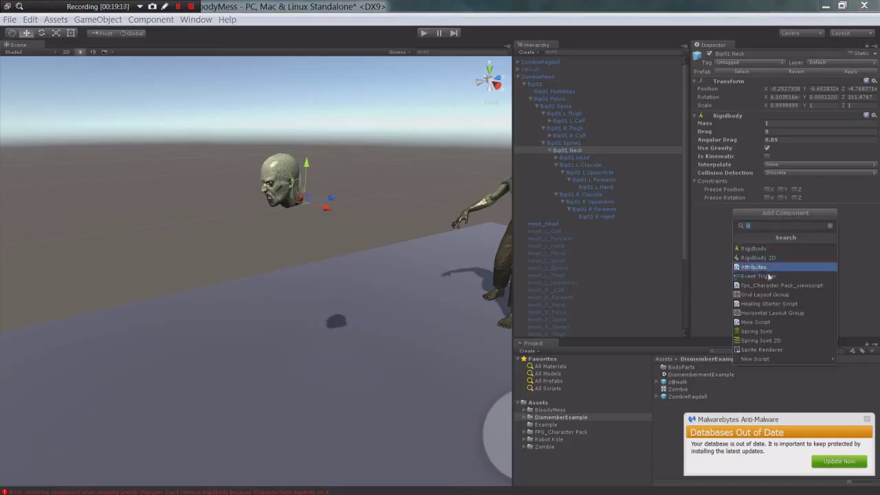
pyautogui.write('capsul')
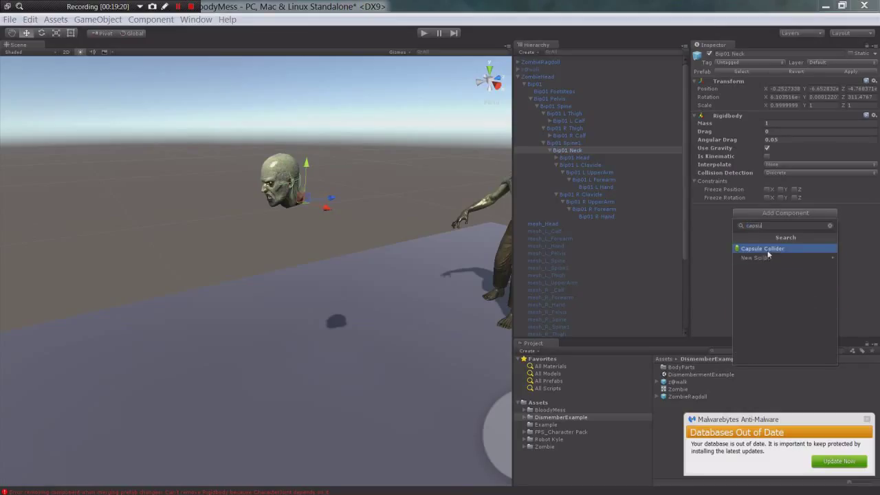
pyautogui.click(765, 248)
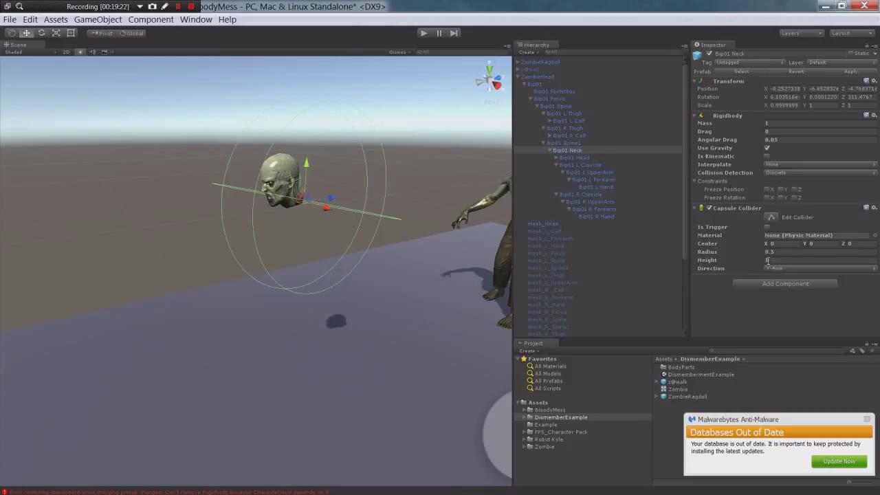
pyautogui.moveTo(762, 257)
pyautogui.mouseDown()
pyautogui.moveTo(748, 262)
pyautogui.moveTo(759, 255)
pyautogui.mouseUp()
pyautogui.click(784, 268)
pyautogui.click(781, 279)
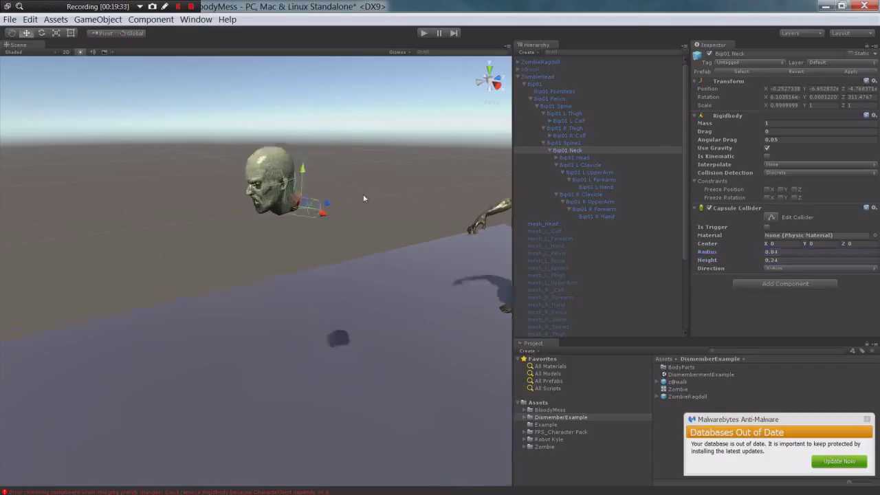
# Resize the neck capsule collider to radius 0.05, height 0.07, centre X -0.03
pyautogui.press('f')
pyautogui.keyDown('alt'); pyautogui.moveTo(359, 203); pyautogui.dragTo(330, 249); pyautogui.keyUp('alt')
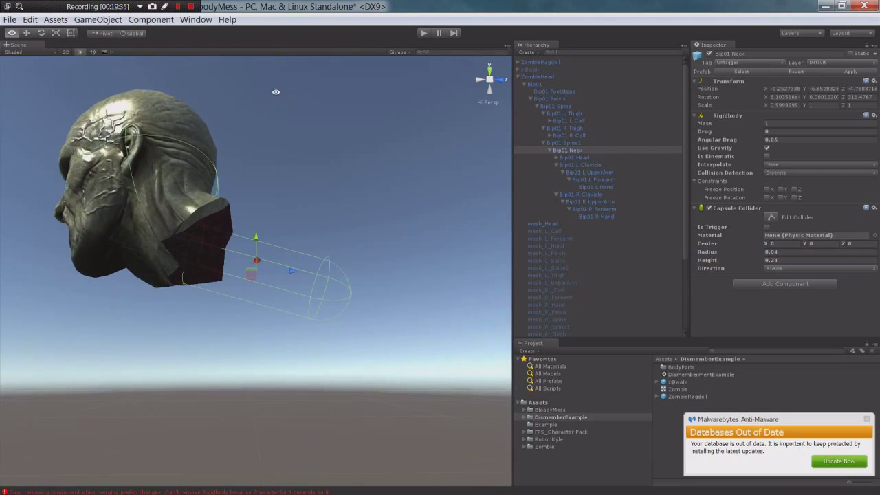
pyautogui.moveTo(762, 253)
pyautogui.mouseDown()
pyautogui.moveTo(747, 262)
pyautogui.moveTo(768, 252)
pyautogui.mouseUp()
pyautogui.click(763, 253)
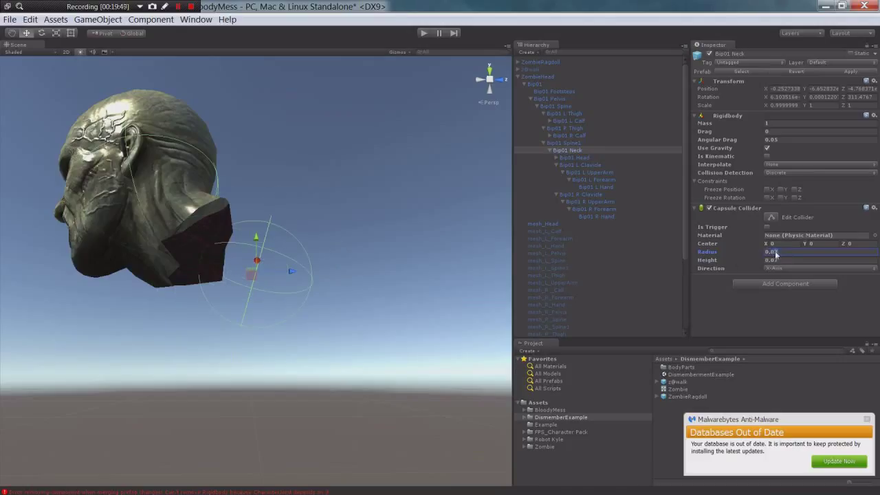
pyautogui.moveTo(768, 252); pyautogui.dragTo(766, 253)
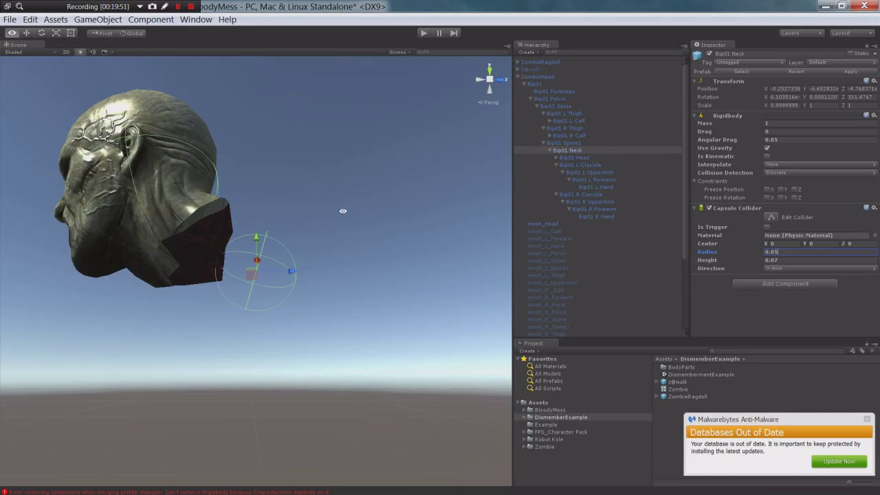
pyautogui.press('f')
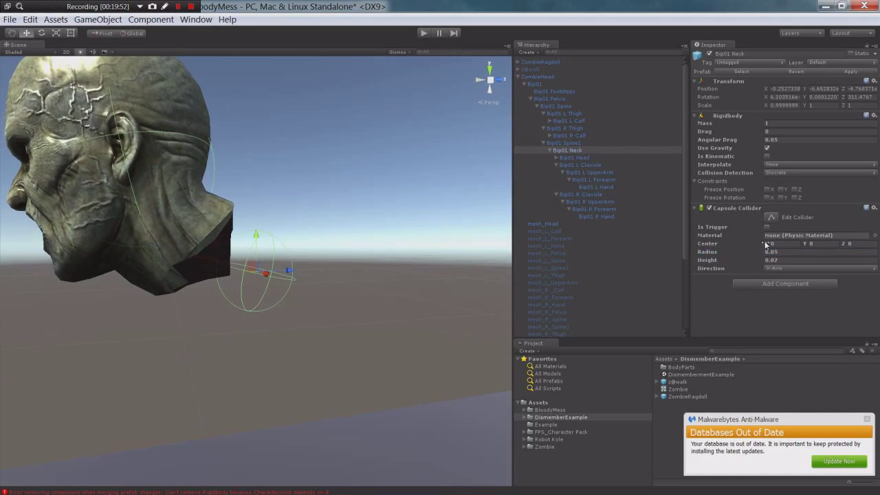
pyautogui.moveTo(765, 244); pyautogui.dragTo(764, 245)
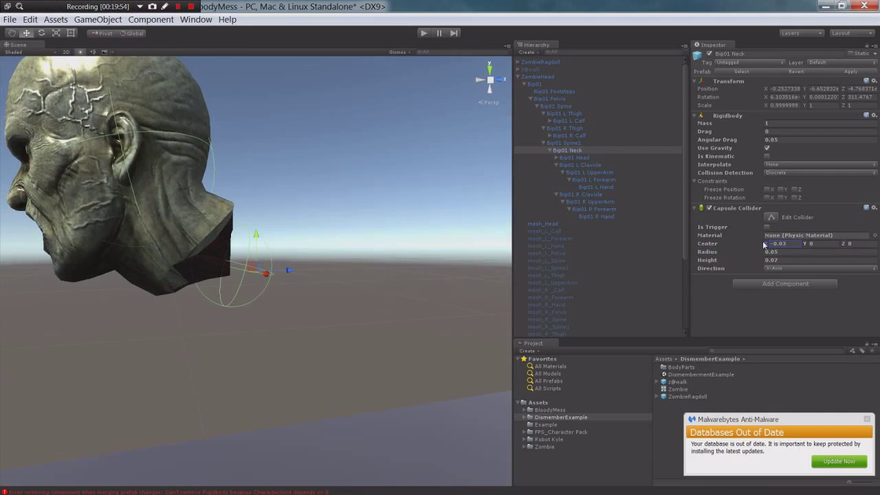
pyautogui.keyDown('alt'); pyautogui.moveTo(312, 255); pyautogui.dragTo(779, 248); pyautogui.keyUp('alt')
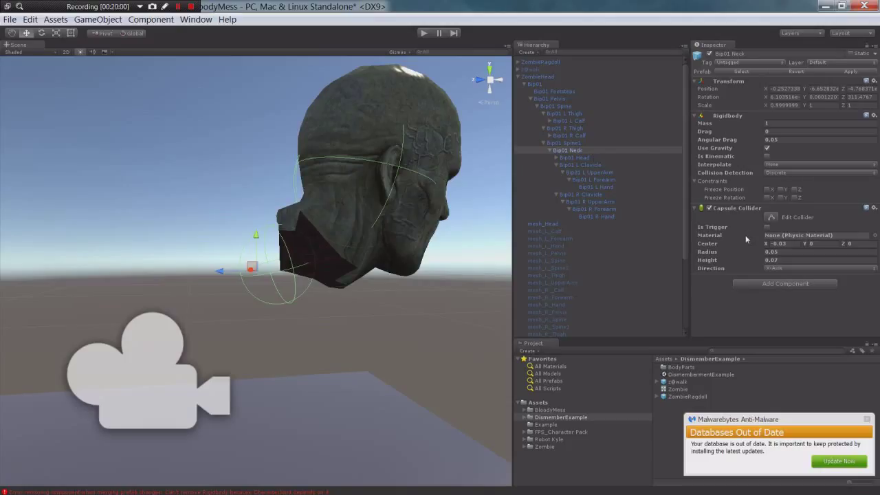
# Add a Character Joint to Bip01 Head with Bip01 Neck as its Connected Body
pyautogui.click(575, 157)
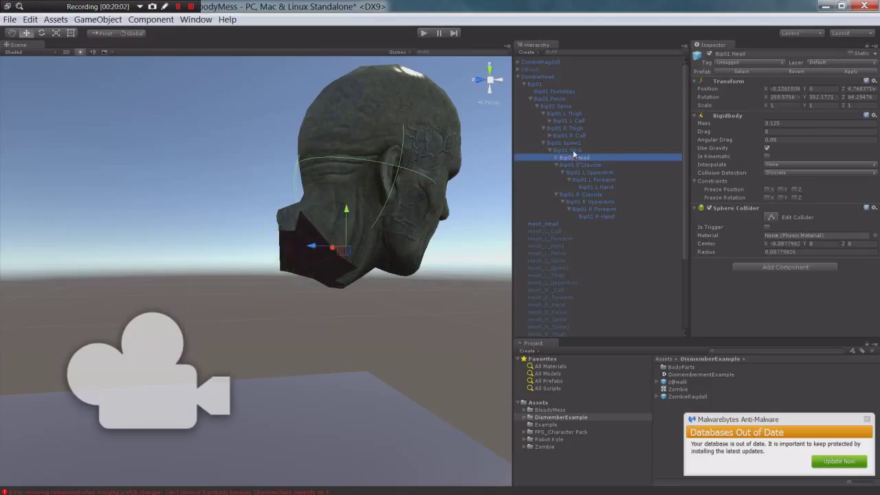
pyautogui.click(575, 150)
pyautogui.click(768, 123)
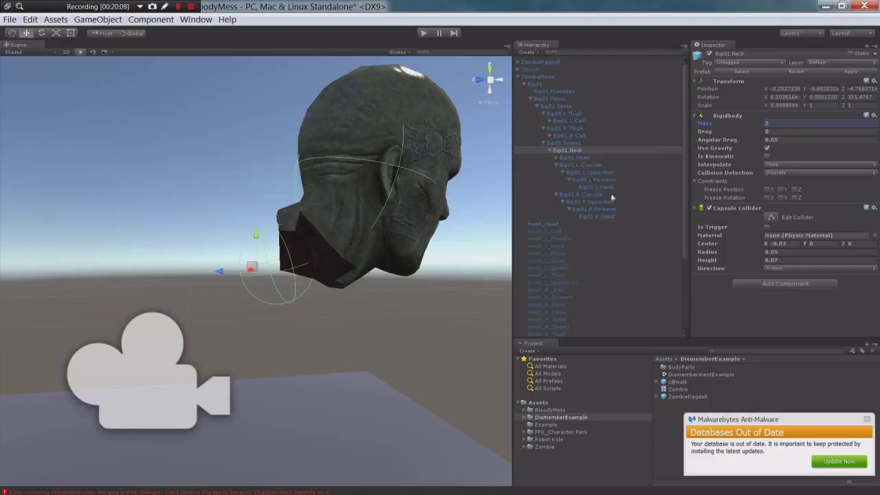
pyautogui.click(579, 160)
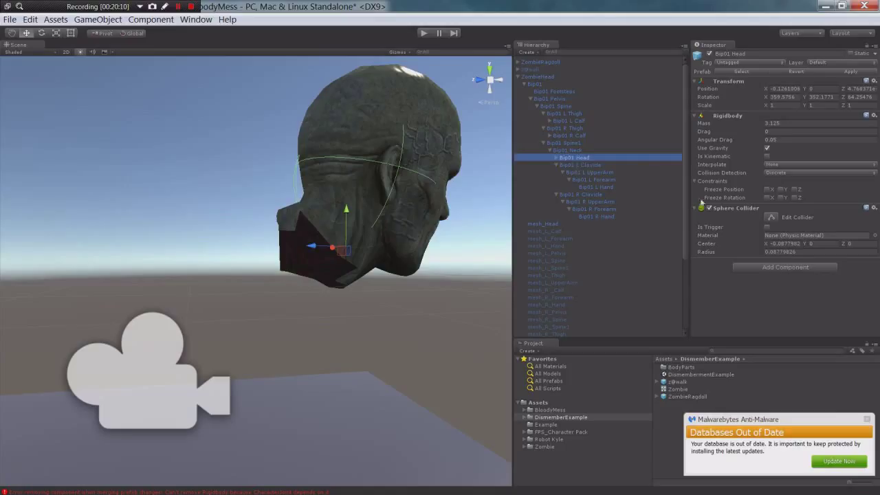
pyautogui.click(759, 269)
pyautogui.write('joint')
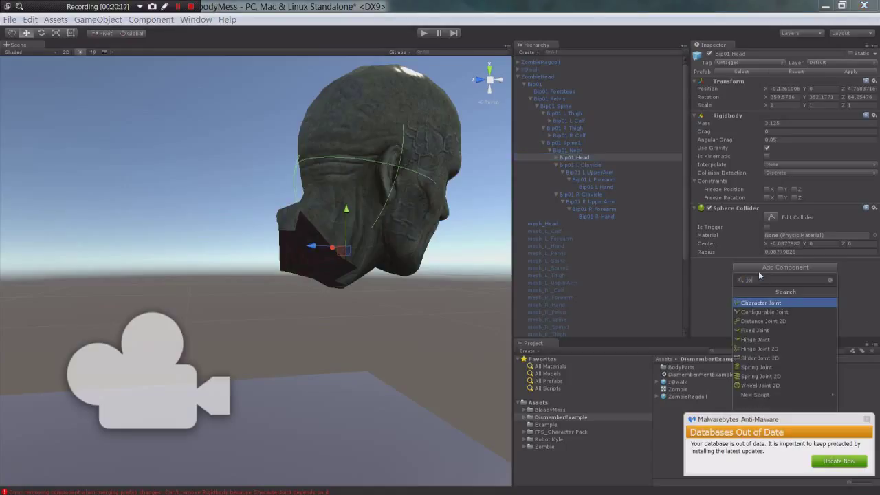
pyautogui.click(763, 303)
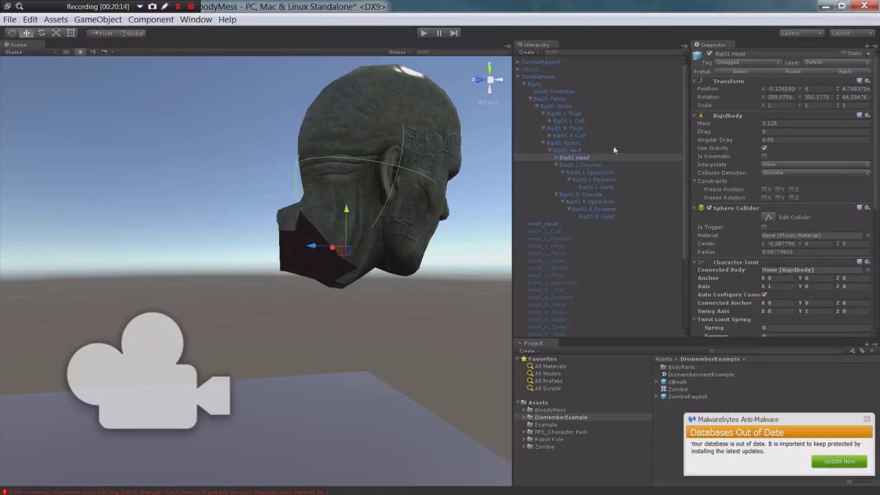
pyautogui.moveTo(581, 150); pyautogui.dragTo(765, 268)
# Frame the whole zombie and start a Play-mode test of the ragdoll
pyautogui.scroll(-2, 769, 266)
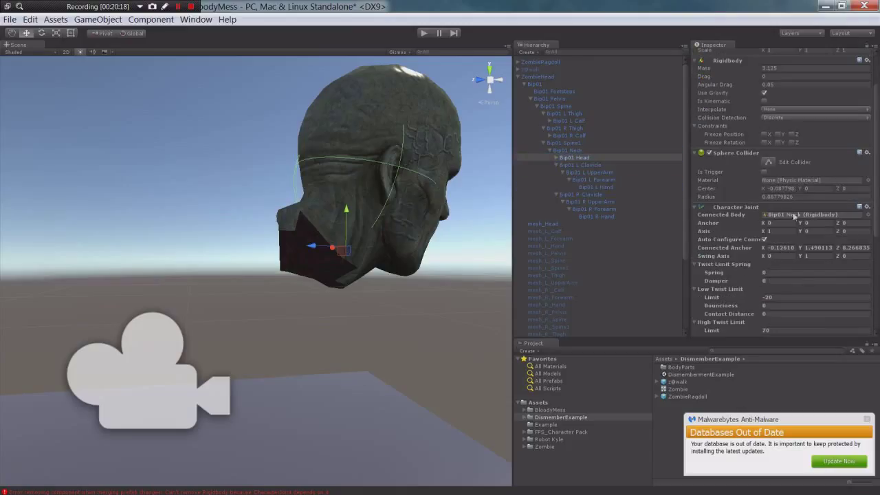
pyautogui.scroll(-2, 594, 209)
pyautogui.scroll(-4, 406, 237)
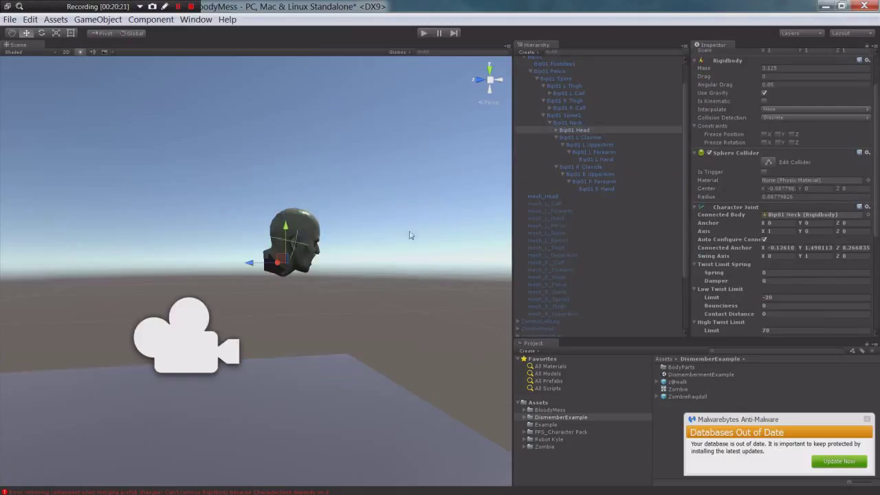
pyautogui.keyDown('alt'); pyautogui.moveTo(408, 211); pyautogui.dragTo(272, 152); pyautogui.keyUp('alt')
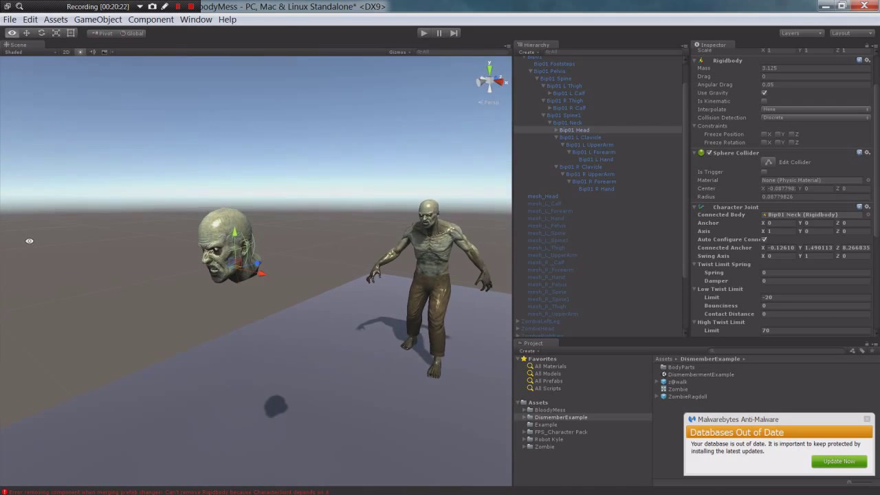
pyautogui.click(427, 33)
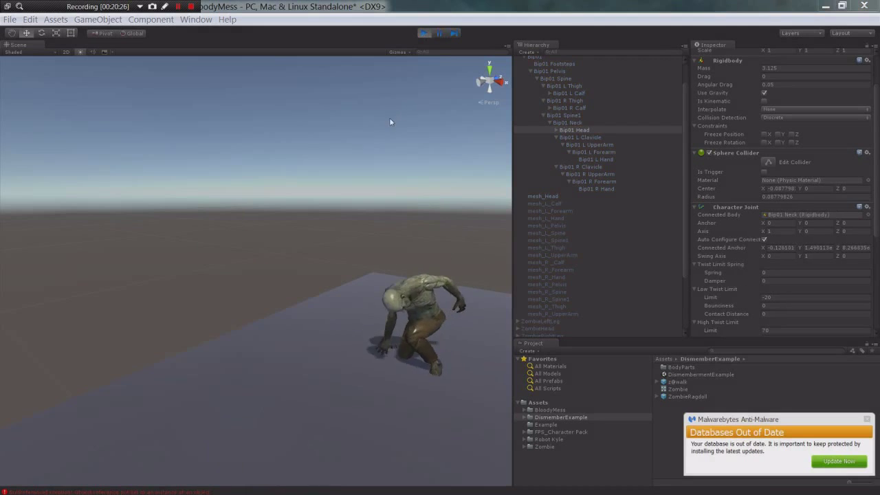
# Stop the test and enable Update When Offscreen on mesh_Head's Skinned Mesh Renderer
pyautogui.keyDown('alt'); pyautogui.moveTo(343, 230); pyautogui.dragTo(532, 241); pyautogui.keyUp('alt')
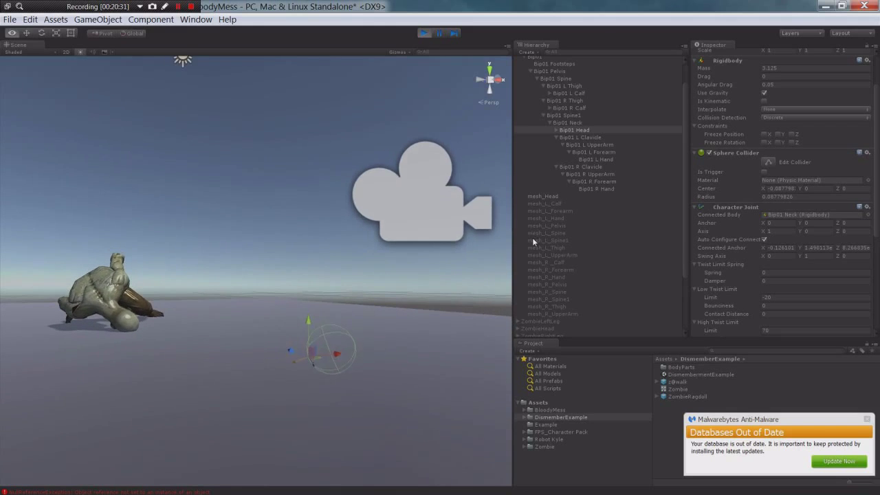
pyautogui.click(422, 35)
pyautogui.keyDown('alt'); pyautogui.moveTo(340, 179); pyautogui.dragTo(409, 304); pyautogui.keyUp('alt')
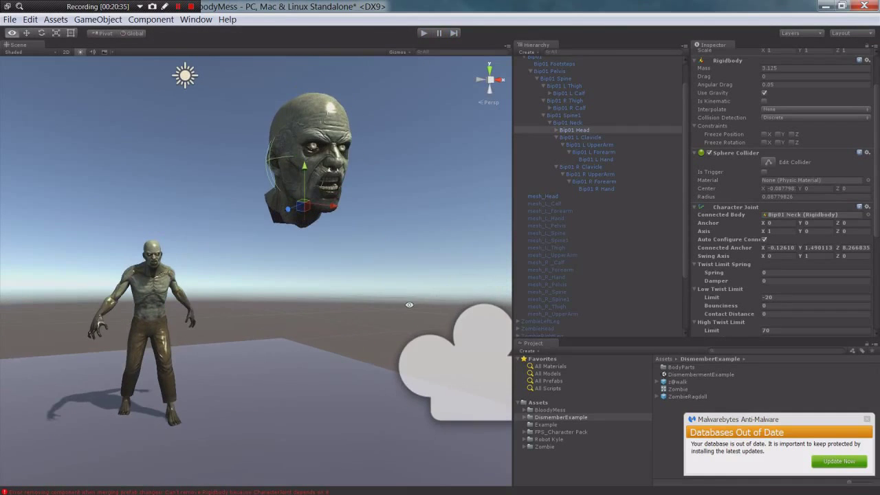
pyautogui.click(551, 196)
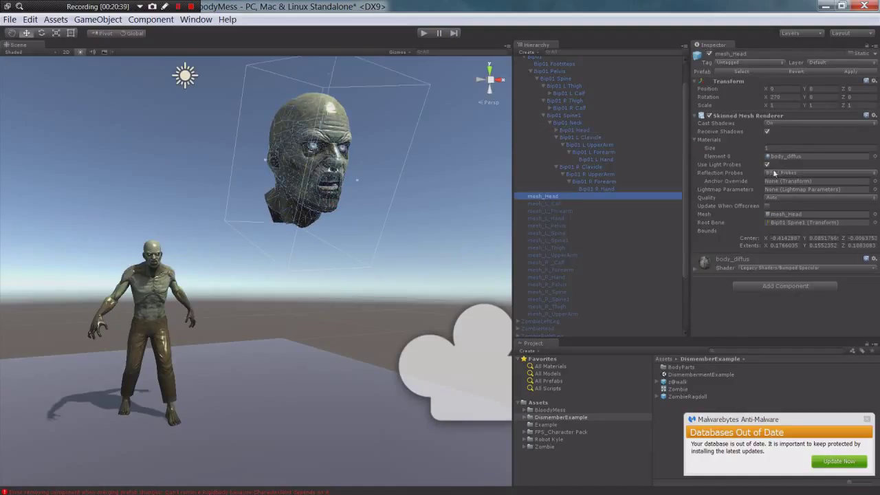
pyautogui.click(767, 206)
# Play-test the detached head's fall, then stop and reframe the view on the zombie
pyautogui.scroll(-4, 427, 156)
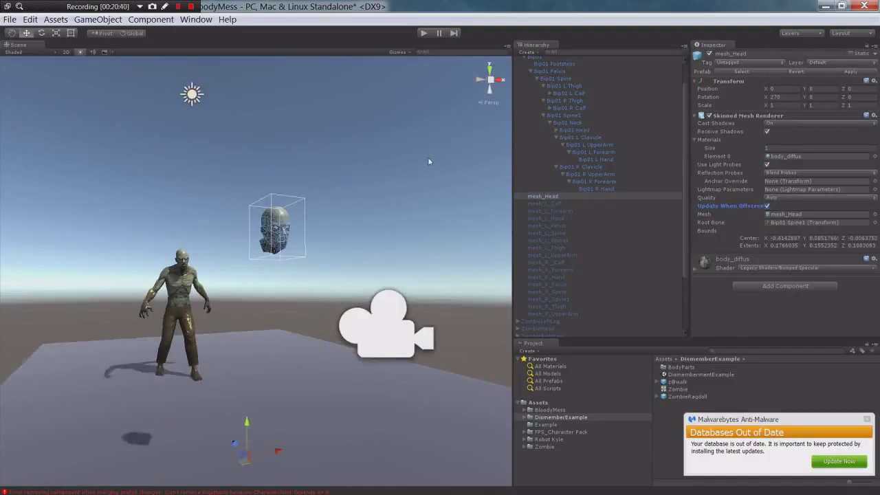
pyautogui.click(424, 33)
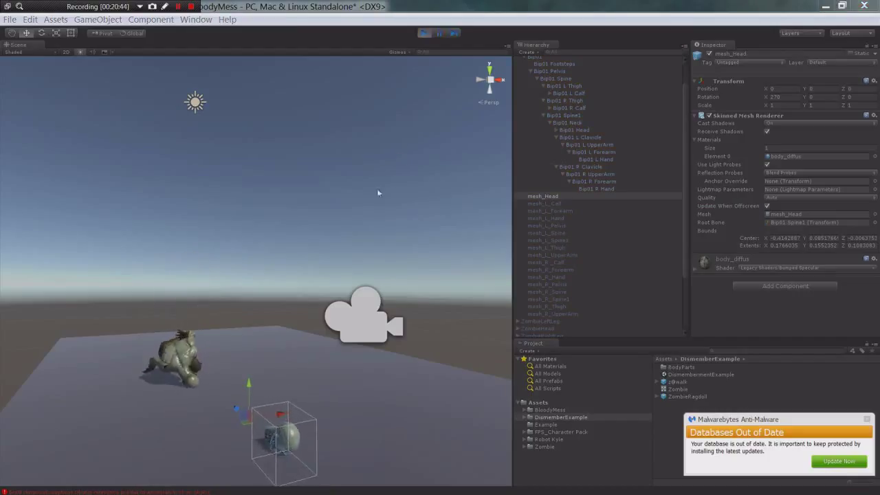
pyautogui.moveTo(392, 171); pyautogui.dragTo(392, 148, button='middle')
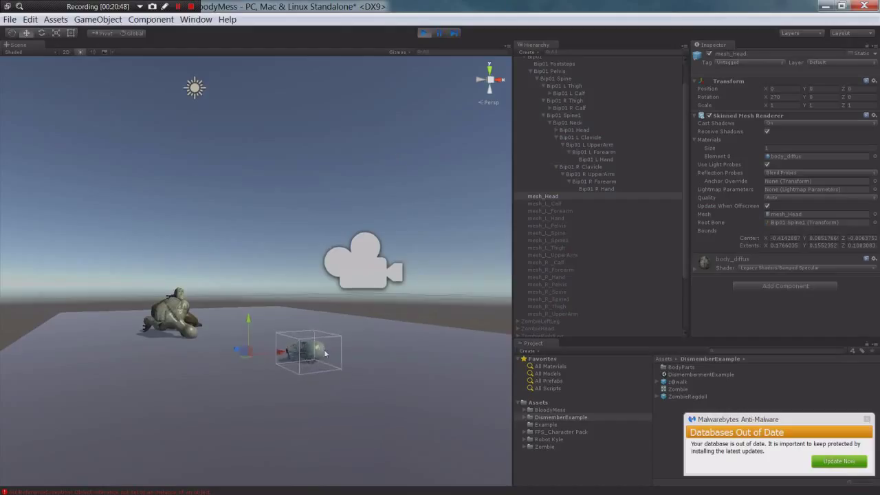
pyautogui.scroll(2, 324, 350)
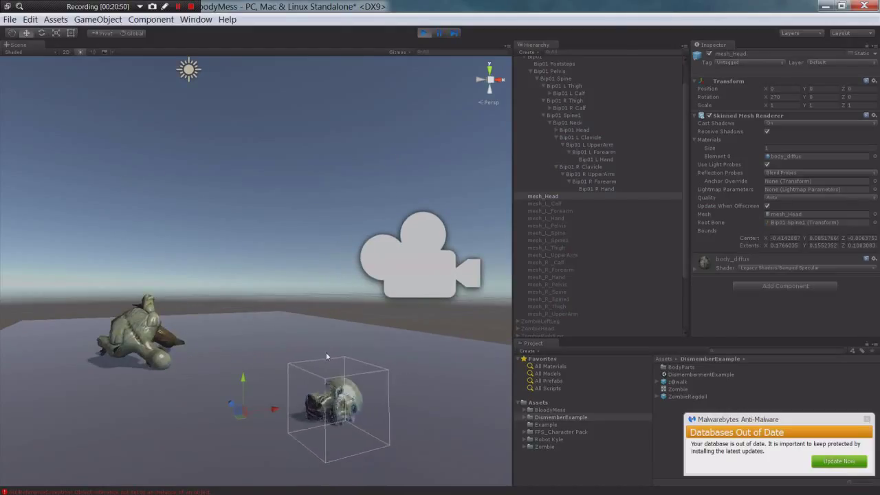
pyautogui.scroll(1, 326, 356)
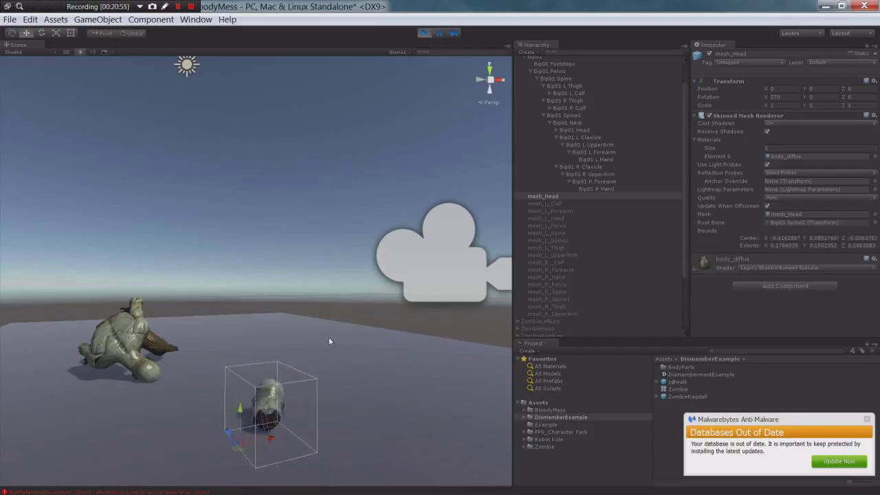
pyautogui.click(425, 34)
pyautogui.keyDown('alt'); pyautogui.moveTo(400, 185); pyautogui.dragTo(407, 291); pyautogui.keyUp('alt')
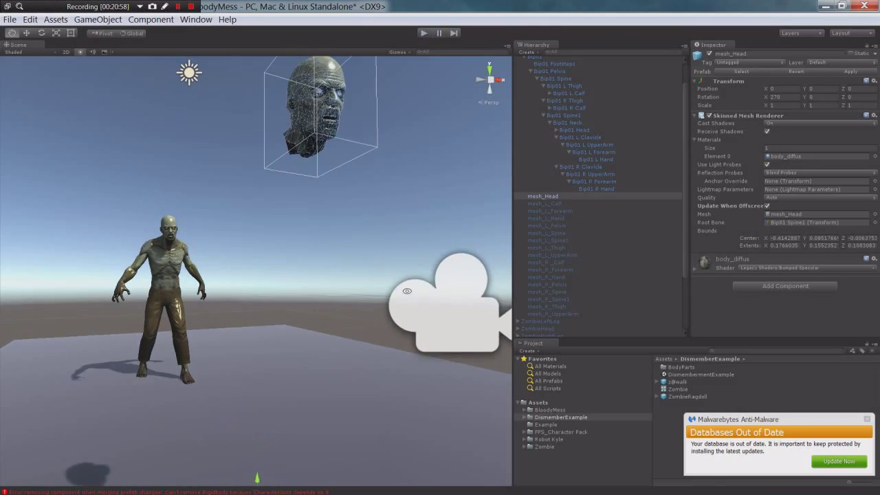
pyautogui.keyDown('alt'); pyautogui.moveTo(407, 291); pyautogui.dragTo(330, 427, button='right'); pyautogui.keyUp('alt')
pyautogui.moveTo(355, 349)
pyautogui.keyDown('alt'); pyautogui.mouseDown()
pyautogui.moveTo(301, 359)
pyautogui.moveTo(340, 349)
pyautogui.mouseUp(); pyautogui.keyUp('alt')
pyautogui.scroll(2, 590, 187)
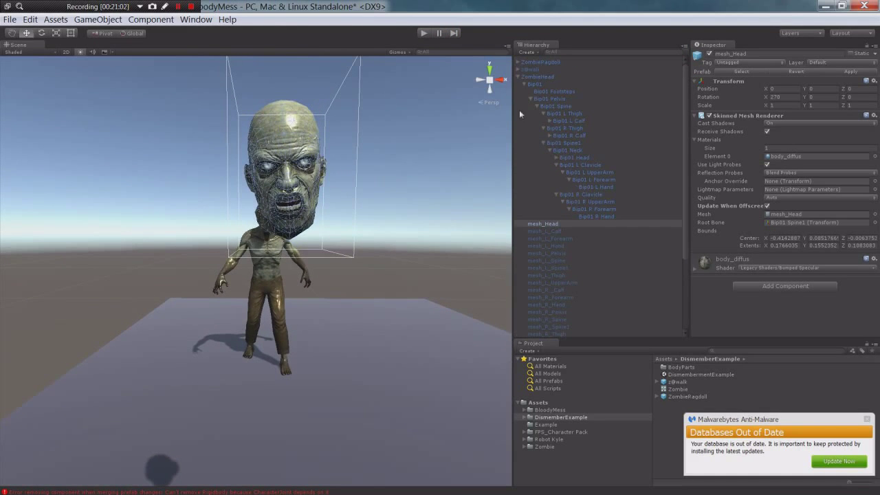
# Save ZombieHead as a prefab asset in the Project folder
pyautogui.click(518, 76)
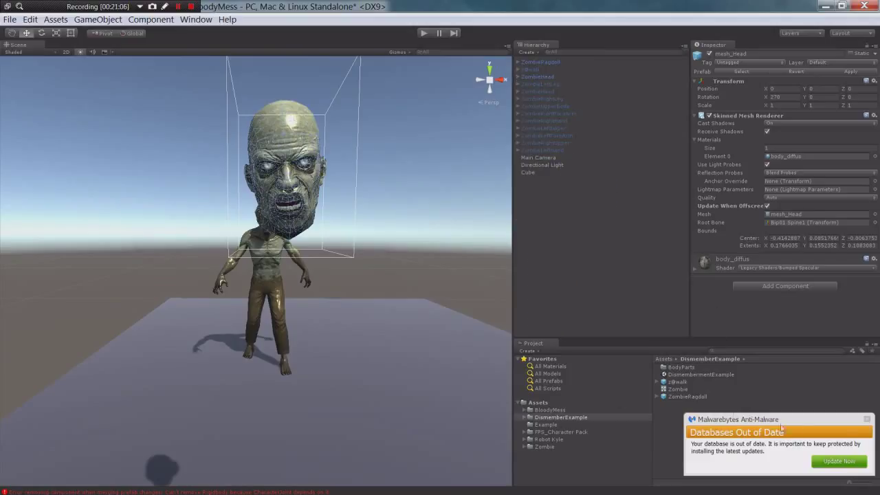
pyautogui.click(868, 419)
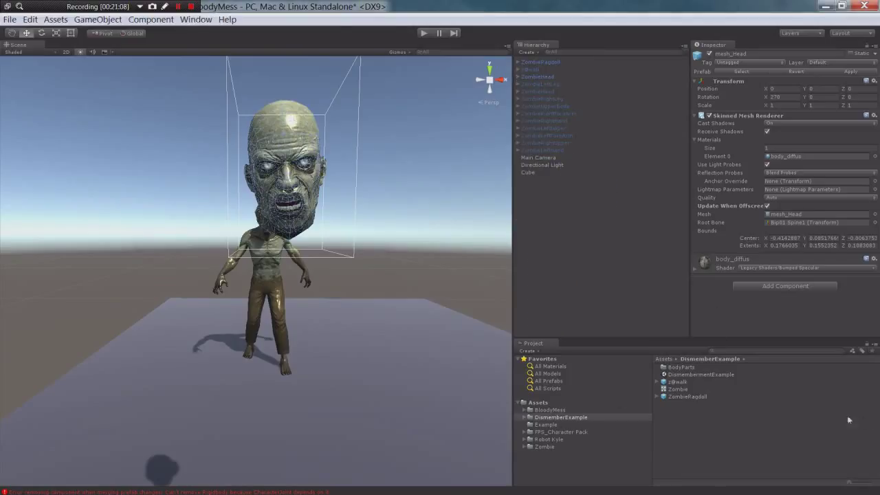
pyautogui.moveTo(534, 74); pyautogui.dragTo(703, 449)
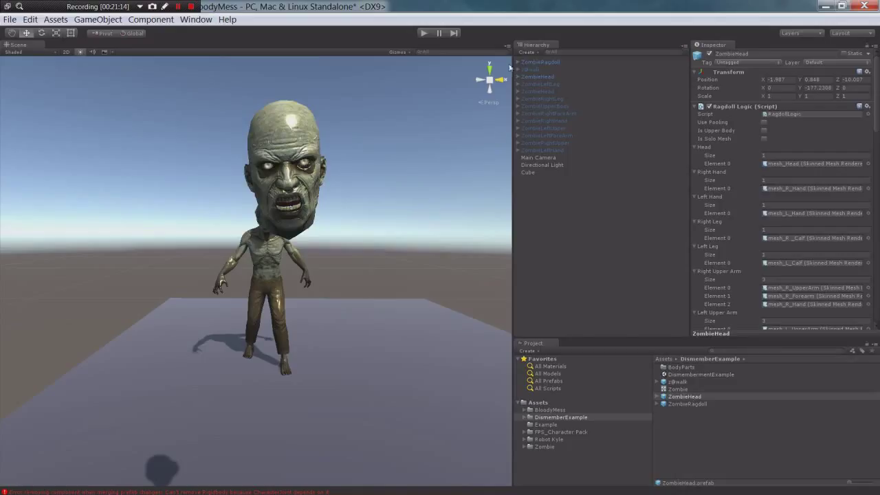
# Enable Is Solo Mesh in ZombieHead's Ragdoll Logic and deactivate the object
pyautogui.click(536, 77)
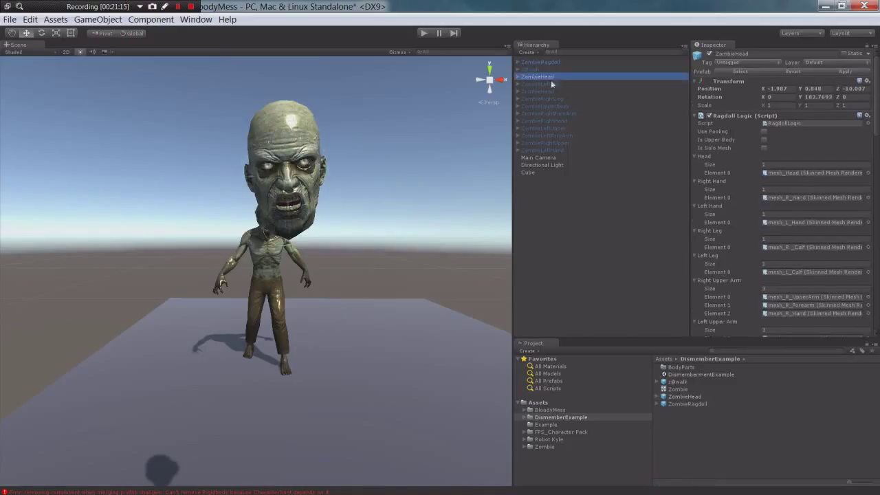
pyautogui.click(764, 147)
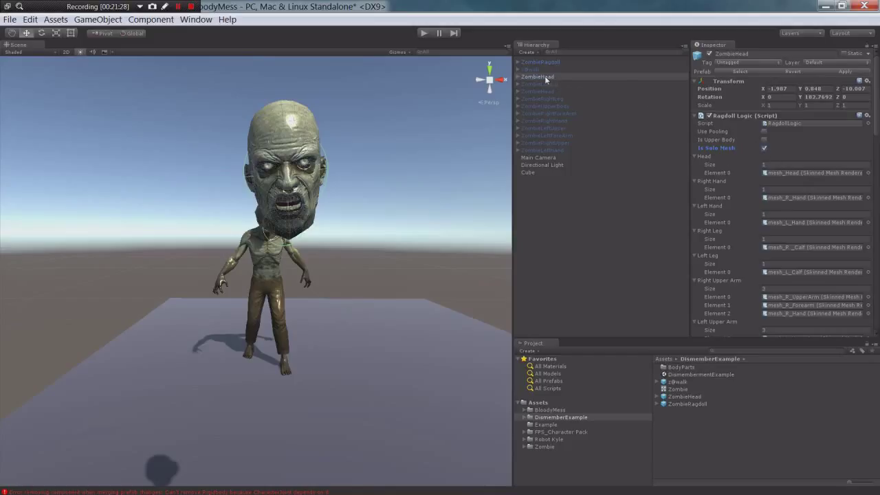
pyautogui.click(710, 55)
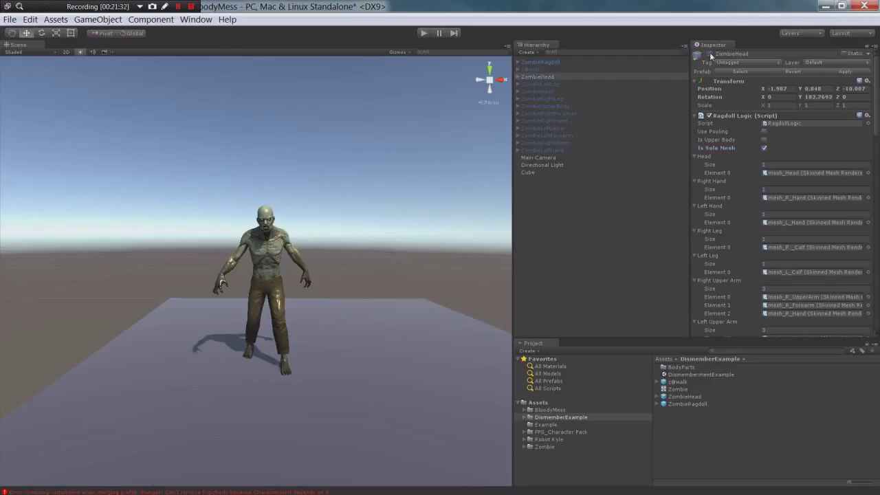
pyautogui.click(542, 62)
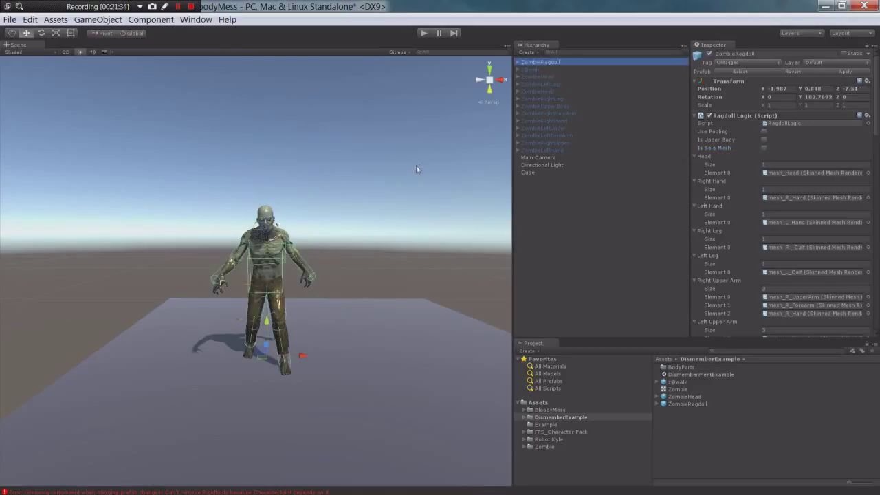
pyautogui.scroll(3, 433, 172)
pyautogui.keyDown('alt'); pyautogui.moveTo(433, 175); pyautogui.dragTo(371, 182); pyautogui.keyUp('alt')
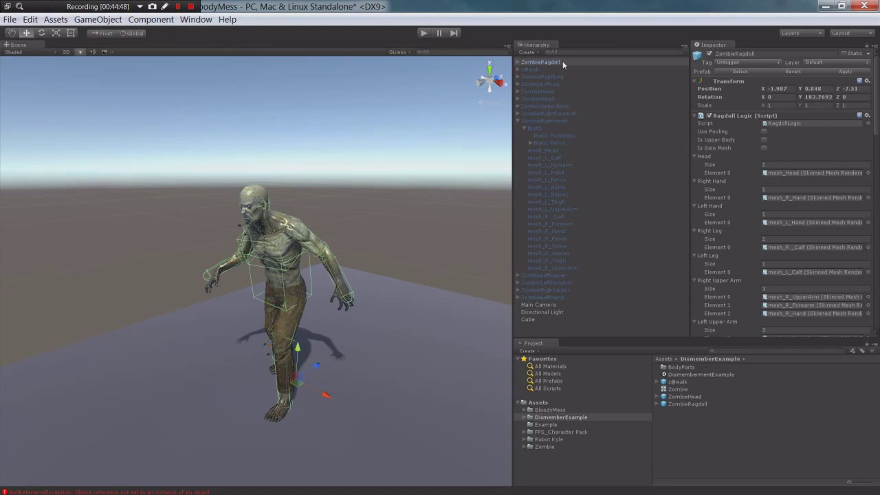
pyautogui.keyDown('alt'); pyautogui.moveTo(366, 175); pyautogui.dragTo(308, 213); pyautogui.keyUp('alt')
pyautogui.scroll(5, 318, 231)
pyautogui.scroll(-3, 128, 204)
pyautogui.scroll(3, 308, 212)
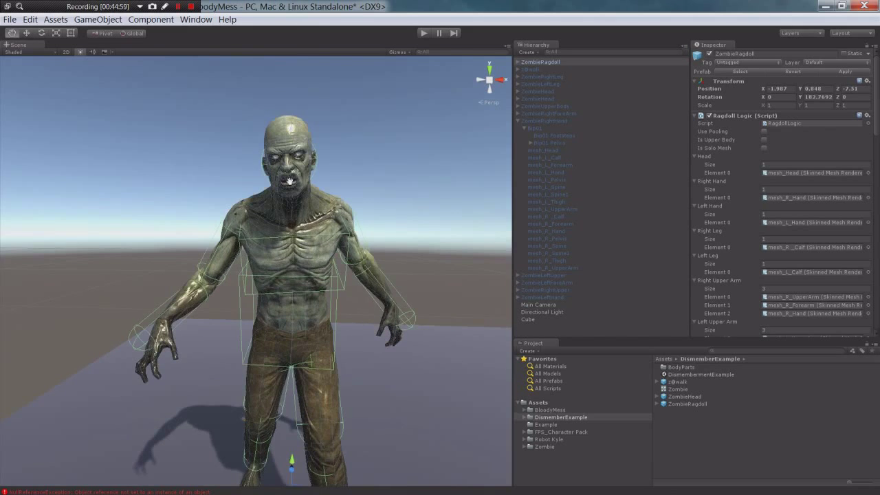
pyautogui.scroll(4, 261, 240)
pyautogui.scroll(3, 251, 237)
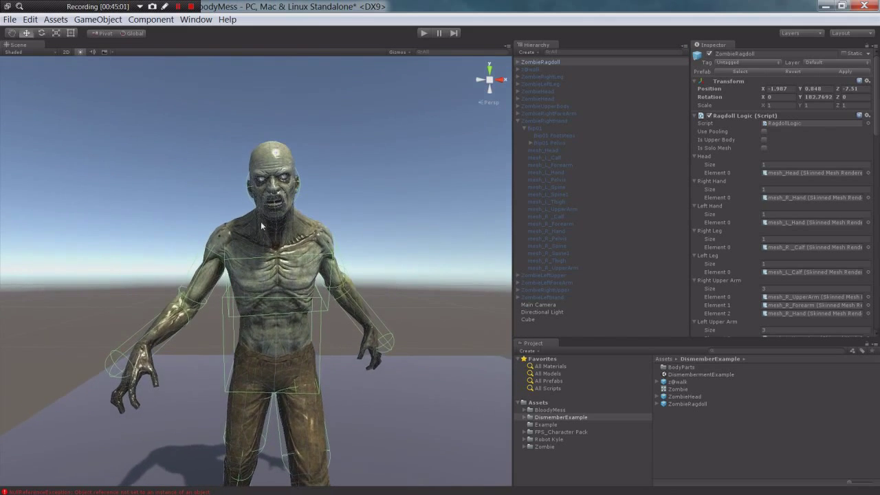
pyautogui.scroll(3, 261, 222)
pyautogui.keyDown('alt'); pyautogui.moveTo(256, 219); pyautogui.dragTo(280, 223); pyautogui.keyUp('alt')
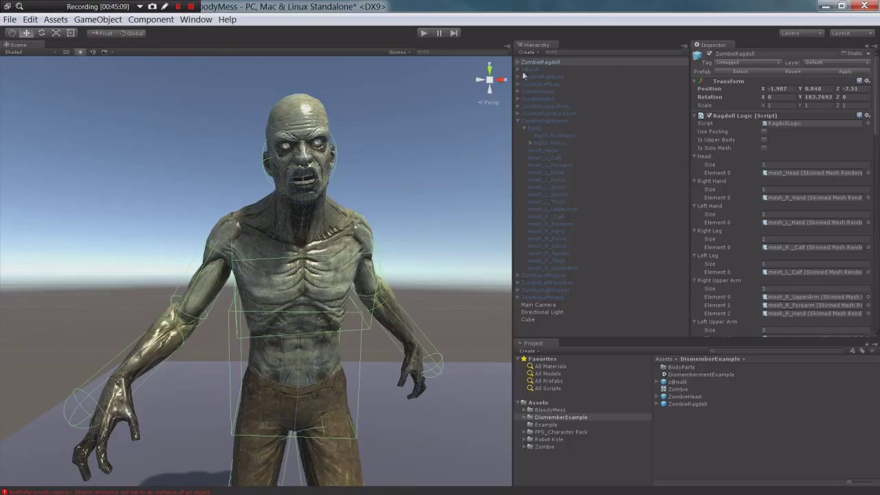
pyautogui.scroll(-5, 443, 153)
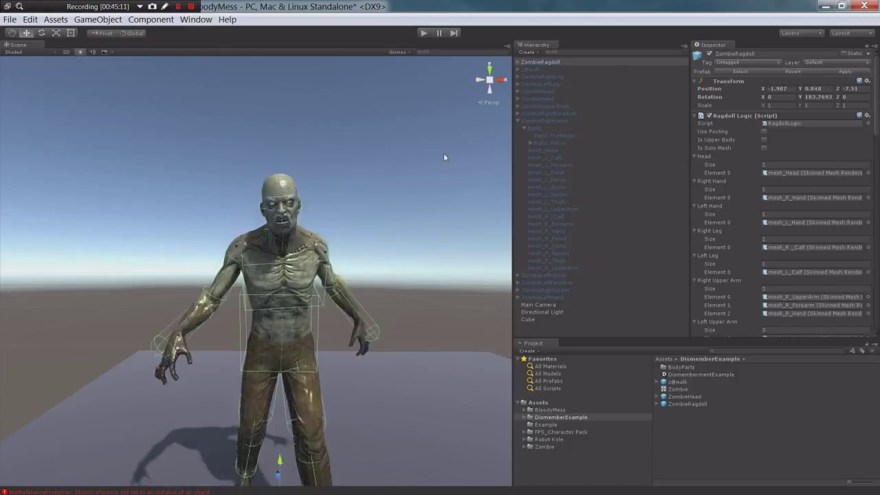
pyautogui.keyDown('alt'); pyautogui.moveTo(415, 161); pyautogui.dragTo(306, 231); pyautogui.keyUp('alt')
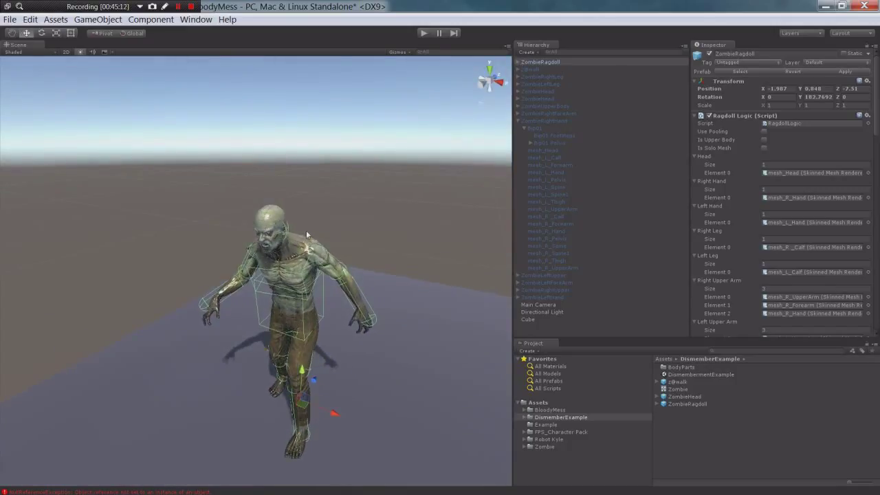
# Duplicate ZombieRagdoll as ZombieRagdoll 1 and move it in front of the original
pyautogui.hotkey('ctrl', 'd')
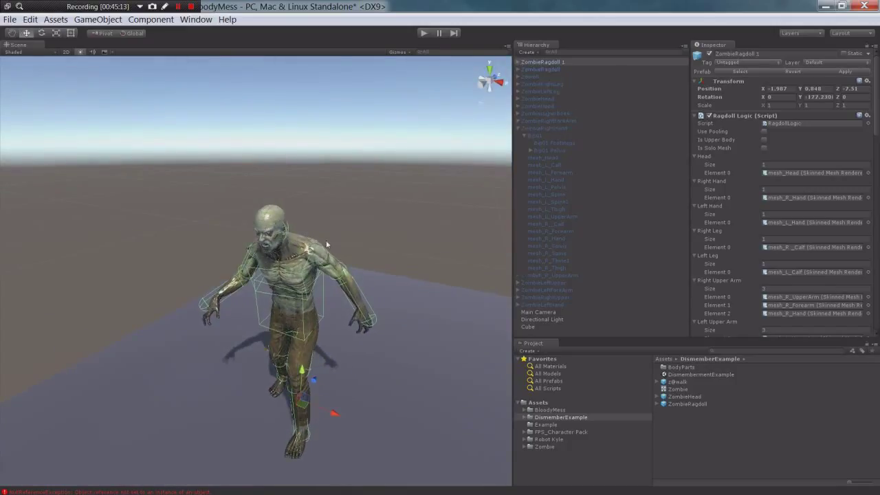
pyautogui.moveTo(313, 381); pyautogui.dragTo(248, 330)
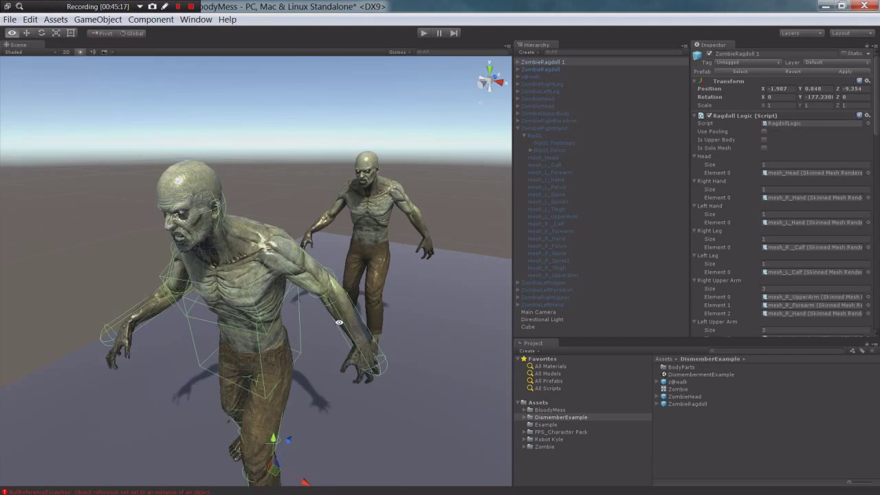
pyautogui.keyDown('alt'); pyautogui.moveTo(339, 323); pyautogui.dragTo(494, 215); pyautogui.keyUp('alt')
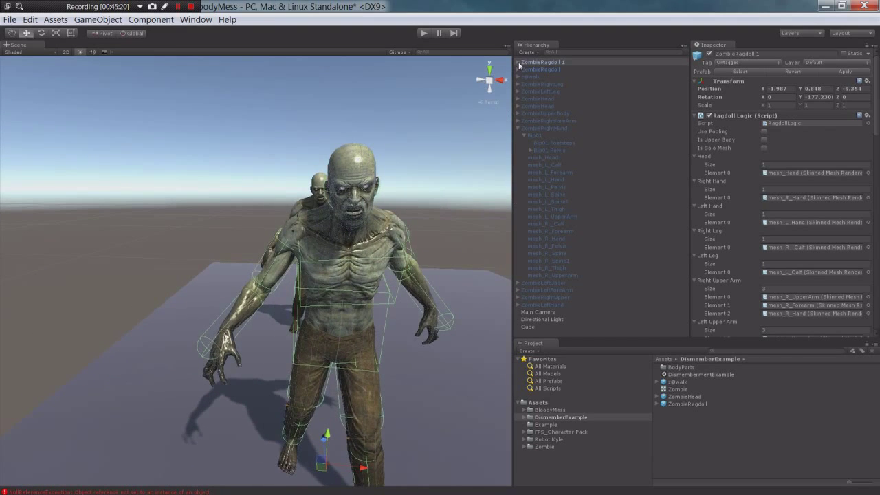
# Temporarily deactivate mesh_R_UpperArm on ZombieRagdoll 1 to preview the shoulder, then reactivate it
pyautogui.click(518, 62)
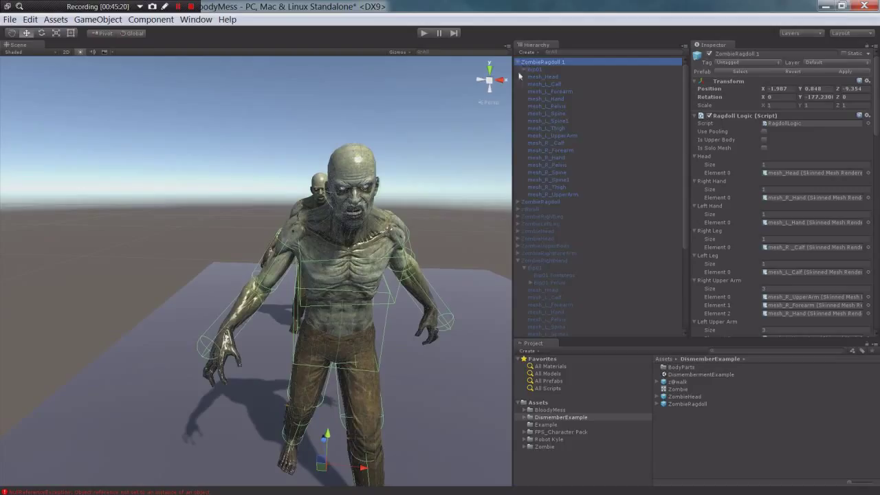
pyautogui.click(556, 194)
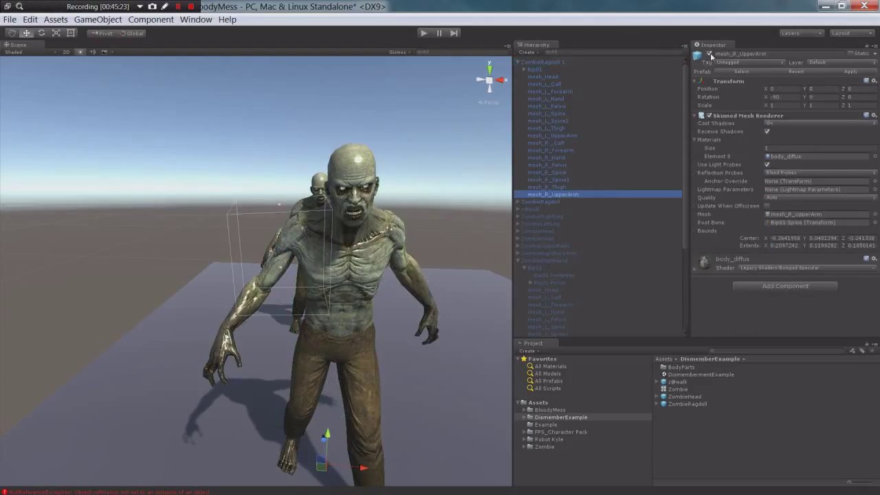
pyautogui.click(709, 53)
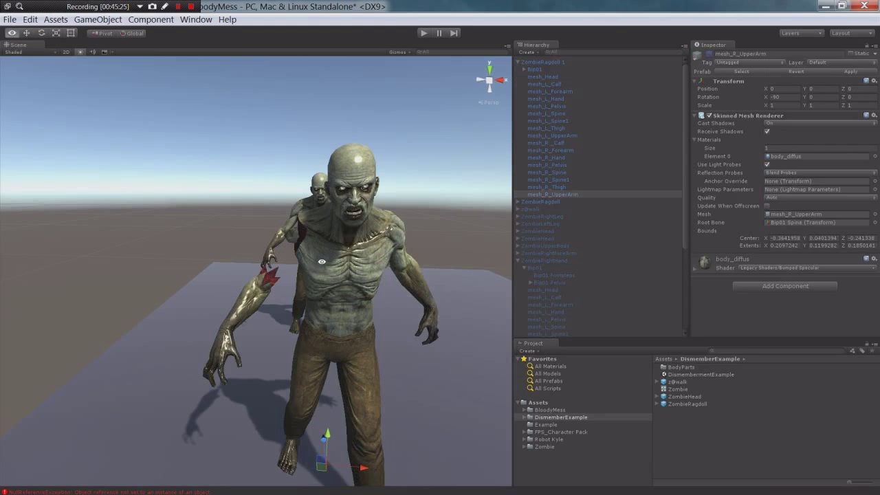
pyautogui.scroll(5, 318, 255)
pyautogui.keyDown('alt'); pyautogui.moveTo(318, 255); pyautogui.dragTo(288, 240); pyautogui.keyUp('alt')
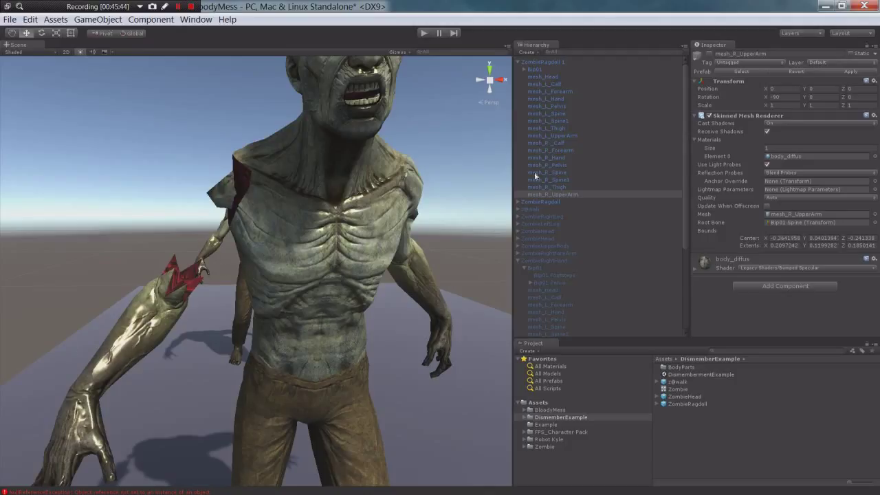
pyautogui.click(710, 54)
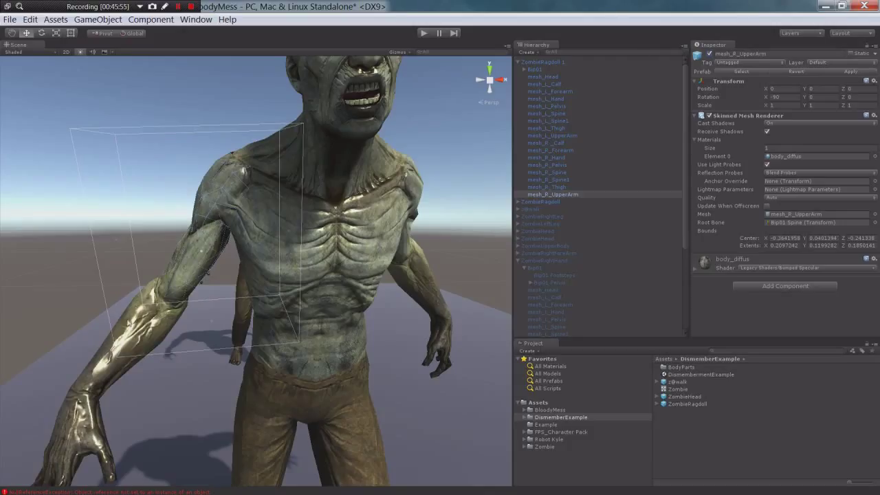
pyautogui.scroll(-3, 163, 295)
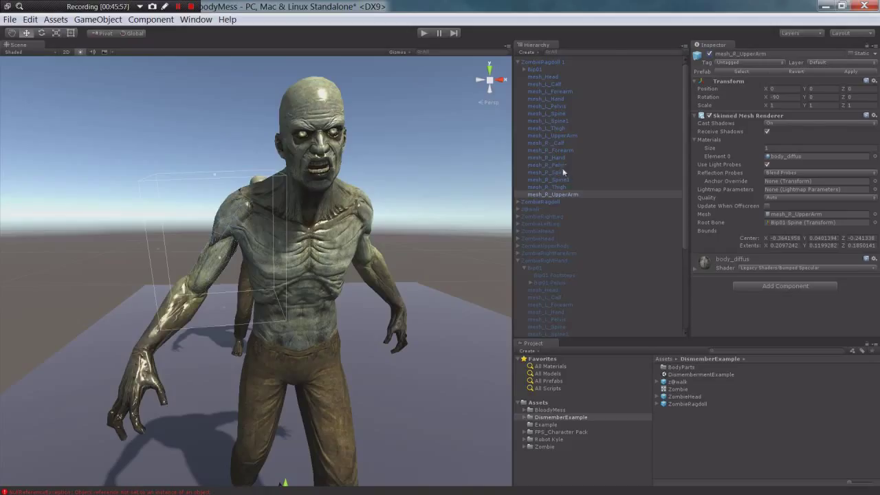
pyautogui.click(546, 77)
# Deactivate every body mesh except mesh_R_UpperArm, mesh_R_Forearm and mesh_R_Hand
pyautogui.keyDown('shift'); pyautogui.click(559, 194); pyautogui.keyUp('shift')
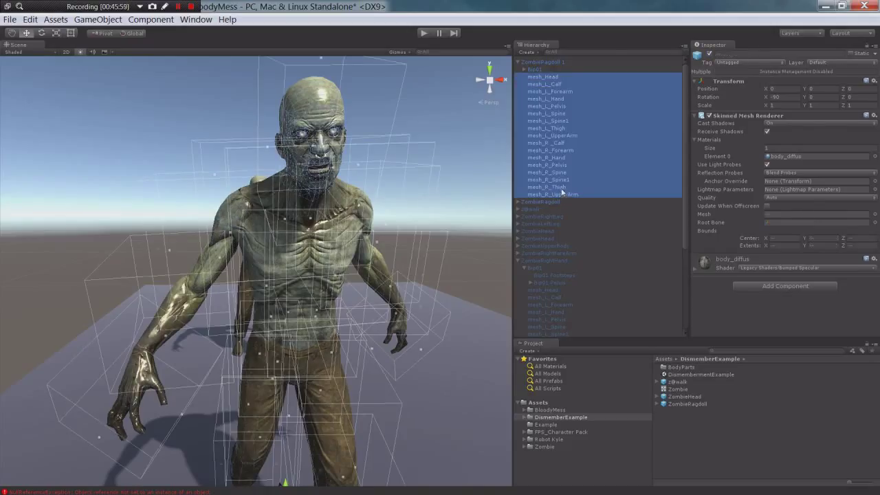
pyautogui.keyDown('ctrl'); pyautogui.click(567, 195); pyautogui.keyUp('ctrl')
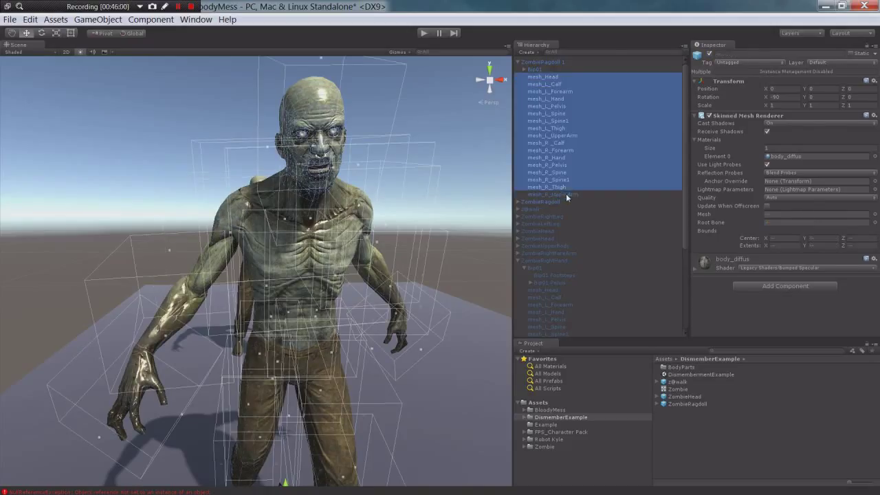
pyautogui.keyDown('ctrl'); pyautogui.click(561, 158); pyautogui.keyUp('ctrl')
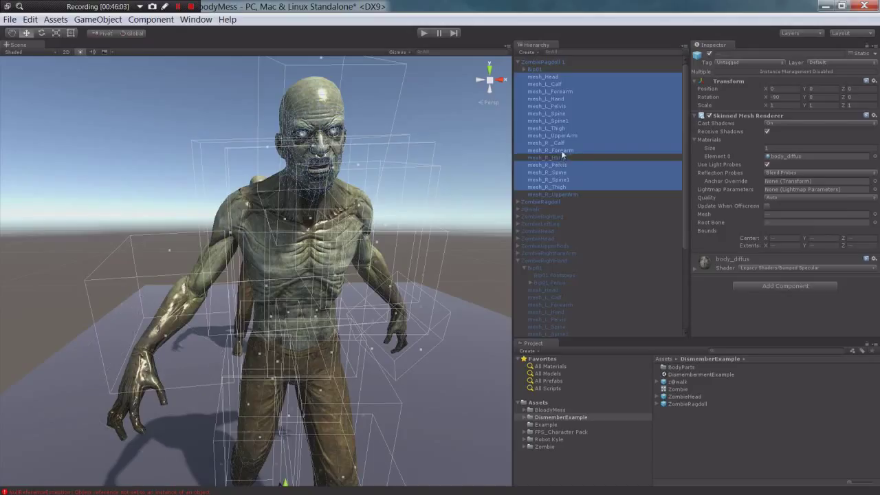
pyautogui.keyDown('ctrl'); pyautogui.click(561, 150); pyautogui.keyUp('ctrl')
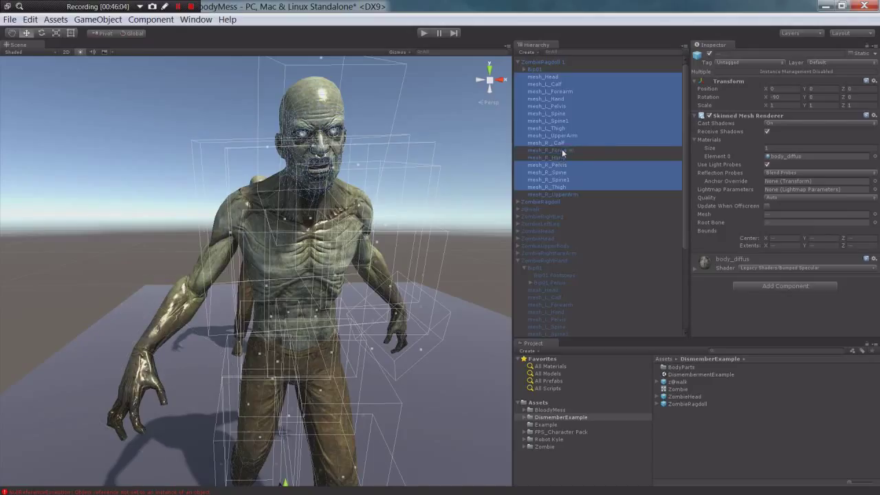
pyautogui.click(709, 53)
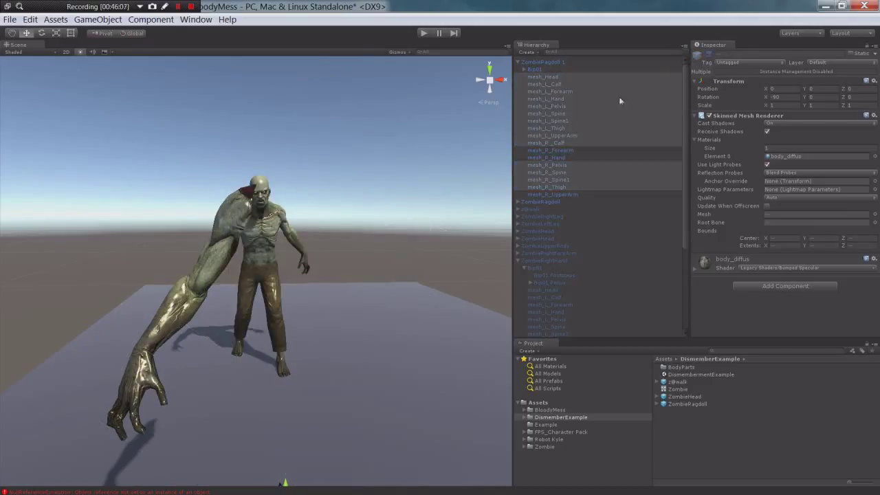
# Rename ZombieRagdoll 1 to RightUpperArm
pyautogui.click(549, 63)
pyautogui.click(760, 55)
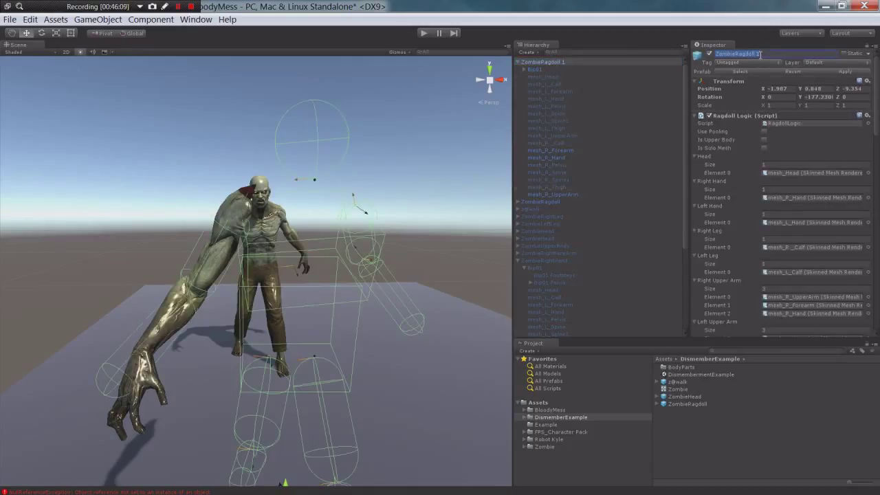
pyautogui.write('RightUpperArm')
# Remove the Box Collider and Rigidbody from Bip01 Pelvis
pyautogui.click(525, 70)
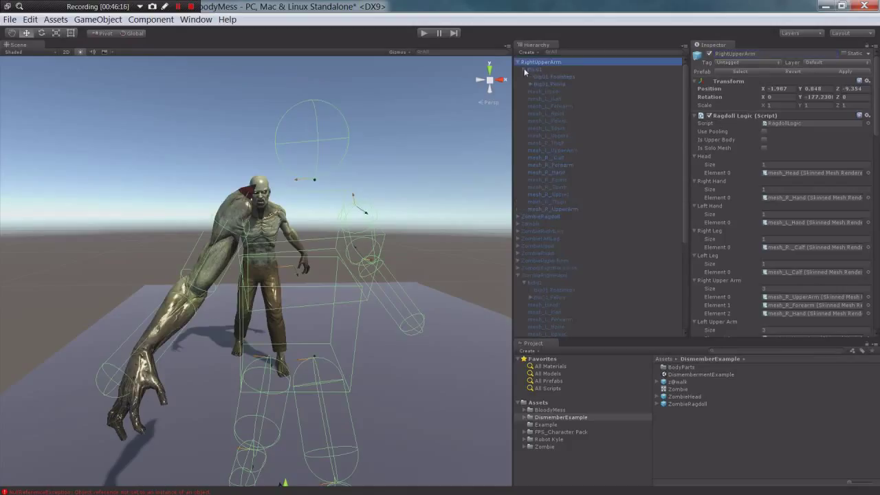
pyautogui.click(552, 84)
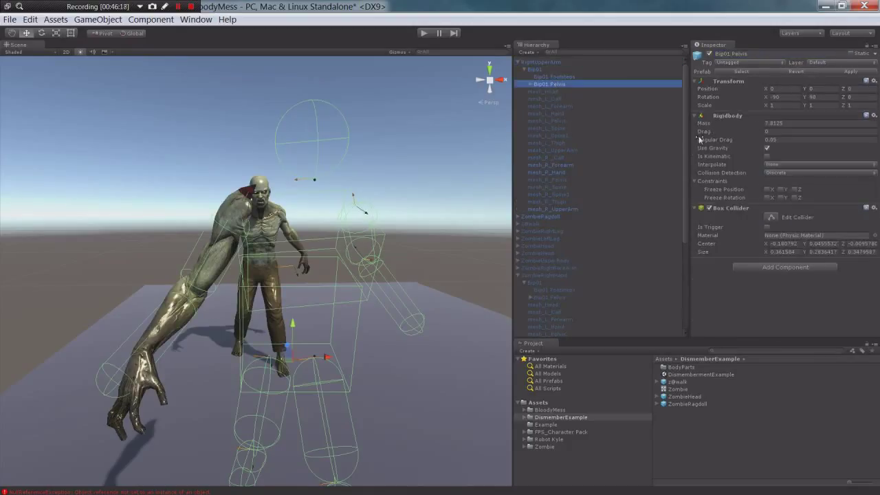
pyautogui.rightClick(723, 207)
pyautogui.click(746, 244)
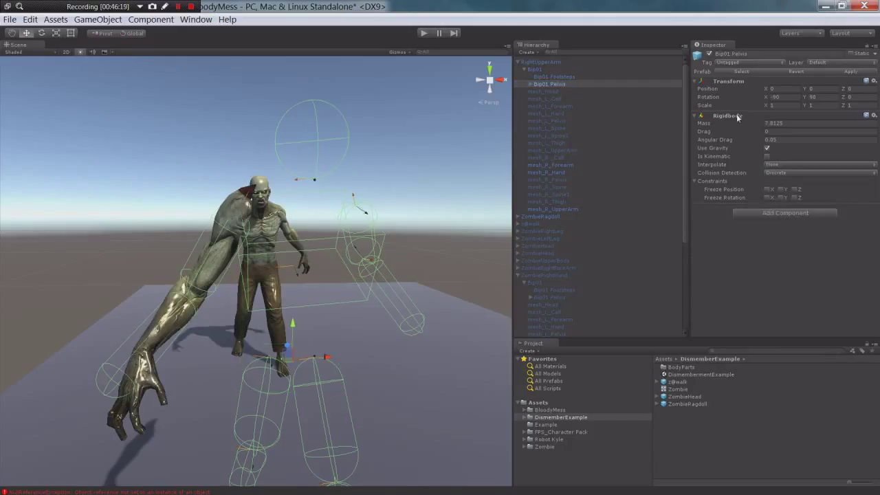
pyautogui.rightClick(738, 116)
pyautogui.click(769, 150)
pyautogui.click(531, 85)
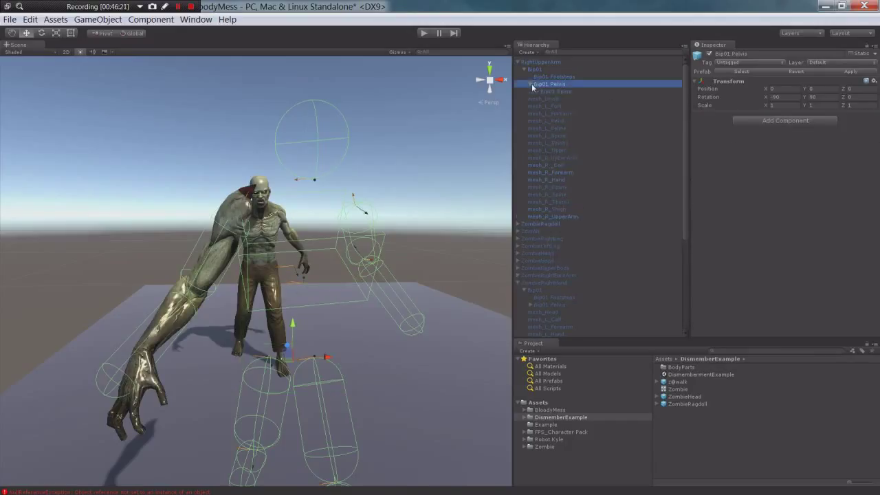
pyautogui.click(538, 92)
pyautogui.click(543, 99)
# Select the Bip01 L Thigh, L Calf, R Thigh and R Calf leg bones
pyautogui.click(550, 107)
pyautogui.click(557, 114)
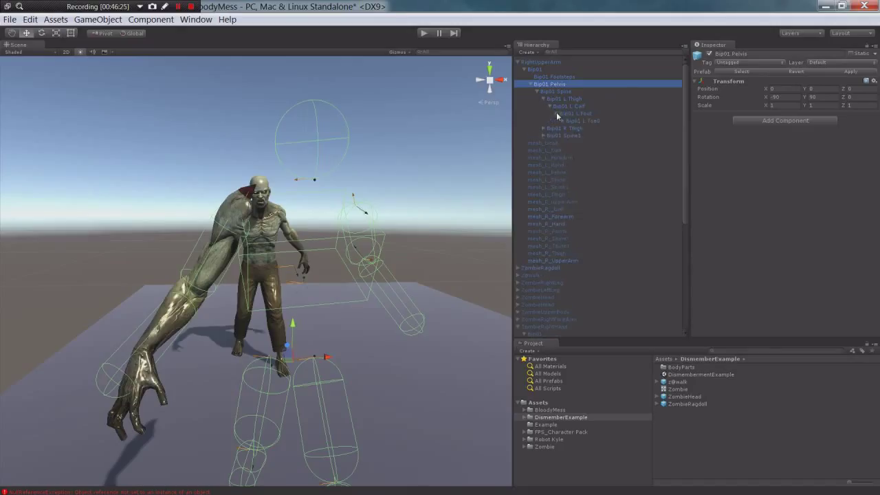
pyautogui.click(586, 112)
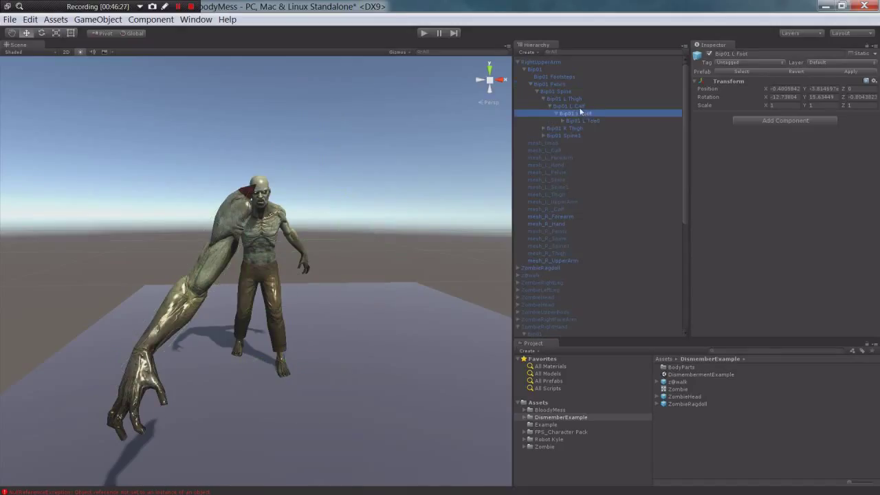
pyautogui.click(577, 106)
pyautogui.keyDown('ctrl'); pyautogui.click(571, 99); pyautogui.keyUp('ctrl')
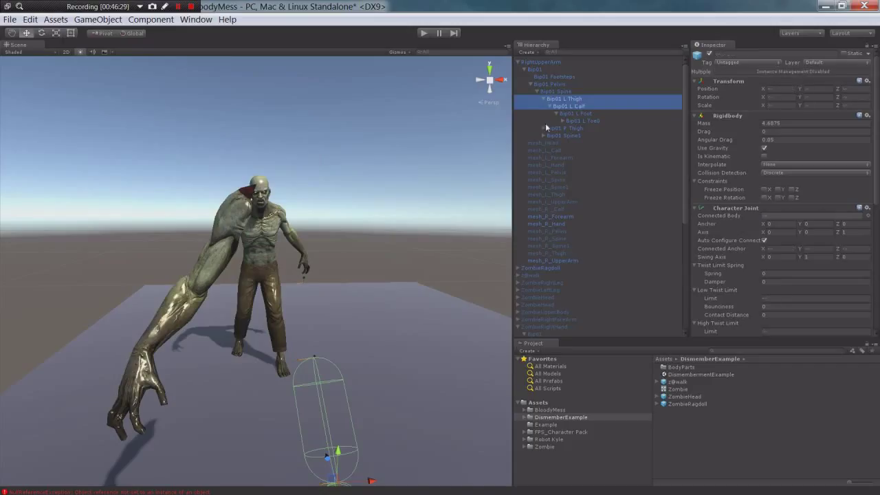
pyautogui.click(544, 128)
pyautogui.keyDown('ctrl'); pyautogui.click(570, 135); pyautogui.keyUp('ctrl')
pyautogui.keyDown('ctrl'); pyautogui.click(591, 128); pyautogui.keyUp('ctrl')
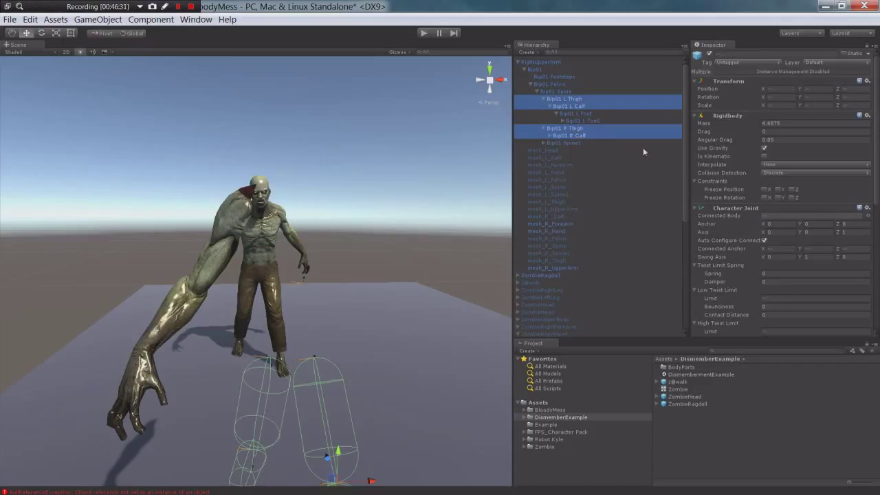
# Remove the Character Joint, Capsule Collider and Rigidbody from the four leg bones
pyautogui.rightClick(744, 209)
pyautogui.click(787, 246)
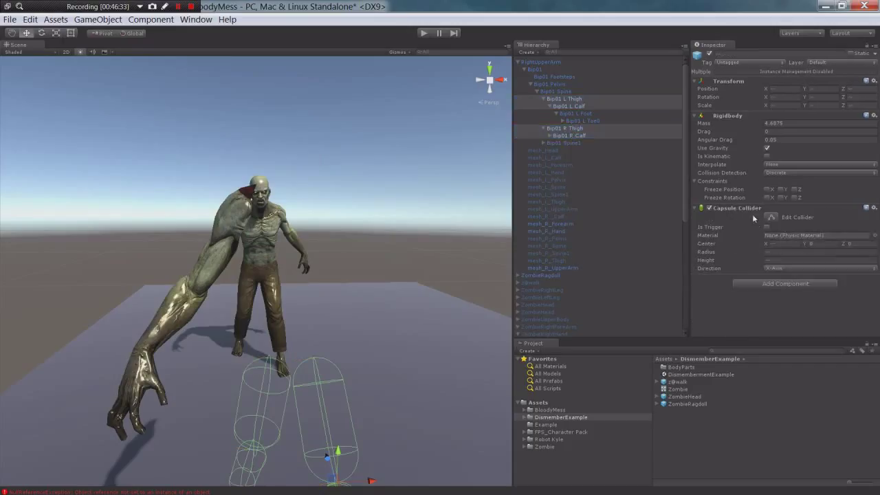
pyautogui.rightClick(755, 217)
pyautogui.click(766, 245)
pyautogui.rightClick(731, 121)
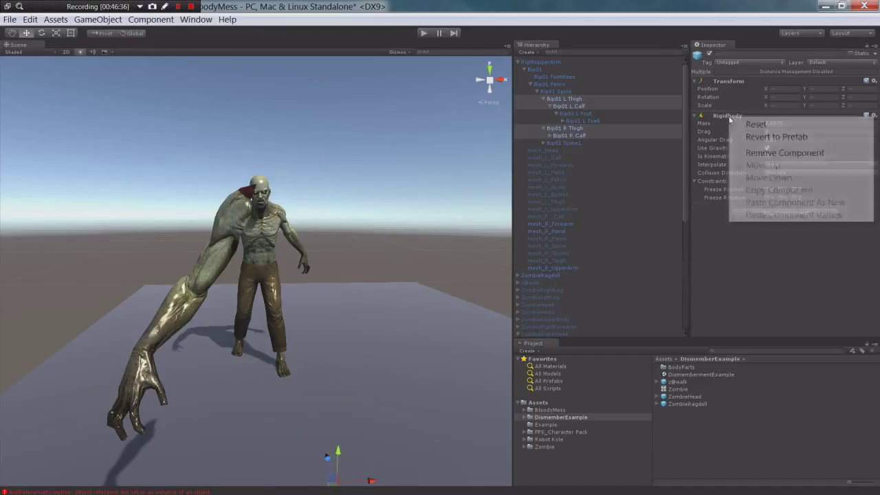
pyautogui.click(761, 153)
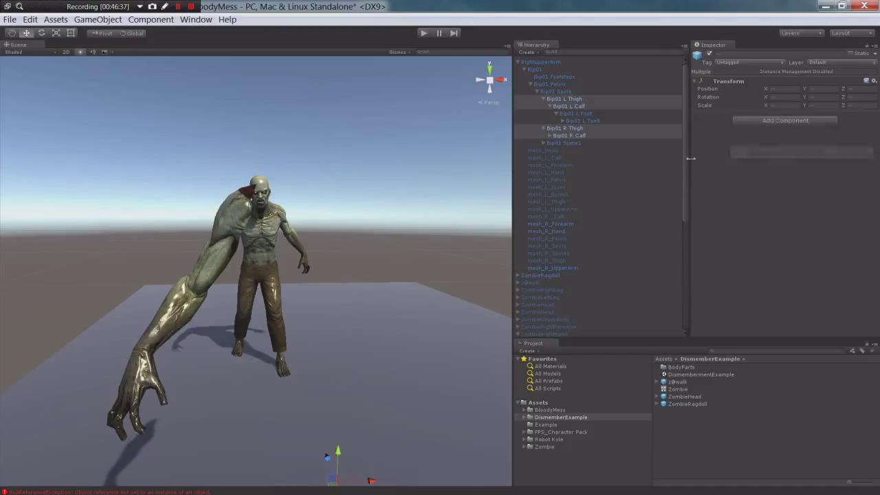
# Remove the Character Joint from Bip01 Spine1
pyautogui.click(559, 90)
pyautogui.click(542, 144)
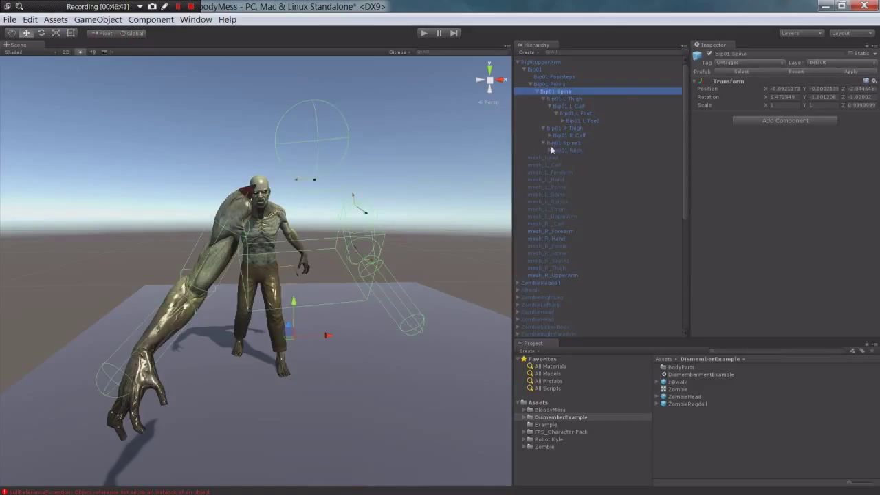
pyautogui.click(562, 143)
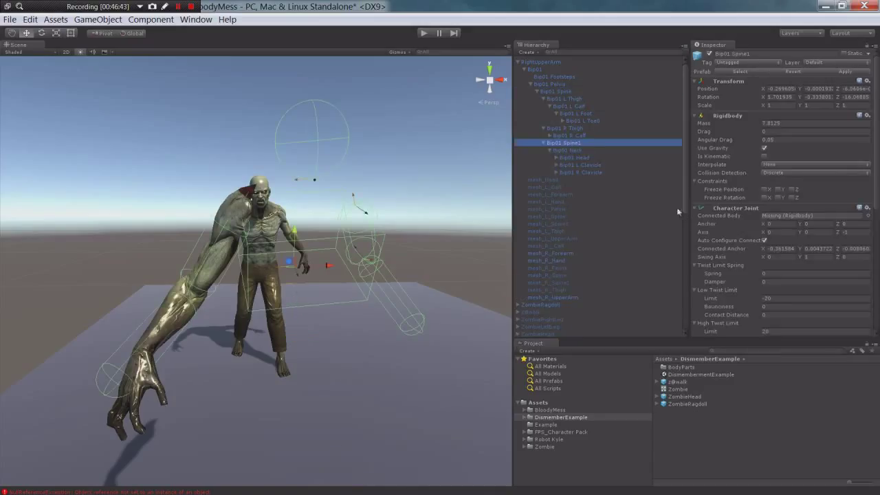
pyautogui.rightClick(764, 209)
pyautogui.click(800, 245)
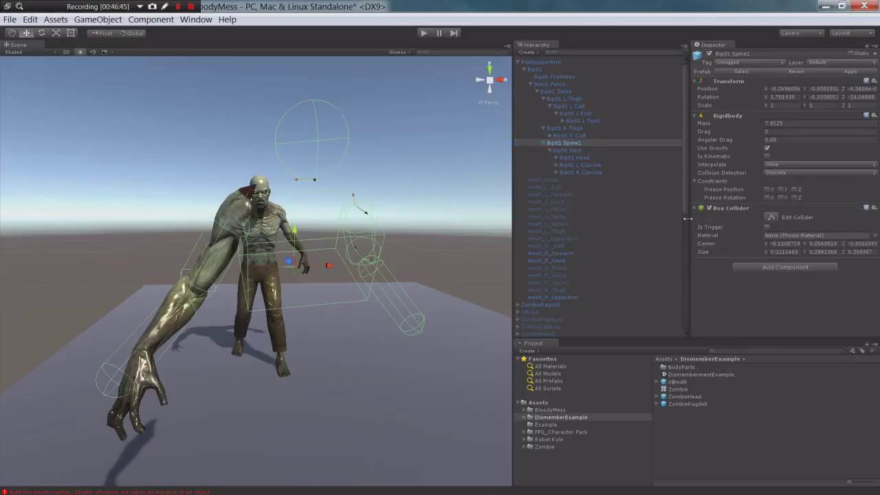
# Remove the Character Joint, Sphere Collider and Rigidbody from Bip01 Head
pyautogui.click(556, 158)
pyautogui.click(575, 157)
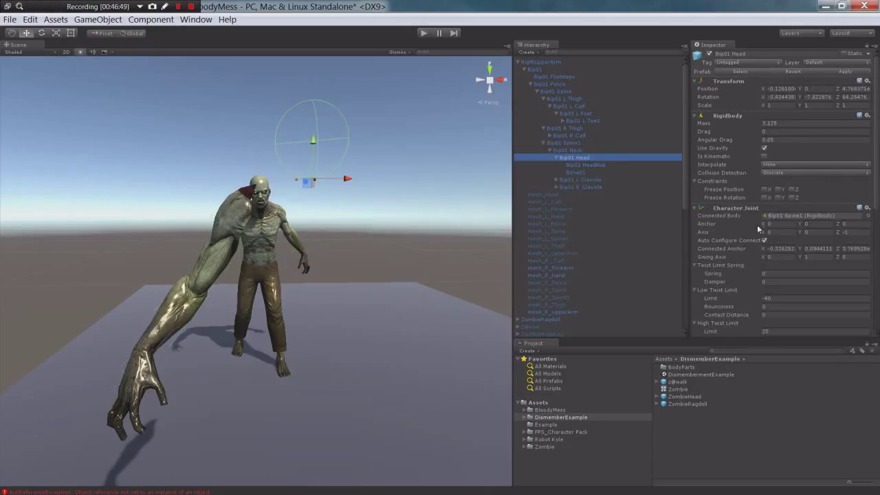
pyautogui.rightClick(737, 209)
pyautogui.click(777, 244)
pyautogui.rightClick(748, 211)
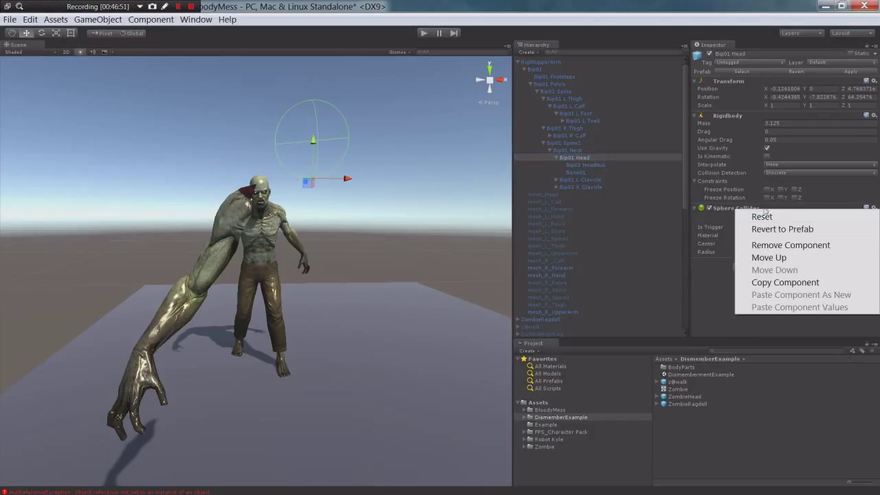
pyautogui.click(784, 245)
pyautogui.rightClick(738, 117)
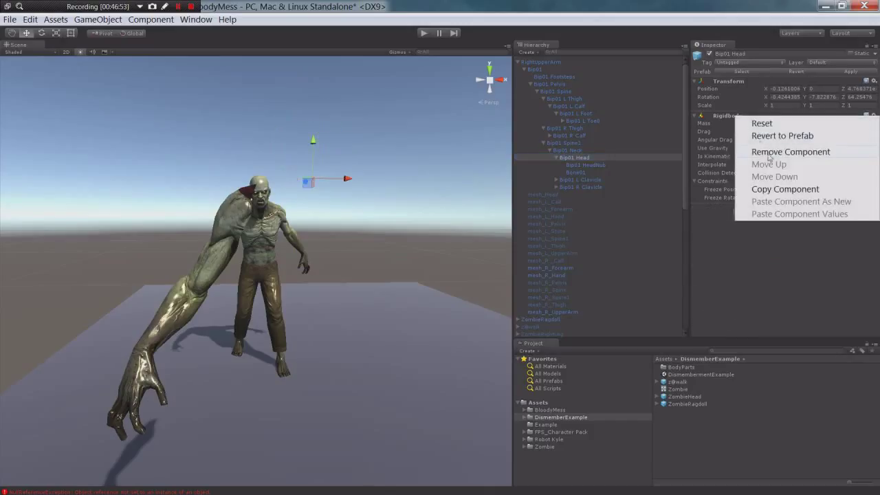
pyautogui.click(770, 156)
# Remove the Character Joint, Capsule Collider and Rigidbody from Bip01 L UpperArm and L Forearm
pyautogui.click(557, 180)
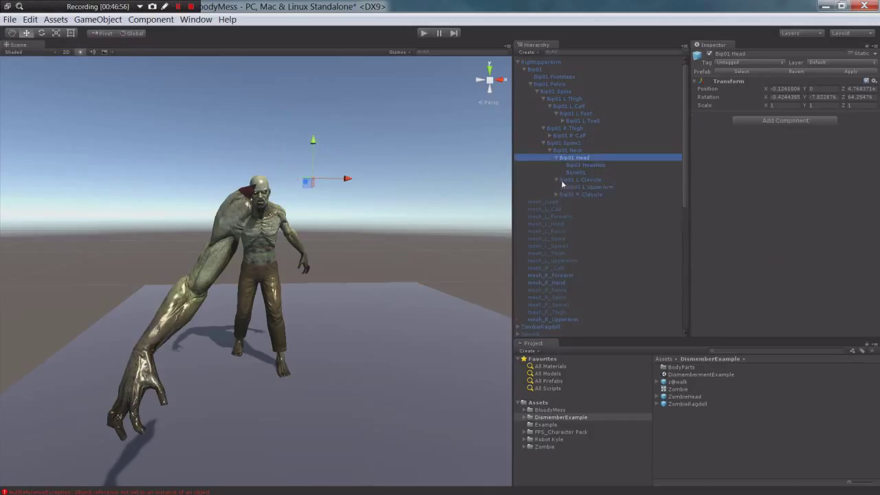
pyautogui.click(562, 187)
pyautogui.click(581, 187)
pyautogui.keyDown('shift'); pyautogui.click(588, 195); pyautogui.keyUp('shift')
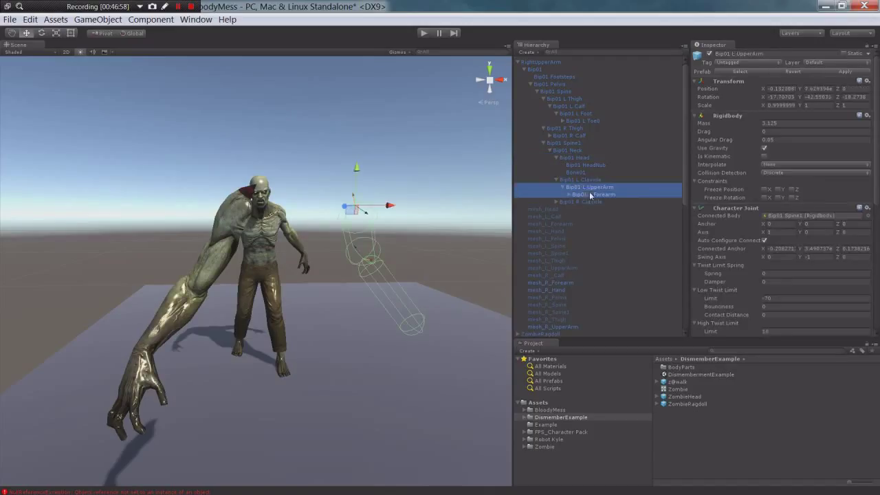
pyautogui.rightClick(730, 208)
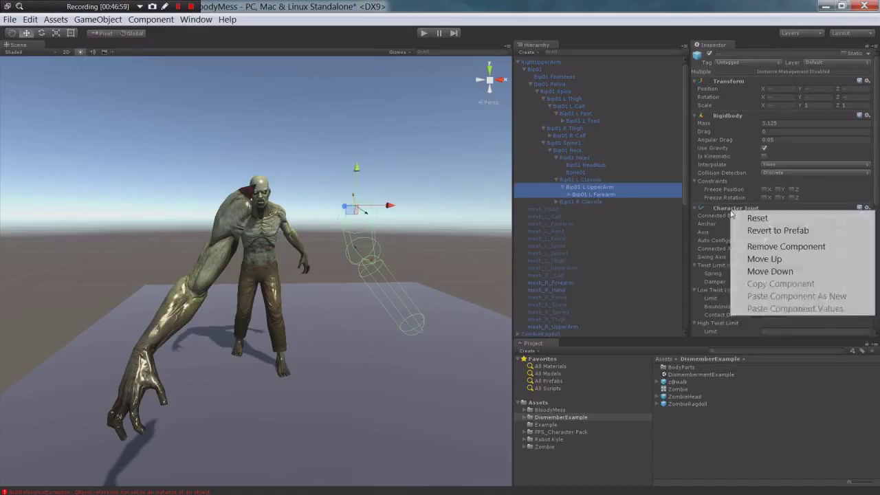
pyautogui.click(763, 246)
pyautogui.rightClick(744, 211)
pyautogui.click(764, 246)
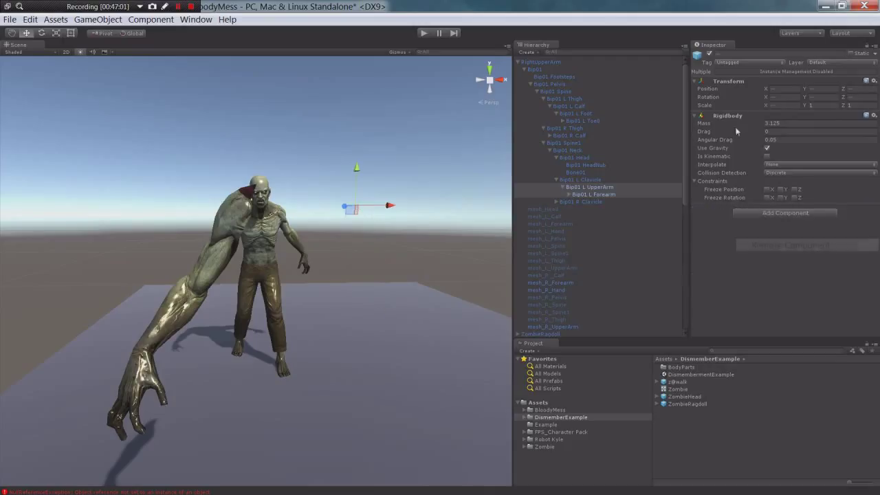
pyautogui.rightClick(734, 118)
pyautogui.click(760, 153)
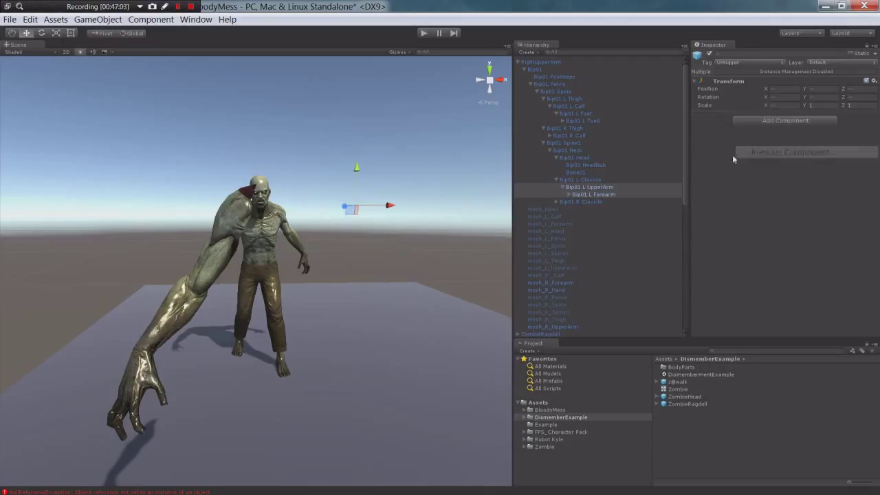
# Remove the Box Collider from Bip01 Spine1, leaving only its Rigidbody
pyautogui.click(578, 143)
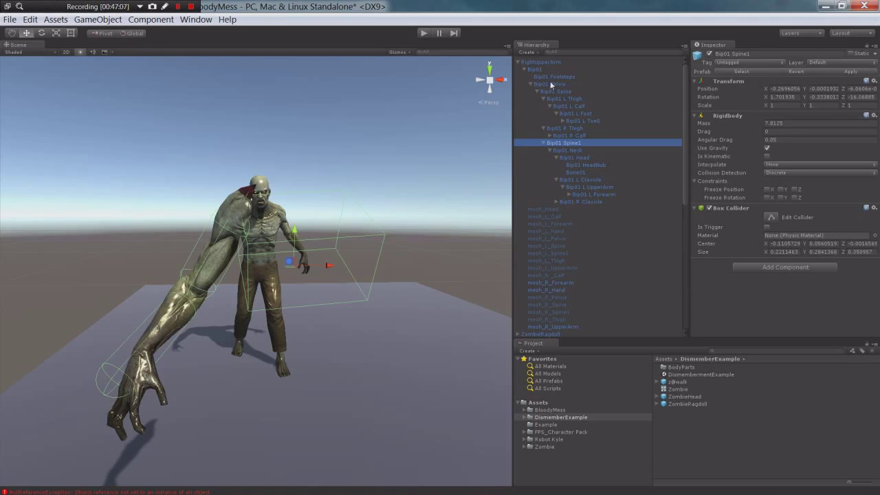
pyautogui.click(535, 69)
pyautogui.keyDown('alt'); pyautogui.moveTo(368, 171); pyautogui.dragTo(379, 233, button='right'); pyautogui.keyUp('alt')
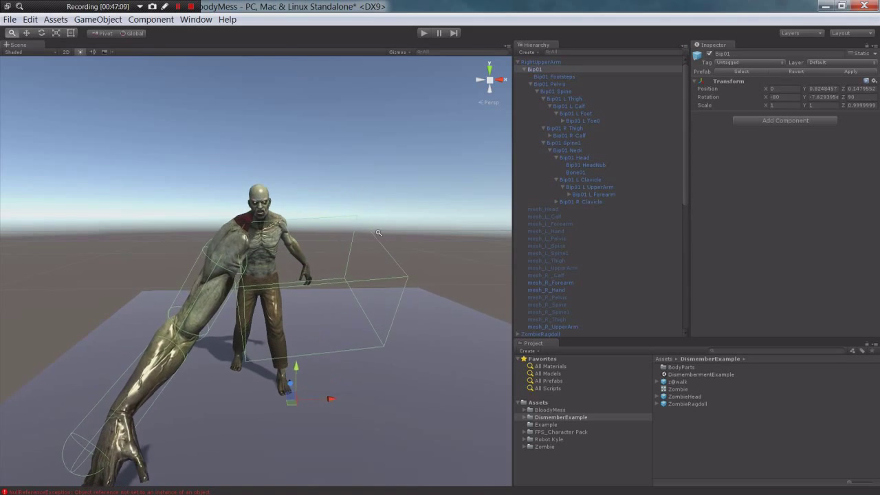
pyautogui.keyDown('alt'); pyautogui.moveTo(378, 234); pyautogui.dragTo(475, 165); pyautogui.keyUp('alt')
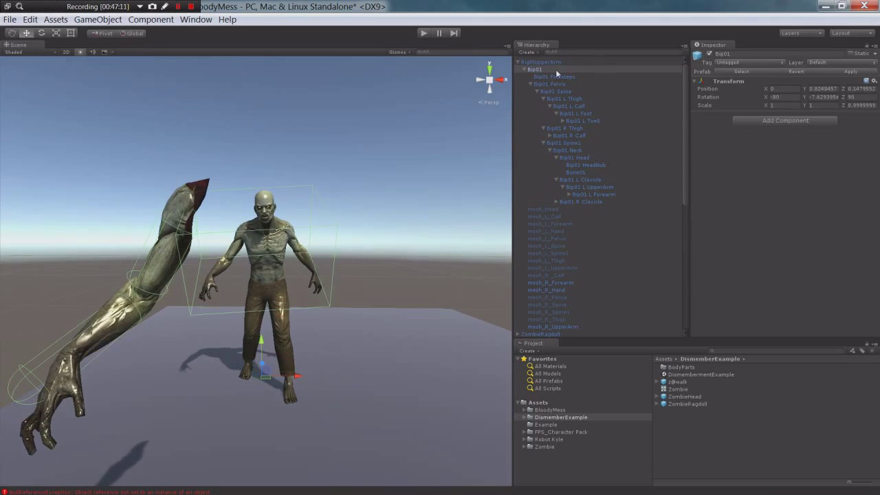
pyautogui.click(575, 143)
pyautogui.rightClick(731, 208)
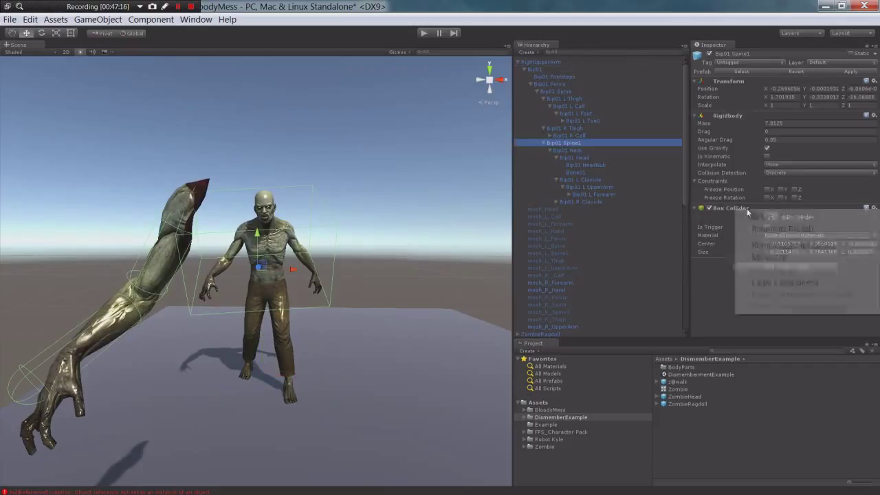
pyautogui.click(788, 244)
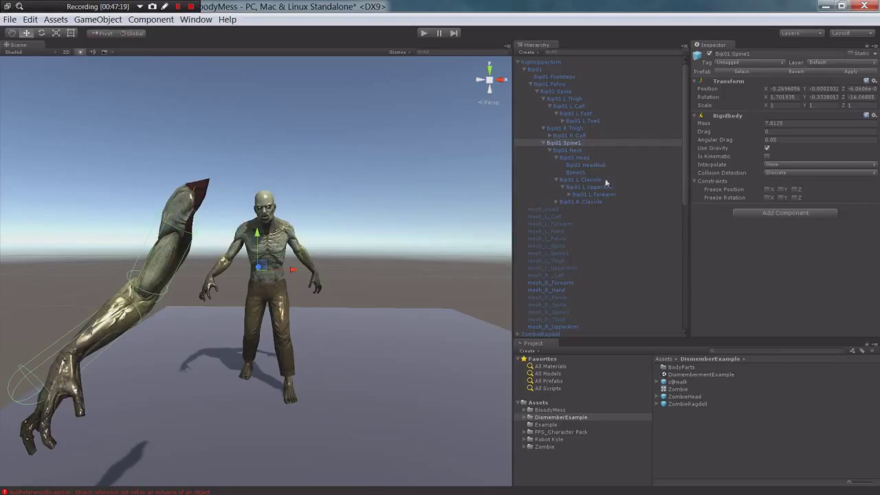
pyautogui.click(557, 202)
pyautogui.click(573, 202)
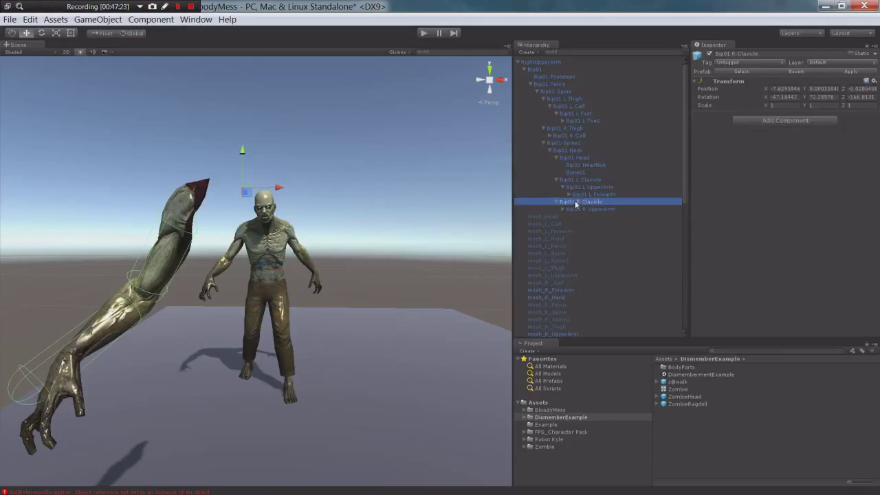
# Add a Character Joint and a Capsule Collider to Bip01 R Clavicle
pyautogui.click(777, 121)
pyautogui.click(774, 155)
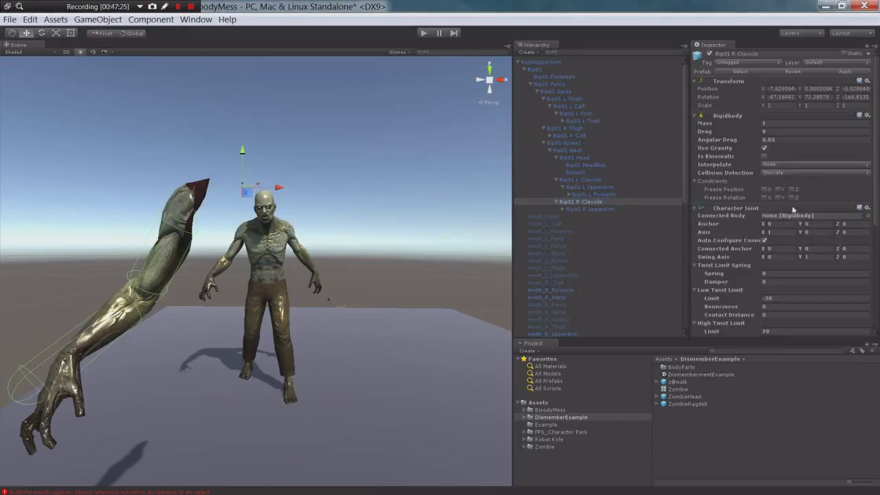
pyautogui.scroll(-5, 801, 213)
pyautogui.click(791, 330)
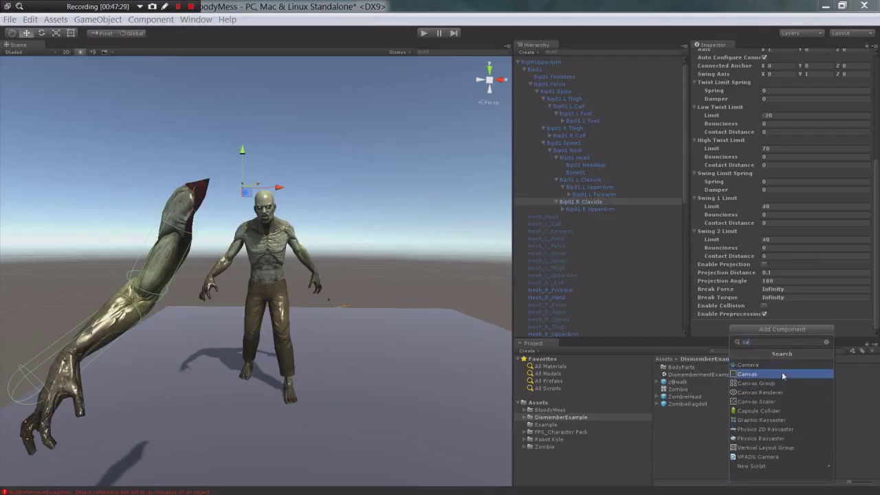
pyautogui.click(780, 407)
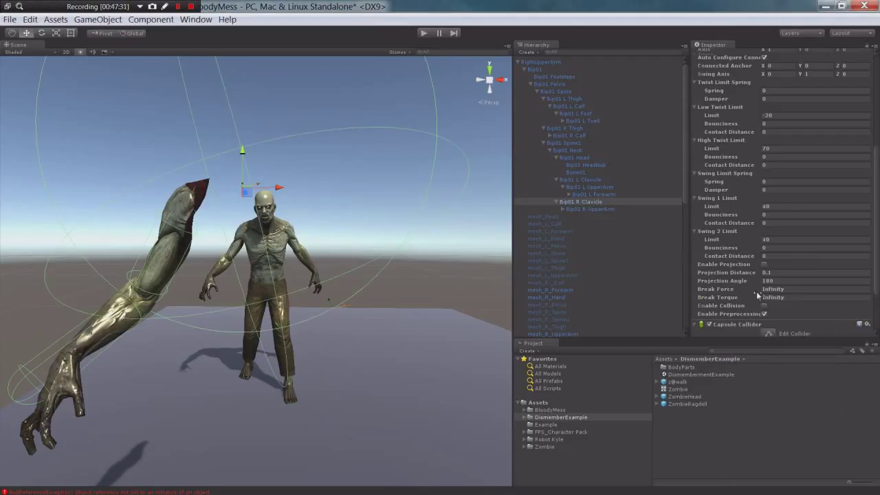
# Set the clavicle capsule to X-Axis, radius 0.06, height 0.11, centre X -0.09
pyautogui.scroll(-3, 759, 296)
pyautogui.moveTo(759, 305)
pyautogui.mouseDown()
pyautogui.moveTo(750, 298)
pyautogui.moveTo(755, 306)
pyautogui.mouseUp()
pyautogui.click(786, 314)
pyautogui.click(785, 324)
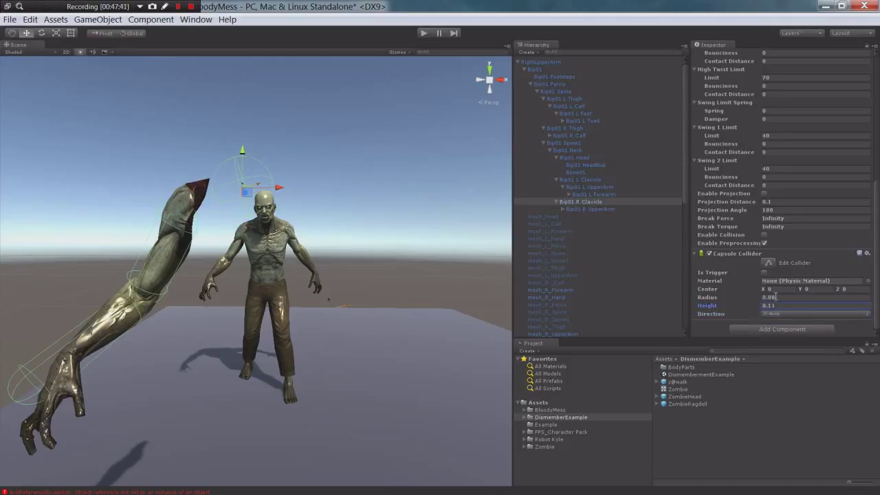
pyautogui.click(774, 297)
pyautogui.write('4')
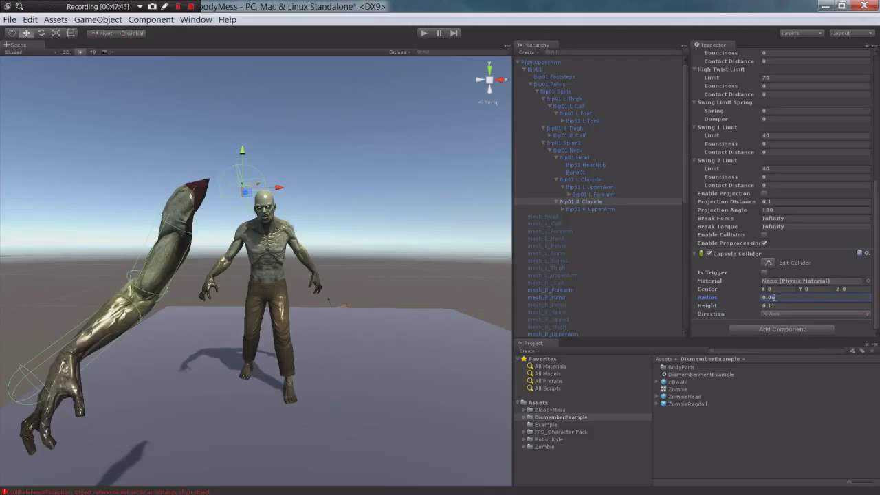
pyautogui.moveTo(838, 289); pyautogui.dragTo(836, 292)
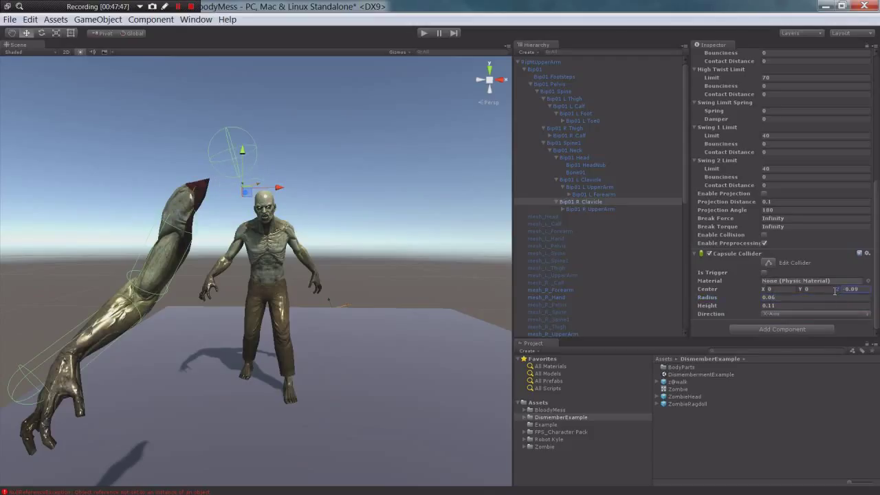
pyautogui.write('0')
pyautogui.moveTo(764, 290); pyautogui.dragTo(762, 292)
pyautogui.keyDown('alt'); pyautogui.moveTo(280, 196); pyautogui.dragTo(286, 218); pyautogui.keyUp('alt')
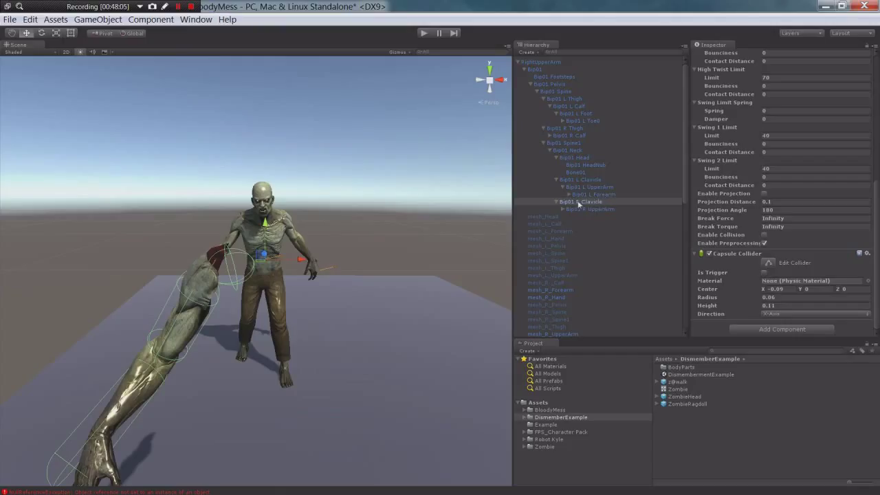
# Add a Character Joint and a Capsule Collider to Bip01 Neck
pyautogui.click(570, 150)
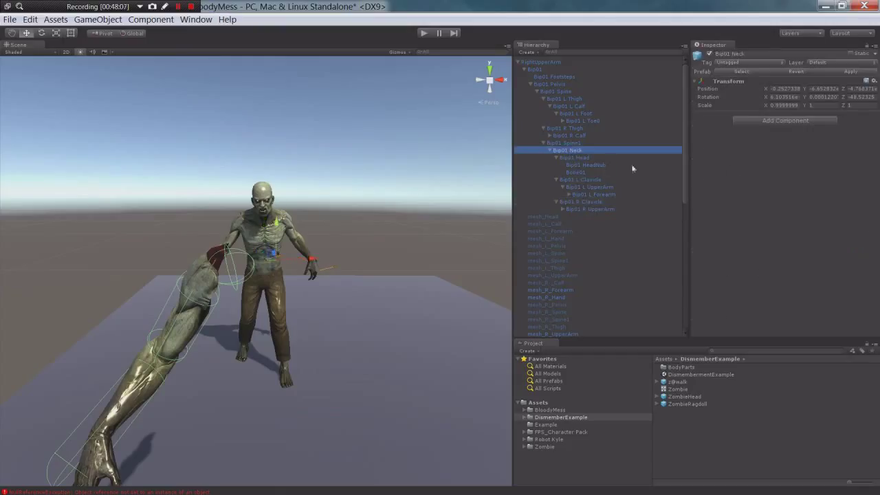
pyautogui.click(775, 124)
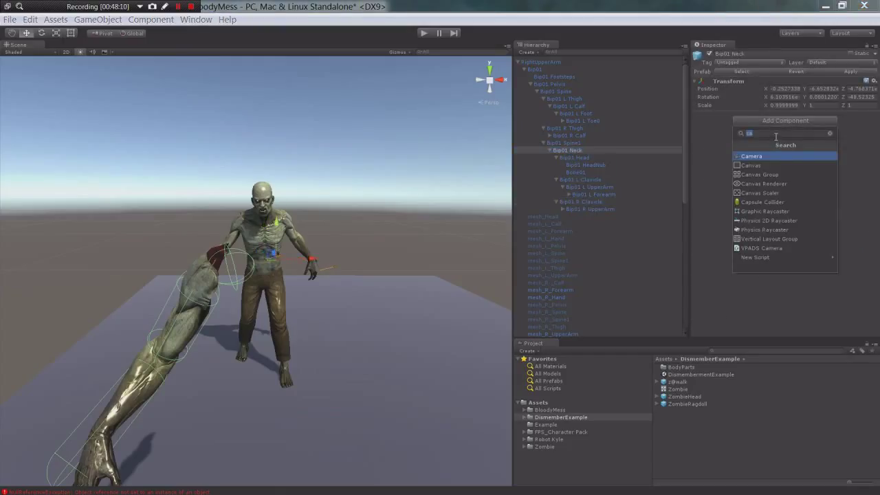
pyautogui.write('joint')
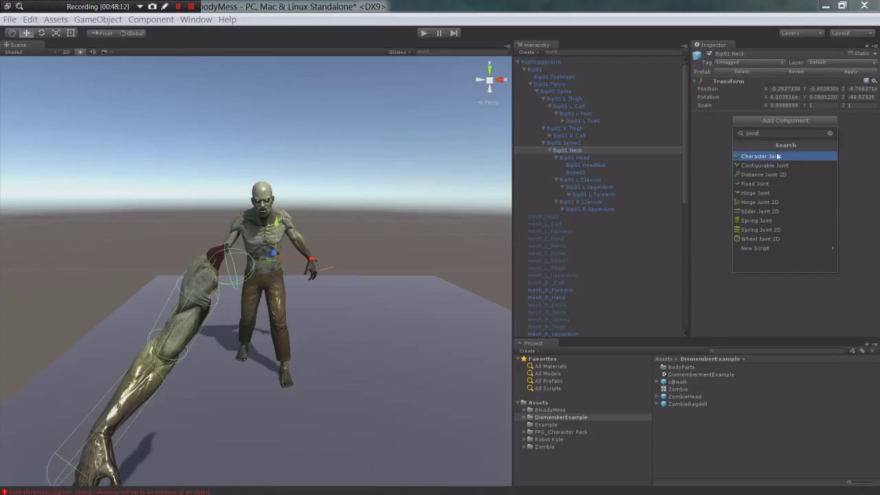
pyautogui.click(778, 156)
pyautogui.scroll(-6, 786, 300)
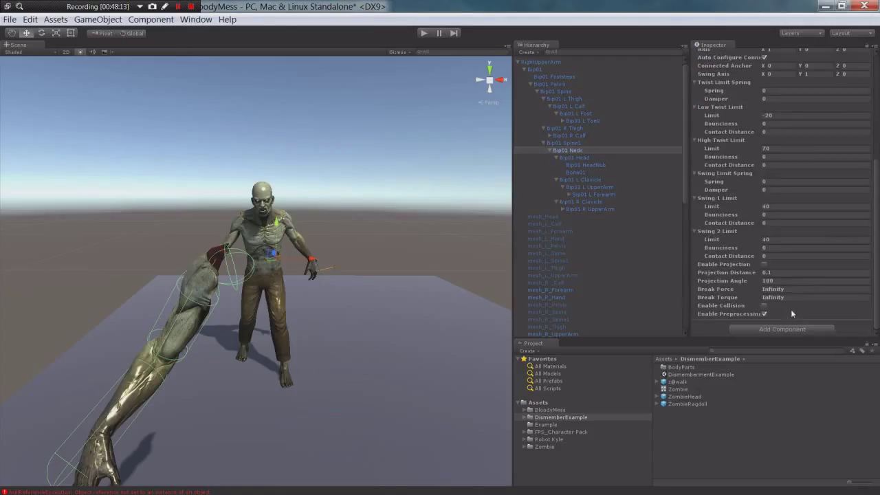
pyautogui.click(787, 330)
pyautogui.write('capsul')
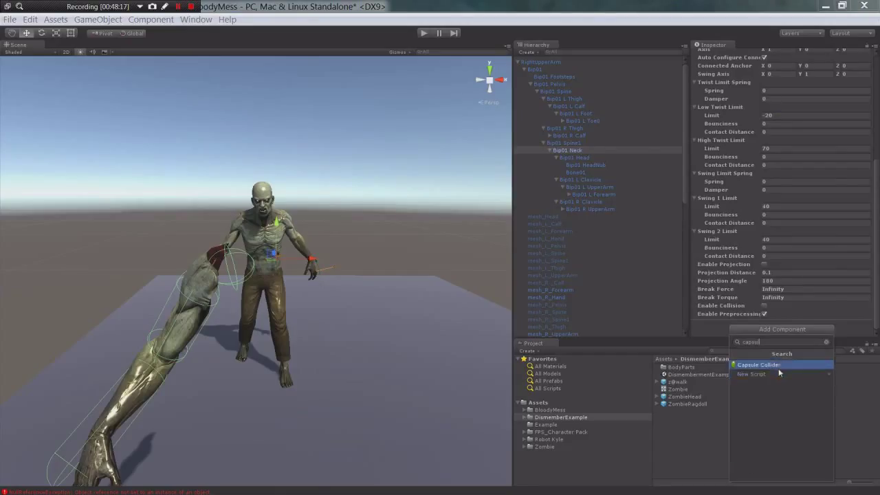
pyautogui.click(778, 365)
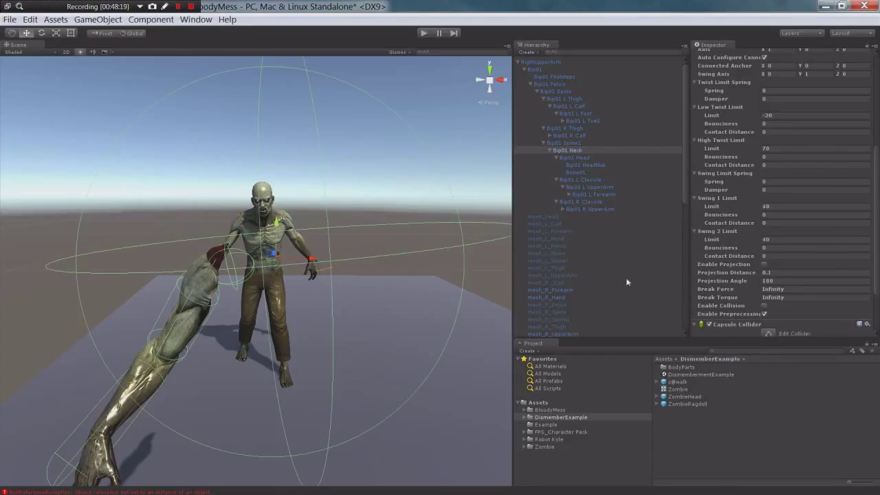
# Make the neck capsule X-Axis with radius and height about 0.03
pyautogui.scroll(-2, 711, 307)
pyautogui.click(766, 330)
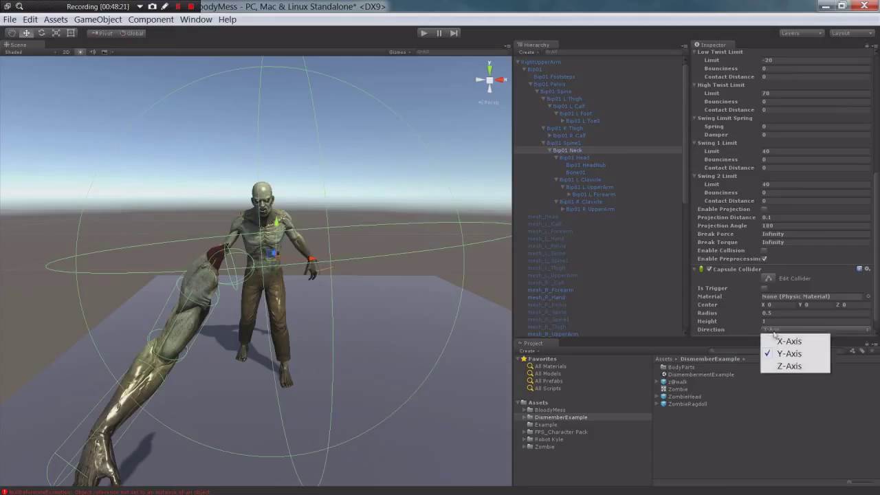
pyautogui.click(776, 340)
pyautogui.click(761, 313)
pyautogui.write('0.01')
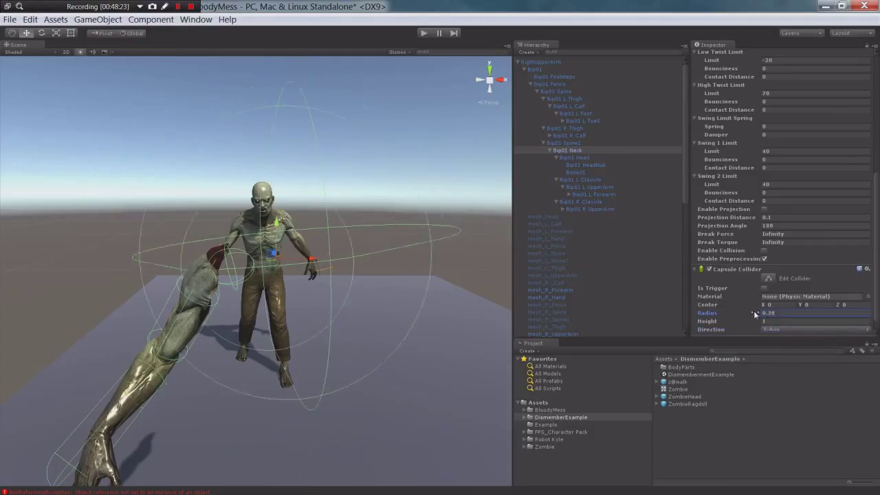
pyautogui.moveTo(759, 321)
pyautogui.mouseDown()
pyautogui.moveTo(743, 321)
pyautogui.moveTo(755, 316)
pyautogui.mouseUp()
pyautogui.keyDown('alt'); pyautogui.moveTo(267, 193); pyautogui.dragTo(367, 255); pyautogui.keyUp('alt')
pyautogui.keyDown('alt'); pyautogui.moveTo(284, 297); pyautogui.dragTo(357, 318); pyautogui.keyUp('alt')
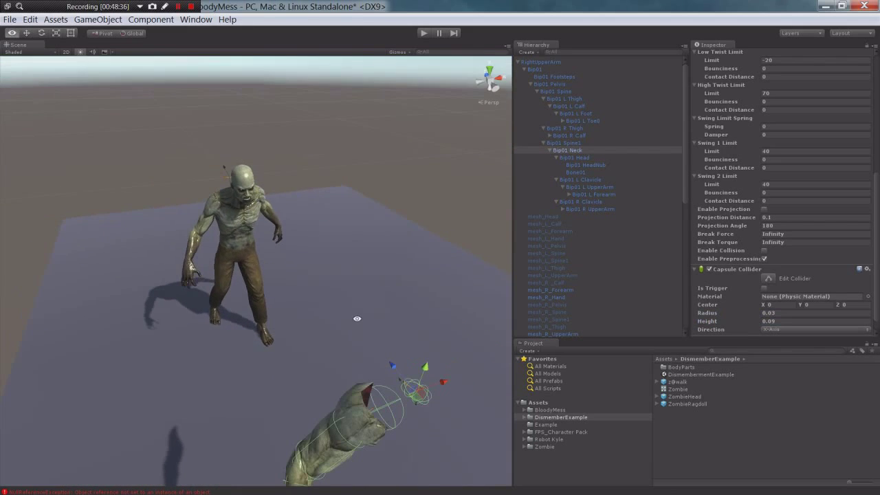
pyautogui.click(756, 316)
pyautogui.click(757, 323)
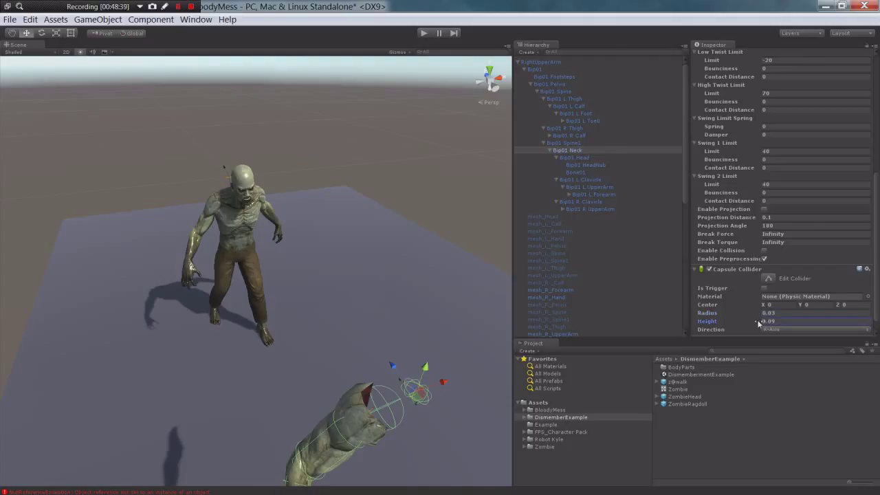
pyautogui.moveTo(757, 323); pyautogui.dragTo(755, 323)
pyautogui.moveTo(289, 227)
pyautogui.keyDown('alt'); pyautogui.mouseDown()
pyautogui.moveTo(239, 203)
pyautogui.moveTo(320, 92)
pyautogui.moveTo(275, 142)
pyautogui.moveTo(292, 228)
pyautogui.mouseUp(); pyautogui.keyUp('alt')
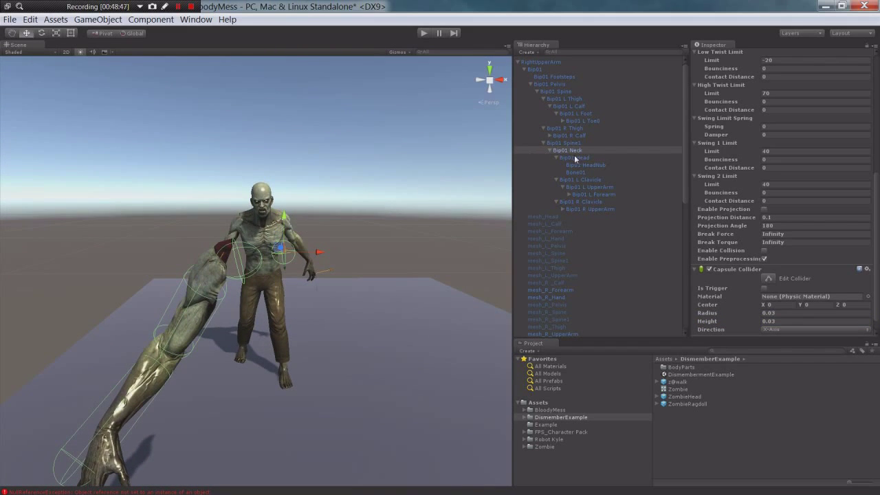
# Set Bip01 Spine1 as Connected Body for the Neck and R Clavicle joints
pyautogui.scroll(6, 763, 251)
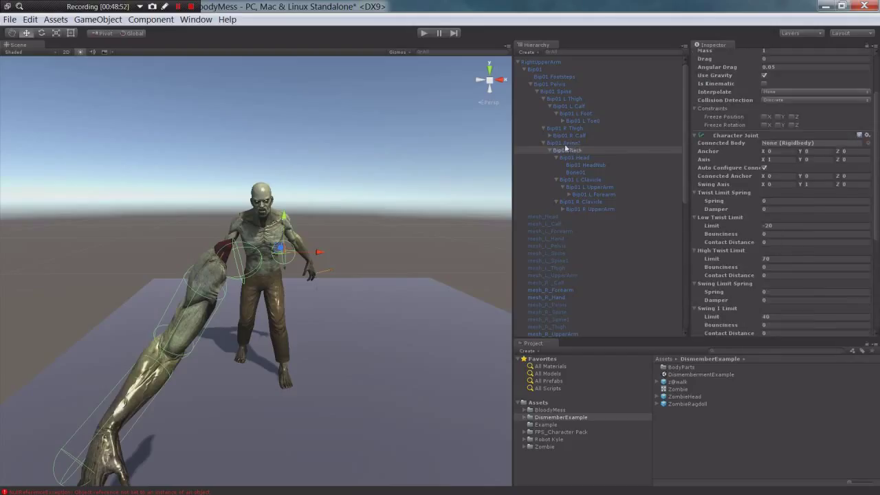
pyautogui.moveTo(566, 143); pyautogui.dragTo(774, 146)
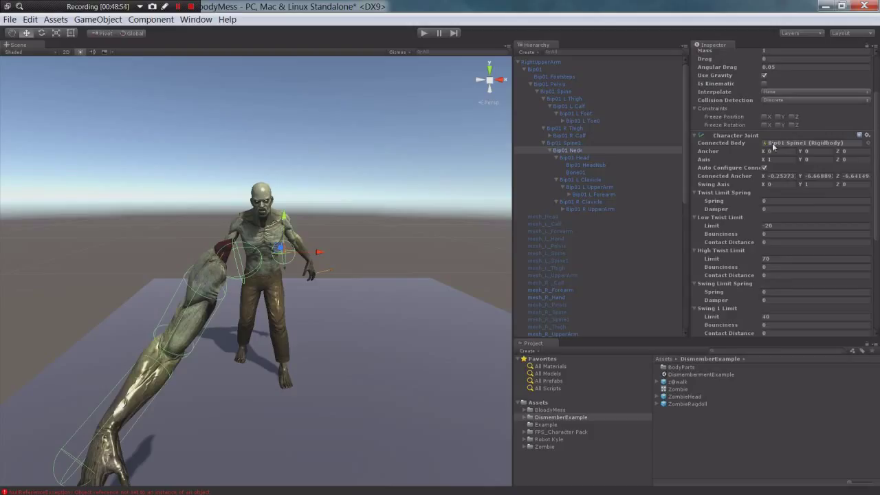
pyautogui.click(591, 180)
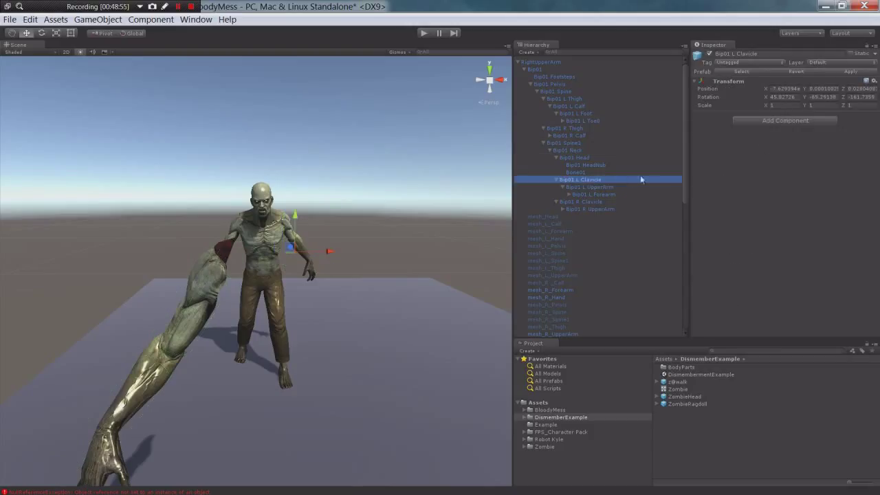
pyautogui.click(583, 202)
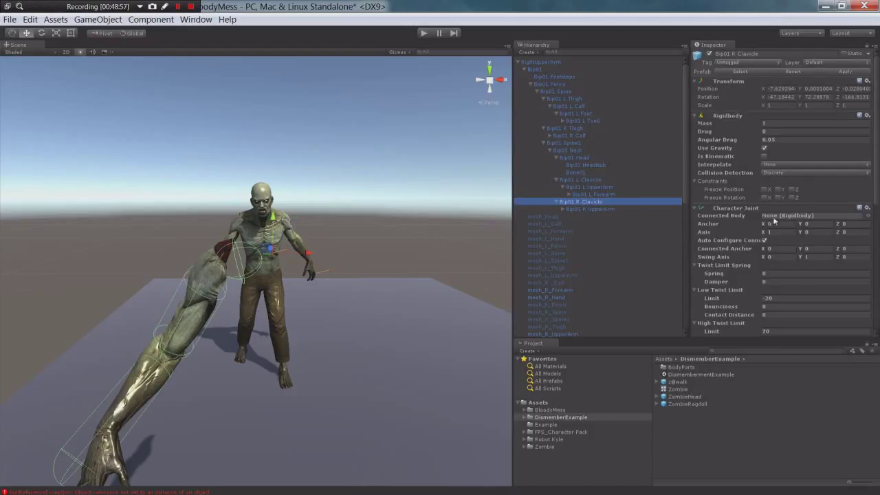
pyautogui.moveTo(574, 143); pyautogui.dragTo(787, 217)
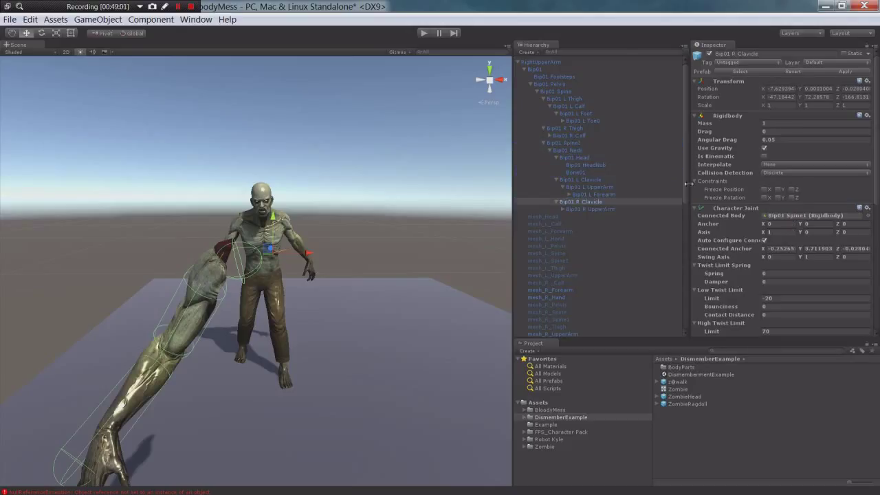
pyautogui.click(570, 143)
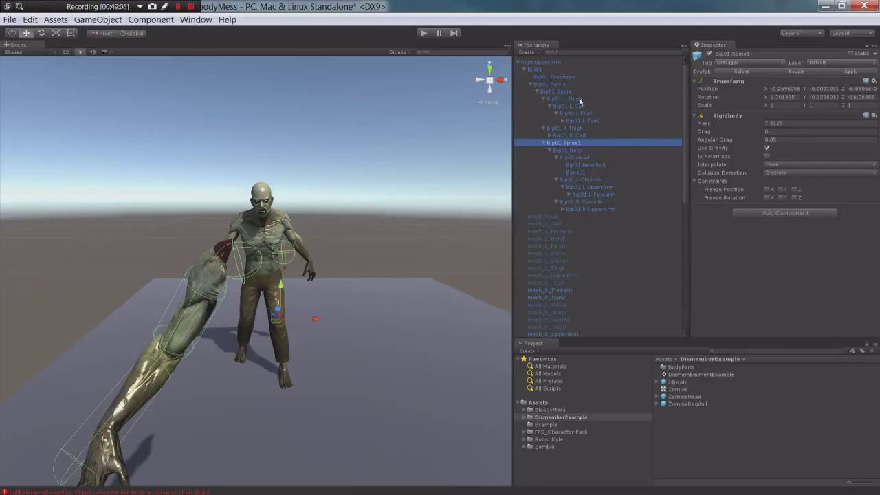
# Set Bip01 Spine1's Rigidbody mass to 1 and give Bip01 Spine a Character Joint connected to it
pyautogui.click(791, 123)
pyautogui.write('1')
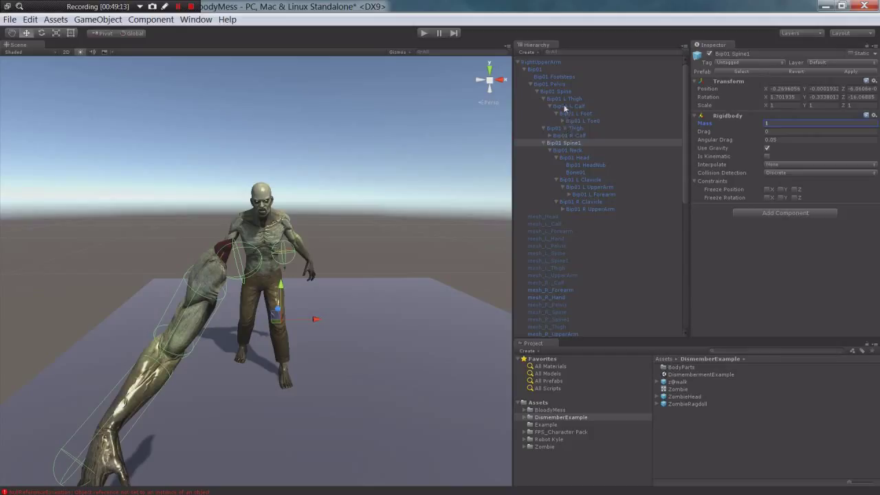
pyautogui.click(557, 92)
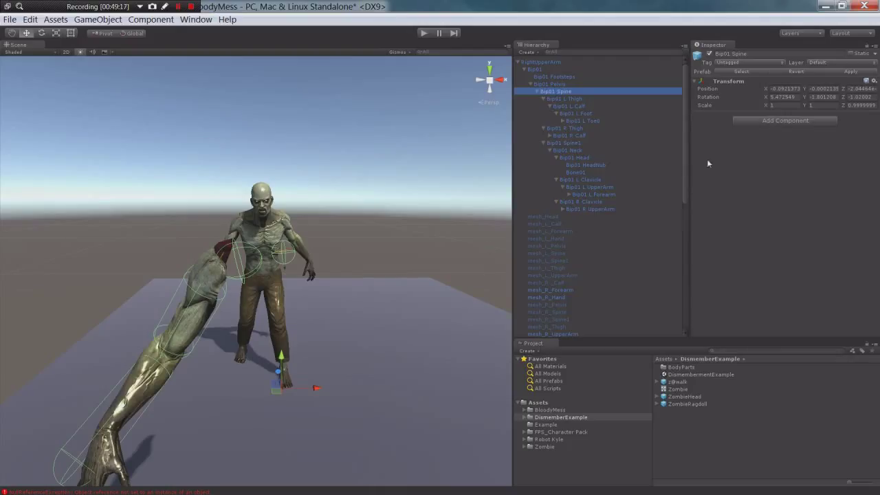
pyautogui.click(771, 120)
pyautogui.write('ri')
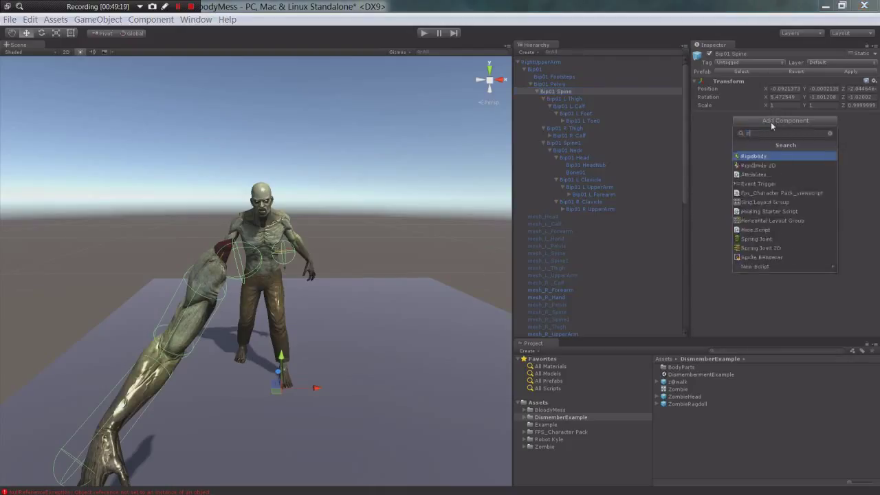
pyautogui.press('BackSpace')
pyautogui.press('BackSpace')
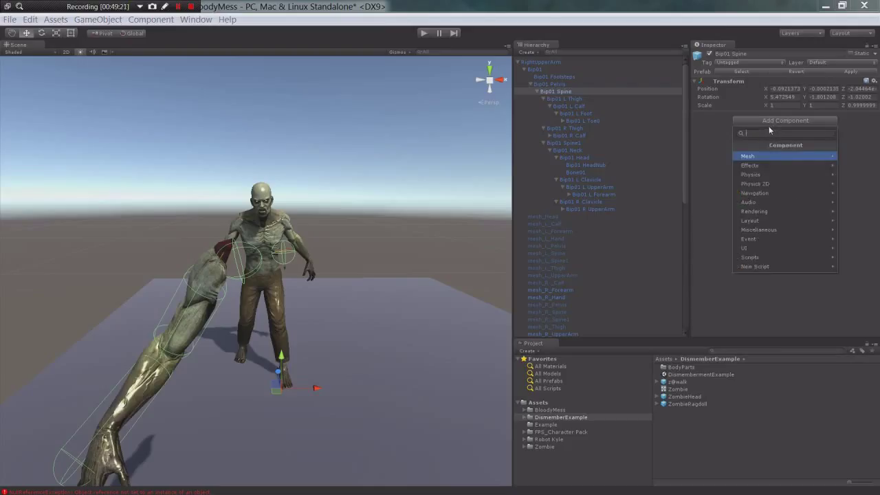
pyautogui.write('joi')
pyautogui.click(761, 156)
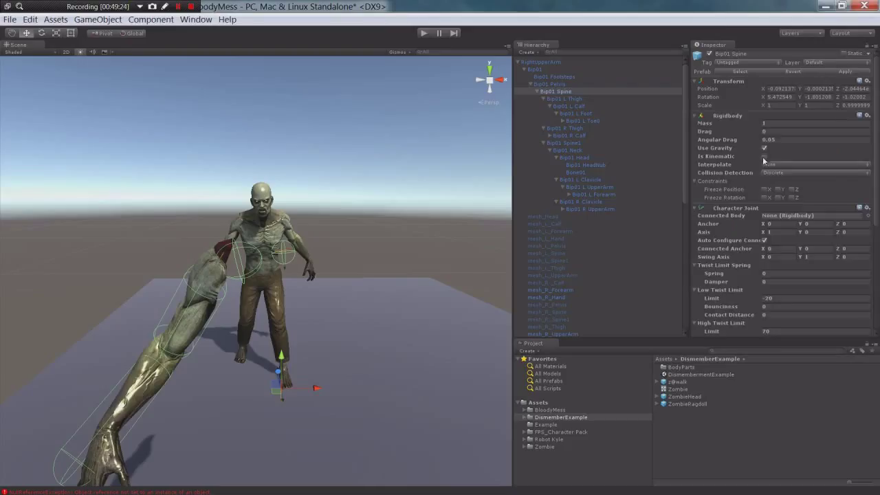
pyautogui.moveTo(568, 144); pyautogui.dragTo(801, 216)
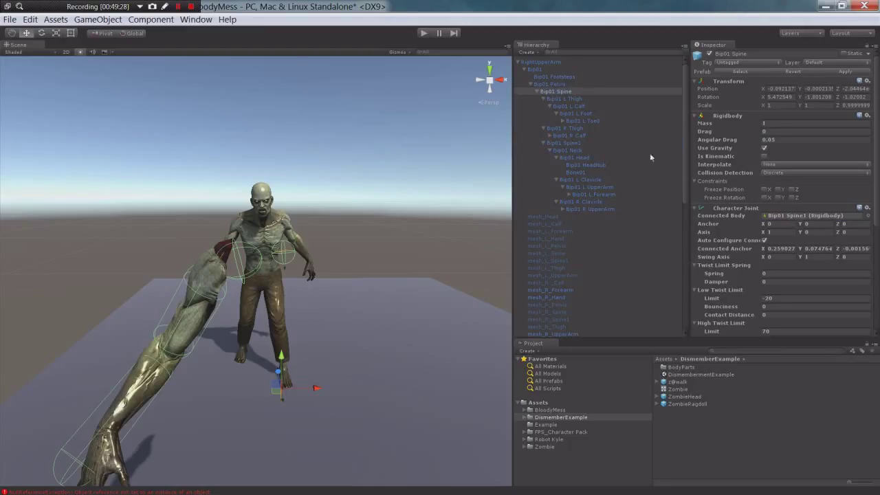
pyautogui.scroll(-5, 735, 237)
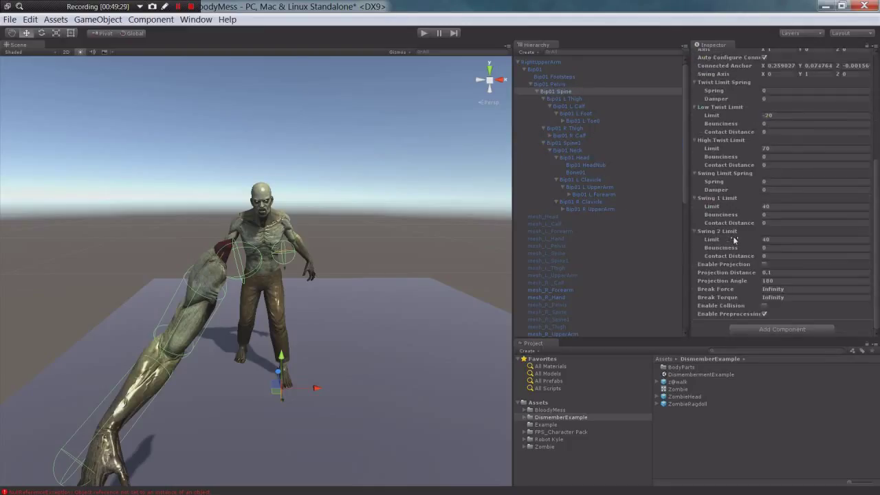
pyautogui.scroll(5, 756, 239)
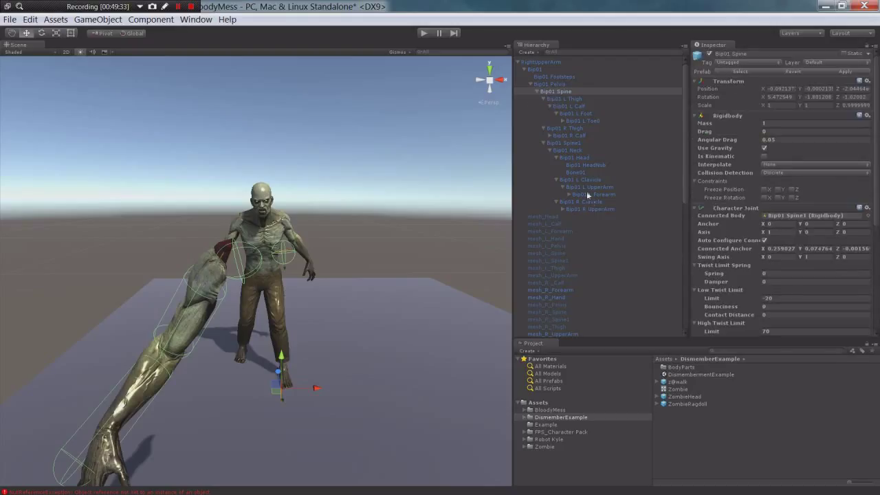
pyautogui.click(594, 208)
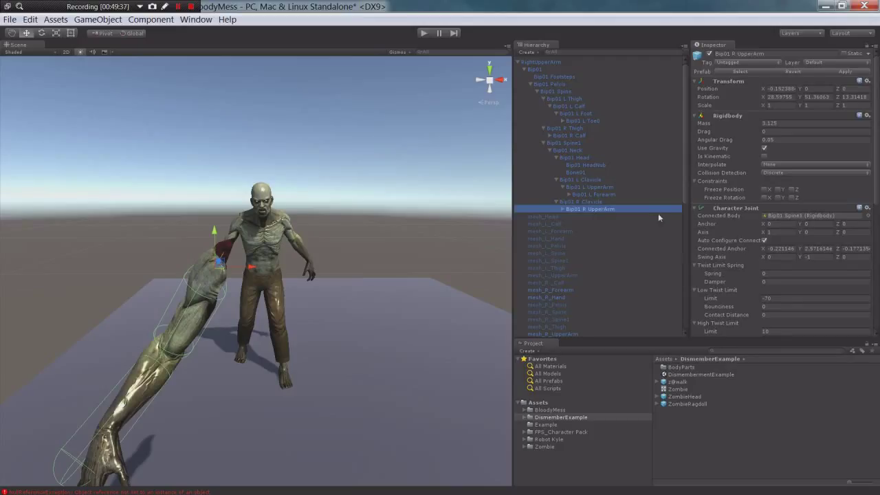
# Connect the right upper arm's Character Joint to Bip01 R Clavicle, then check the clavicle, neck and spine joints
pyautogui.moveTo(584, 203); pyautogui.dragTo(794, 218)
pyautogui.click(563, 208)
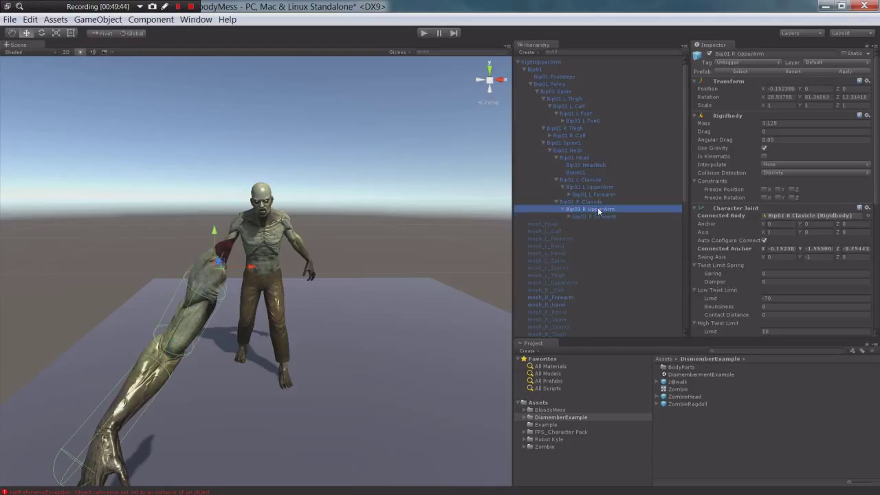
pyautogui.click(590, 201)
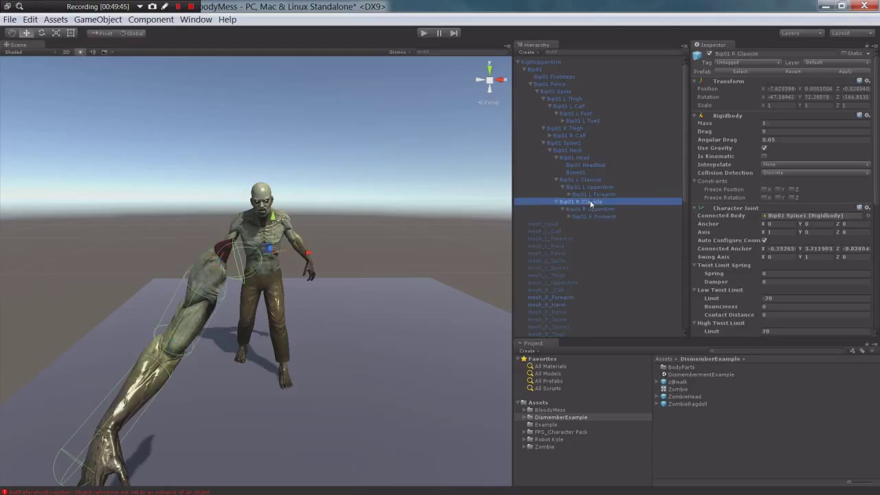
pyautogui.click(573, 151)
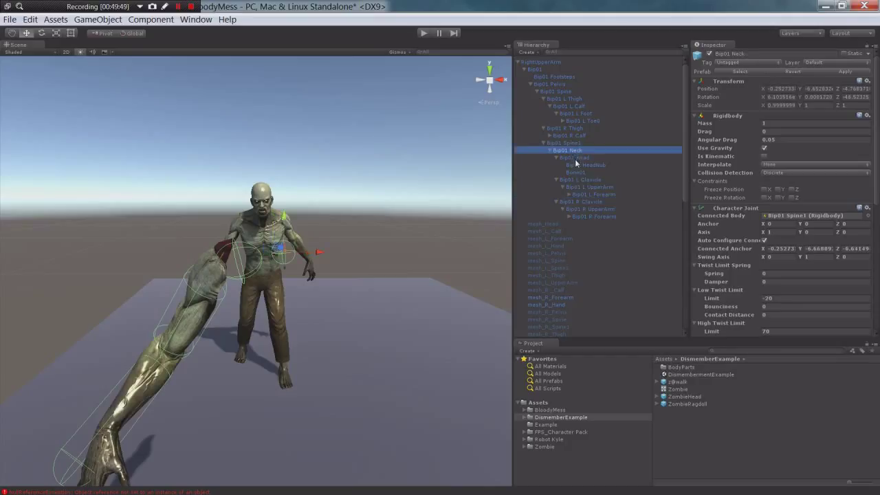
pyautogui.click(555, 91)
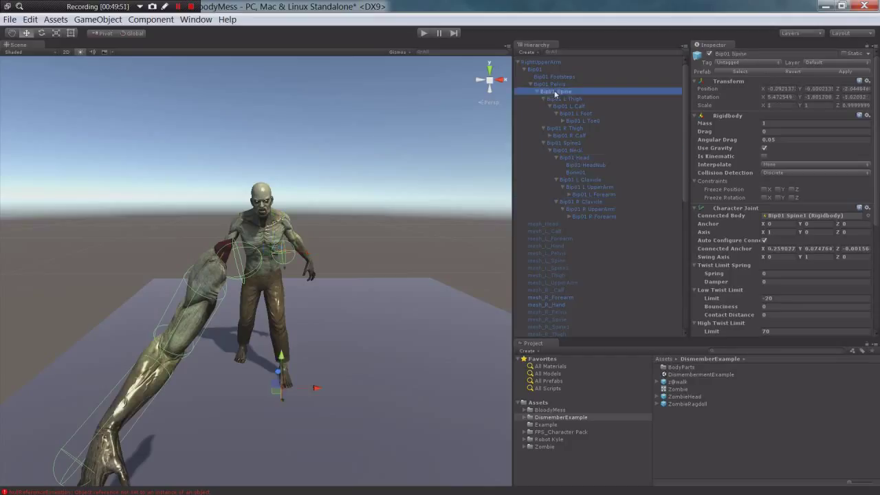
pyautogui.click(561, 143)
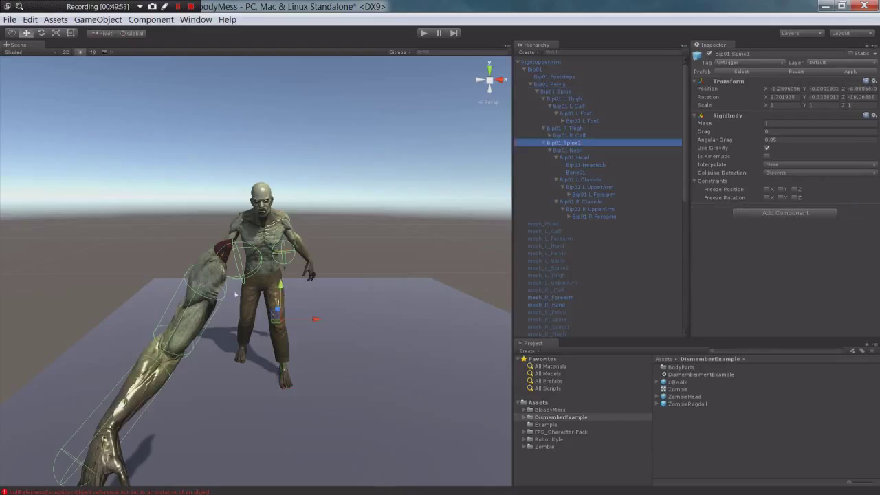
pyautogui.scroll(2, 258, 278)
pyautogui.scroll(-2, 254, 335)
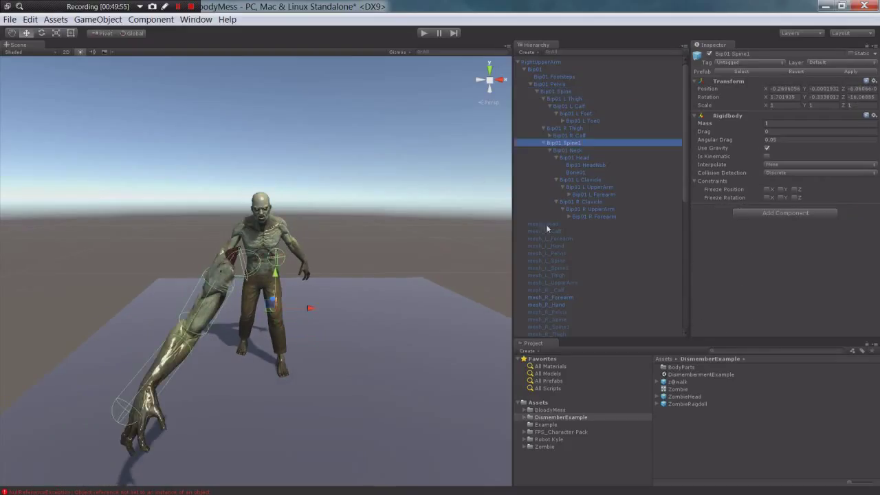
# Review the joints on the right and left arm bones, the head and the neck
pyautogui.click(585, 217)
pyautogui.scroll(5, 729, 263)
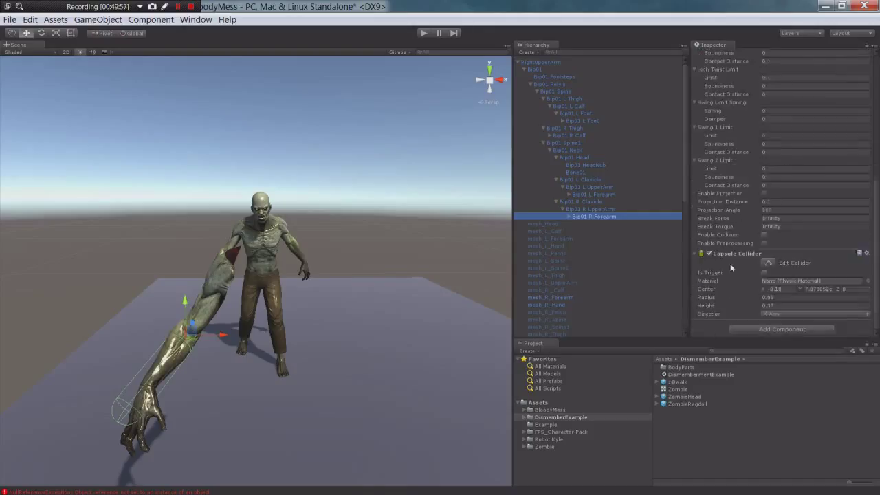
pyautogui.click(595, 209)
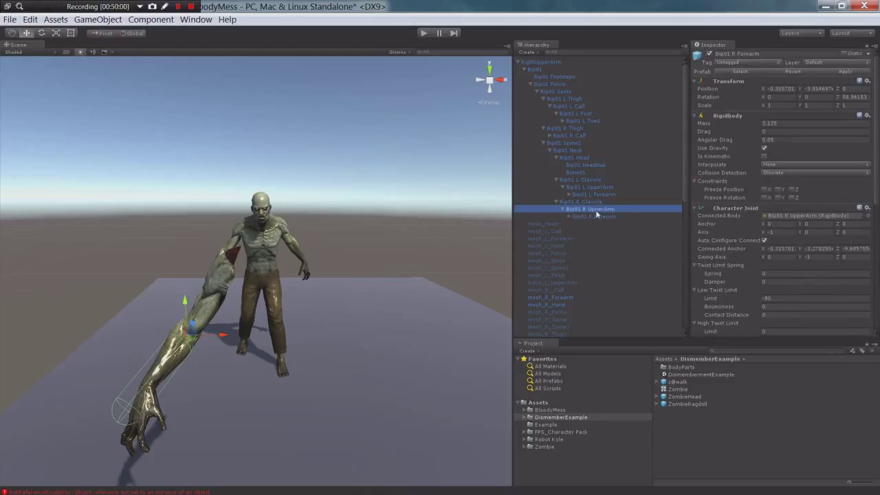
pyautogui.click(588, 202)
pyautogui.click(592, 195)
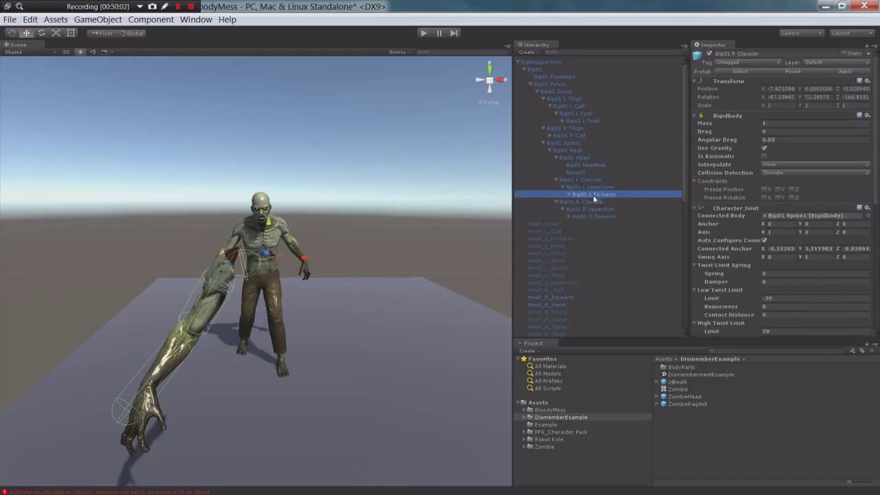
pyautogui.click(588, 187)
pyautogui.click(581, 180)
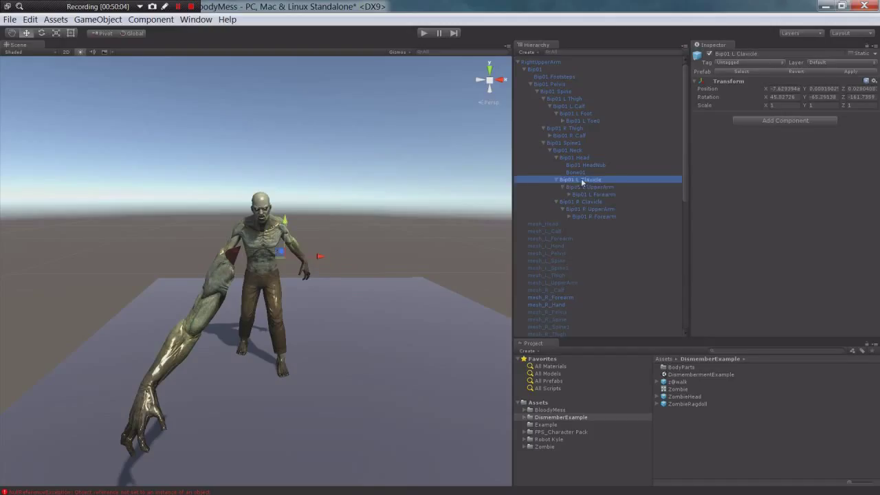
pyautogui.click(582, 165)
pyautogui.click(577, 157)
pyautogui.click(573, 150)
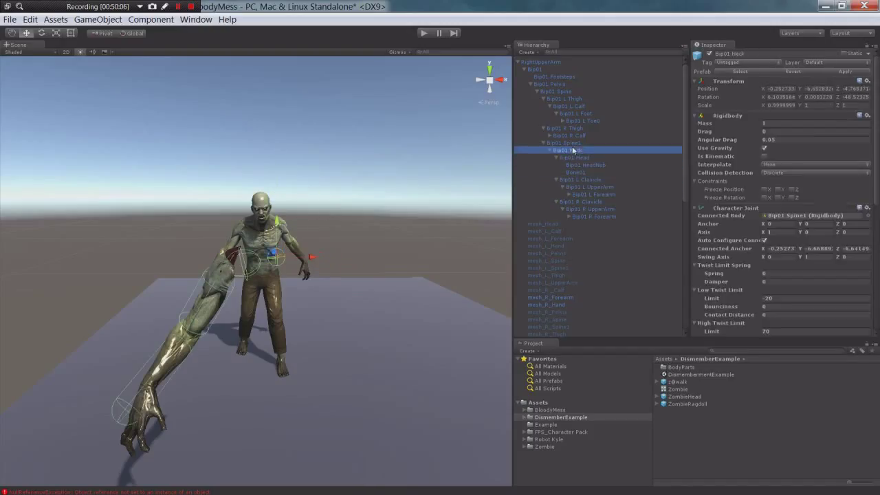
pyautogui.scroll(-5, 735, 213)
pyautogui.scroll(5, 727, 215)
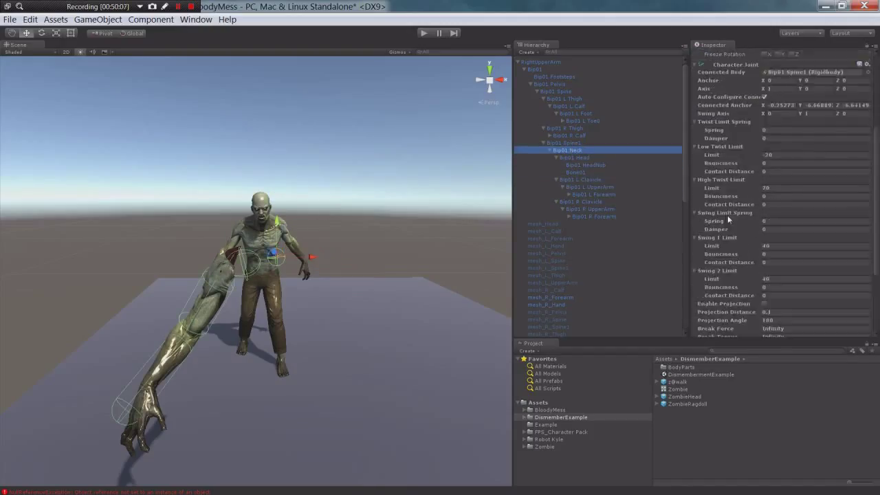
# Review Bip01 Spine1, the leg bones, Bip01 Spine and Bip01 Pelvis
pyautogui.click(576, 143)
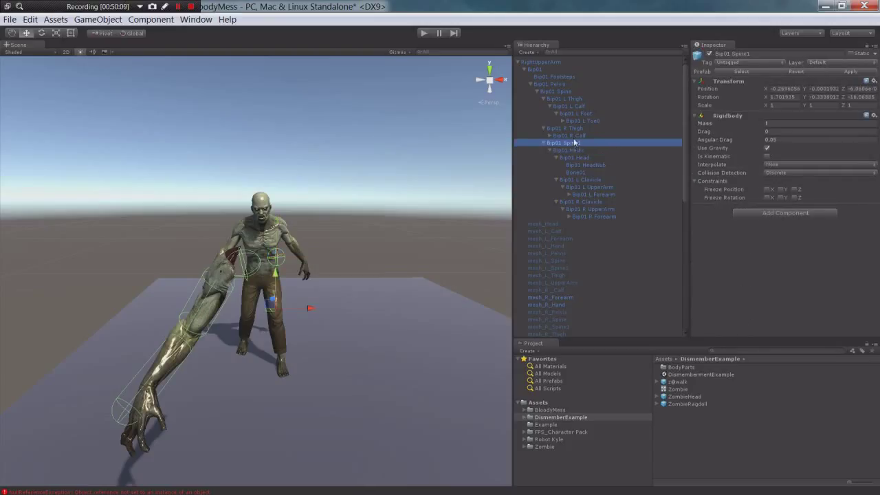
pyautogui.click(574, 135)
pyautogui.click(578, 129)
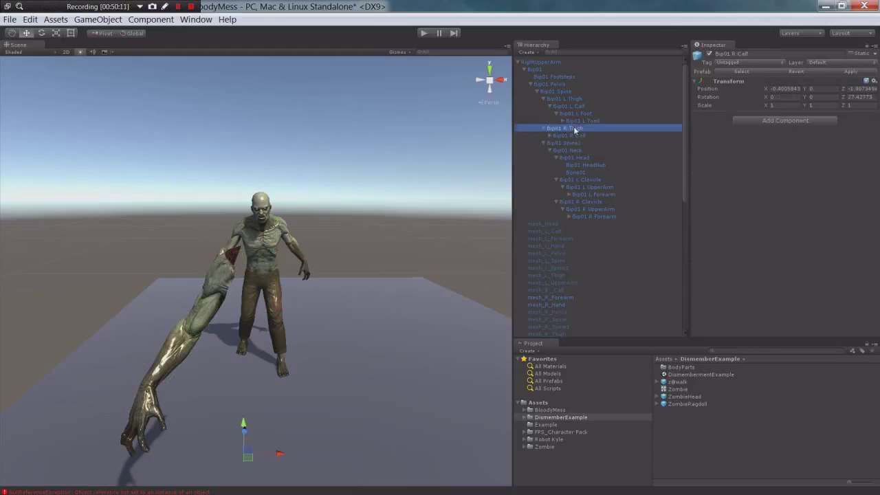
pyautogui.click(581, 121)
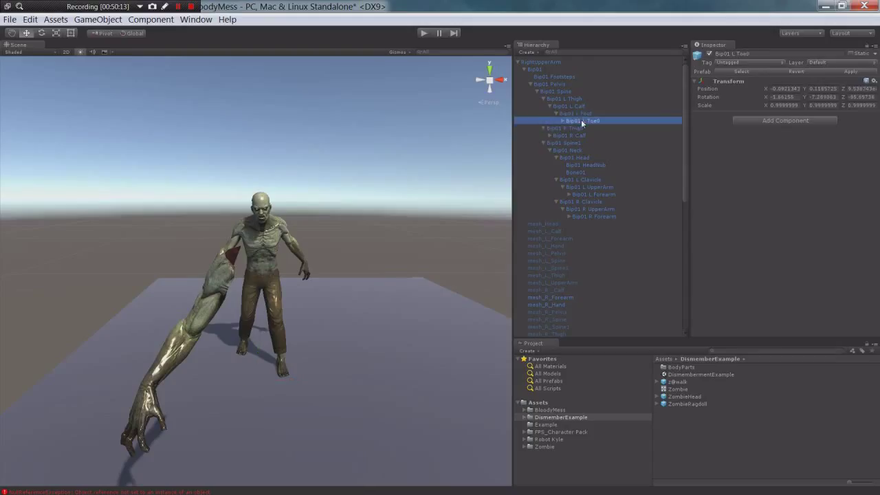
pyautogui.click(576, 113)
pyautogui.click(575, 106)
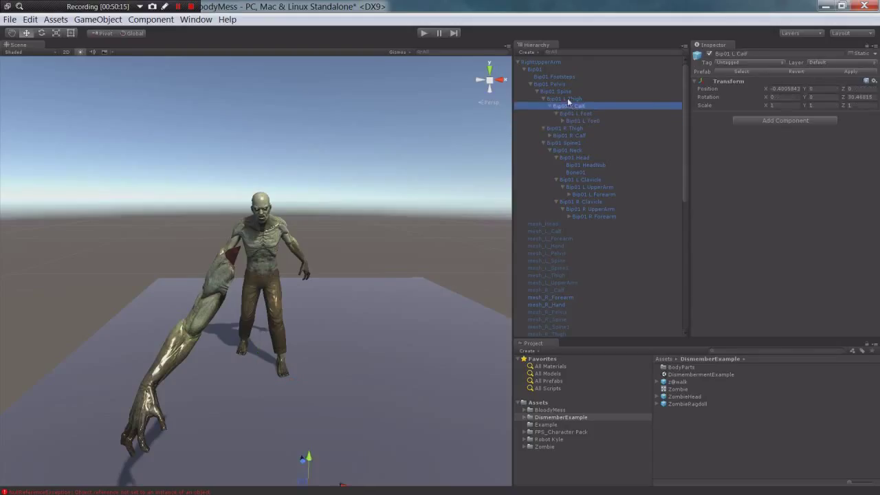
pyautogui.click(569, 99)
pyautogui.click(562, 92)
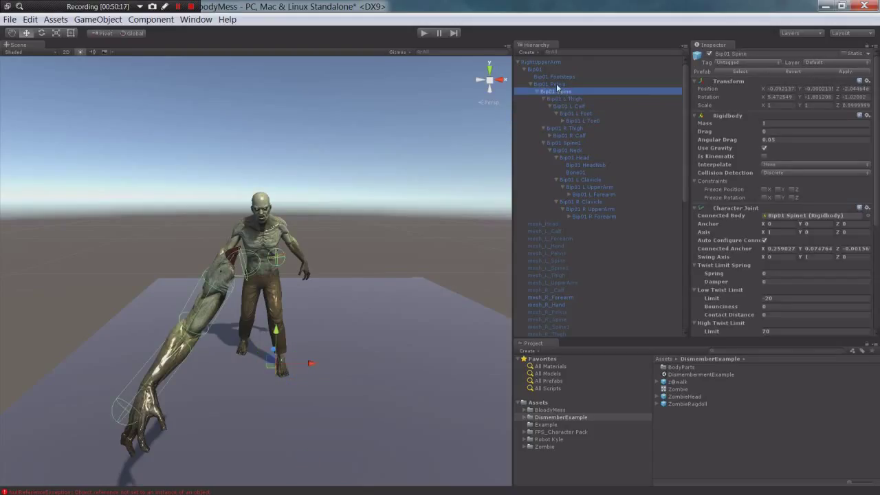
pyautogui.click(556, 84)
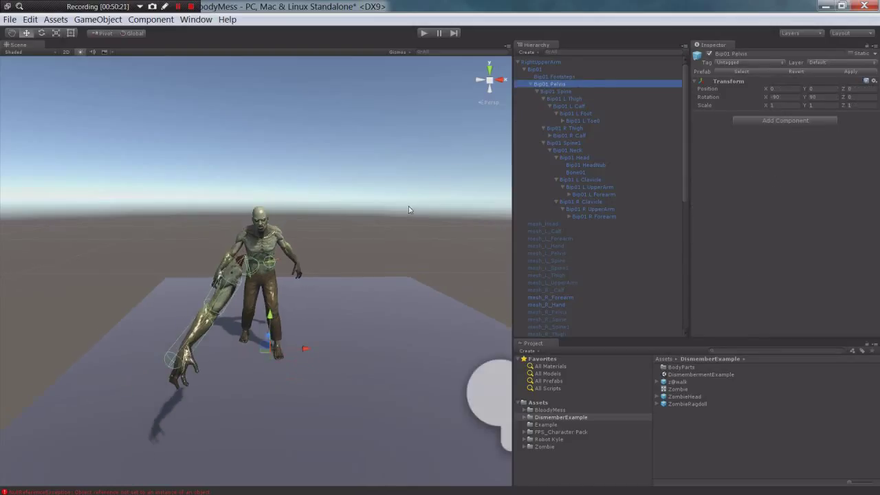
pyautogui.moveTo(408, 209); pyautogui.dragTo(418, 183, button='middle')
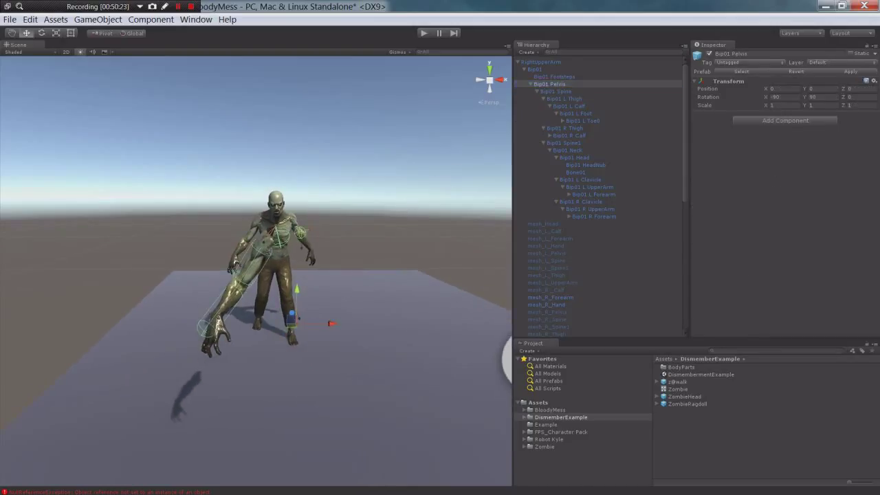
pyautogui.click(424, 32)
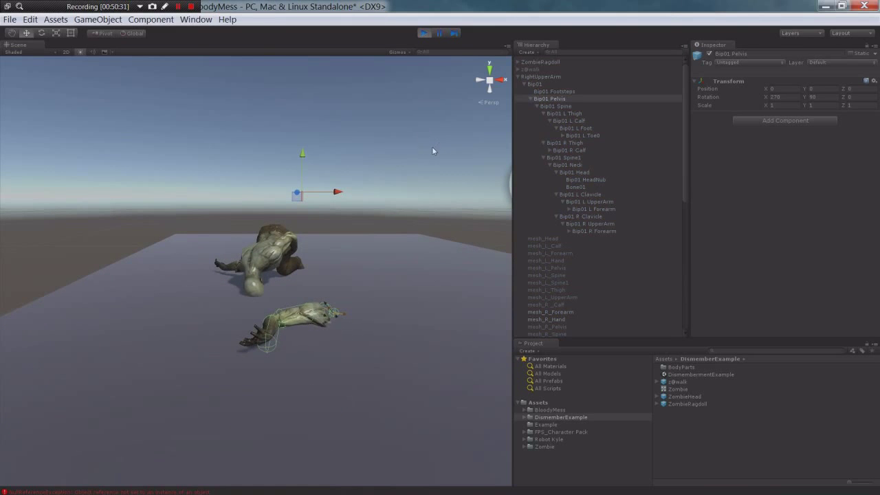
pyautogui.moveTo(432, 146); pyautogui.dragTo(510, 226, button='right')
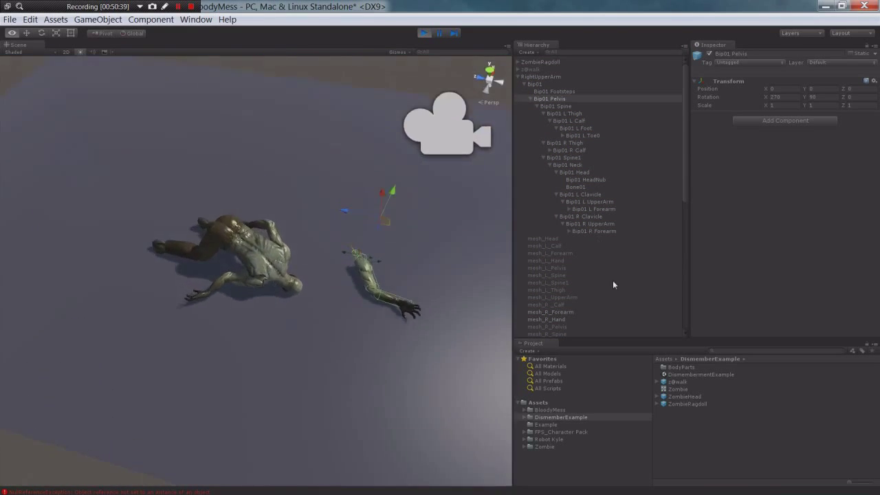
pyautogui.moveTo(614, 284); pyautogui.dragTo(371, 234, button='right')
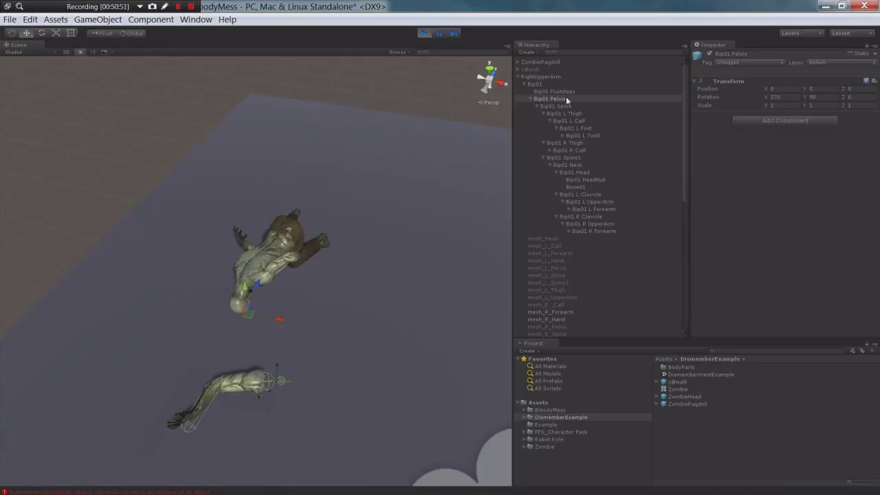
pyautogui.click(422, 33)
pyautogui.click(545, 77)
# Save RightUpperArm as a prefab in the DismemberExample folder and select the prefab instance
pyautogui.moveTo(746, 431); pyautogui.dragTo(744, 434)
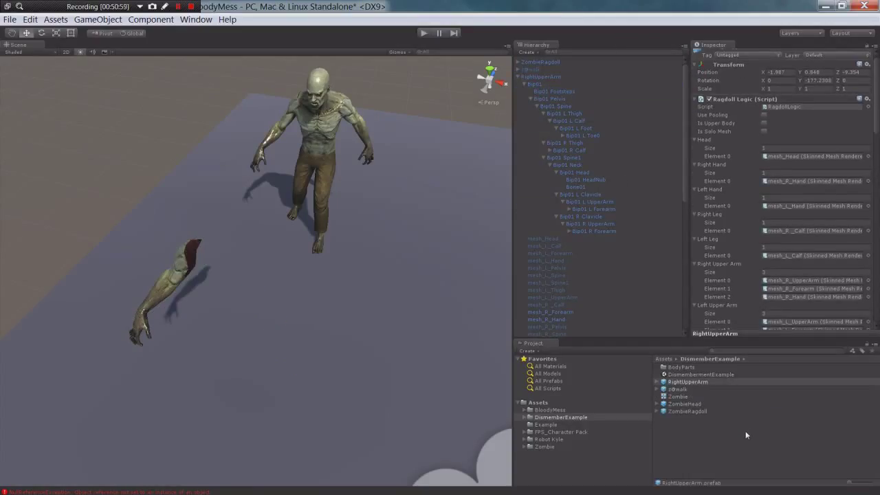
pyautogui.click(548, 77)
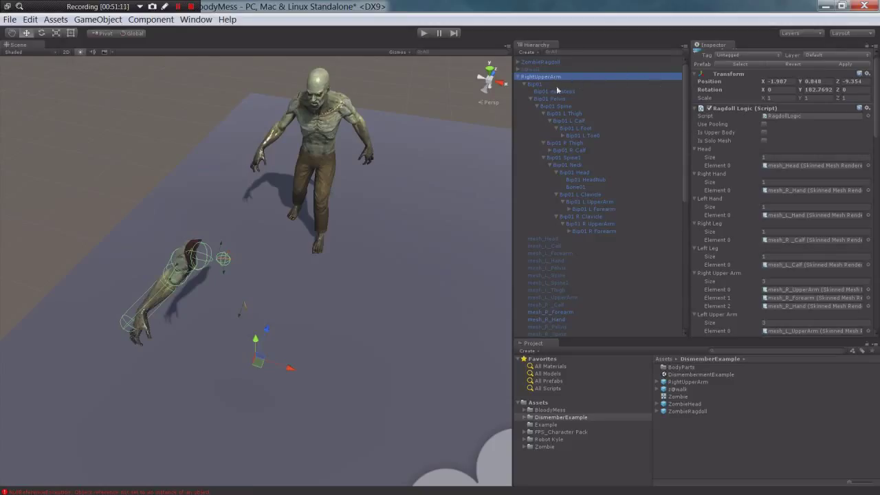
# Deactivate the severed RightUpperArm ragdoll object in the Inspector
pyautogui.scroll(1, 709, 117)
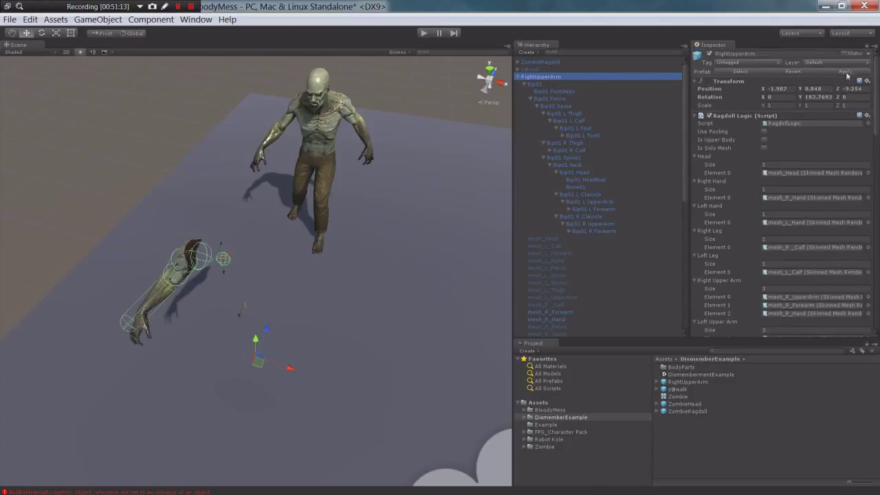
pyautogui.click(709, 54)
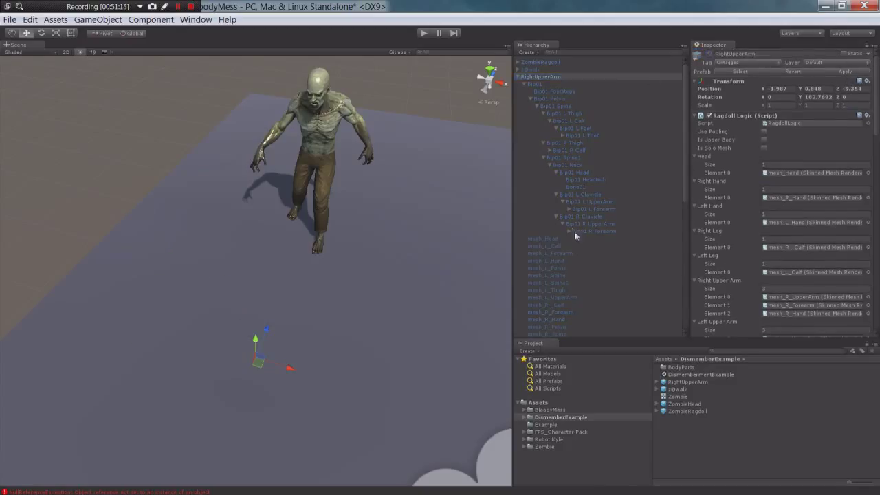
pyautogui.scroll(-5, 580, 240)
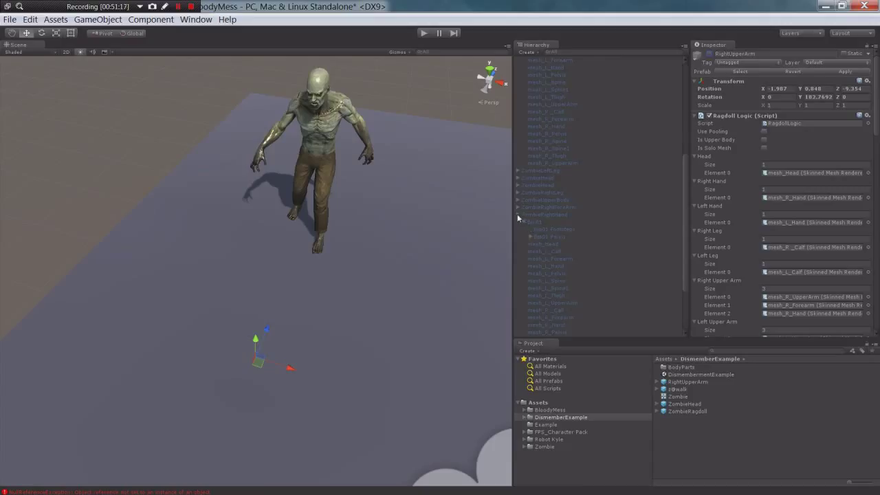
# Collapse ZombieRightHand and select the body parts from ZombieLeftLeg through ZombieLeftHand
pyautogui.click(518, 216)
pyautogui.click(555, 238)
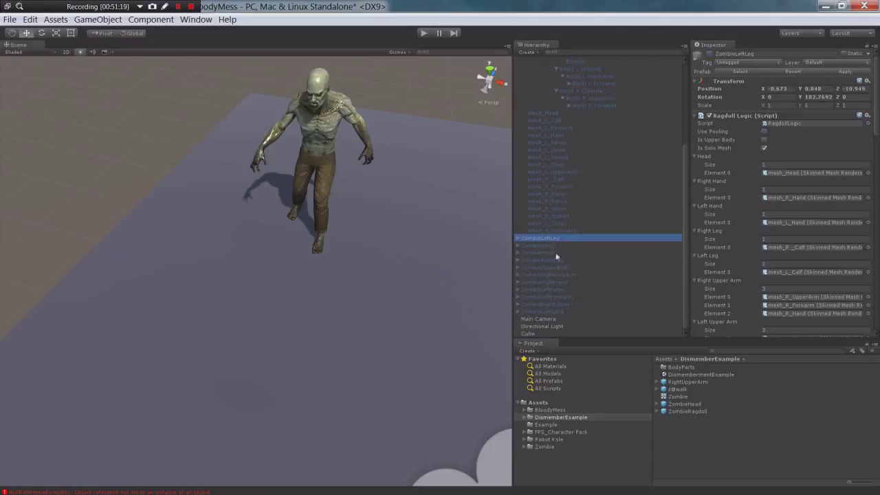
pyautogui.keyDown('shift'); pyautogui.click(552, 310); pyautogui.keyUp('shift')
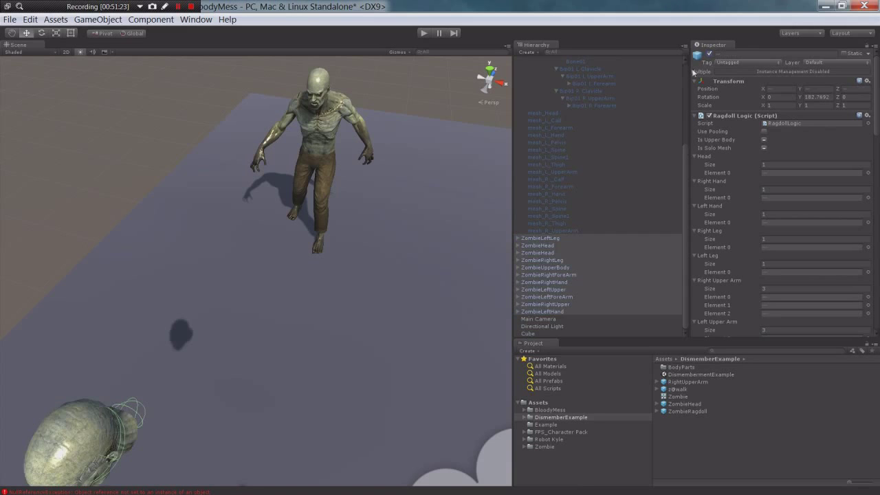
pyautogui.scroll(-3, 384, 284)
pyautogui.scroll(-2, 387, 286)
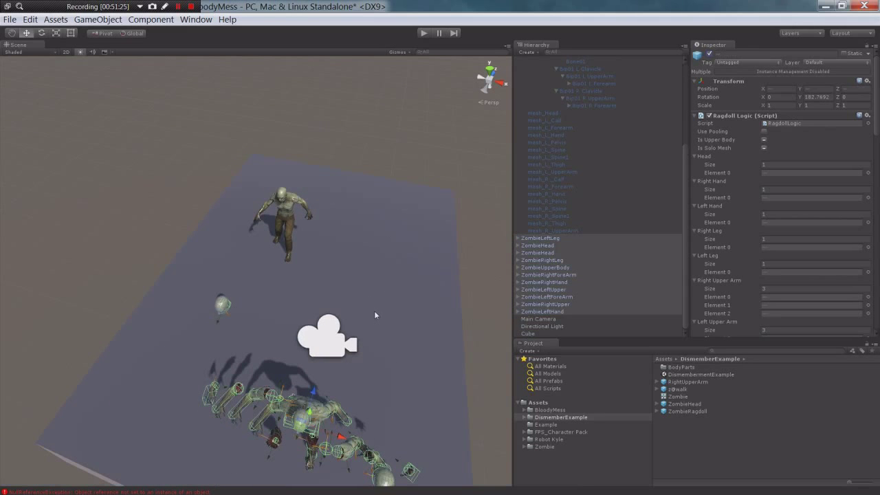
# Deactivate the extra ZombieHead object and delete it from the Hierarchy
pyautogui.keyDown('alt'); pyautogui.moveTo(380, 306); pyautogui.dragTo(469, 214); pyautogui.keyUp('alt')
pyautogui.click(539, 253)
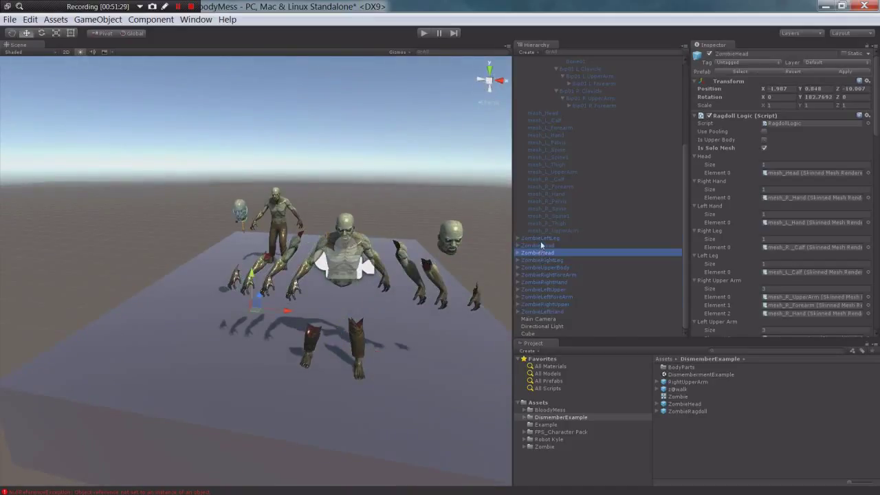
pyautogui.click(710, 54)
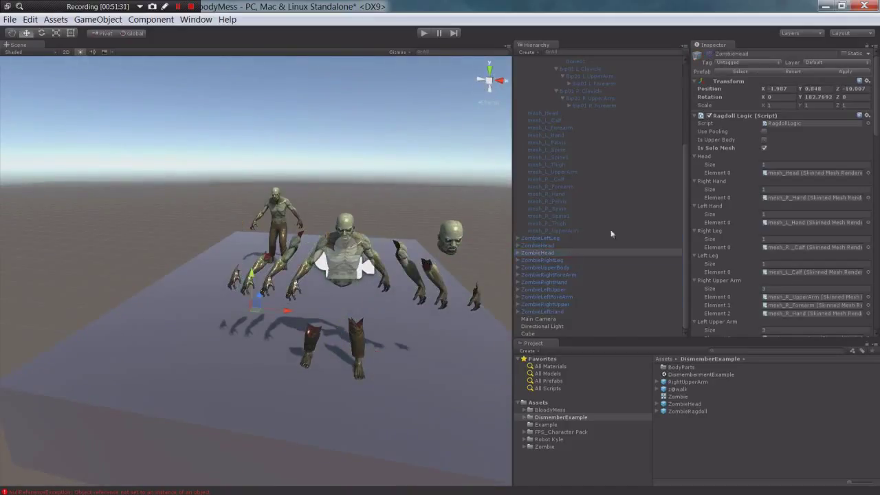
pyautogui.click(535, 252)
pyautogui.press('Delete')
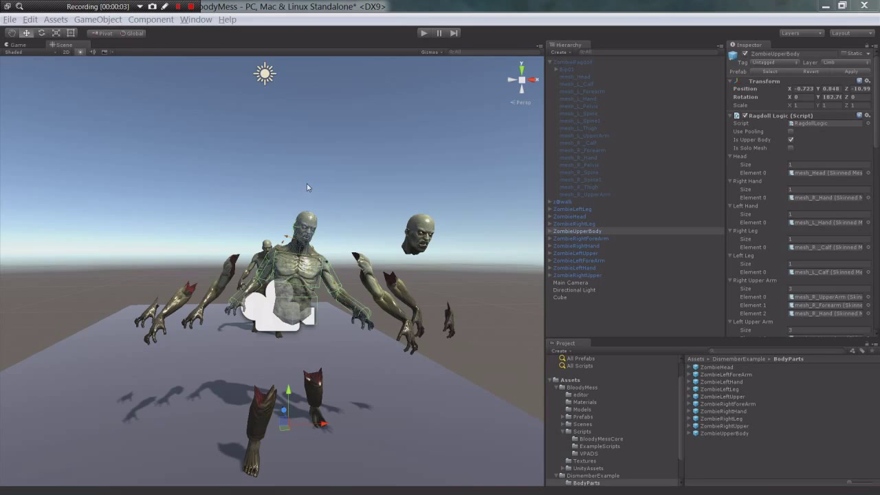
# Multi-select ZombieLeftLeg, ZombieHead, ZombieRightLeg and all arm and hand parts, leaving out ZombieUpperBody
pyautogui.keyDown('alt'); pyautogui.moveTo(372, 219); pyautogui.dragTo(373, 202); pyautogui.keyUp('alt')
pyautogui.moveTo(373, 201)
pyautogui.keyDown('alt'); pyautogui.mouseDown(button='right')
pyautogui.moveTo(393, 235)
pyautogui.moveTo(376, 213)
pyautogui.moveTo(378, 194)
pyautogui.mouseUp(button='right'); pyautogui.keyUp('alt')
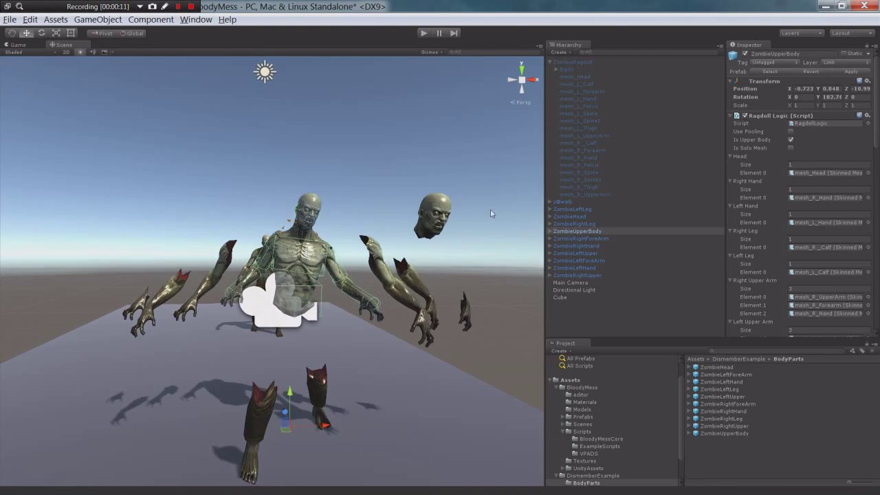
pyautogui.click(580, 209)
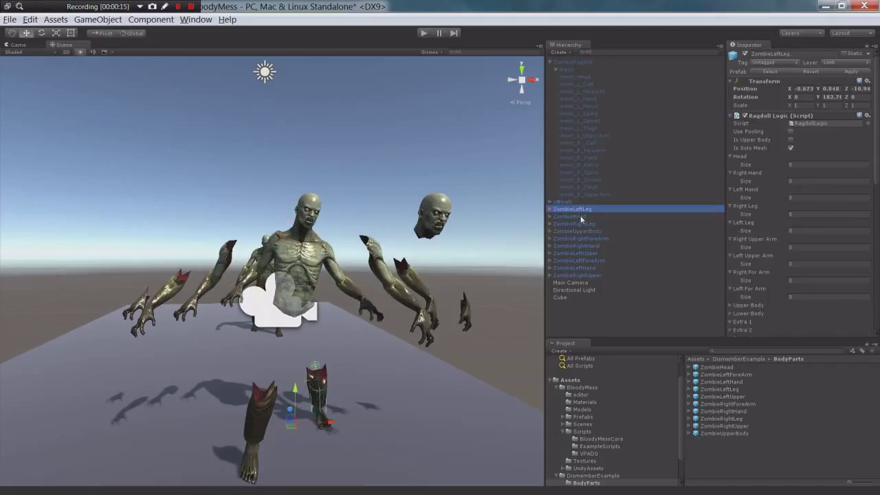
pyautogui.keyDown('ctrl'); pyautogui.click(580, 216); pyautogui.keyUp('ctrl')
pyautogui.keyDown('ctrl'); pyautogui.click(581, 224); pyautogui.keyUp('ctrl')
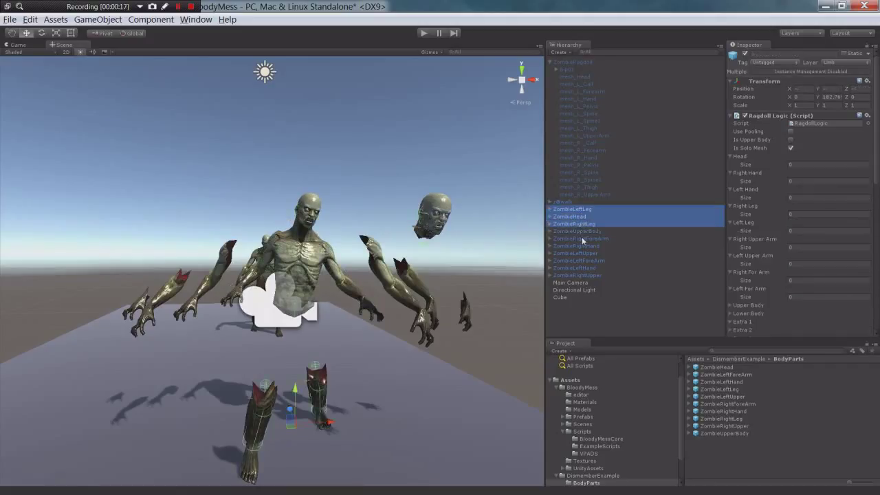
pyautogui.keyDown('ctrl'); pyautogui.click(580, 239); pyautogui.keyUp('ctrl')
pyautogui.keyDown('ctrl'); pyautogui.click(580, 245); pyautogui.keyUp('ctrl')
pyautogui.keyDown('ctrl'); pyautogui.click(581, 253); pyautogui.keyUp('ctrl')
pyautogui.keyDown('ctrl'); pyautogui.click(582, 261); pyautogui.keyUp('ctrl')
pyautogui.keyDown('ctrl'); pyautogui.click(583, 267); pyautogui.keyUp('ctrl')
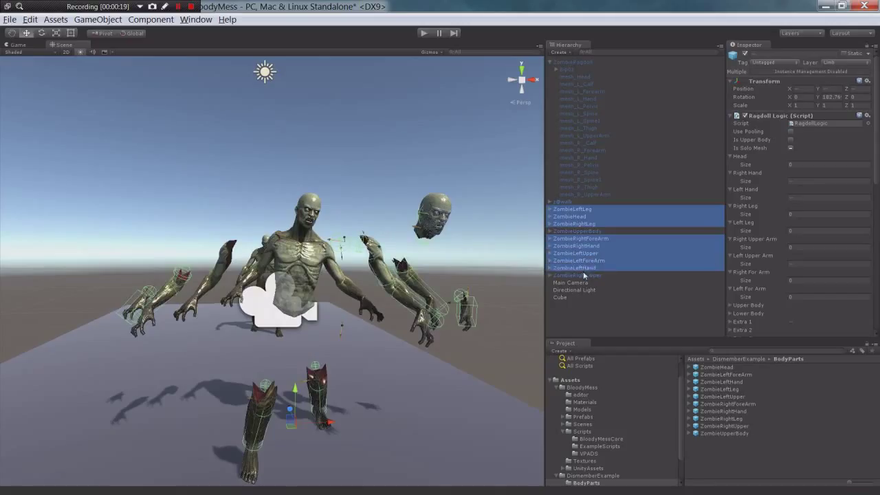
pyautogui.keyDown('ctrl'); pyautogui.click(583, 275); pyautogui.keyUp('ctrl')
# Replace the limbs' Ragdoll Logic with a fresh component, then select ZombieLeftLeg alone
pyautogui.rightClick(782, 120)
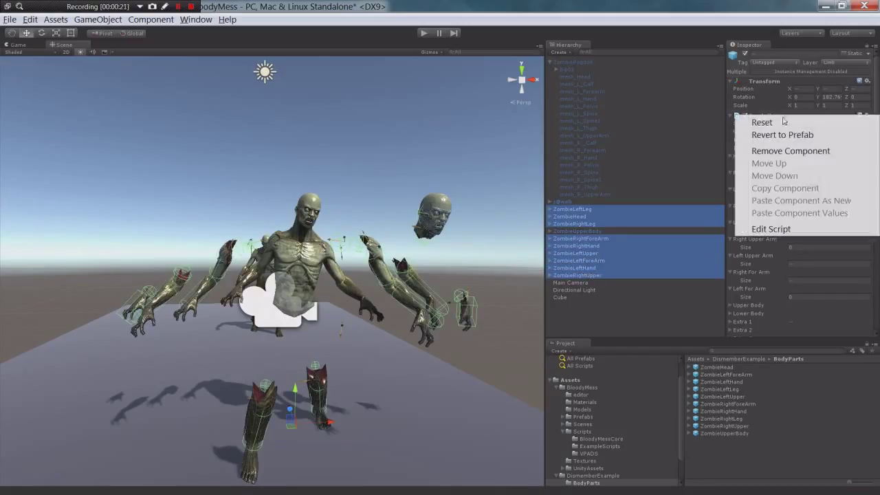
pyautogui.click(806, 151)
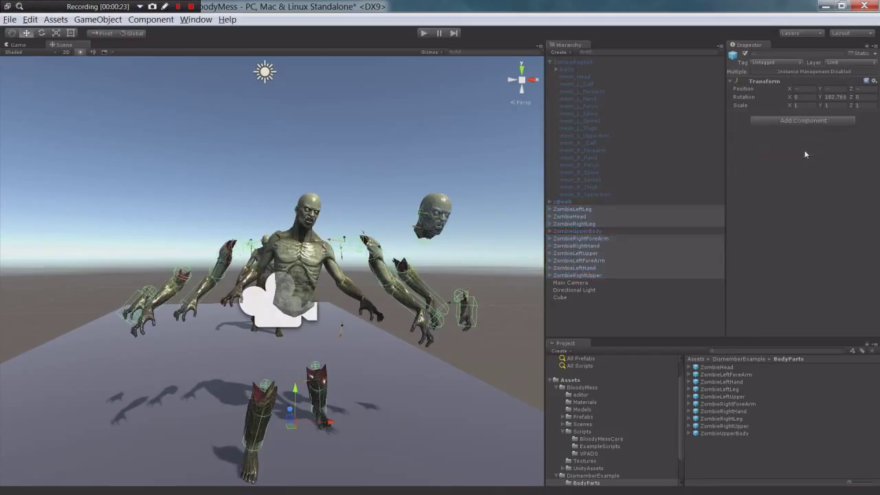
pyautogui.click(802, 123)
pyautogui.click(804, 153)
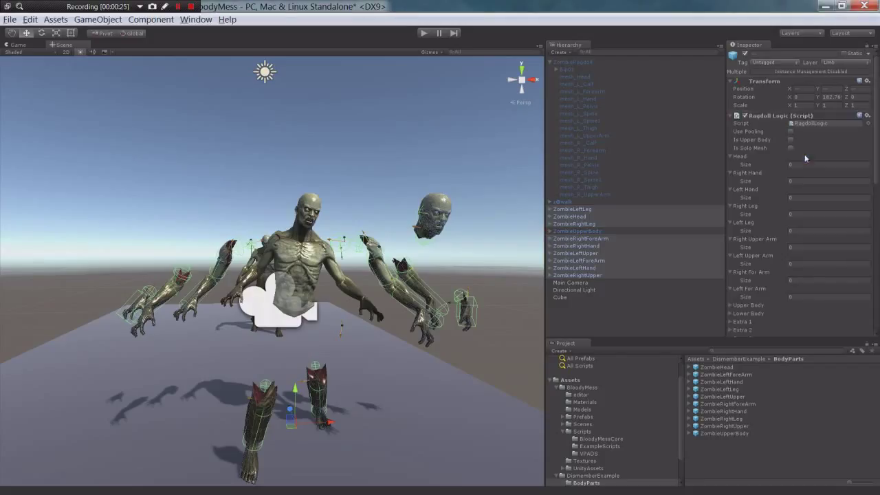
pyautogui.click(588, 208)
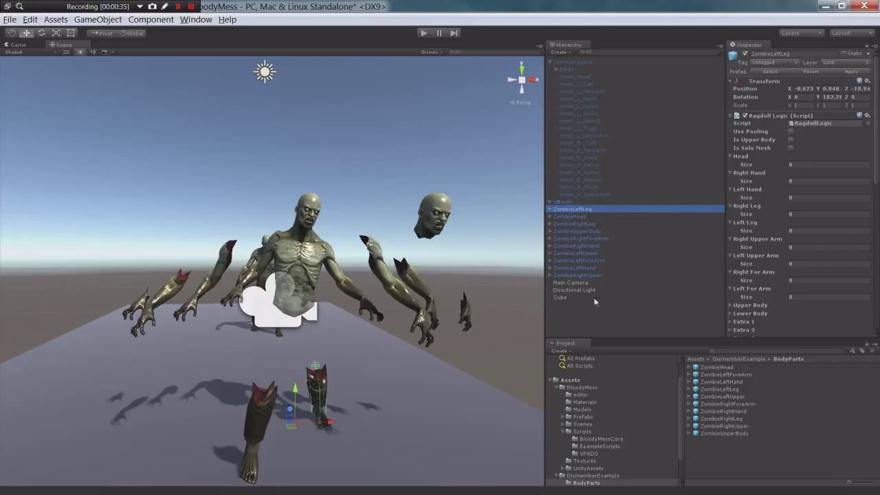
# Tick Is Solo Mesh on ZombieLeftLeg, ZombieHead and ZombieRightLeg, then select ZombieRightForeArm
pyautogui.click(790, 148)
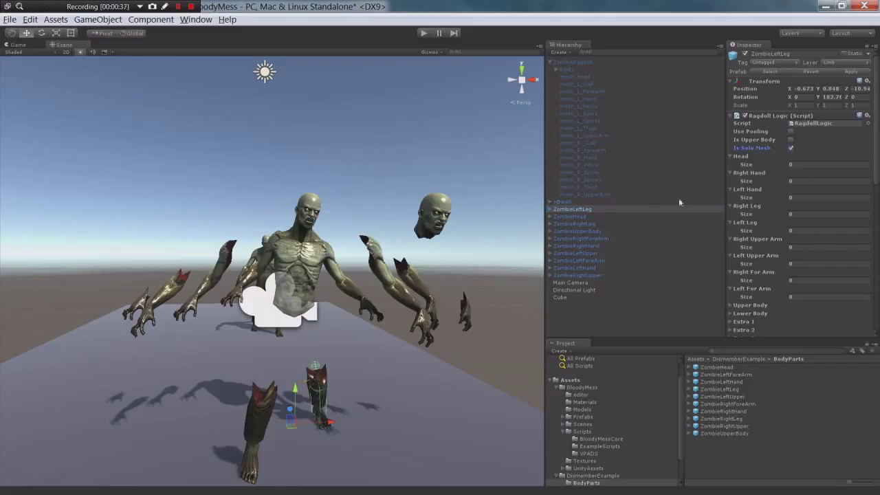
pyautogui.click(569, 218)
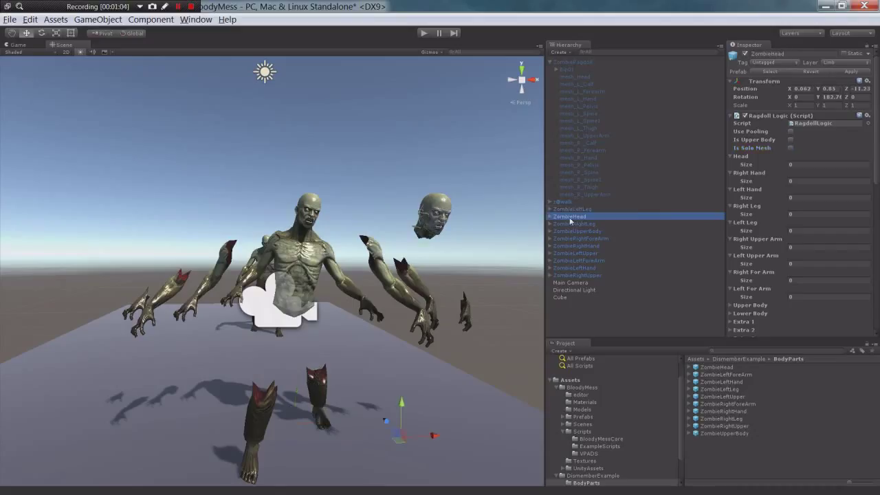
pyautogui.click(790, 148)
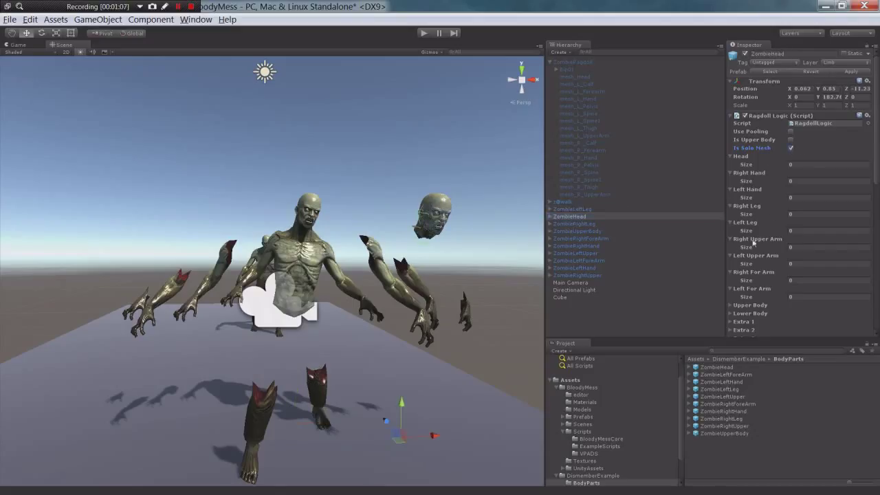
pyautogui.click(571, 224)
pyautogui.click(791, 149)
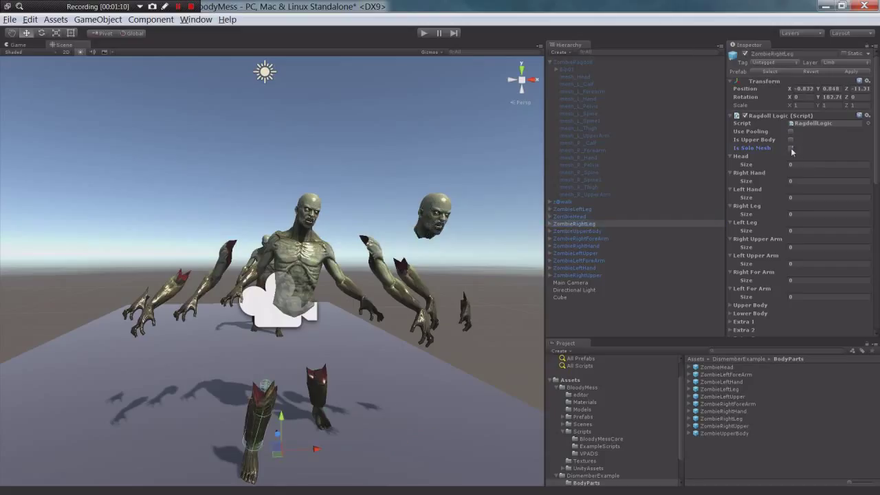
pyautogui.click(586, 231)
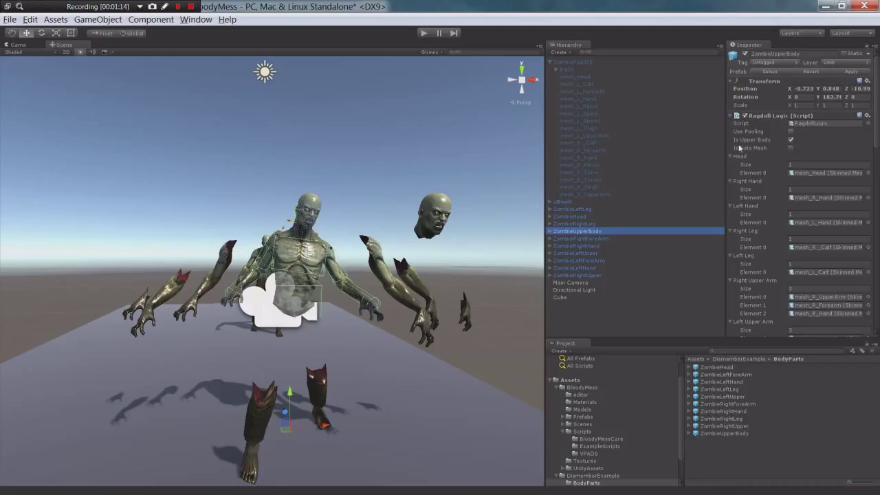
pyautogui.click(587, 239)
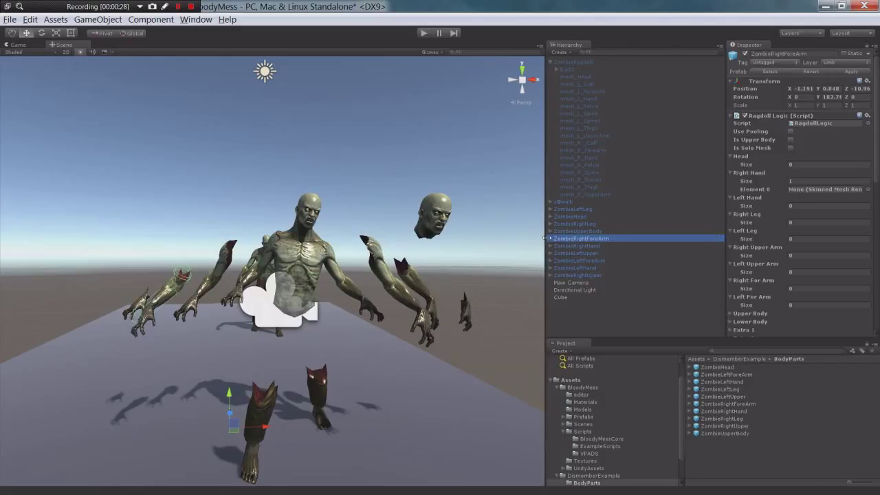
# Link mesh_R_Hand into ZombieRightForeArm's Right Hand slot
pyautogui.click(550, 239)
pyautogui.scroll(-5, 589, 273)
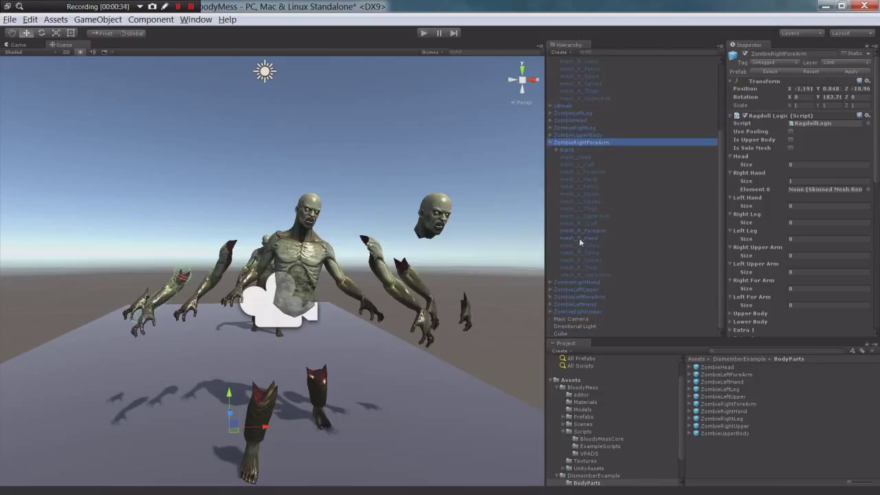
pyautogui.moveTo(579, 238); pyautogui.dragTo(791, 189)
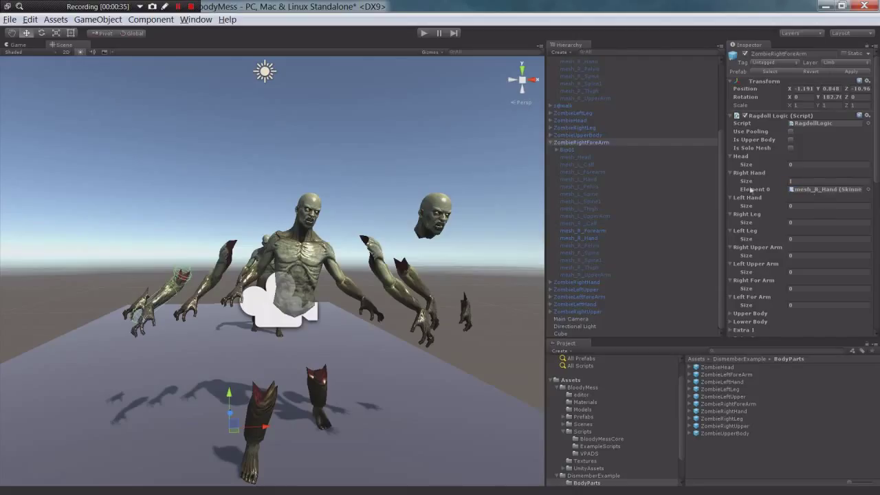
pyautogui.click(550, 143)
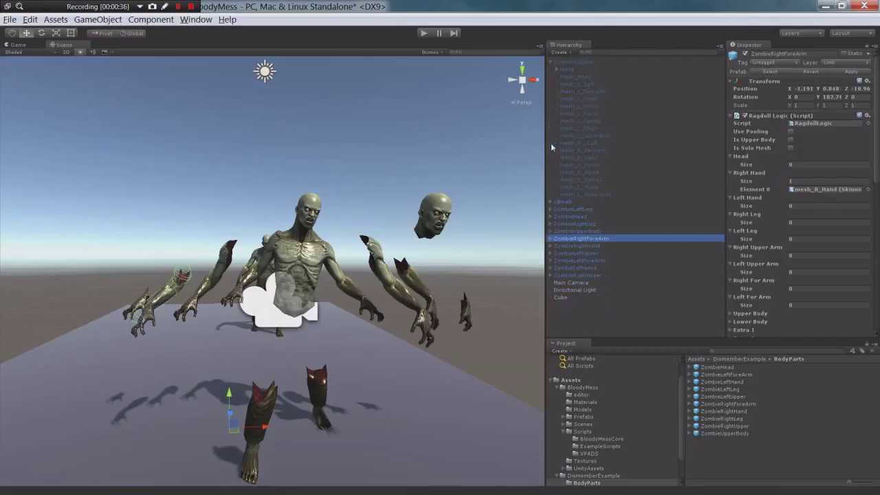
# Tick Is Solo Mesh on ZombieRightHand, then select and expand ZombieLeftUpper
pyautogui.click(581, 246)
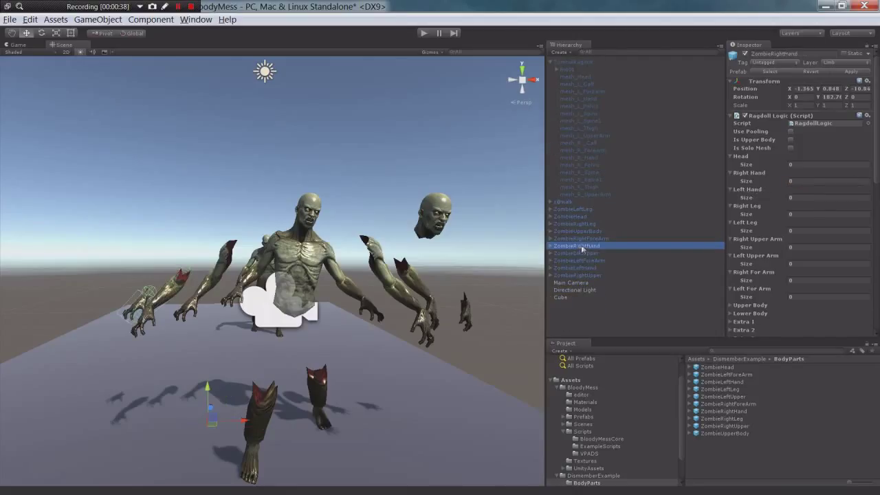
pyautogui.click(790, 148)
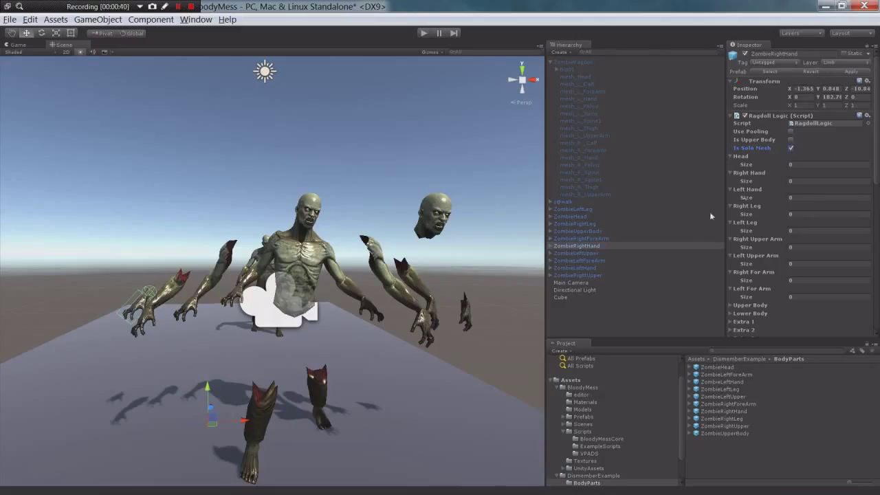
pyautogui.click(577, 253)
pyautogui.click(550, 253)
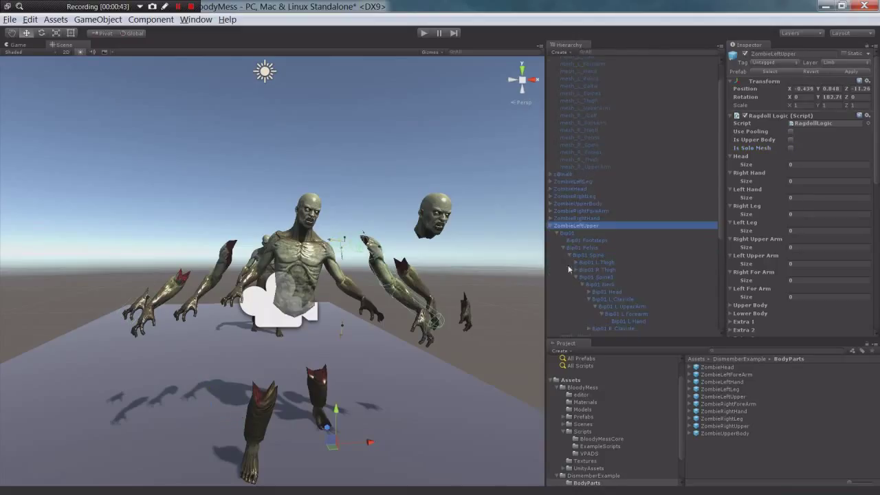
# Keep ZombieLeftUpper's Right Hand size at 0 and set Left Hand size to 1
pyautogui.scroll(-3, 569, 265)
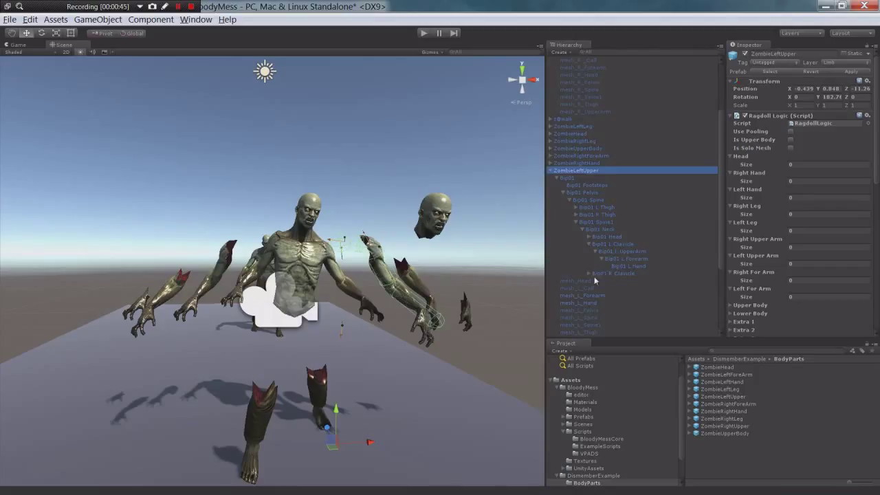
pyautogui.scroll(-2, 595, 279)
pyautogui.click(788, 182)
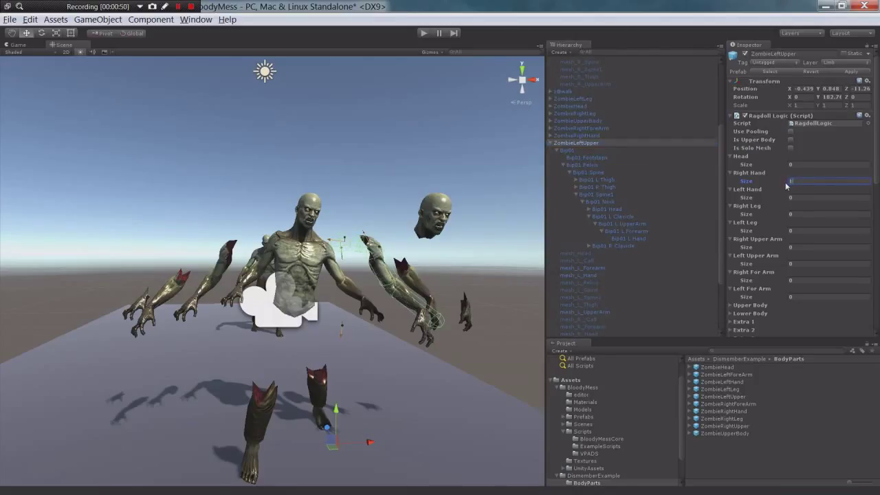
pyautogui.press('Return')
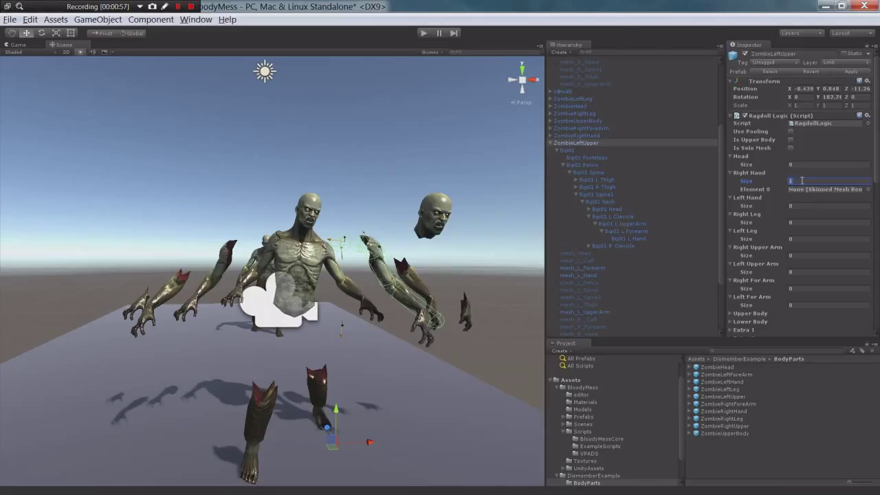
pyautogui.press('Return')
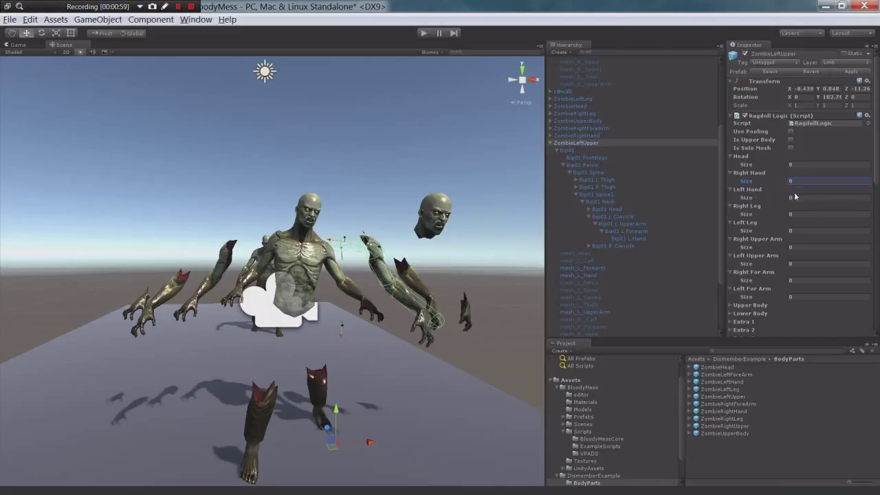
pyautogui.click(791, 197)
pyautogui.write('1')
pyautogui.press('Return')
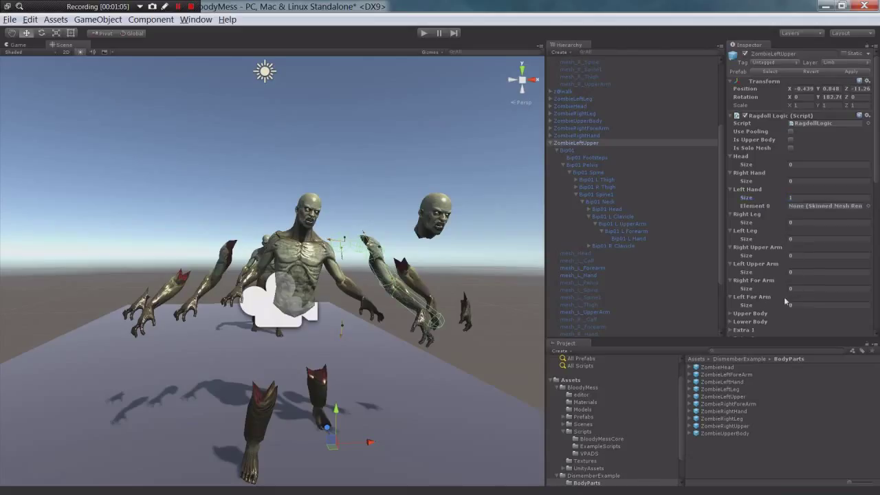
# Set Left For Arm to mesh_L_Forearm and mesh_L_Hand, and Left Hand to mesh_L_Hand
pyautogui.click(794, 306)
pyautogui.write('20')
pyautogui.press('BackSpace')
pyautogui.press('Return')
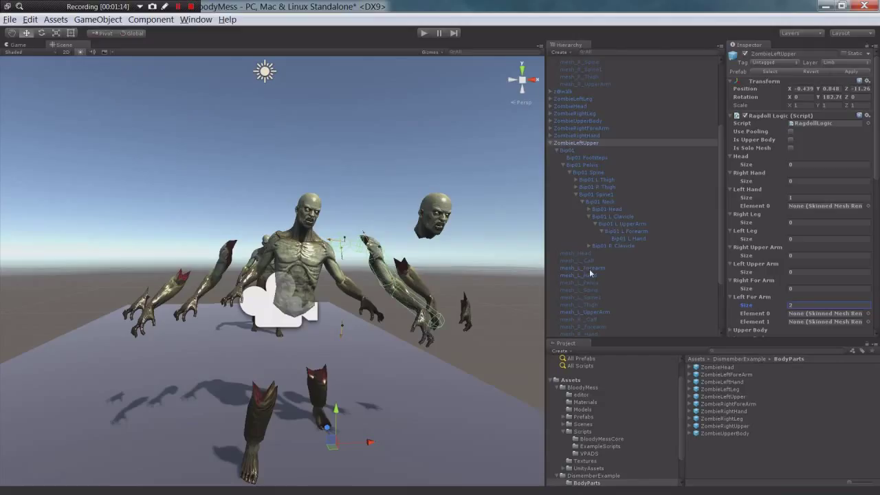
pyautogui.moveTo(589, 270); pyautogui.dragTo(822, 313)
pyautogui.moveTo(589, 276); pyautogui.dragTo(803, 323)
pyautogui.moveTo(592, 275); pyautogui.dragTo(816, 213)
# Give Left For Arm Colliders one slot holding Bip01 L Forearm
pyautogui.scroll(-10, 809, 238)
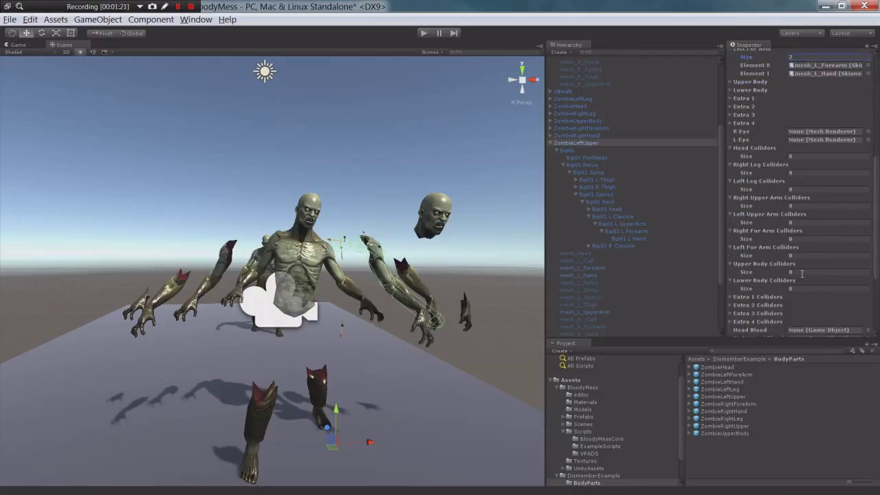
pyautogui.scroll(-1, 802, 274)
pyautogui.click(789, 229)
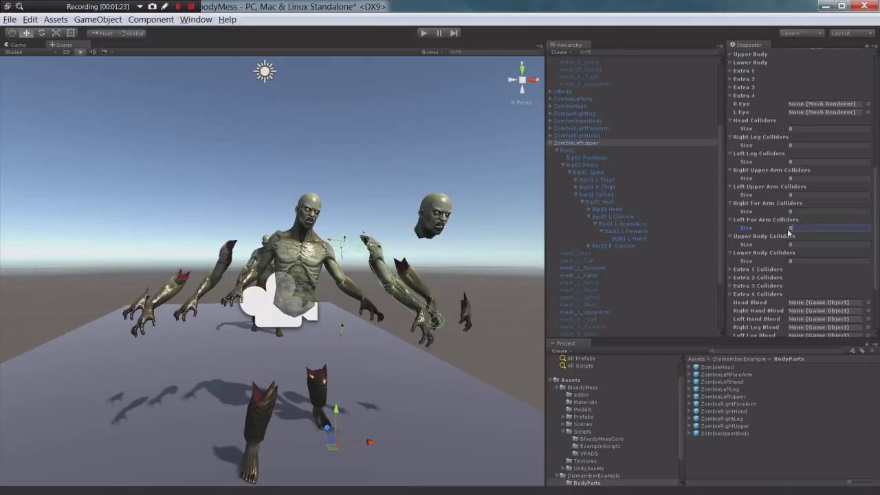
pyautogui.write('1')
pyautogui.press('Return')
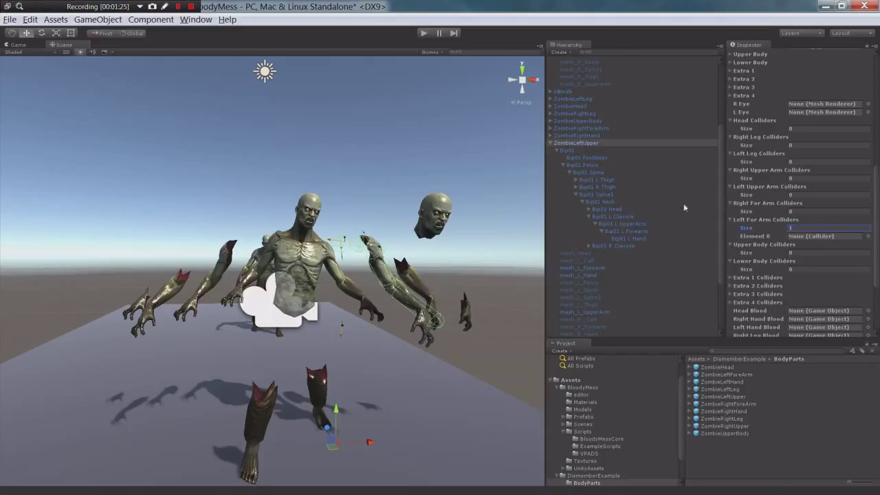
pyautogui.moveTo(627, 231); pyautogui.dragTo(811, 242)
pyautogui.click(552, 144)
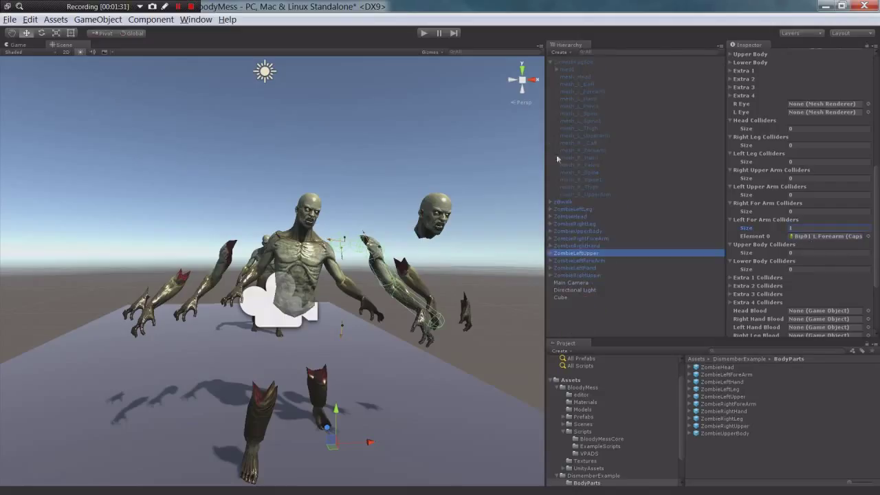
# Set ZombieLeftForeArm's Left Hand list to size 1 holding mesh_L_Hand
pyautogui.click(583, 260)
pyautogui.click(553, 262)
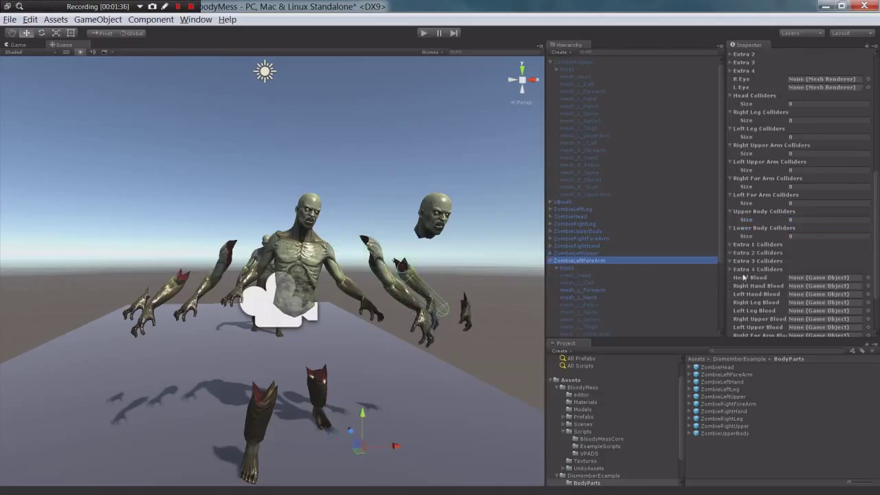
pyautogui.scroll(2, 810, 169)
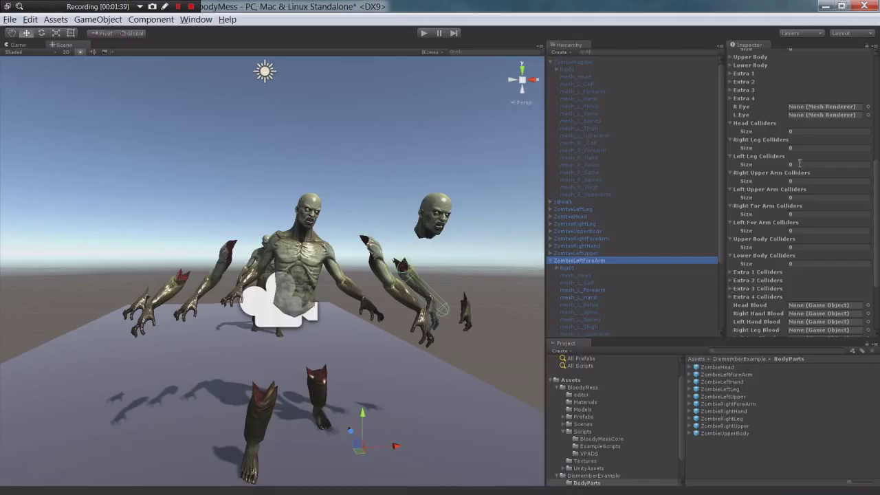
pyautogui.scroll(6, 801, 198)
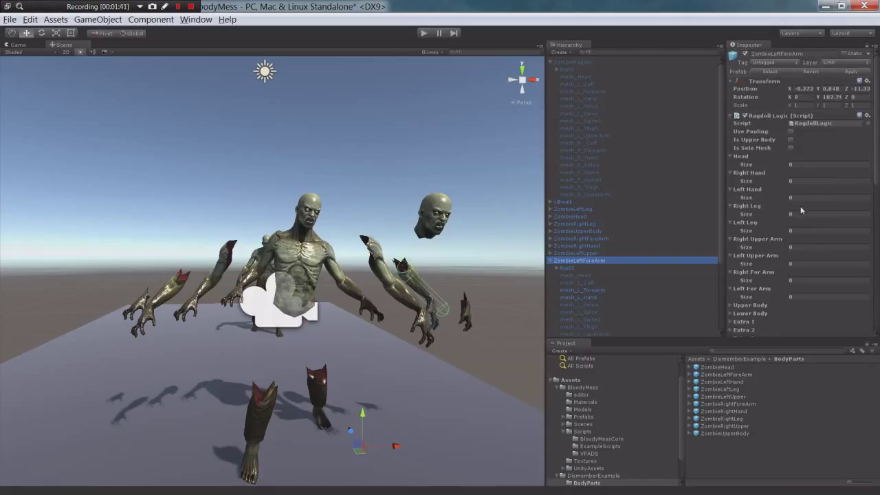
pyautogui.click(798, 198)
pyautogui.write('1')
pyautogui.press('Return')
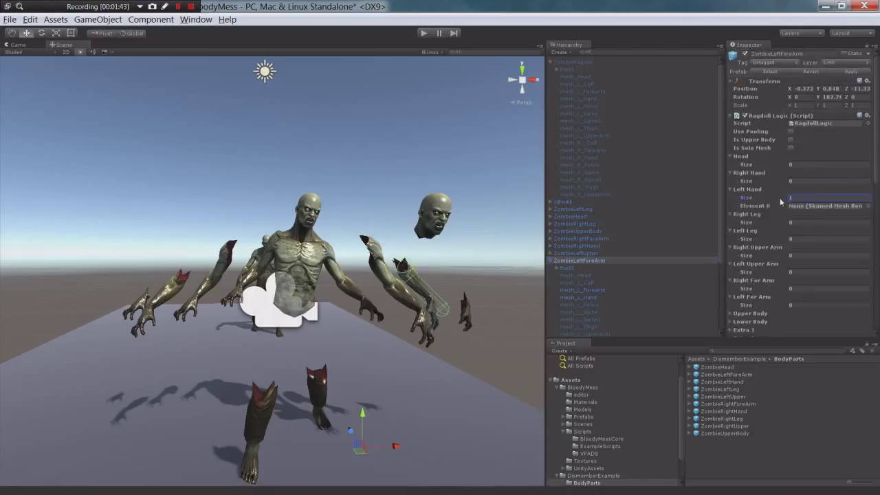
pyautogui.moveTo(587, 295); pyautogui.dragTo(830, 206)
# Tick Is Solo Mesh on ZombieLeftHand
pyautogui.scroll(-4, 771, 249)
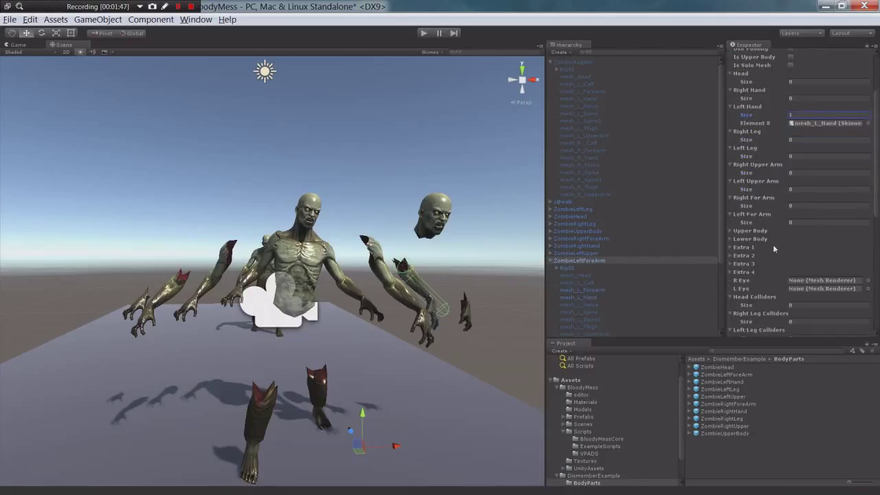
pyautogui.scroll(-1, 774, 249)
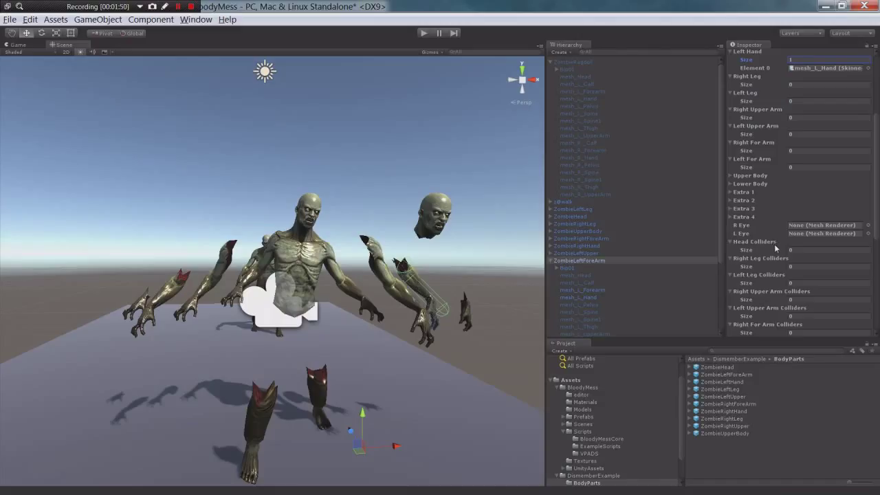
pyautogui.scroll(4, 777, 248)
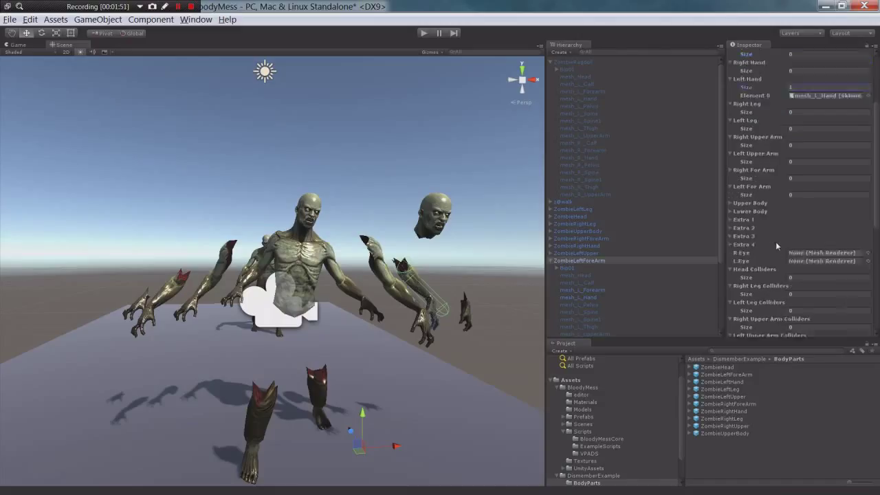
pyautogui.click(555, 262)
pyautogui.click(552, 262)
pyautogui.click(571, 268)
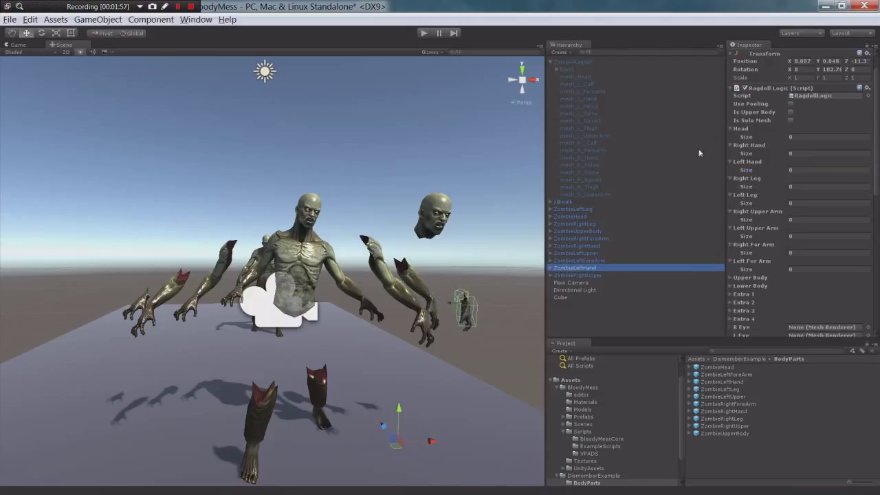
pyautogui.click(790, 121)
# Select ZombieRightUpper and expand its bone hierarchy
pyautogui.click(577, 275)
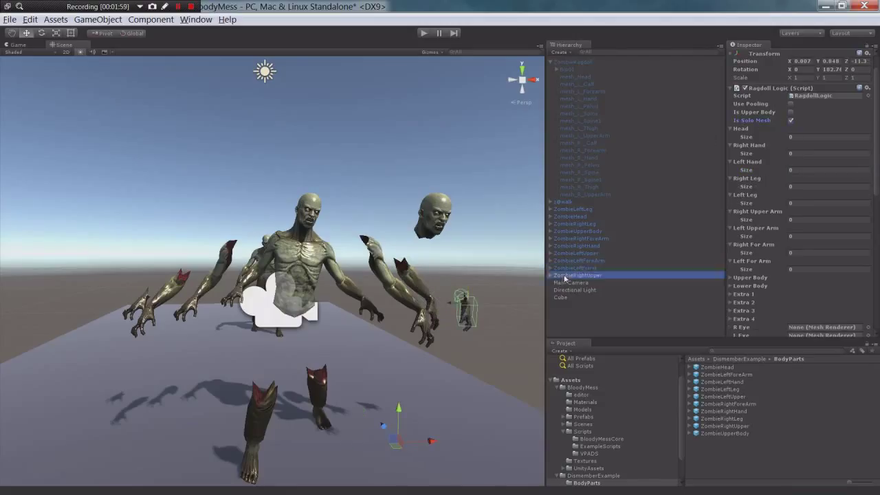
pyautogui.click(550, 275)
pyautogui.scroll(-3, 586, 282)
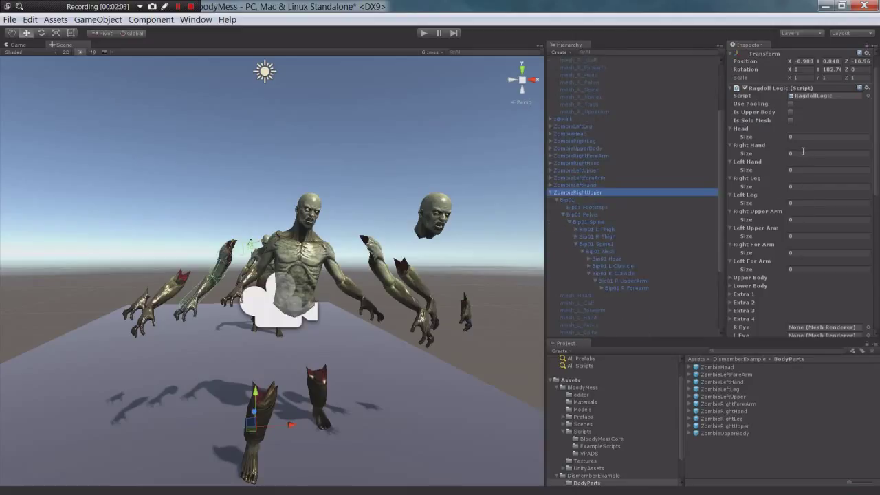
# Set ZombieRightUpper's Right Hand list to size 1 holding mesh_R_Hand
pyautogui.click(792, 152)
pyautogui.write('1')
pyautogui.press('Return')
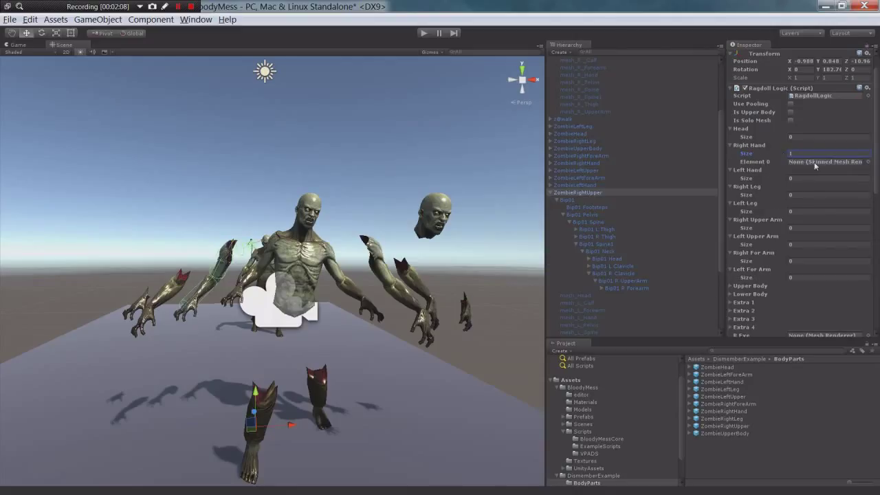
pyautogui.scroll(-3, 602, 290)
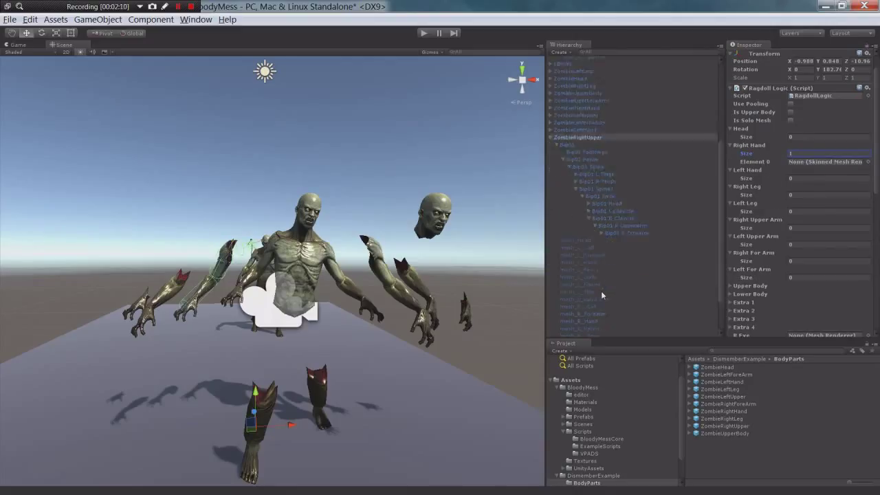
pyautogui.moveTo(599, 292); pyautogui.dragTo(825, 162)
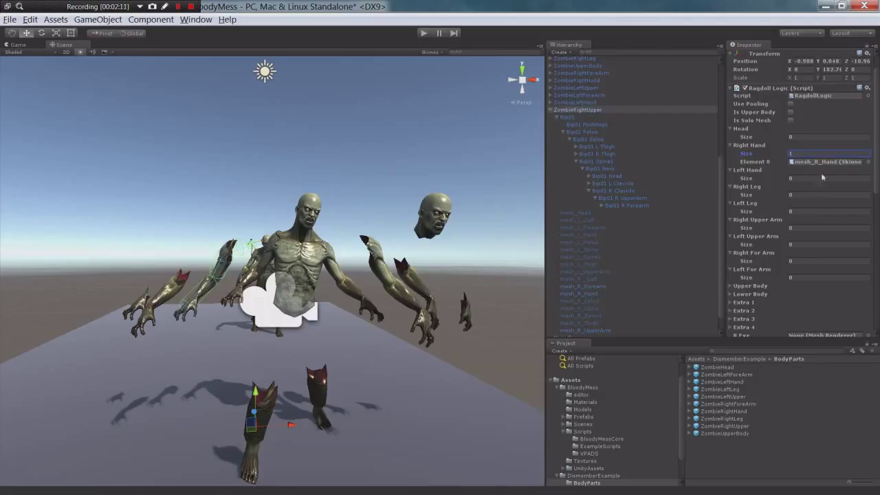
# Set Right For Arm size to 2 with mesh_R_Forearm as its first element
pyautogui.click(796, 261)
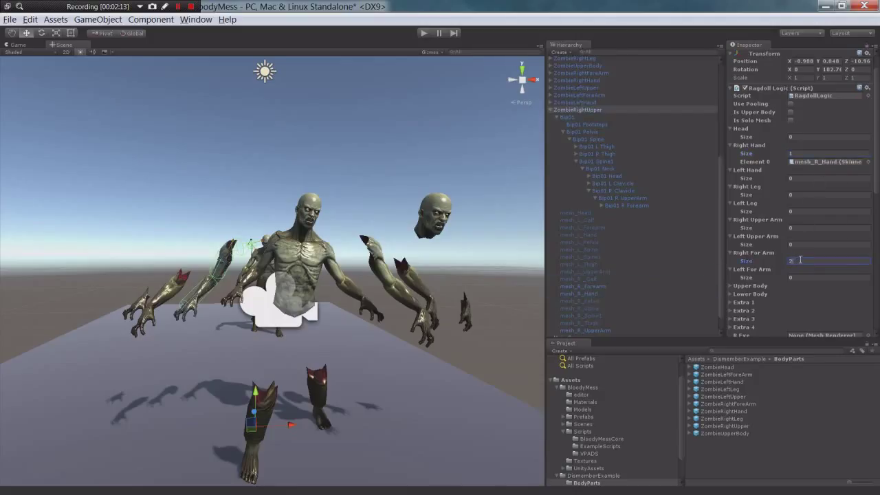
pyautogui.write('2')
pyautogui.press('Return')
pyautogui.moveTo(590, 288); pyautogui.dragTo(805, 277)
# Give Right For Arm Colliders one slot holding Bip01 R Forearm
pyautogui.scroll(-5, 764, 287)
pyautogui.scroll(-5, 764, 282)
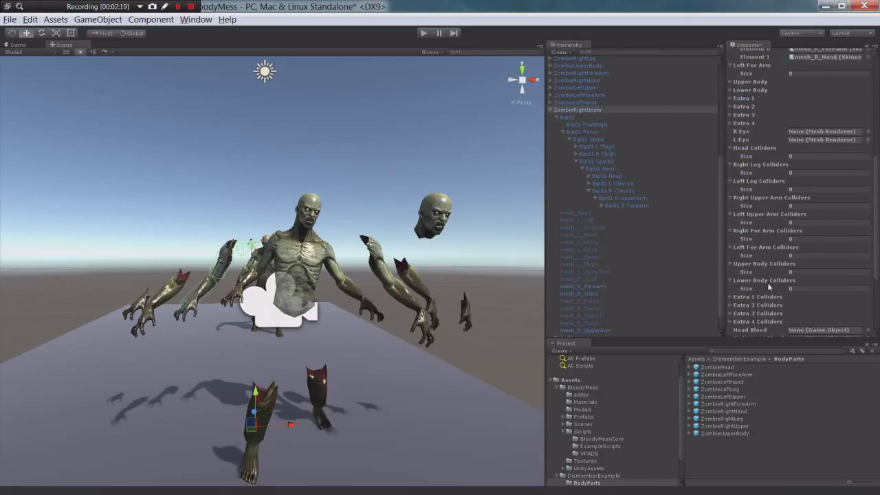
pyautogui.click(789, 238)
pyautogui.write('1')
pyautogui.press('Return')
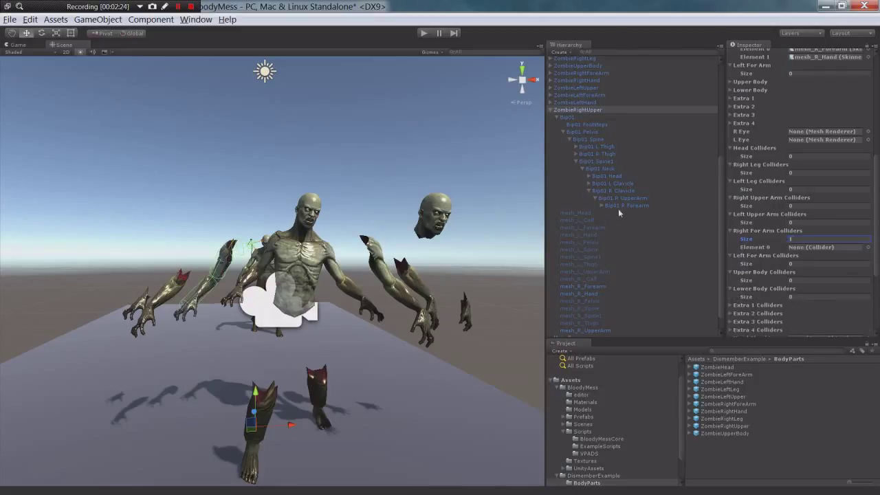
pyautogui.moveTo(619, 206); pyautogui.dragTo(790, 247)
pyautogui.scroll(3, 609, 254)
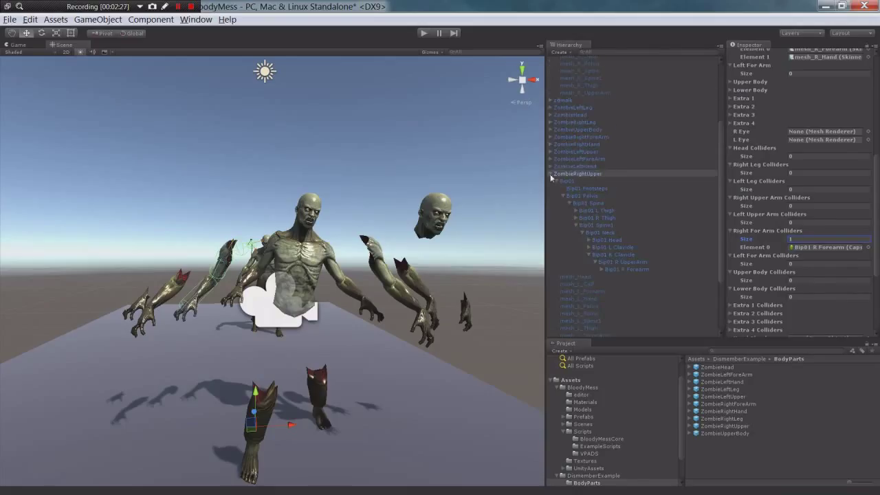
pyautogui.click(551, 173)
pyautogui.scroll(3, 780, 249)
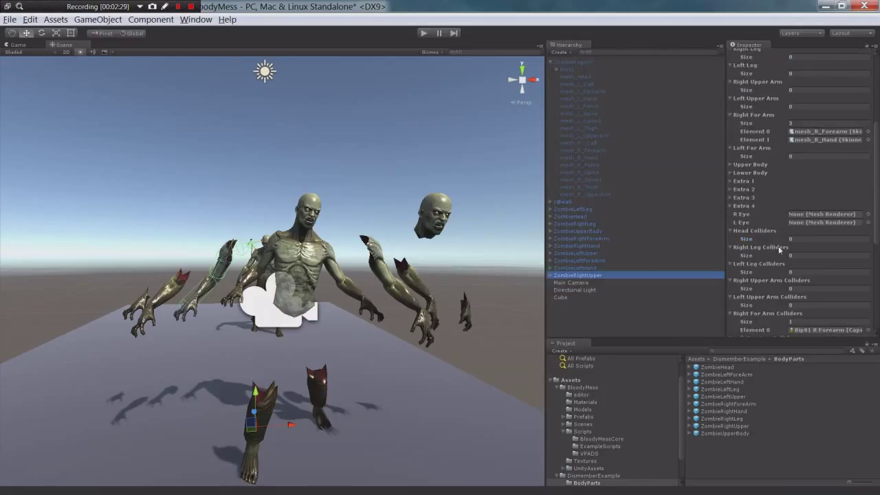
# Apply prefab changes for ZombieLeftLeg, ZombieHead, ZombieRightLeg, ZombieUpperBody and ZombieRightForeArm
pyautogui.click(576, 209)
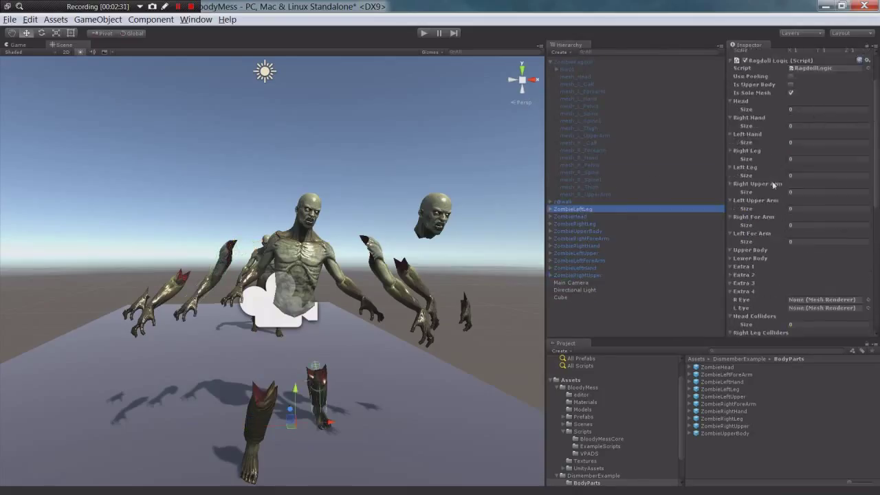
pyautogui.click(850, 72)
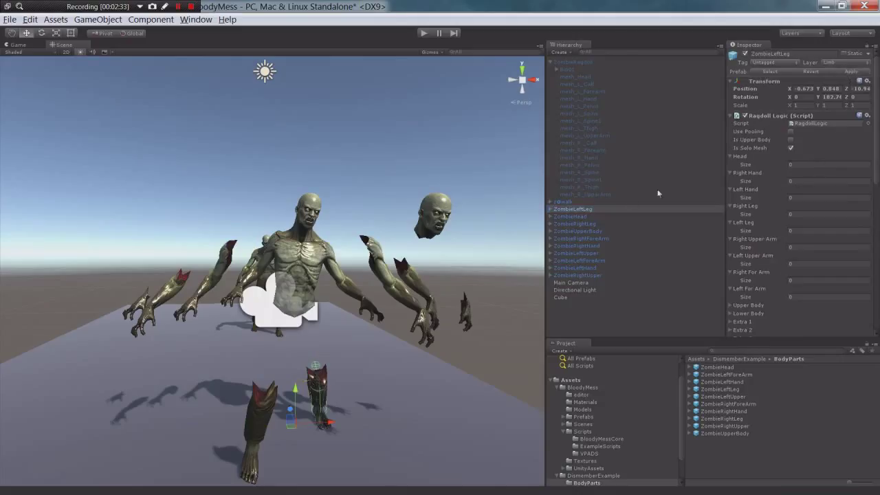
pyautogui.click(570, 216)
pyautogui.click(851, 73)
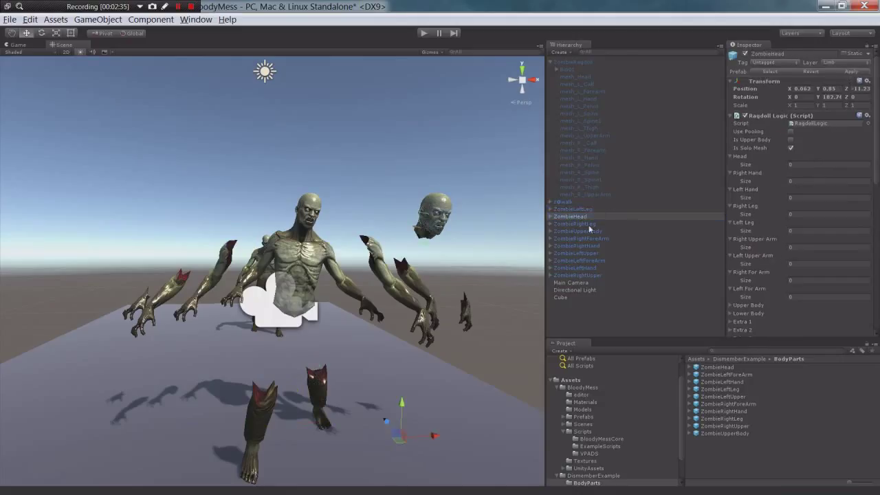
pyautogui.click(588, 225)
pyautogui.click(851, 72)
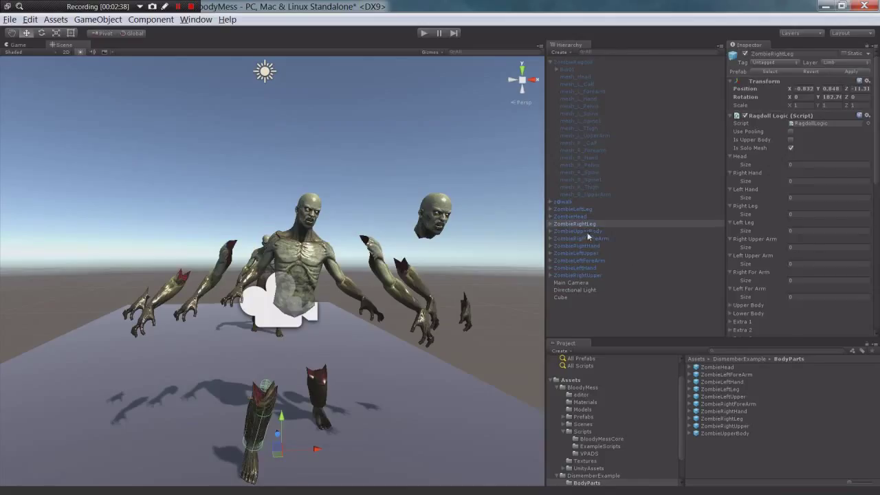
pyautogui.click(588, 232)
pyautogui.click(851, 73)
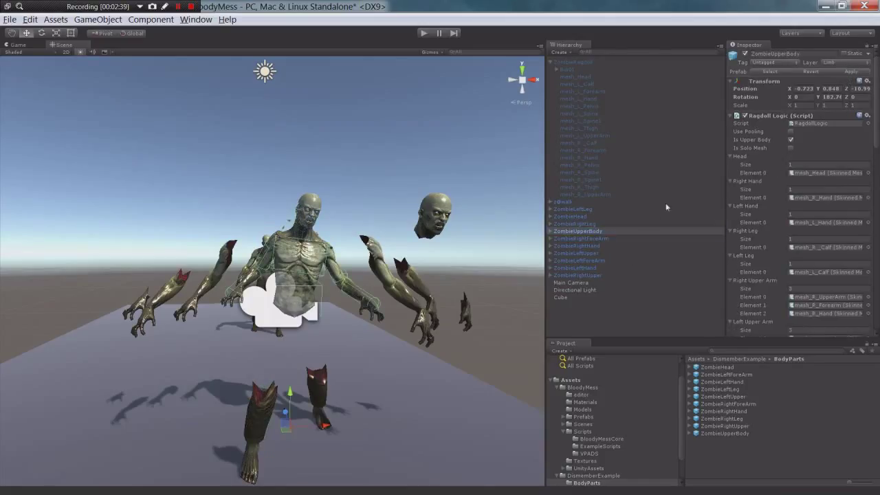
pyautogui.click(596, 238)
pyautogui.click(851, 72)
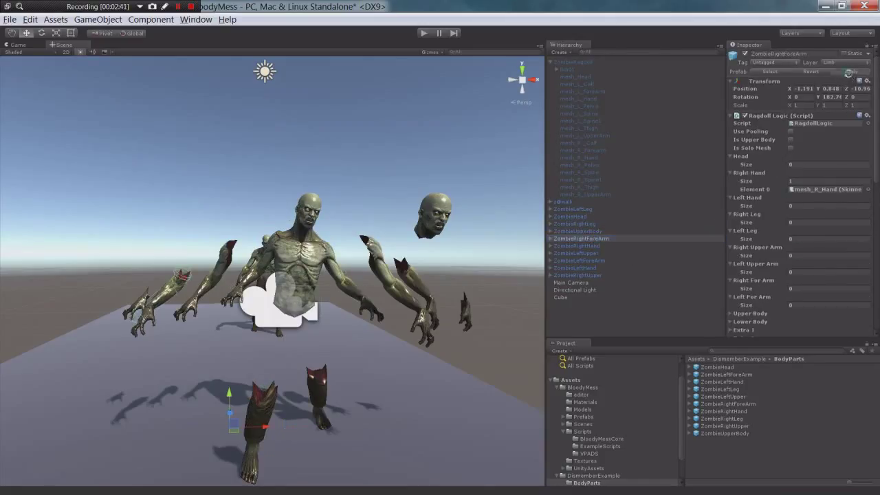
# Apply prefab changes for ZombieRightHand, ZombieLeftUpper, ZombieLeftForeArm, ZombieLeftHand and ZombieRightUpper
pyautogui.click(586, 246)
pyautogui.click(851, 72)
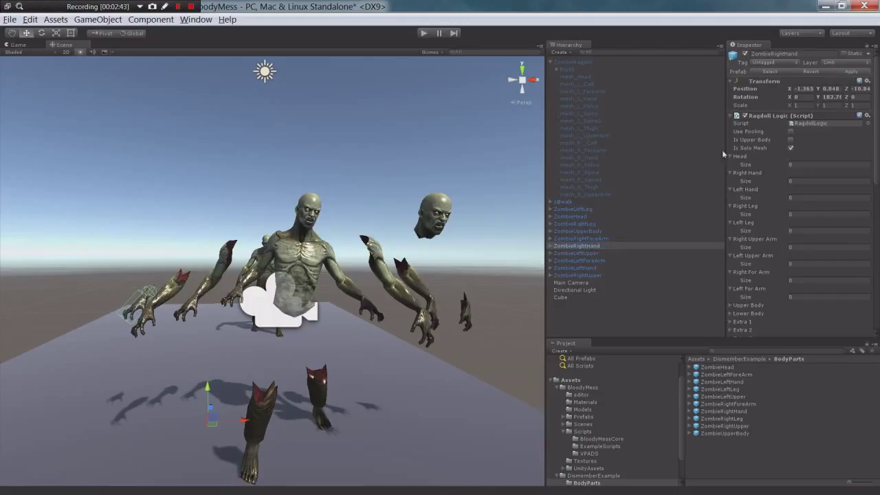
pyautogui.click(583, 254)
pyautogui.click(850, 72)
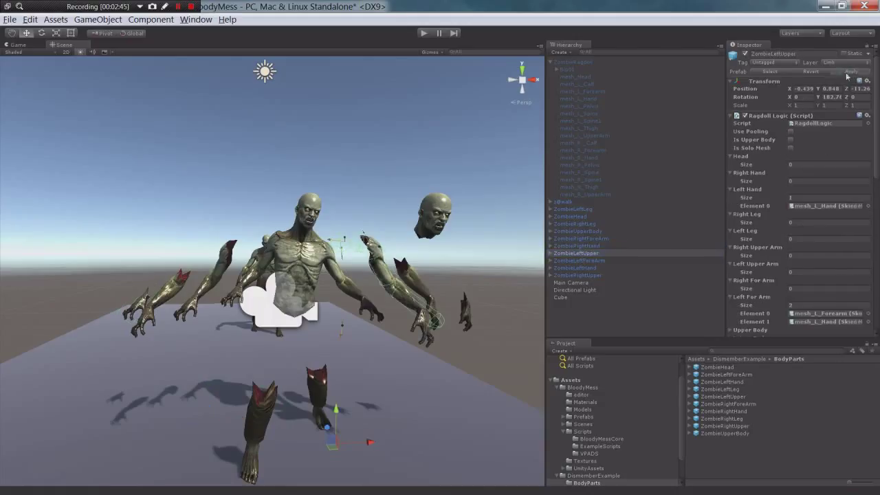
pyautogui.click(595, 261)
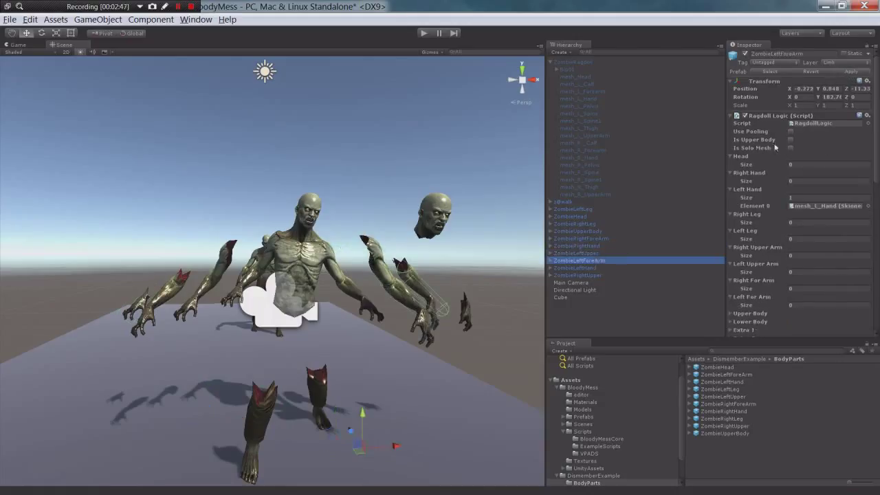
pyautogui.click(848, 73)
pyautogui.click(575, 267)
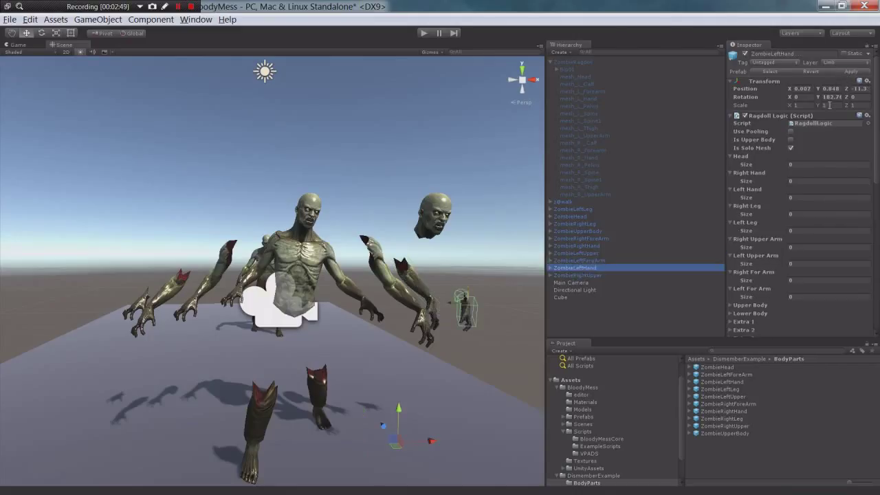
pyautogui.click(850, 72)
pyautogui.click(580, 275)
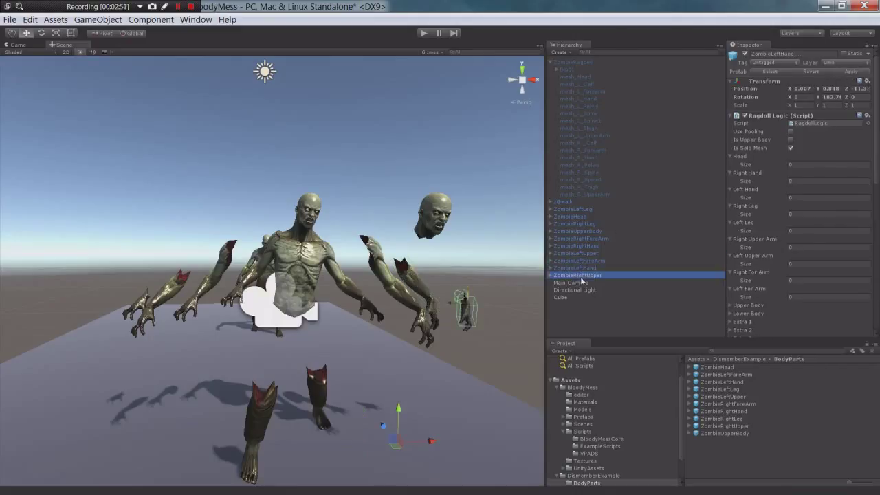
pyautogui.click(851, 73)
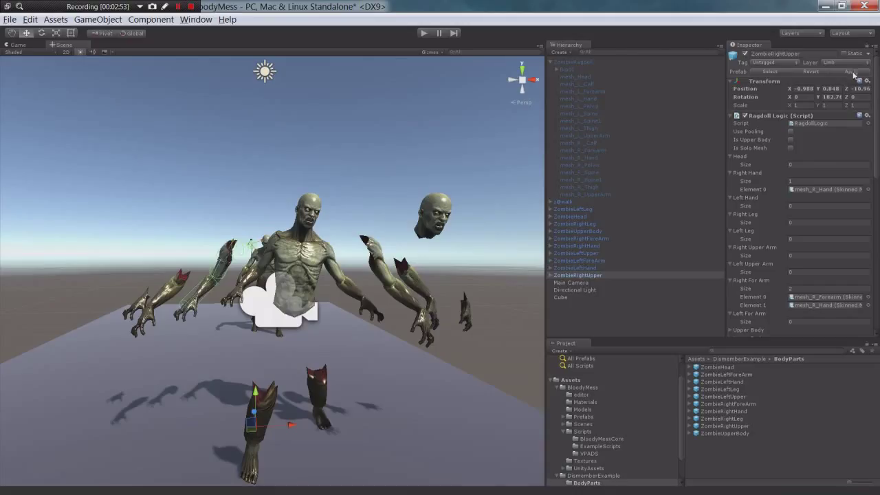
# Review each body part's saved Ragdoll Logic settings from ZombieLeftLeg to ZombieRightUpper
pyautogui.click(580, 209)
pyautogui.click(576, 215)
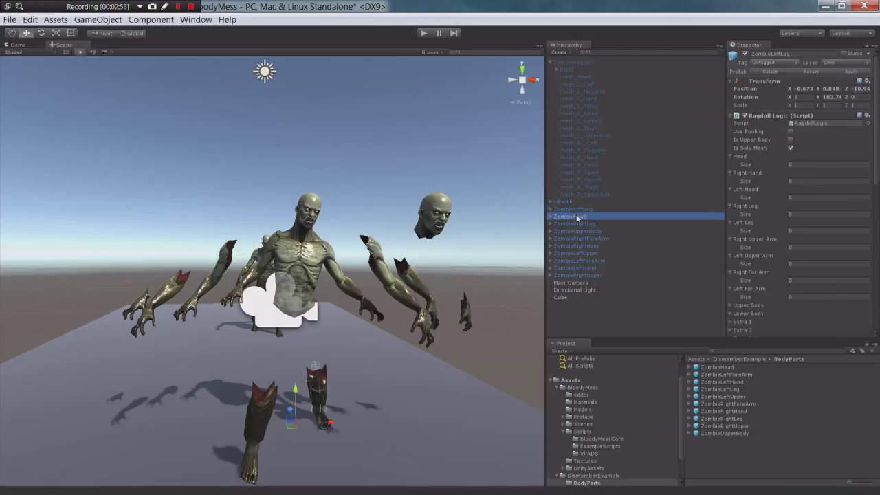
pyautogui.click(574, 231)
pyautogui.click(575, 238)
pyautogui.click(576, 246)
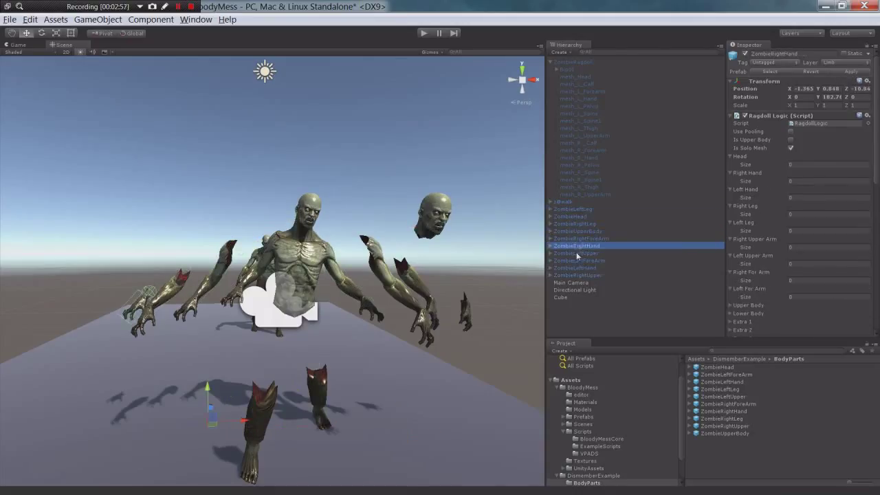
pyautogui.click(577, 254)
pyautogui.click(577, 260)
pyautogui.click(580, 268)
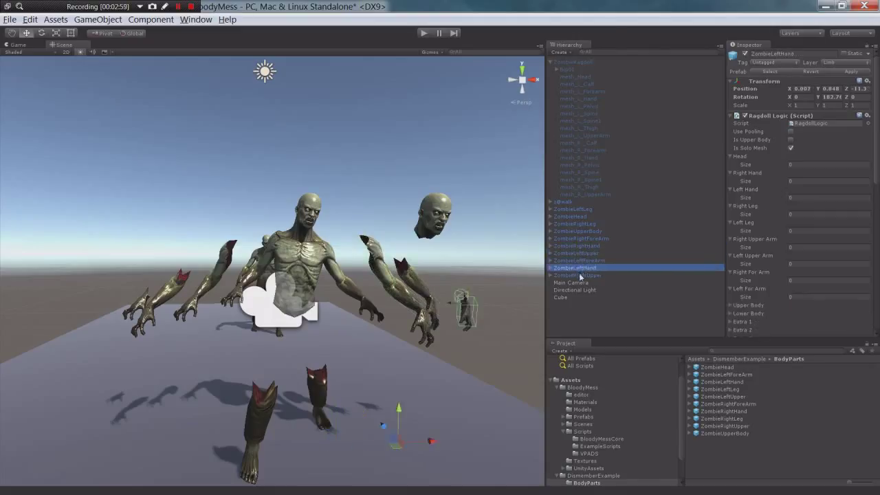
pyautogui.click(579, 275)
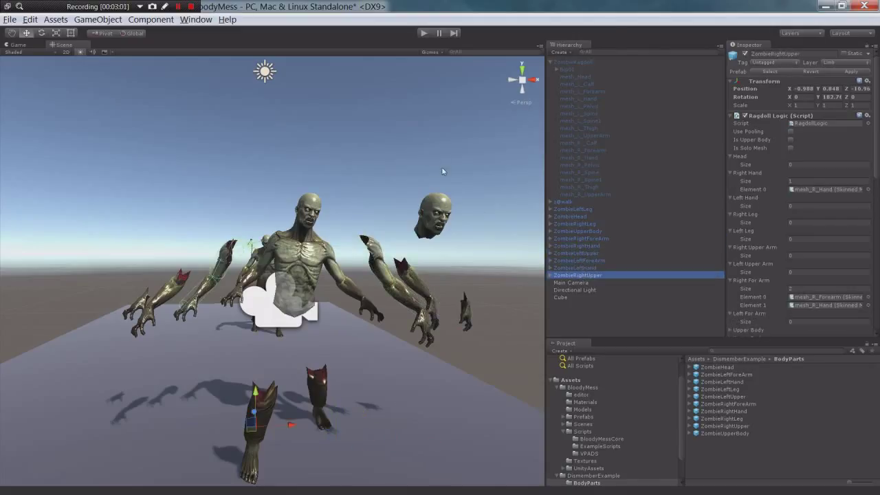
# Deactivate all body parts from ZombieLeftLeg through ZombieRightUpper
pyautogui.click(574, 208)
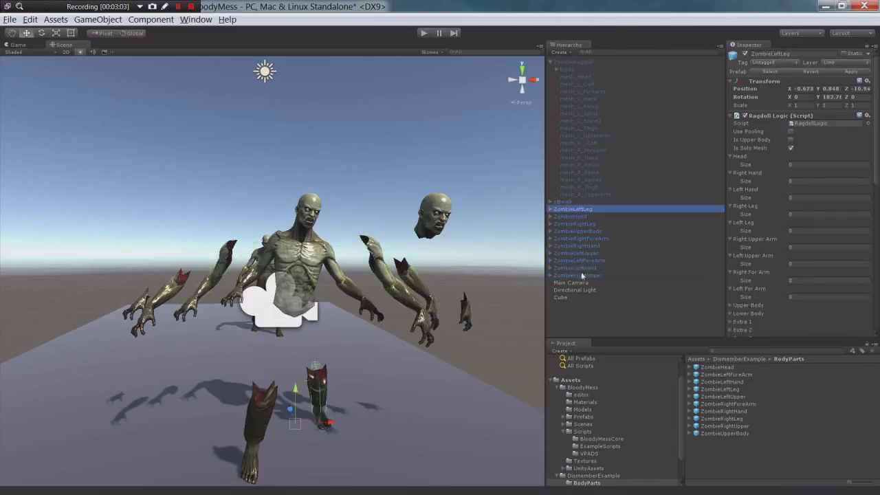
pyautogui.keyDown('shift'); pyautogui.click(579, 275); pyautogui.keyUp('shift')
pyautogui.click(744, 54)
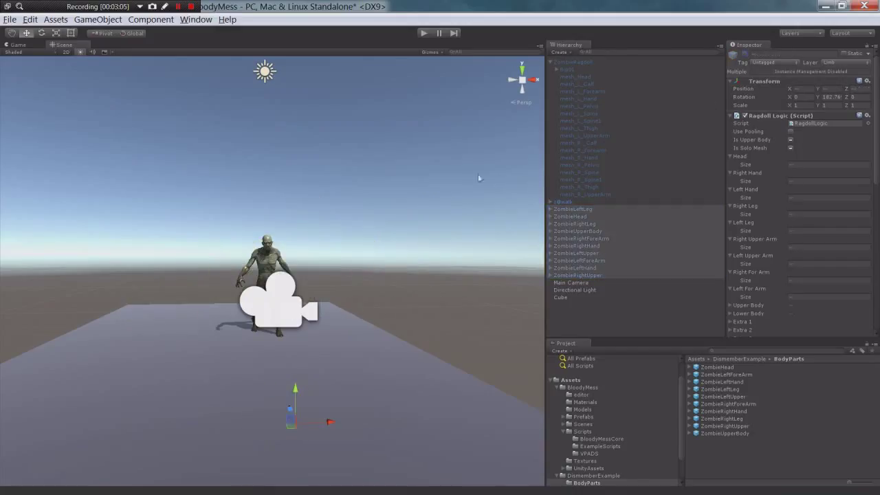
# Zoom and slightly pan the Scene view to frame the standing zombie
pyautogui.scroll(4, 443, 176)
pyautogui.scroll(3, 448, 176)
pyautogui.scroll(-4, 437, 147)
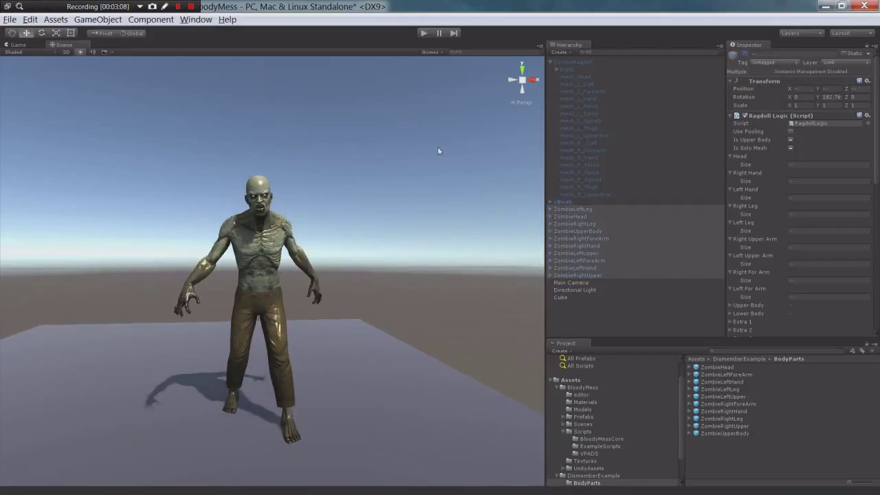
pyautogui.moveTo(437, 146); pyautogui.dragTo(442, 146, button='middle')
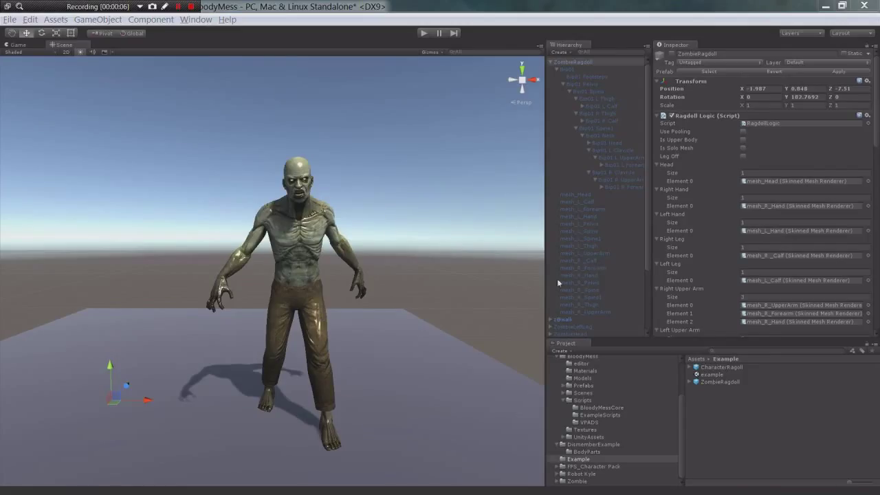
pyautogui.click(563, 319)
pyautogui.scroll(-8, 703, 252)
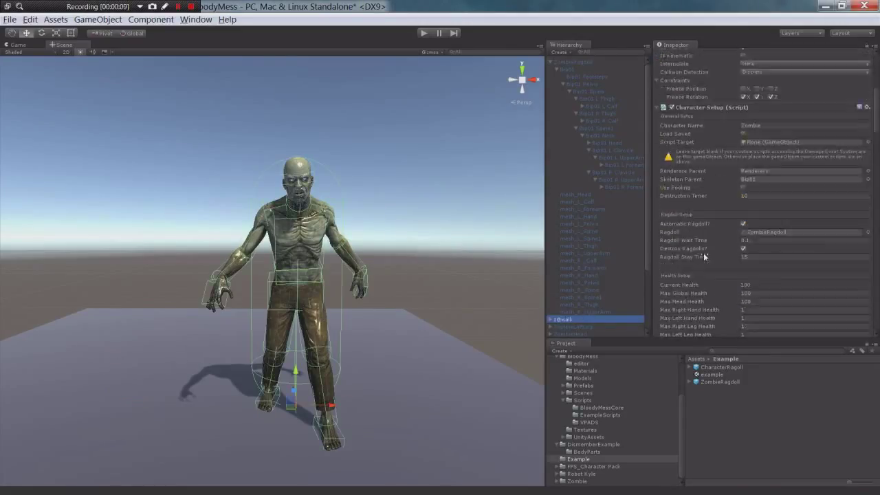
pyautogui.scroll(-10, 703, 256)
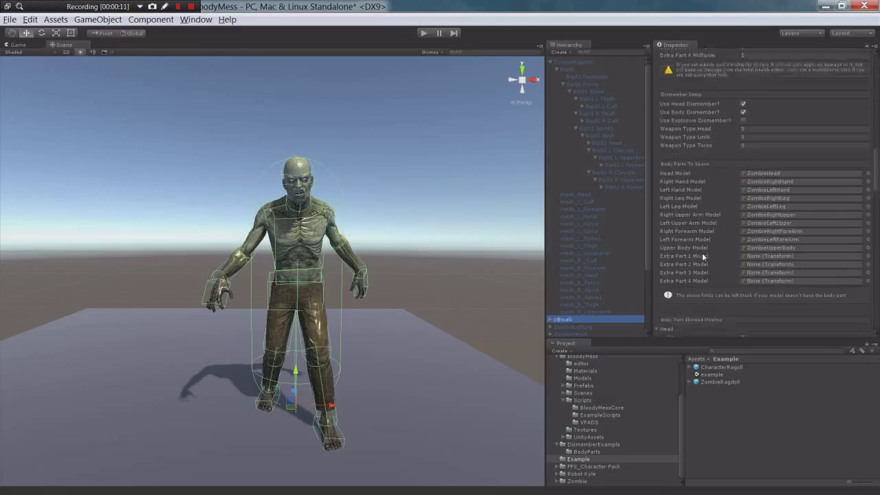
pyautogui.scroll(-2, 702, 252)
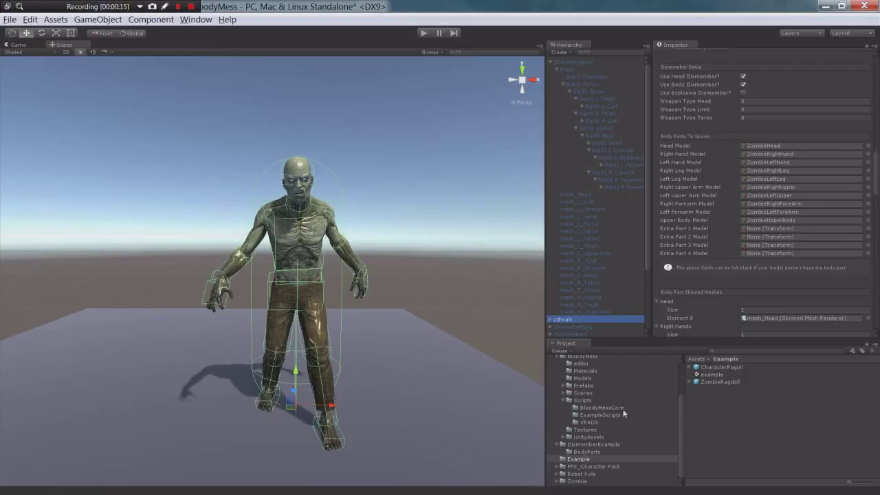
pyautogui.click(594, 409)
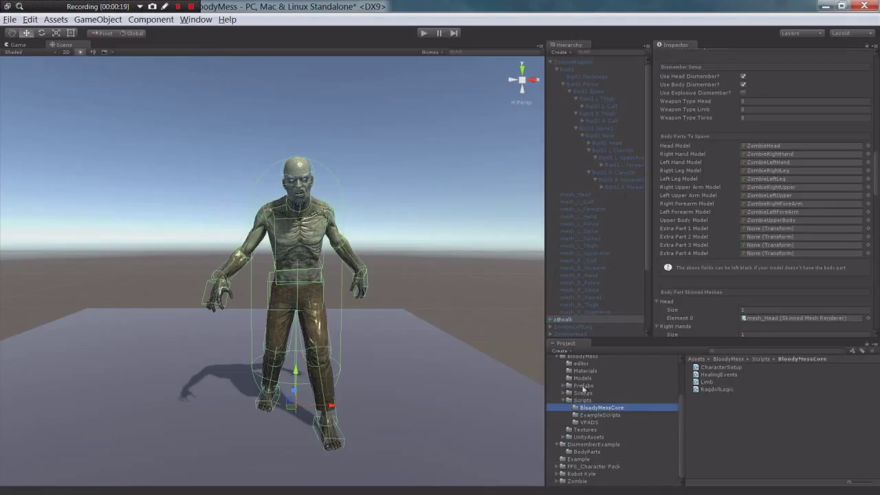
pyautogui.scroll(2, 584, 392)
pyautogui.scroll(-2, 585, 399)
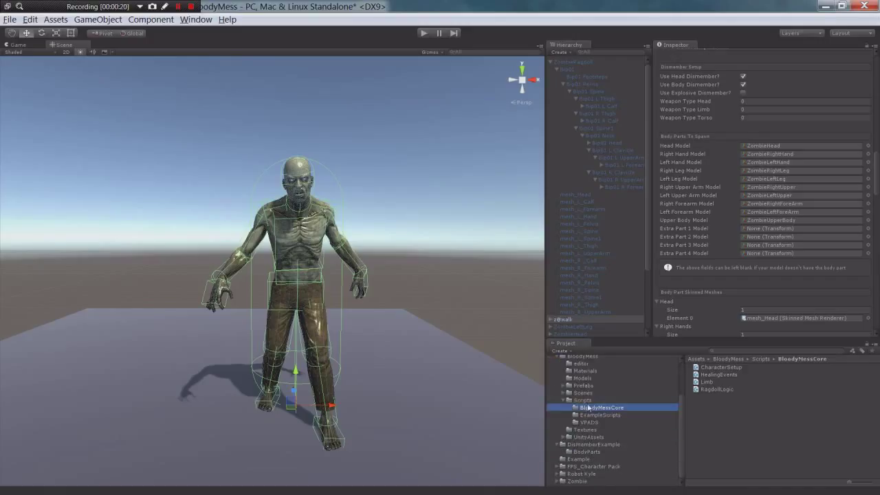
pyautogui.click(588, 451)
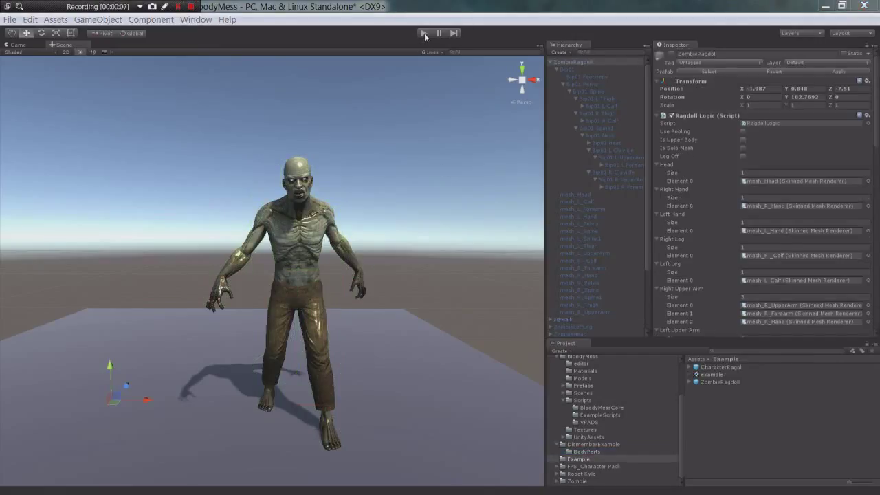
pyautogui.click(424, 33)
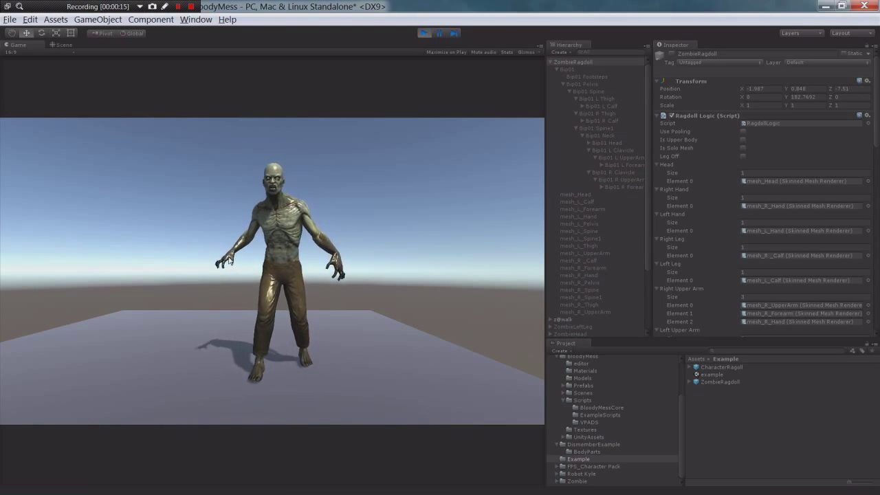
pyautogui.click(225, 262)
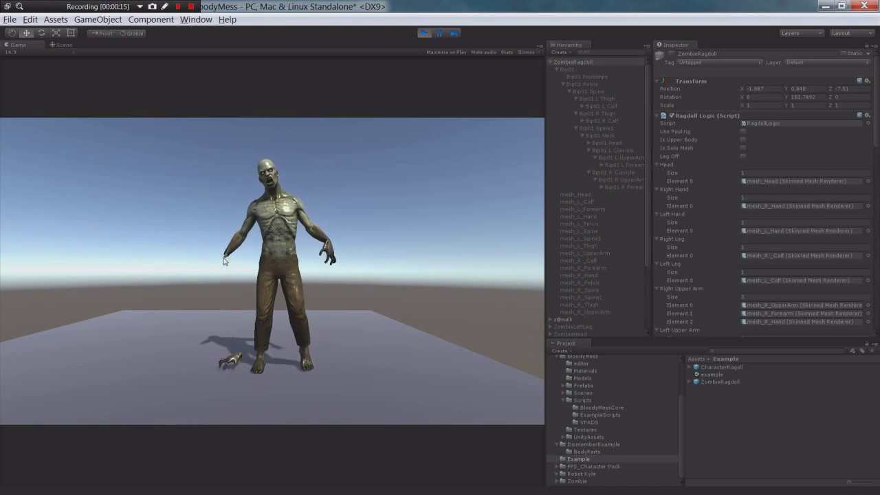
pyautogui.click(248, 221)
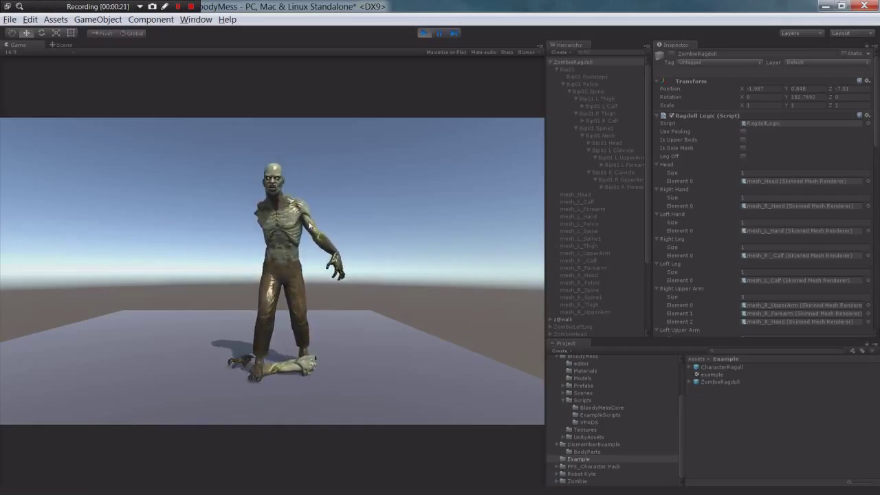
pyautogui.click(317, 230)
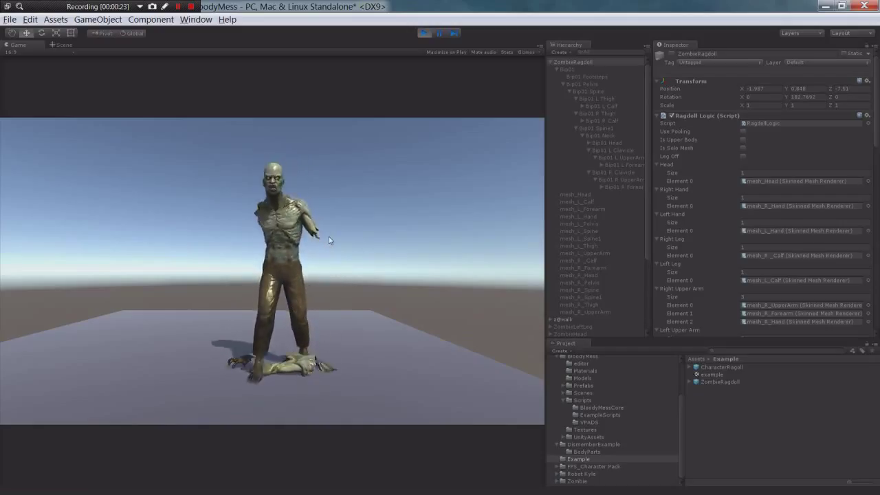
pyautogui.click(280, 171)
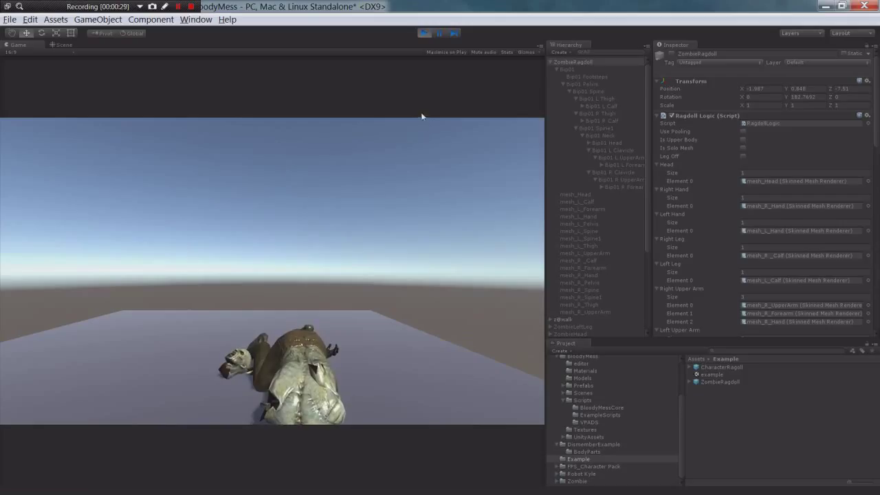
pyautogui.click(424, 34)
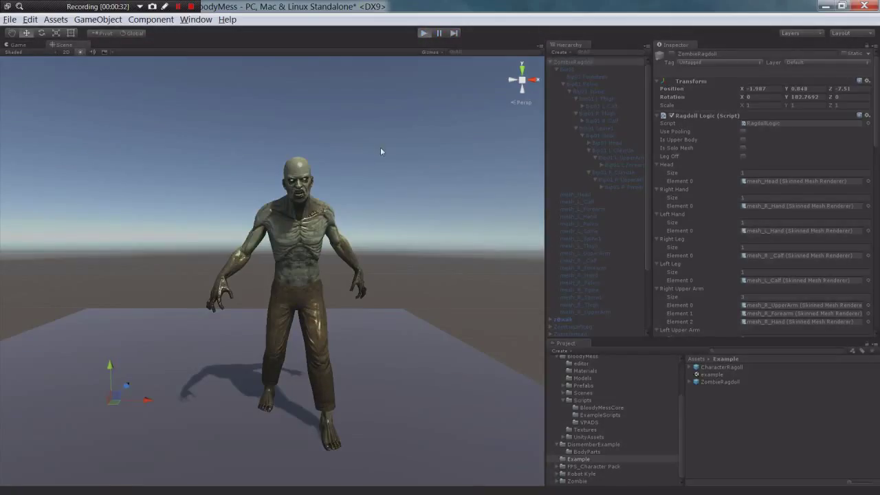
pyautogui.hotkey('ctrl', 'p')
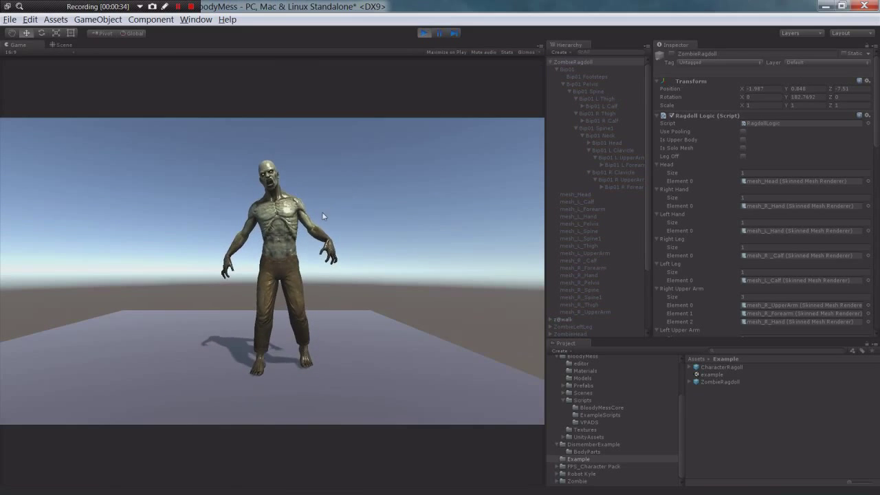
pyautogui.click(303, 321)
pyautogui.click(267, 322)
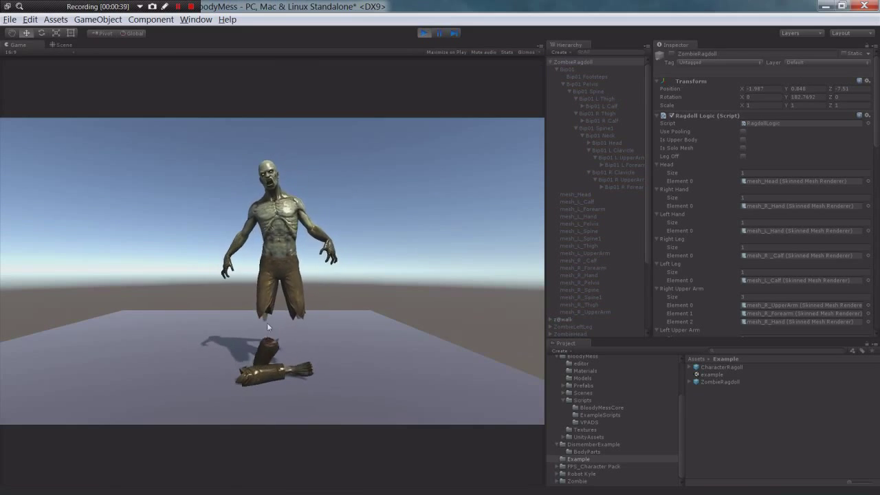
pyautogui.click(275, 169)
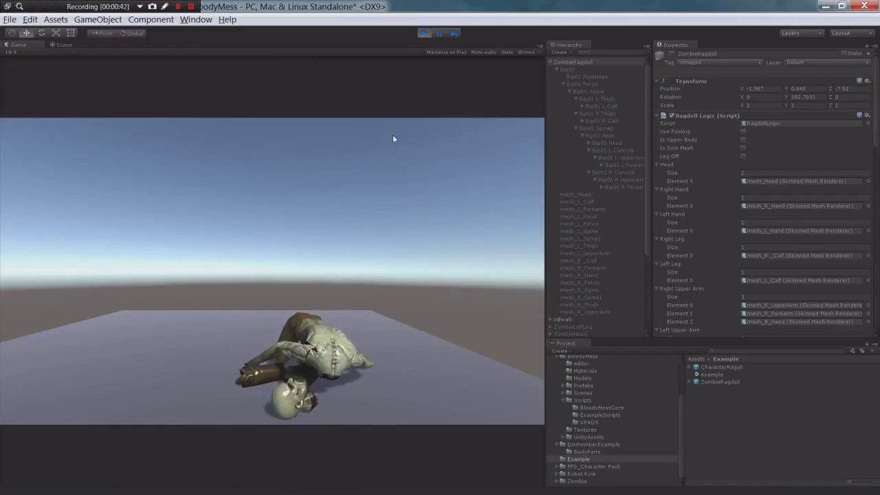
pyautogui.click(424, 33)
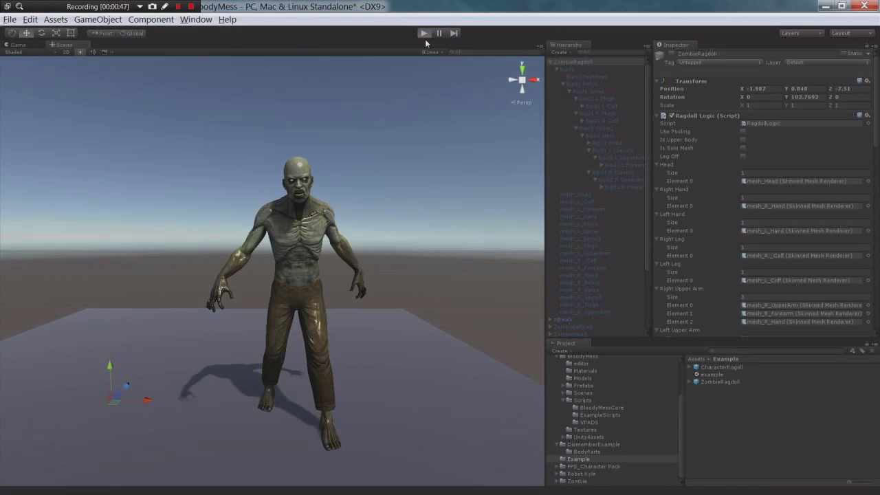
pyautogui.click(424, 33)
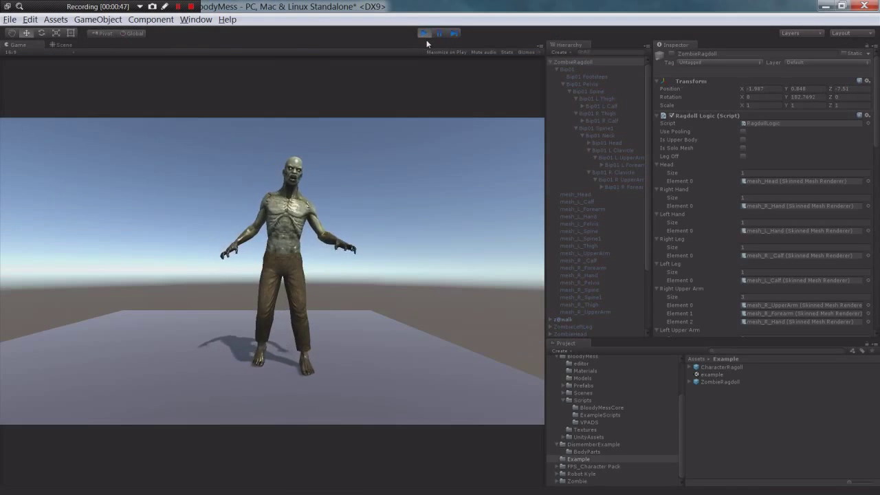
pyautogui.click(279, 251)
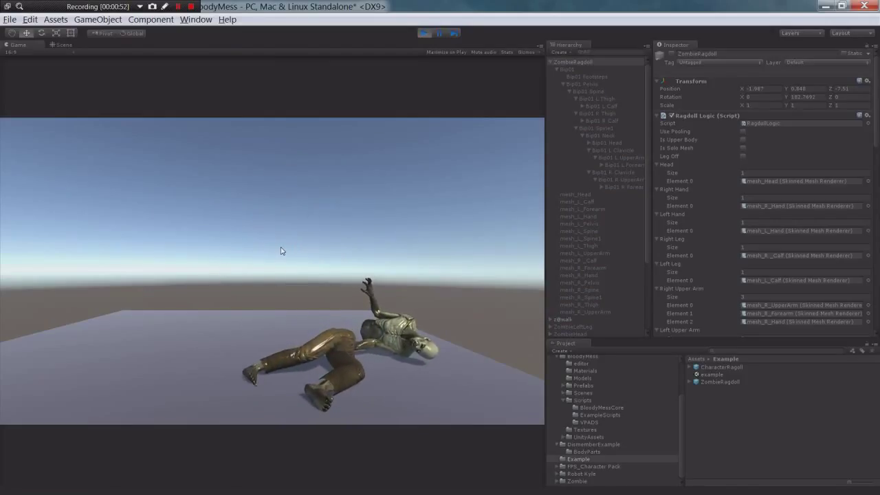
pyautogui.click(422, 33)
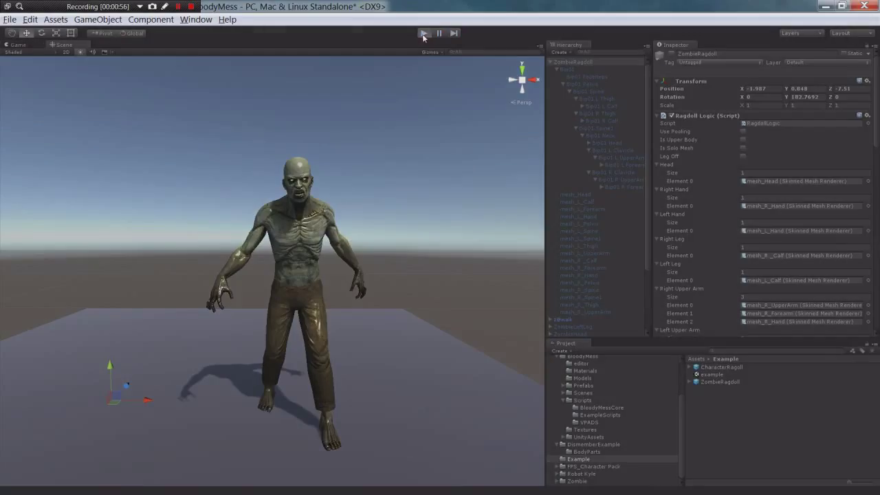
pyautogui.hotkey('ctrl', 'p')
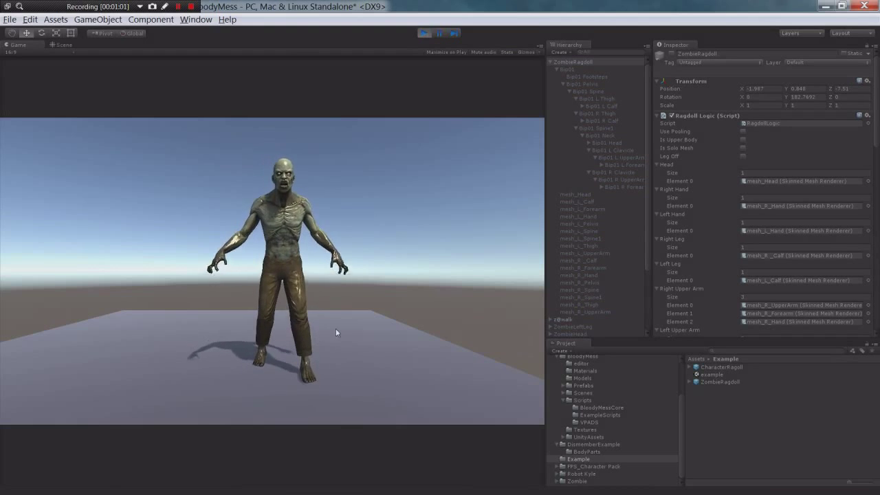
pyautogui.click(270, 316)
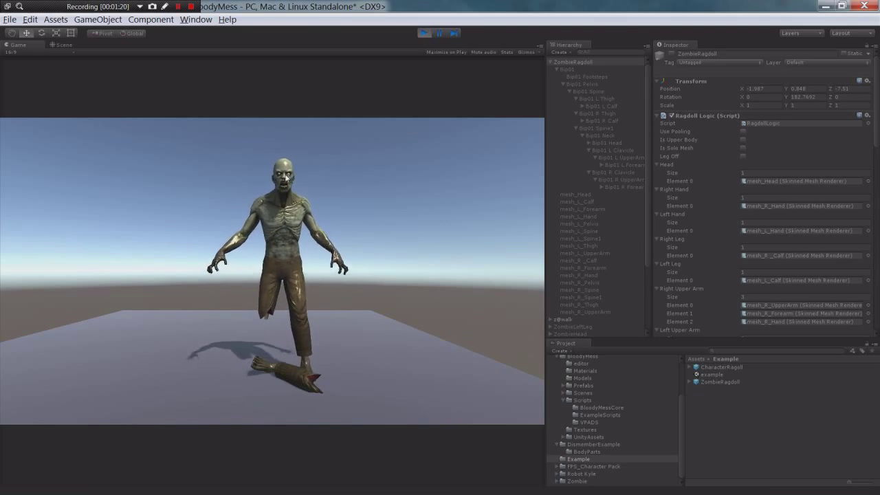
pyautogui.click(282, 178)
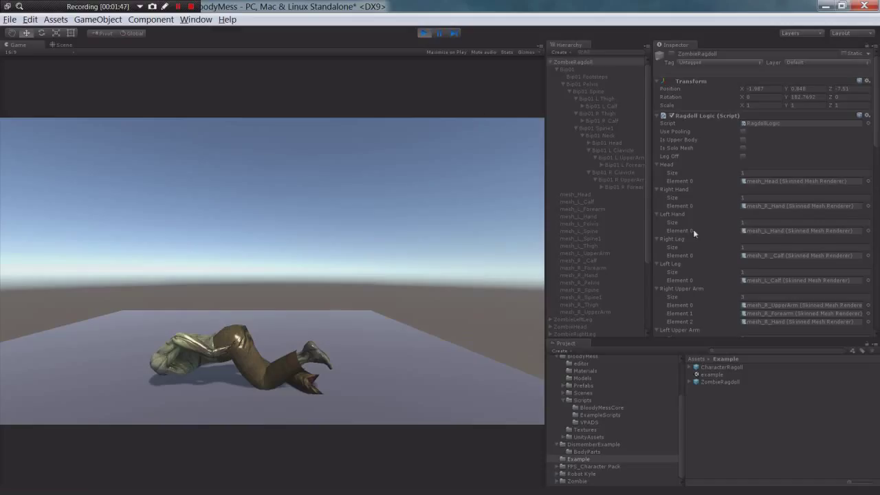
pyautogui.scroll(-3, 689, 222)
pyautogui.scroll(3, 688, 216)
pyautogui.click(424, 33)
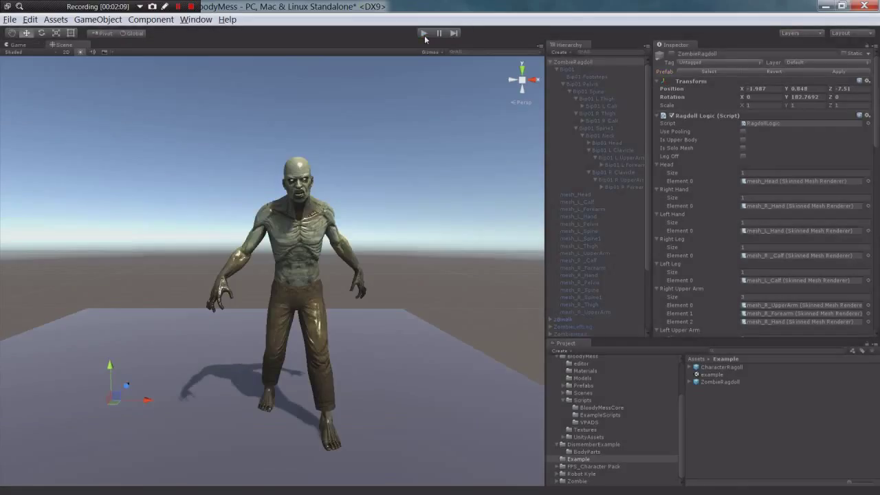